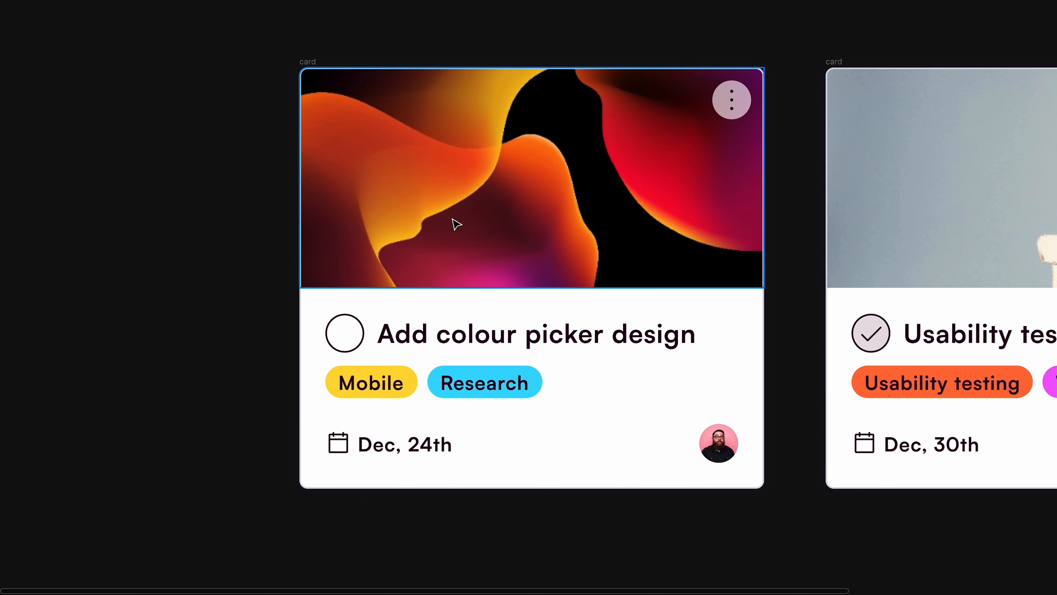
Try deleting the cover image from the "Add colour picker design" card and undo the deletion.
{"action": "left_click", "coordinate": [457, 224]}
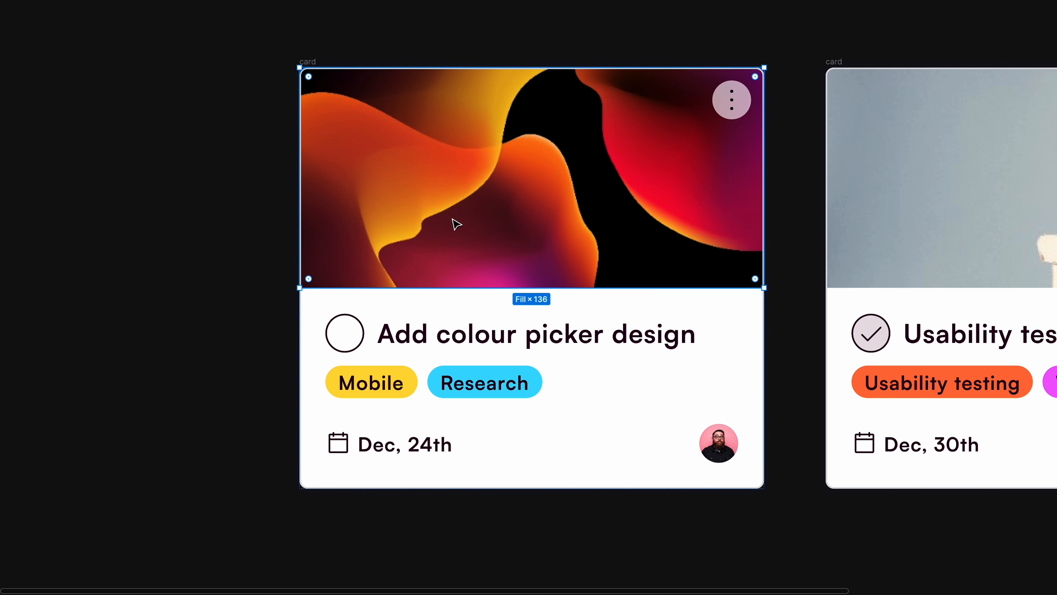
{"action": "left_click", "coordinate": [479, 315]}
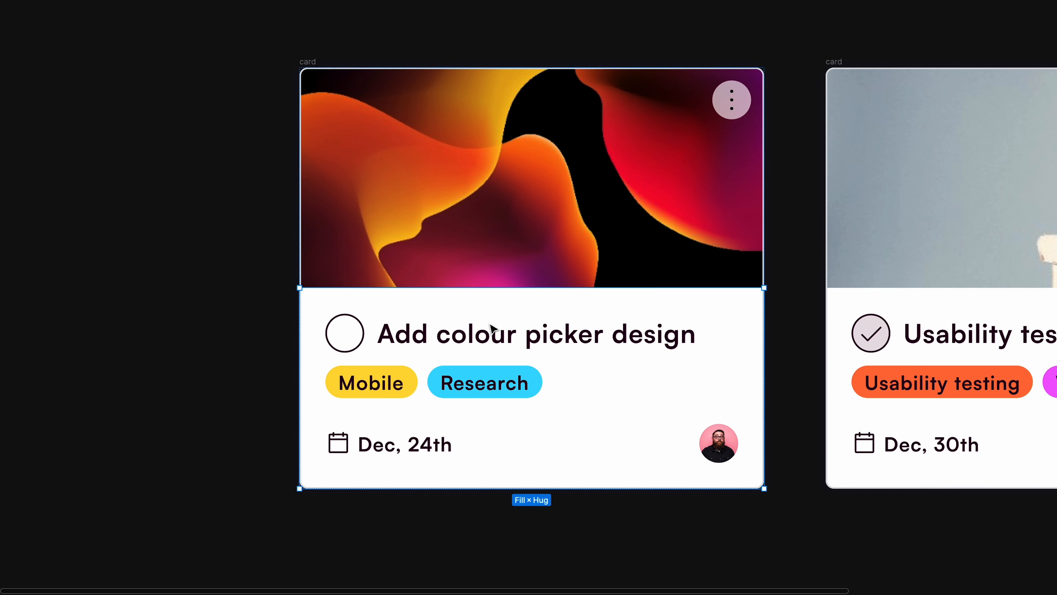
{"action": "left_click", "coordinate": [656, 245]}
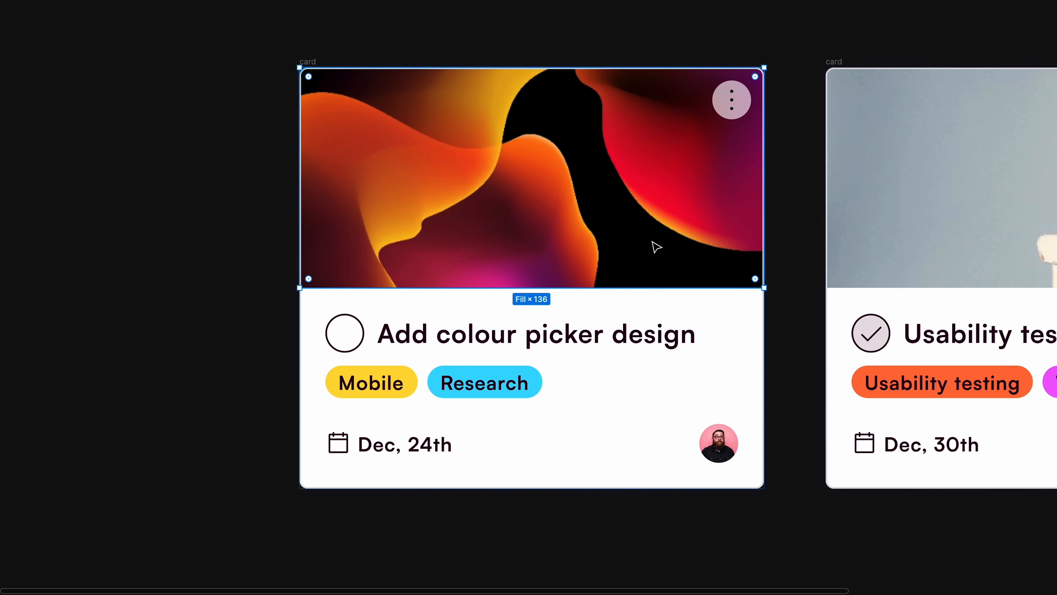
{"action": "key", "text": "Delete"}
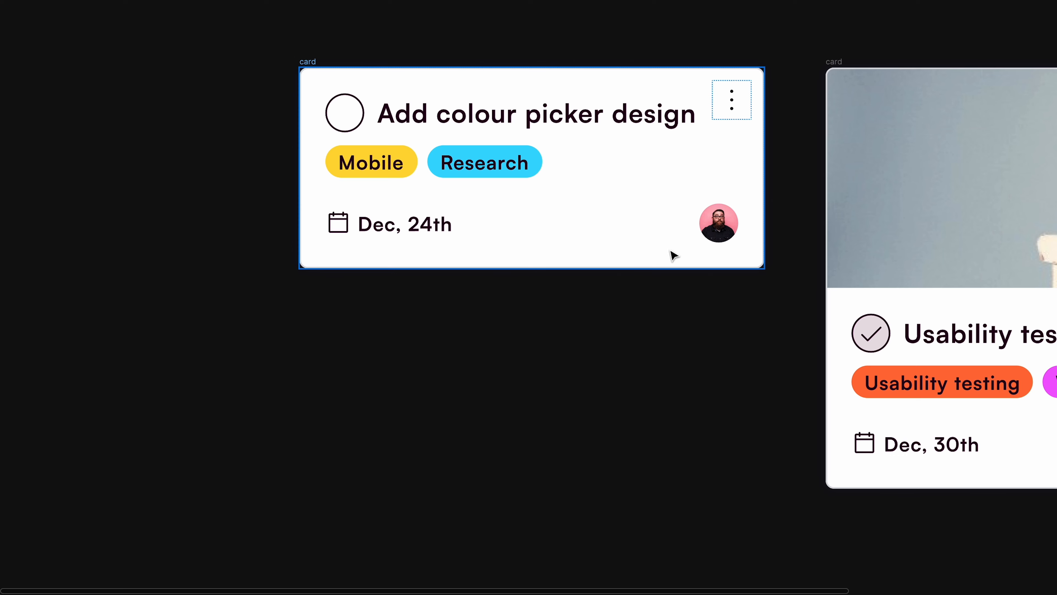
{"action": "key", "text": "super+z"}
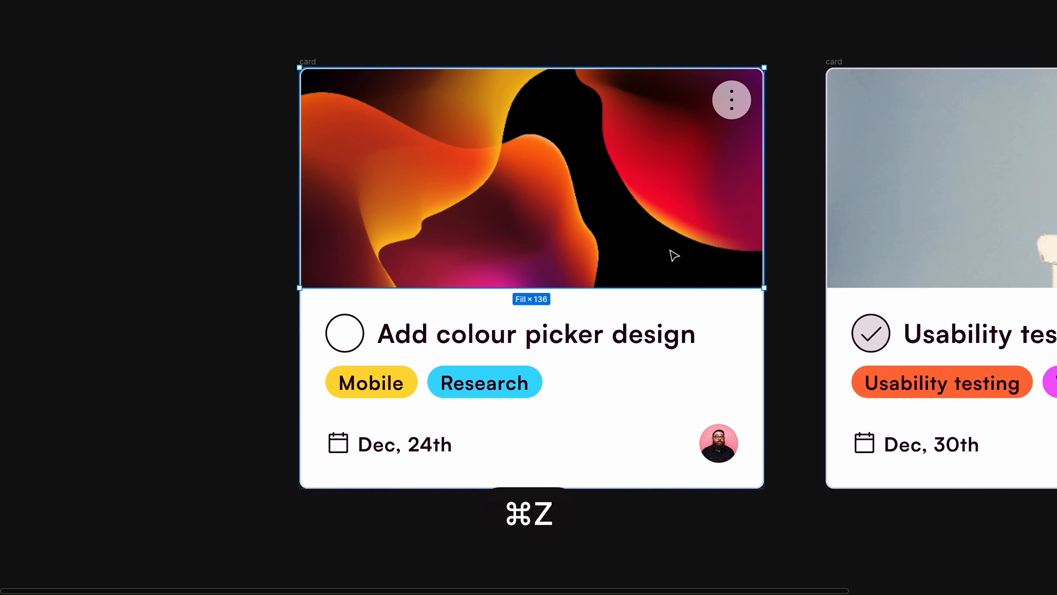
Examine the nested layout frames of the "Add colour picker design" card and compare it with the "Usability testing scenario" card.
{"action": "left_click", "coordinate": [720, 307]}
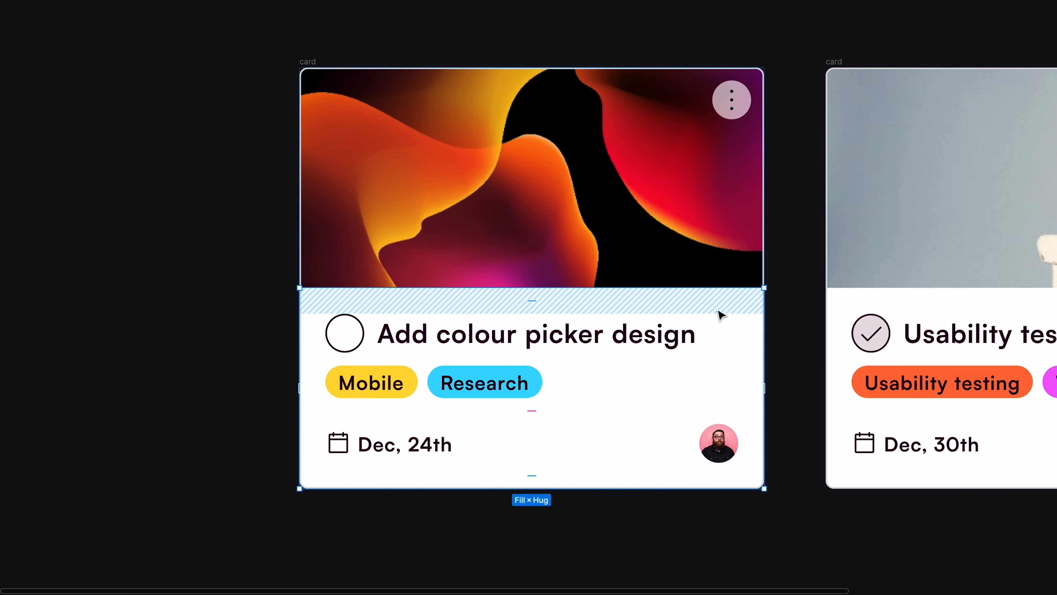
{"action": "left_click", "coordinate": [712, 370]}
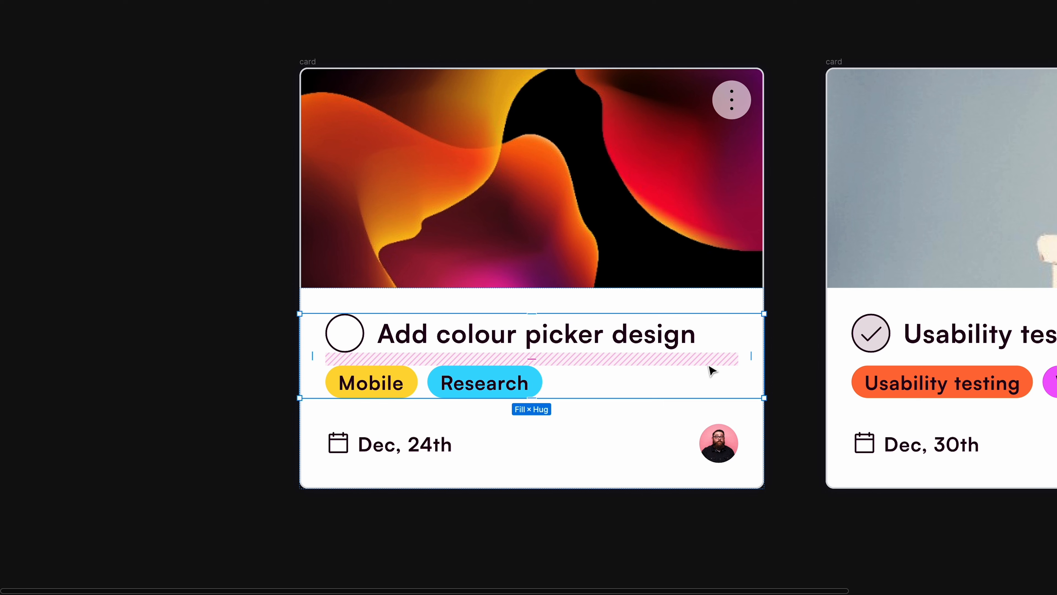
{"action": "left_click", "coordinate": [652, 436]}
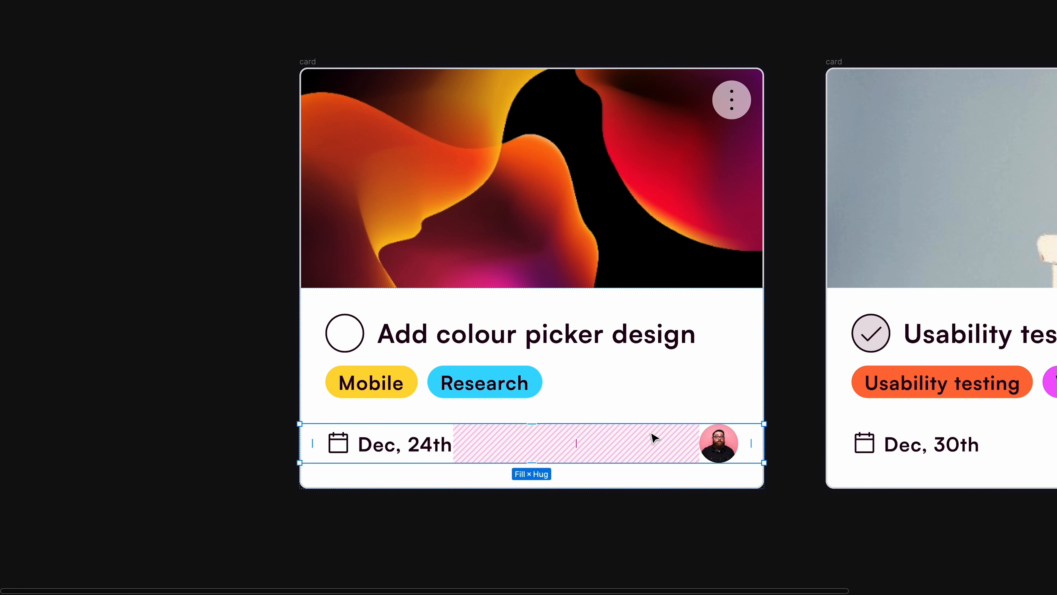
{"action": "scroll", "coordinate": [637, 396], "scroll_direction": "right", "scroll_amount": 1}
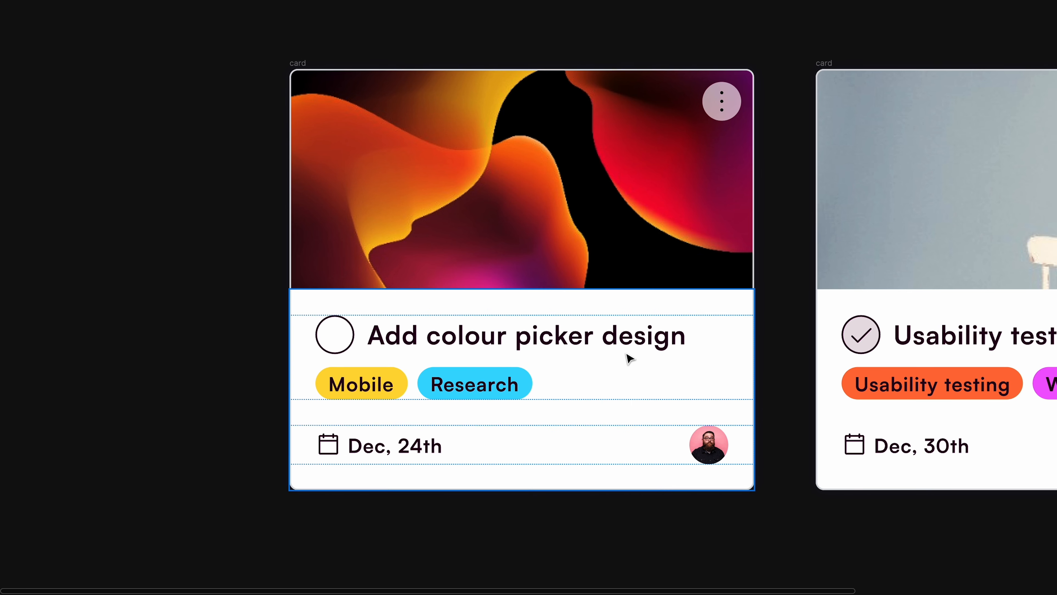
{"action": "left_click", "coordinate": [628, 357]}
{"action": "left_click", "coordinate": [628, 357]}
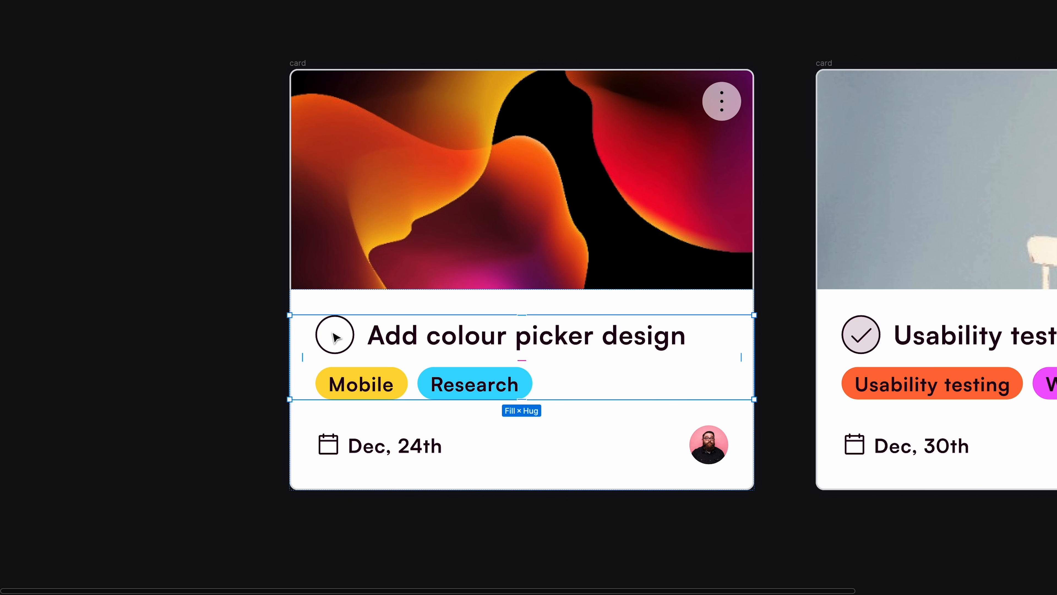
{"action": "scroll", "coordinate": [337, 345], "scroll_direction": "right", "scroll_amount": 5}
{"action": "scroll", "coordinate": [341, 343], "scroll_direction": "left", "scroll_amount": 1}
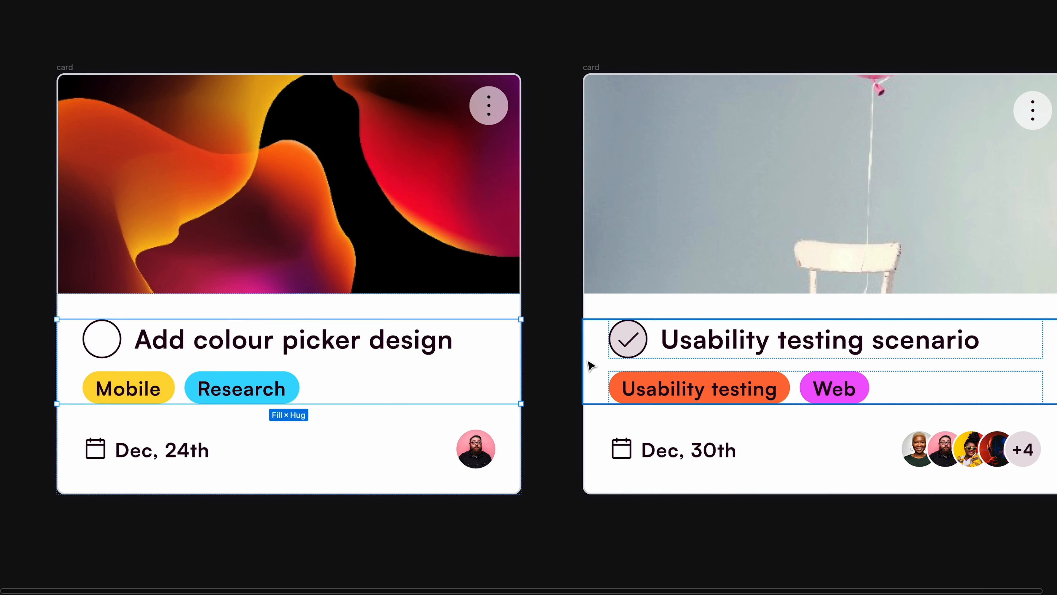
{"action": "scroll", "coordinate": [541, 352], "scroll_direction": "left", "scroll_amount": 2}
{"action": "scroll", "coordinate": [541, 353], "scroll_direction": "down", "scroll_amount": 1}
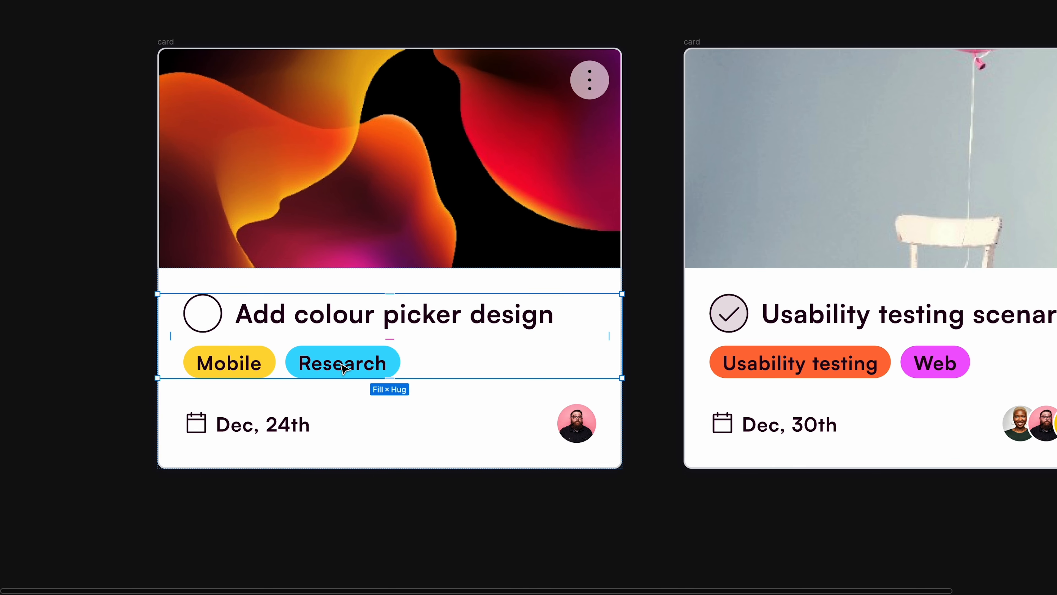
{"action": "left_click", "coordinate": [525, 547]}
Show the hidden interface and set the page background colour to E0E0E0.
{"action": "key", "text": "super"}
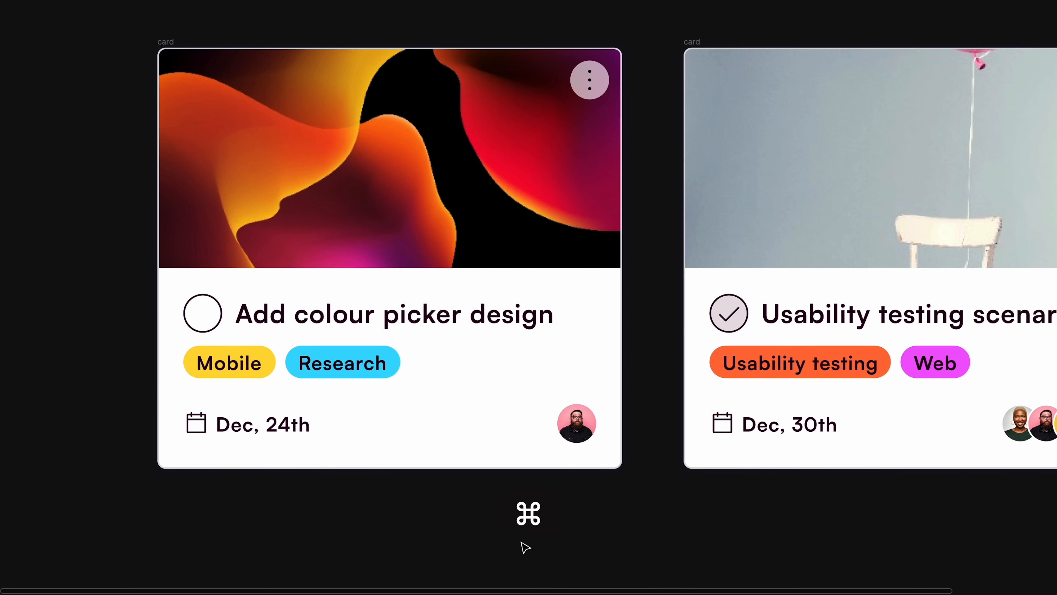
{"action": "key", "text": "super+period"}
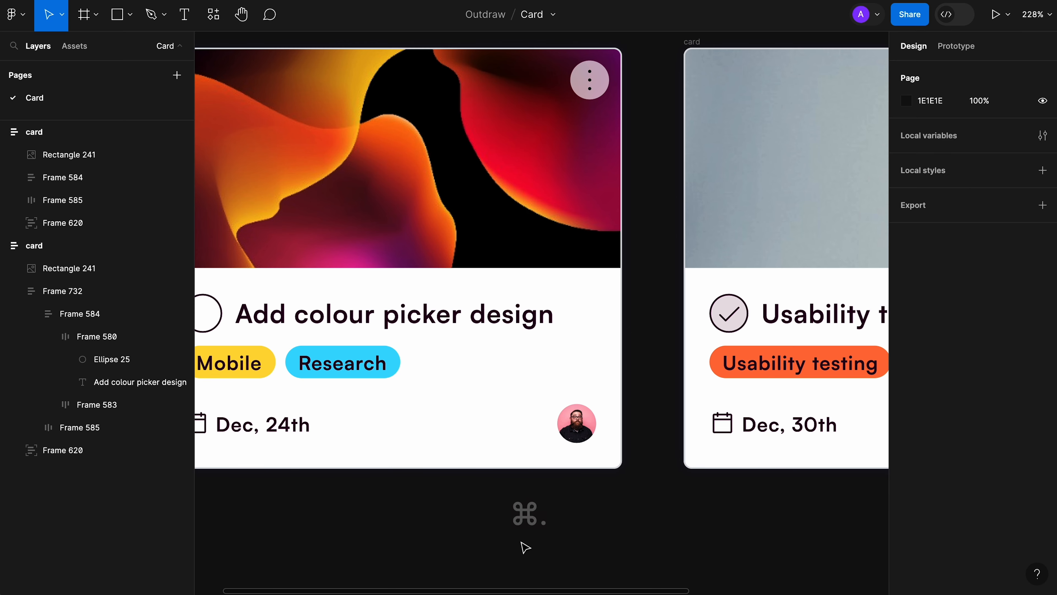
{"action": "scroll", "coordinate": [525, 547], "scroll_direction": "down", "scroll_amount": 3}
{"action": "scroll", "coordinate": [525, 547], "scroll_direction": "down", "scroll_amount": 3}
{"action": "scroll", "coordinate": [524, 548], "scroll_direction": "down", "scroll_amount": 2}
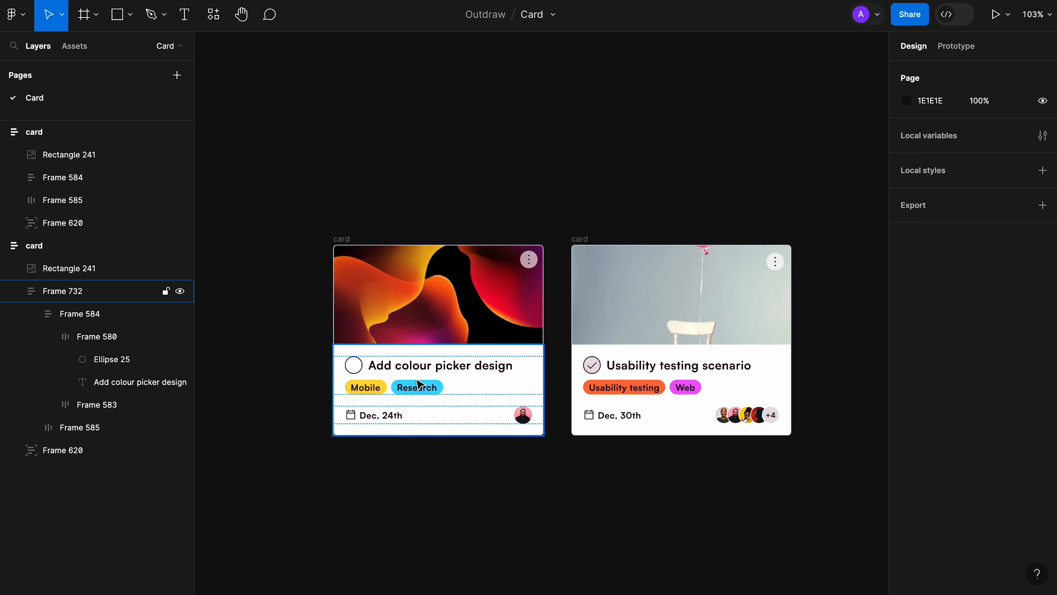
{"action": "left_click", "coordinate": [930, 101]}
{"action": "key", "text": "super+z"}
{"action": "type", "text": "e0e0e0"}
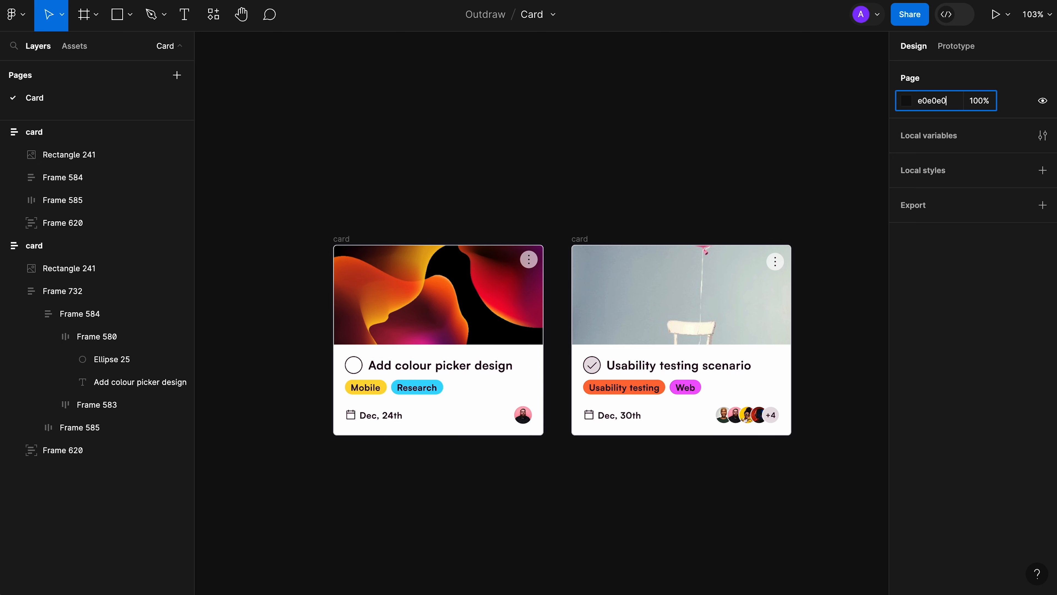
{"action": "key", "text": "Tab"}
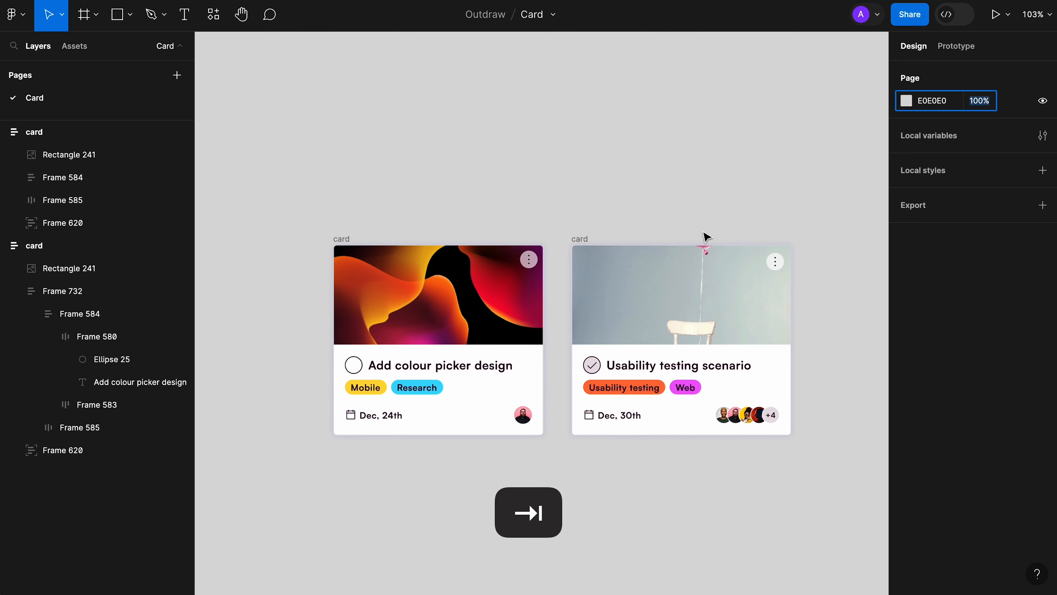
Draw a new frame of about 1043 × 948 on the empty canvas to the right of the cards.
{"action": "scroll", "coordinate": [478, 349], "scroll_direction": "right", "scroll_amount": 2}
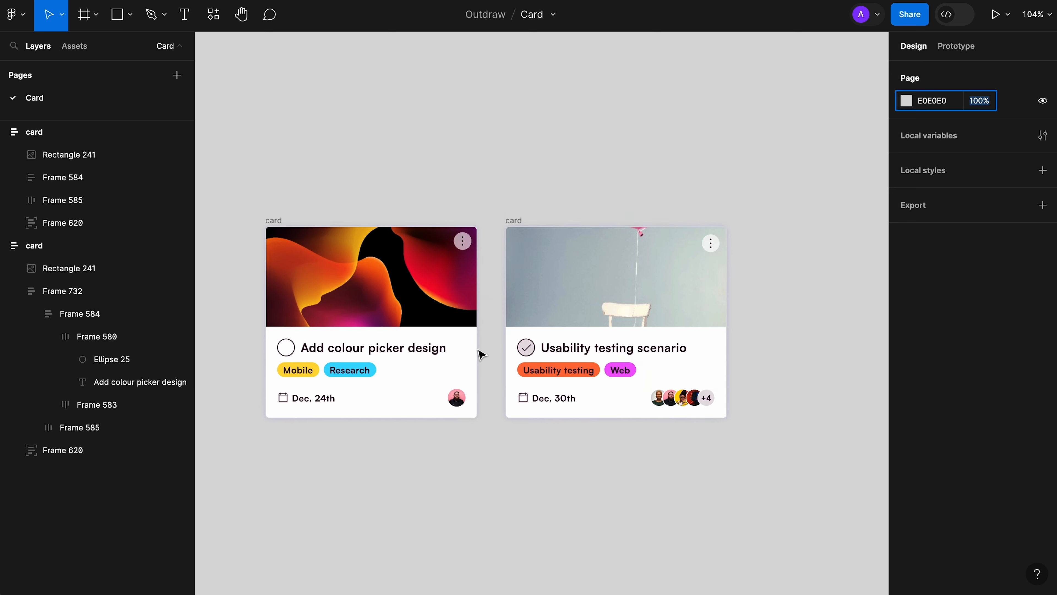
{"action": "scroll", "coordinate": [477, 349], "scroll_direction": "down", "scroll_amount": 2}
{"action": "scroll", "coordinate": [478, 350], "scroll_direction": "down", "scroll_amount": 5}
{"action": "scroll", "coordinate": [478, 349], "scroll_direction": "right", "scroll_amount": 5}
{"action": "scroll", "coordinate": [481, 354], "scroll_direction": "right", "scroll_amount": 2}
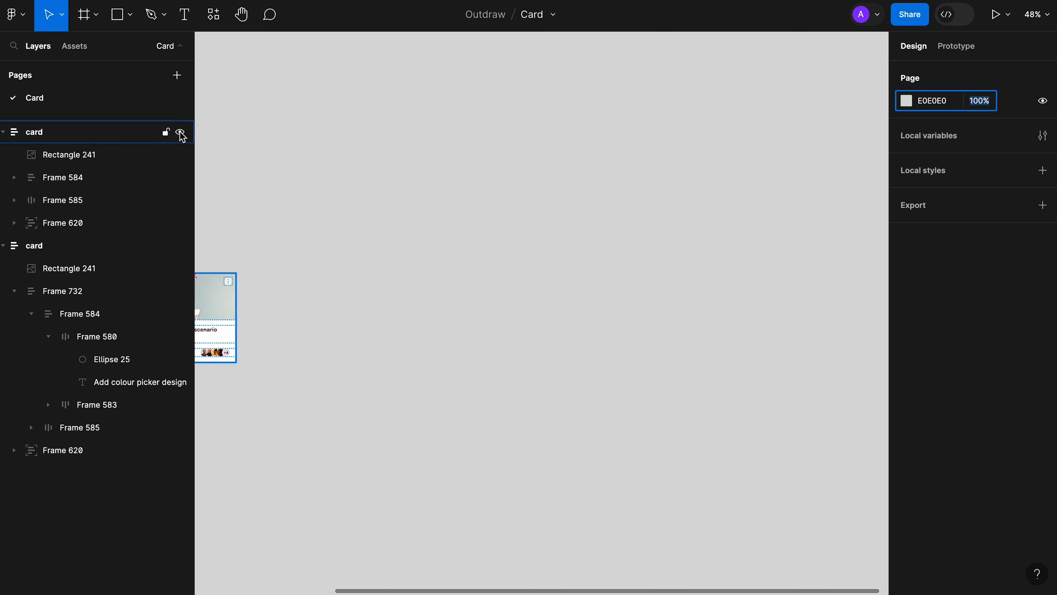
{"action": "left_click", "coordinate": [98, 19]}
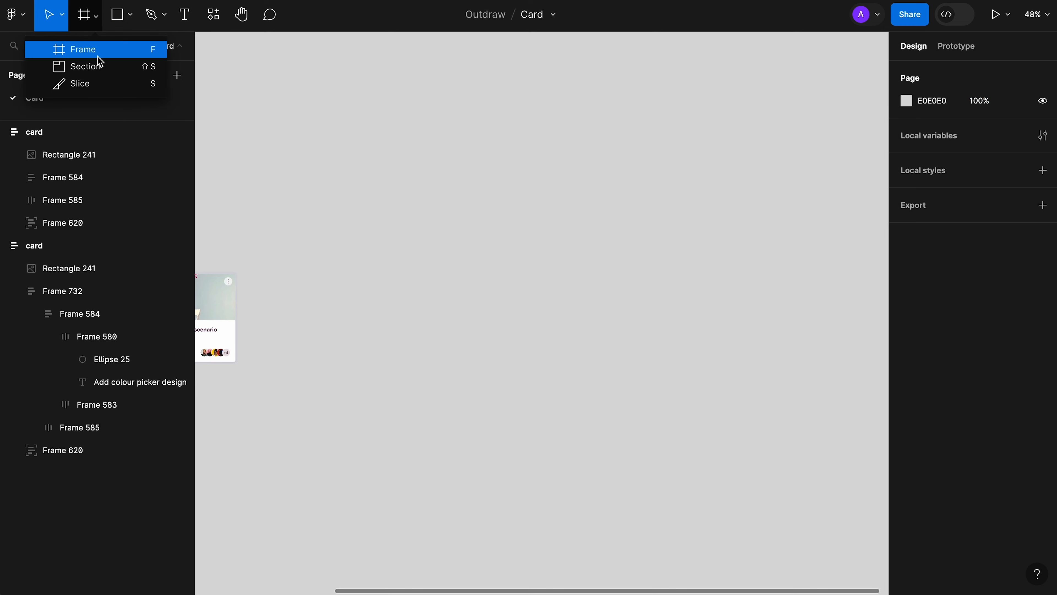
{"action": "left_click", "coordinate": [101, 49]}
{"action": "mouse_move", "coordinate": [334, 146]}
{"action": "left_mouse_down"}
{"action": "mouse_move", "coordinate": [633, 467]}
{"action": "mouse_move", "coordinate": [691, 470]}
{"action": "left_mouse_up"}
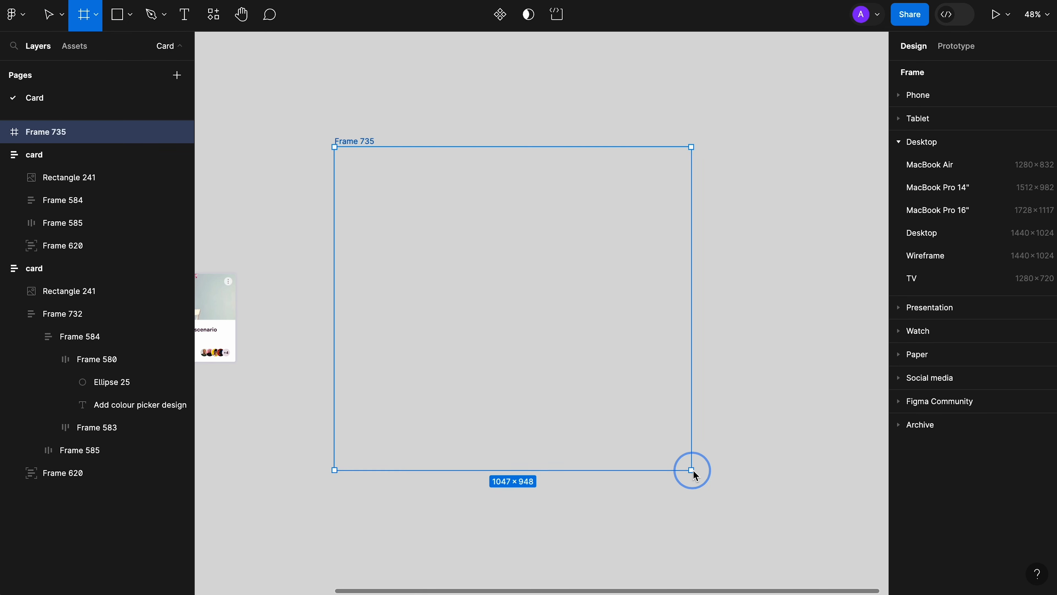
Set the new frame's width and height to 1000 each.
{"action": "left_click", "coordinate": [933, 154]}
{"action": "type", "text": "1000"}
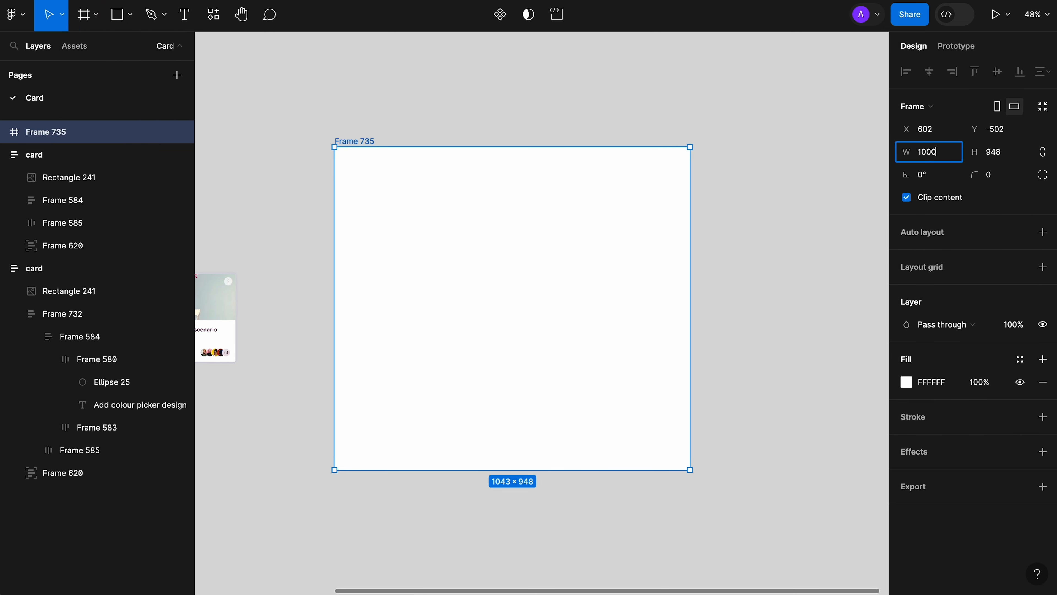
{"action": "key", "text": "Tab"}
{"action": "type", "text": "1000"}
{"action": "left_click", "coordinate": [403, 116]}
Rename the 1000 × 1000 frame to "Components and styles".
{"action": "double_click", "coordinate": [344, 137]}
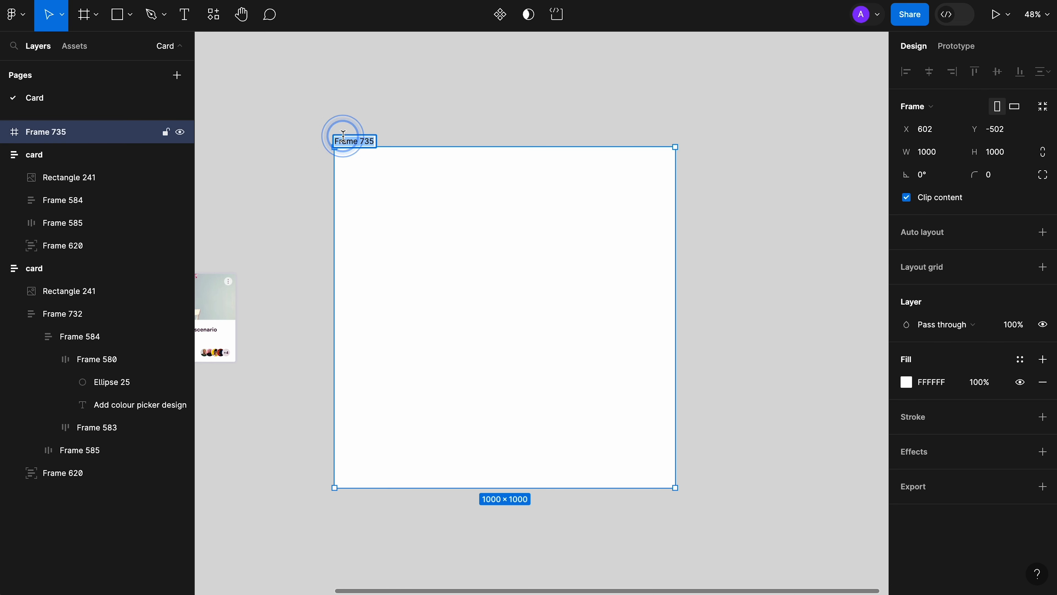
{"action": "type", "text": "Com"}
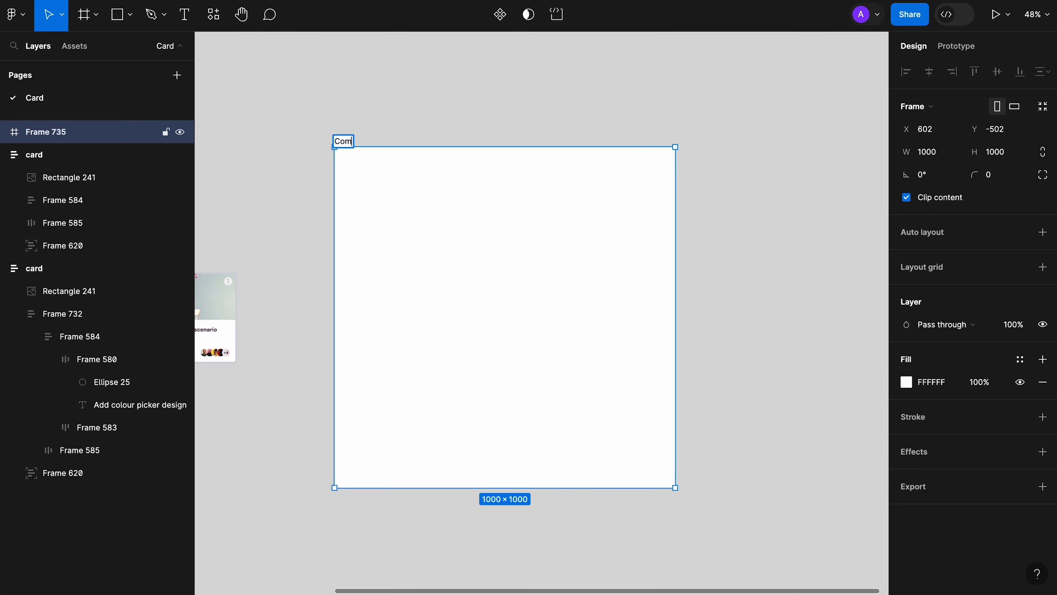
{"action": "type", "text": "ponents and styles"}
{"action": "left_click", "coordinate": [409, 89]}
{"action": "scroll", "coordinate": [399, 289], "scroll_direction": "left", "scroll_amount": 5}
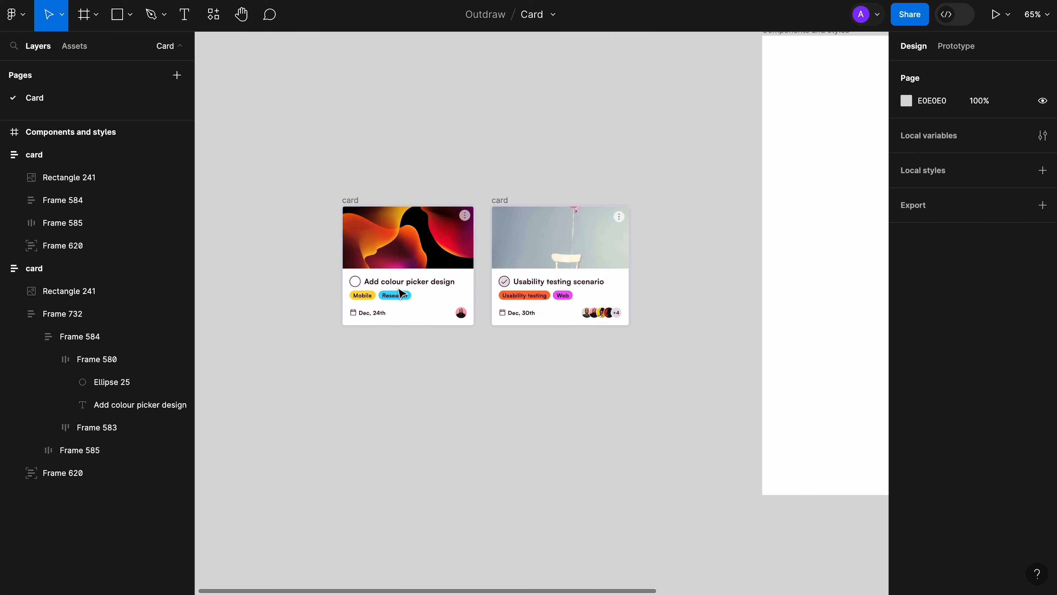
{"action": "scroll", "coordinate": [398, 288], "scroll_direction": "up", "scroll_amount": 5}
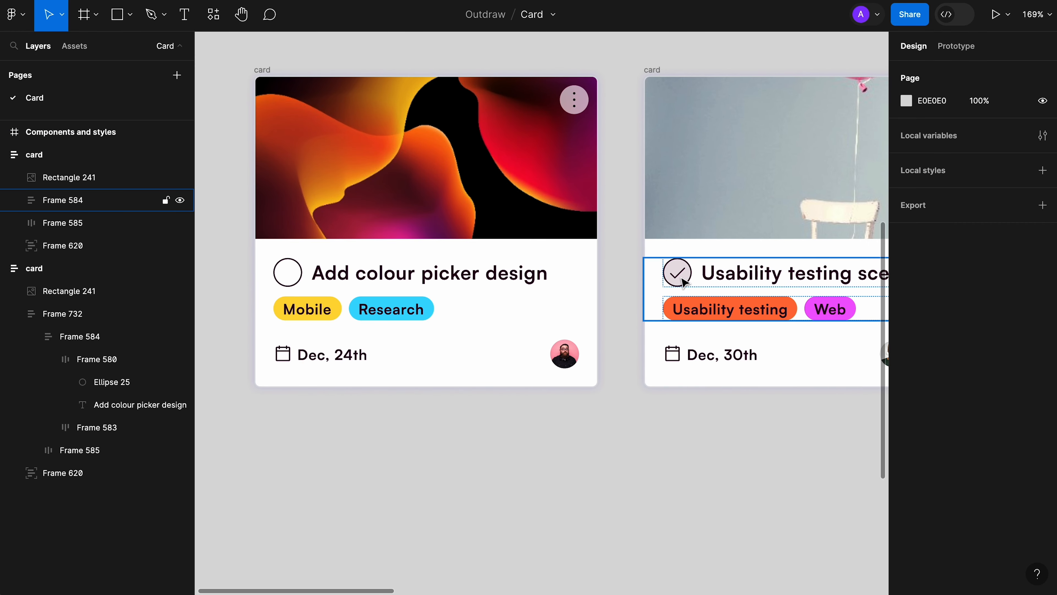
{"action": "scroll", "coordinate": [681, 278], "scroll_direction": "up", "scroll_amount": 5}
{"action": "scroll", "coordinate": [514, 370], "scroll_direction": "down", "scroll_amount": 6}
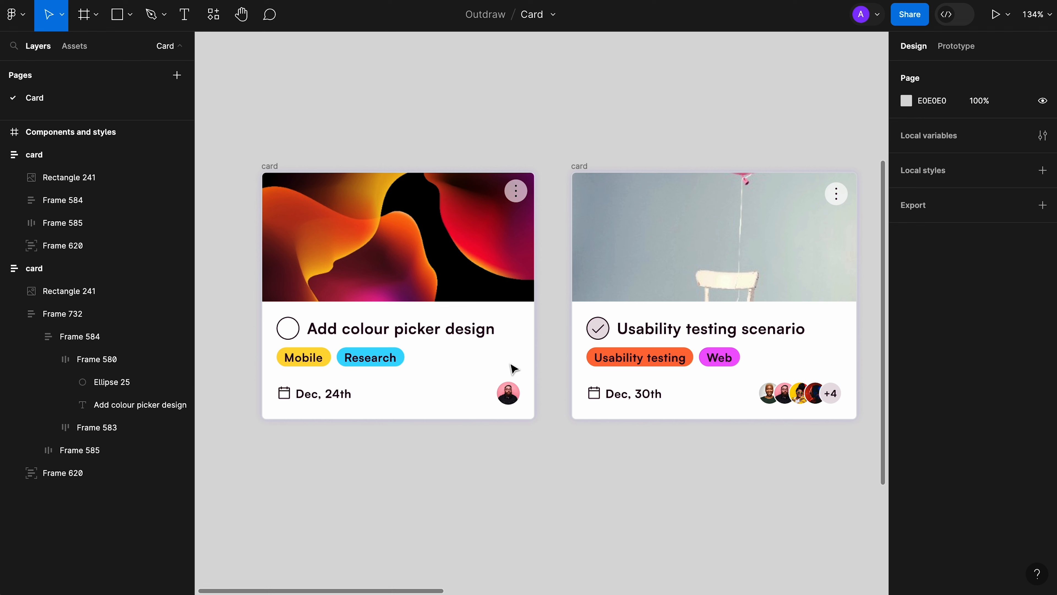
Switch to the phosphoricons.com page in the browser and search the icon library for "check".
{"action": "left_click", "coordinate": [439, 583]}
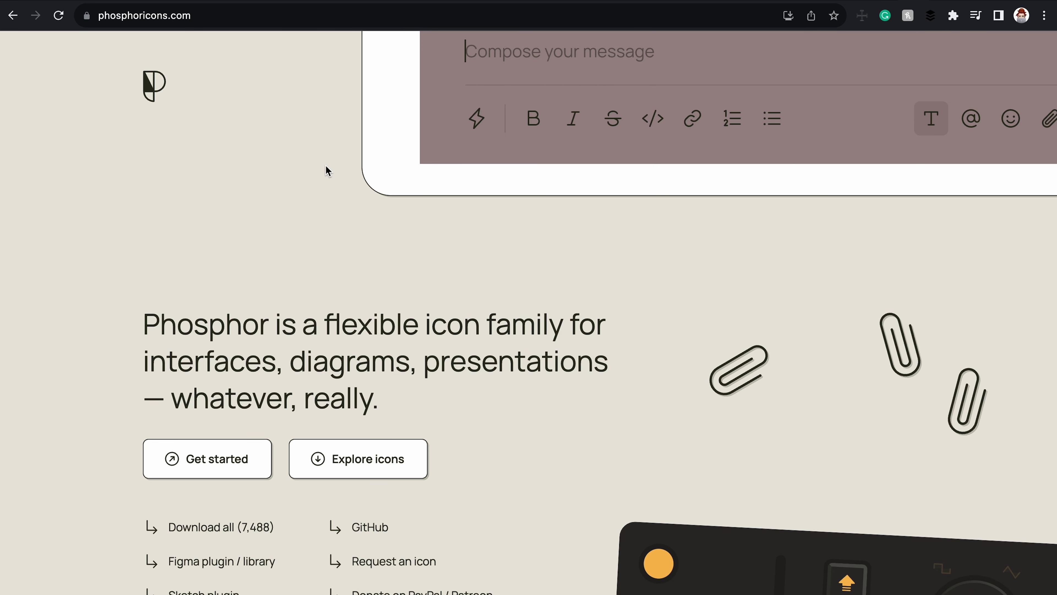
{"action": "scroll", "coordinate": [335, 160], "scroll_direction": "down", "scroll_amount": 15}
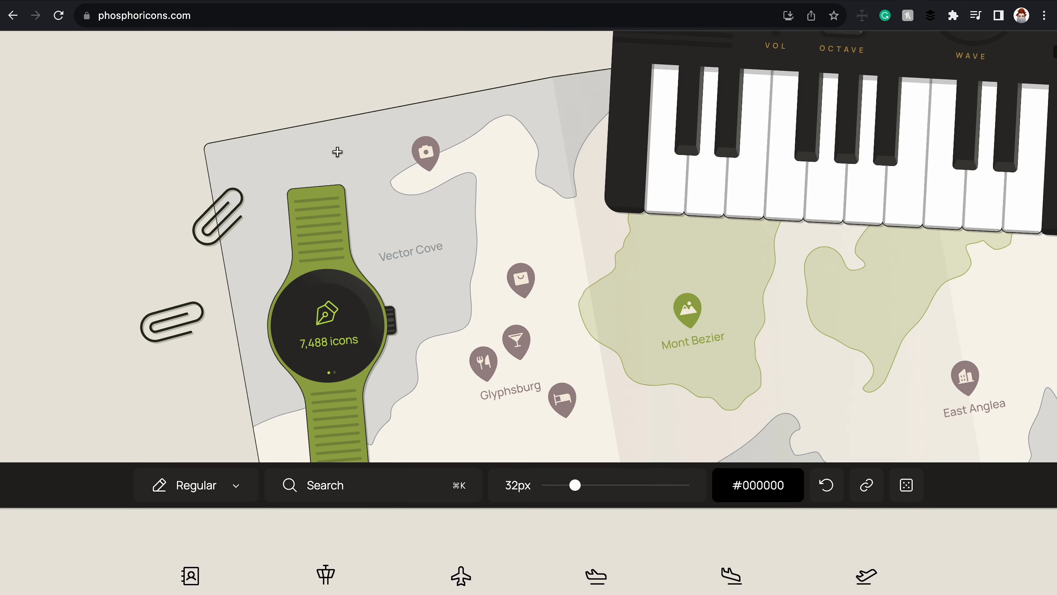
{"action": "scroll", "coordinate": [337, 151], "scroll_direction": "down", "scroll_amount": 10}
{"action": "left_click", "coordinate": [338, 102]}
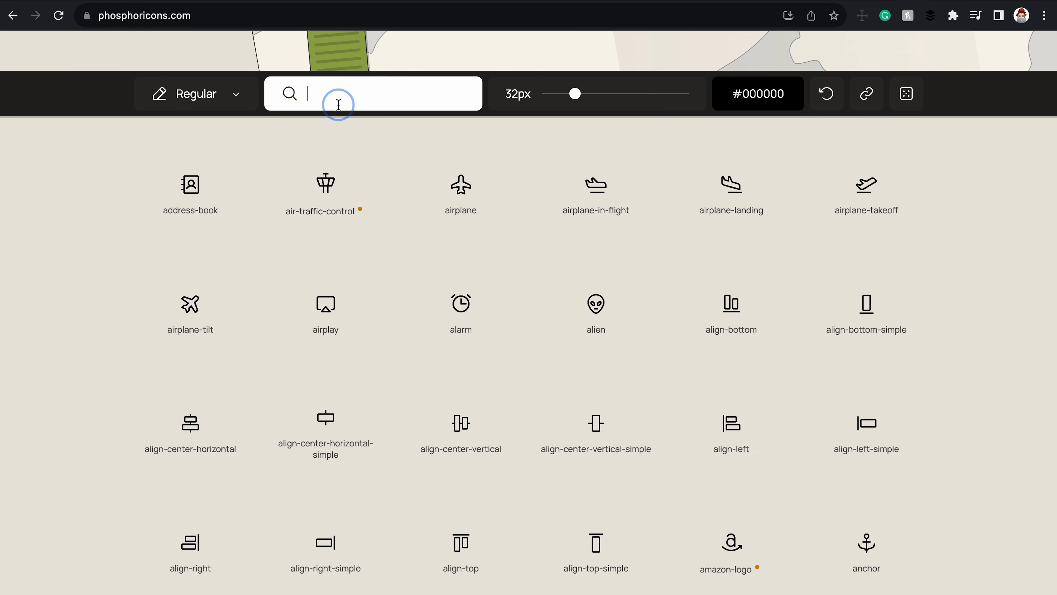
{"action": "type", "text": "check"}
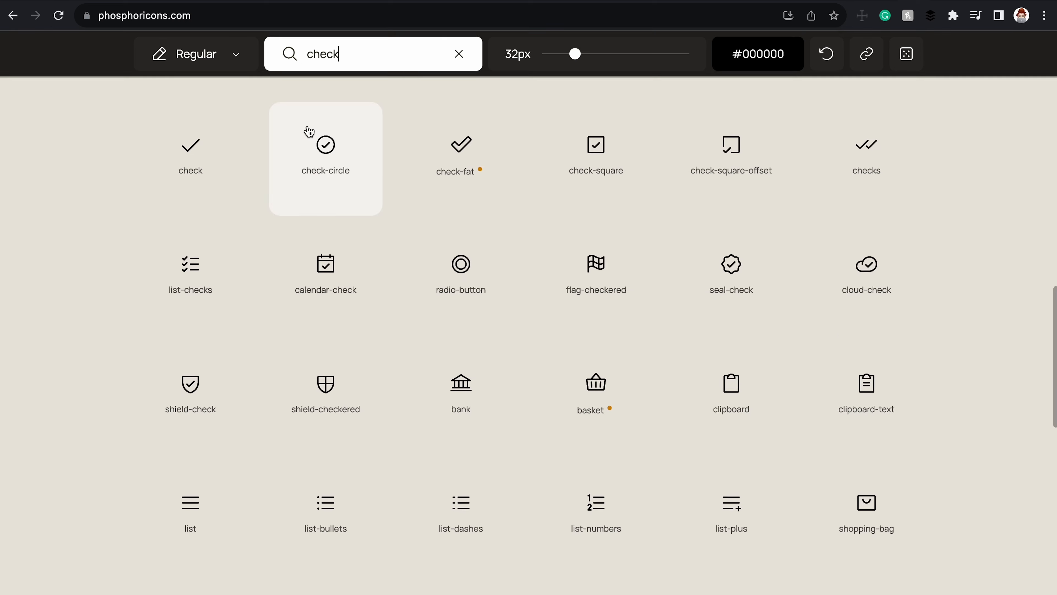
Copy the plain check icon and paste it into the "Components and styles" frame in Figma.
{"action": "left_click", "coordinate": [212, 162]}
{"action": "scroll", "coordinate": [264, 515], "scroll_direction": "down", "scroll_amount": 3}
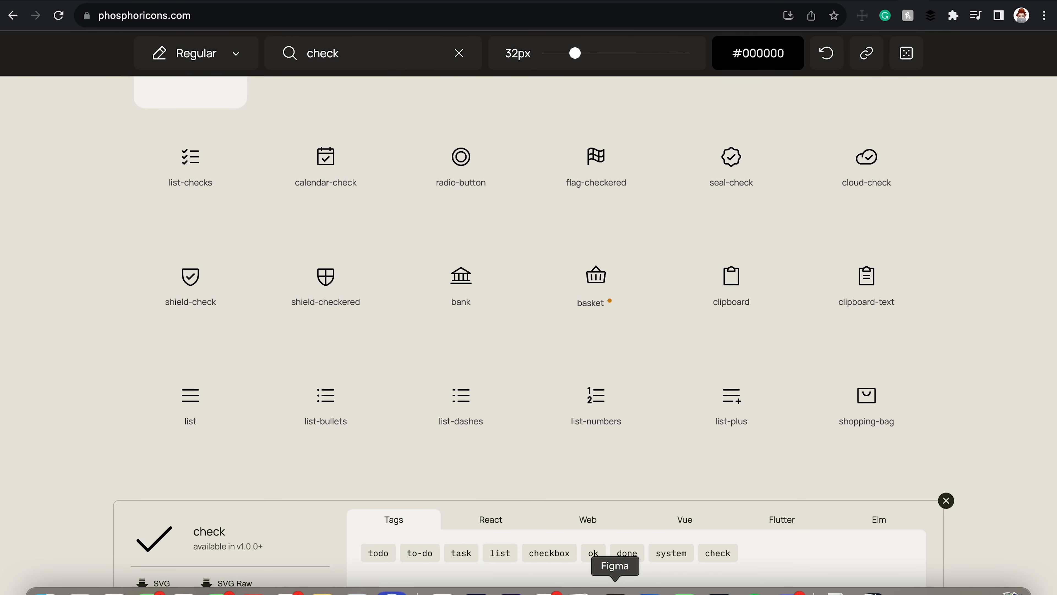
{"action": "left_click", "coordinate": [615, 588]}
{"action": "scroll", "coordinate": [654, 491], "scroll_direction": "right", "scroll_amount": 10}
{"action": "scroll", "coordinate": [653, 490], "scroll_direction": "up", "scroll_amount": 3}
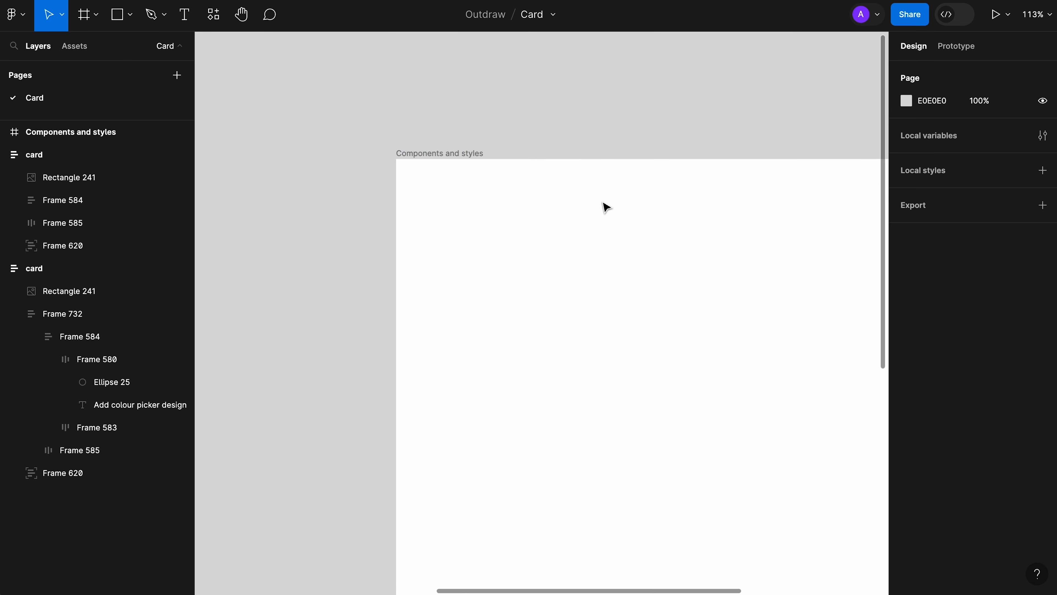
{"action": "key", "text": "super+v"}
{"action": "scroll", "coordinate": [566, 326], "scroll_direction": "up", "scroll_amount": 6}
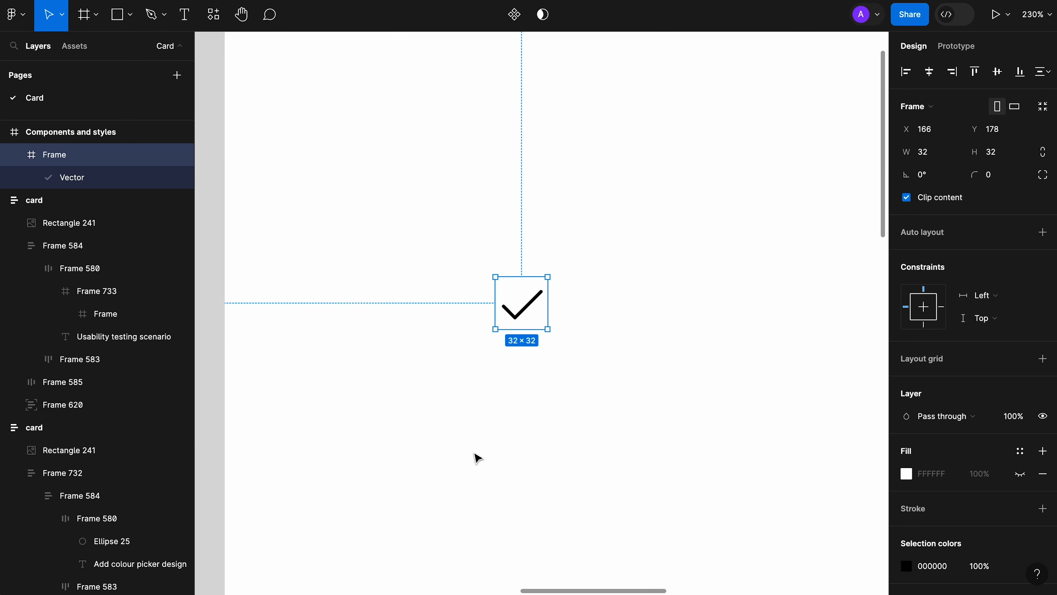
{"action": "scroll", "coordinate": [599, 321], "scroll_direction": "down", "scroll_amount": 10}
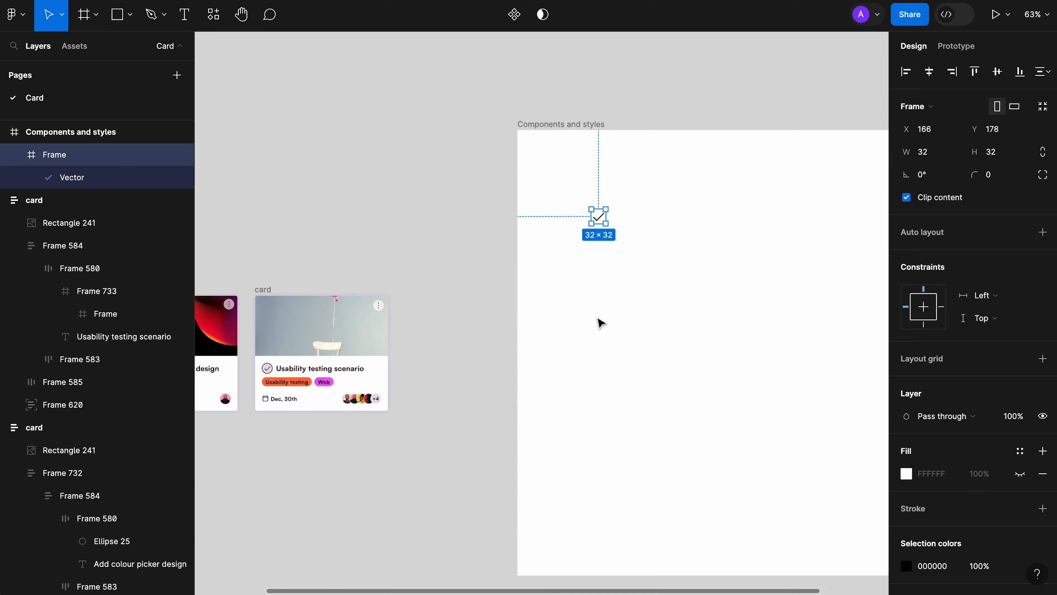
Recolor the pasted check icon with the dark 330025 sampled from the "Usability testing scenario" title using the eyedropper.
{"action": "scroll", "coordinate": [245, 377], "scroll_direction": "up", "scroll_amount": 8}
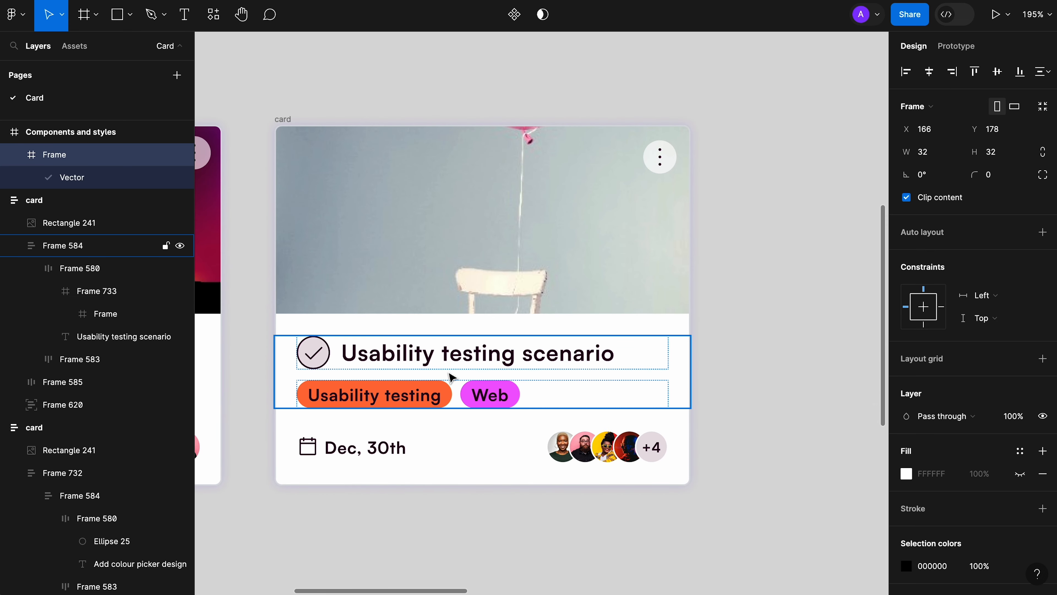
{"action": "scroll", "coordinate": [942, 489], "scroll_direction": "down", "scroll_amount": 3}
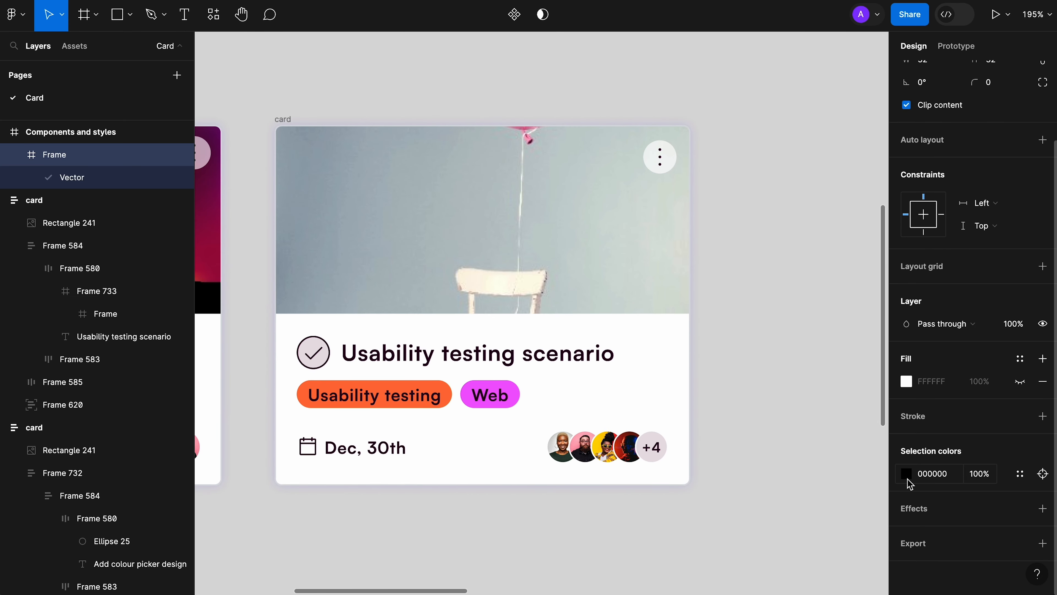
{"action": "left_click", "coordinate": [908, 477]}
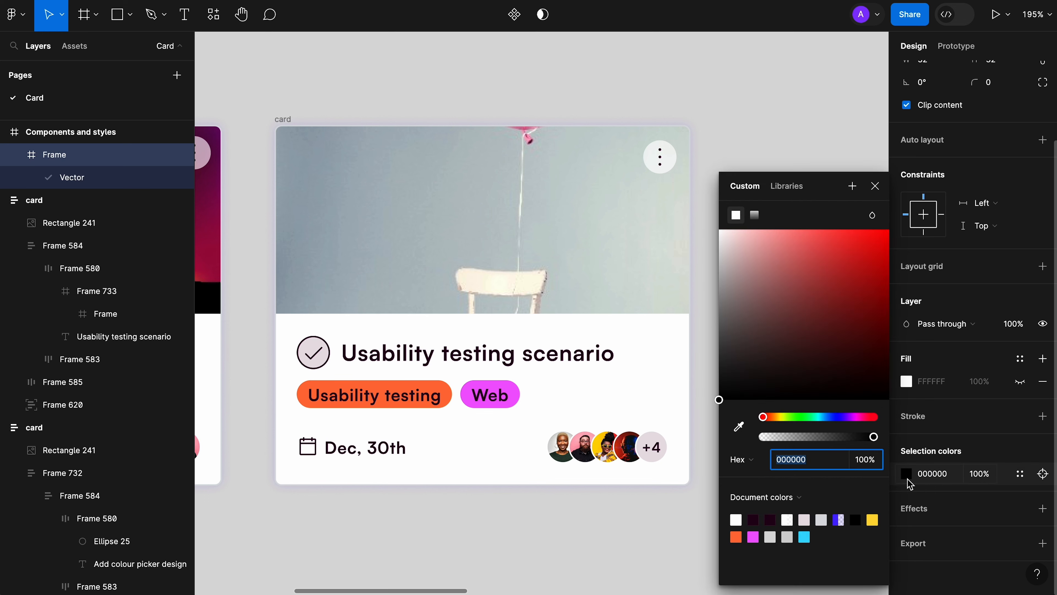
{"action": "left_click", "coordinate": [745, 431]}
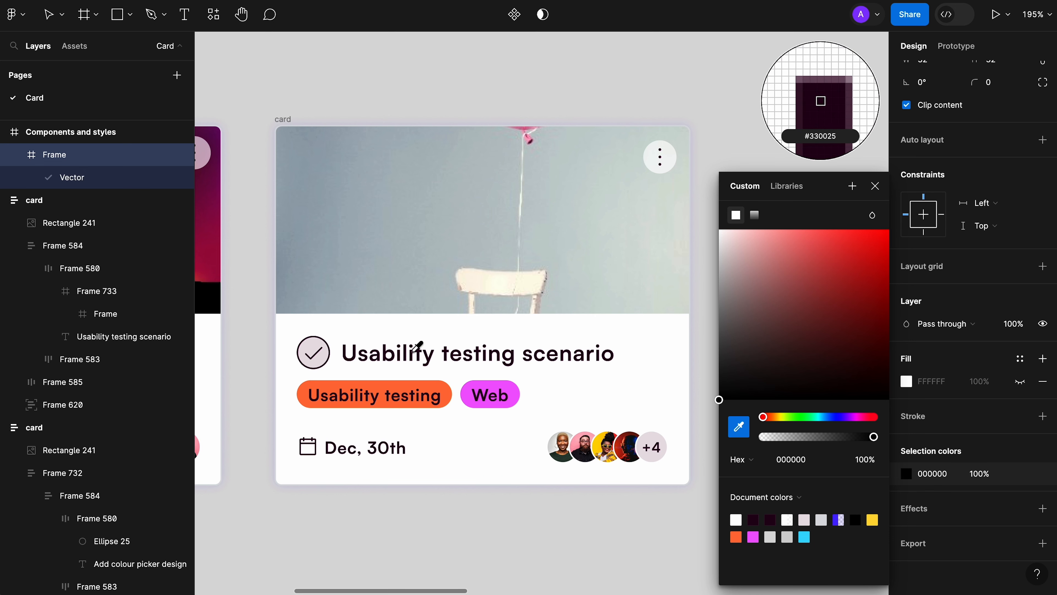
{"action": "left_click", "coordinate": [431, 357]}
{"action": "left_click", "coordinate": [875, 186]}
Resize the check icon in the "Components and styles" frame to 16 × 16.
{"action": "scroll", "coordinate": [470, 379], "scroll_direction": "down", "scroll_amount": 5}
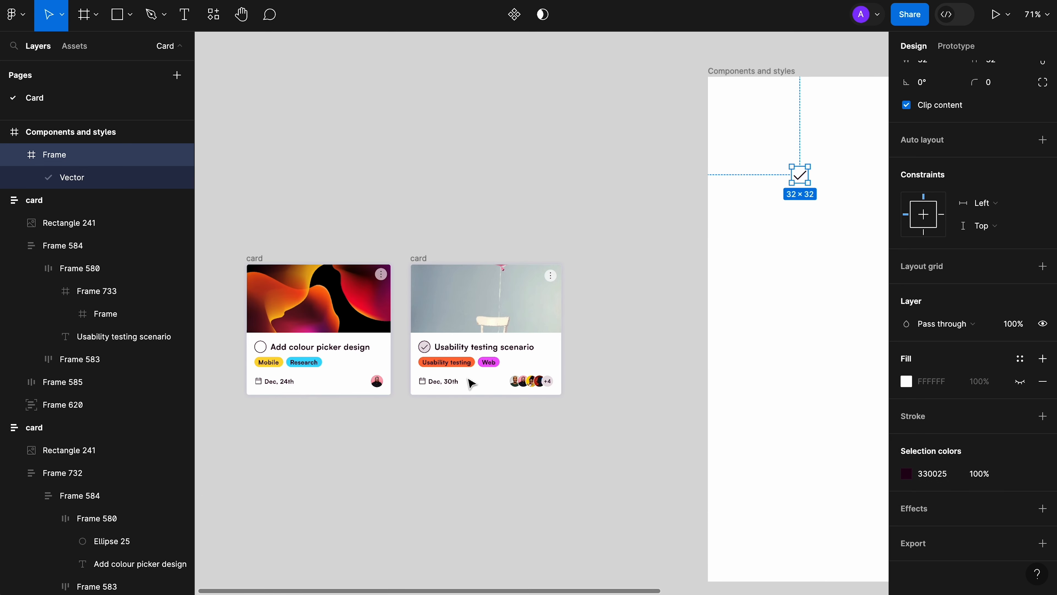
{"action": "scroll", "coordinate": [472, 376], "scroll_direction": "right", "scroll_amount": 7}
{"action": "scroll", "coordinate": [495, 214], "scroll_direction": "up", "scroll_amount": 5}
{"action": "scroll", "coordinate": [496, 217], "scroll_direction": "up", "scroll_amount": 2}
{"action": "scroll", "coordinate": [950, 146], "scroll_direction": "up", "scroll_amount": 3}
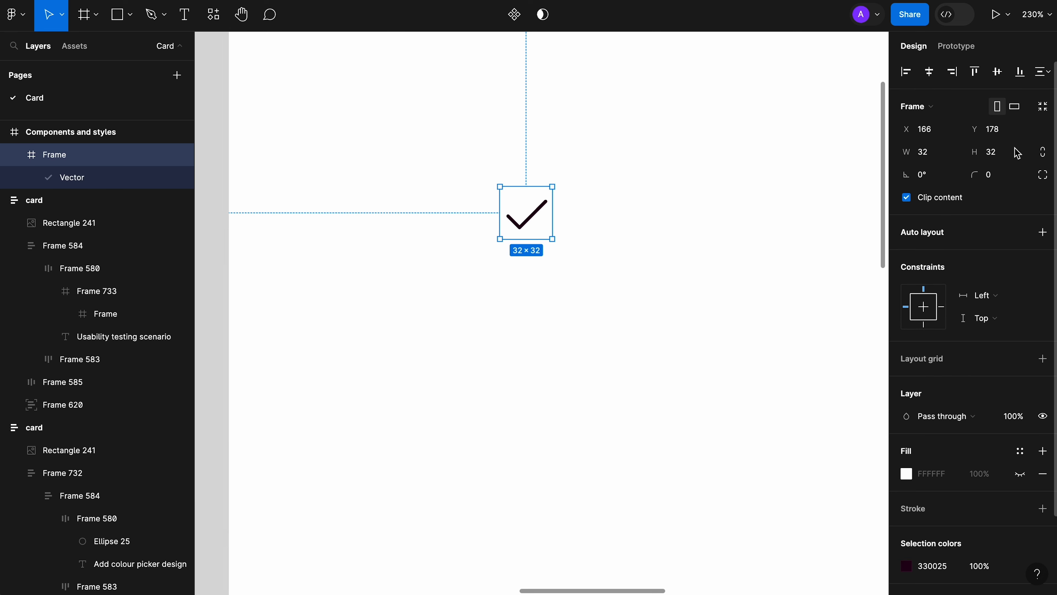
{"action": "left_click", "coordinate": [1010, 155]}
{"action": "type", "text": "16"}
{"action": "key", "text": "Tab"}
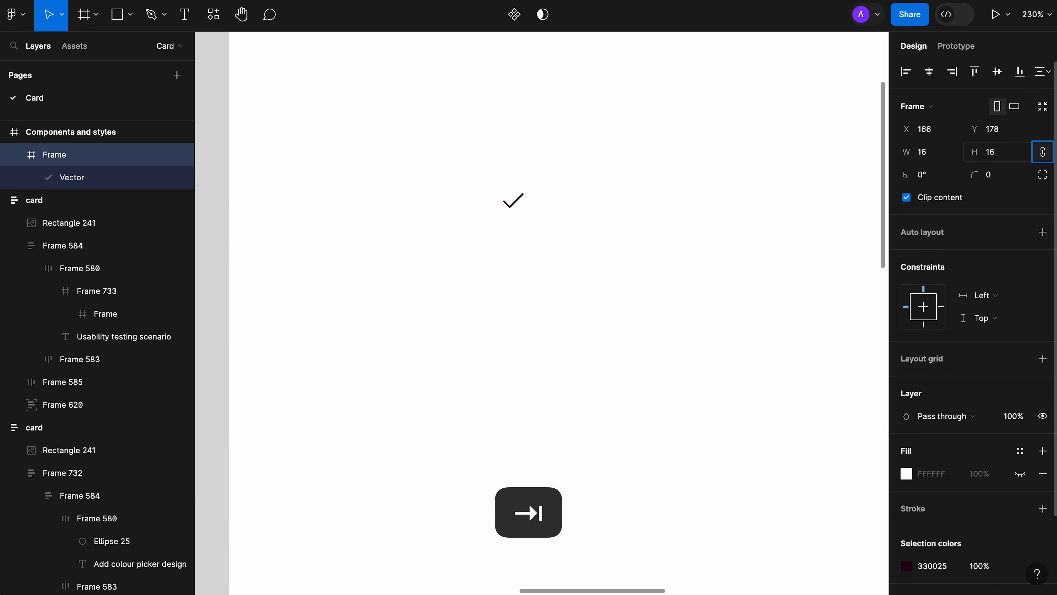
Wrap the 16 × 16 check icon in a new frame.
{"action": "left_click", "coordinate": [590, 198]}
{"action": "scroll", "coordinate": [541, 192], "scroll_direction": "up", "scroll_amount": 3}
{"action": "left_click", "coordinate": [548, 283]}
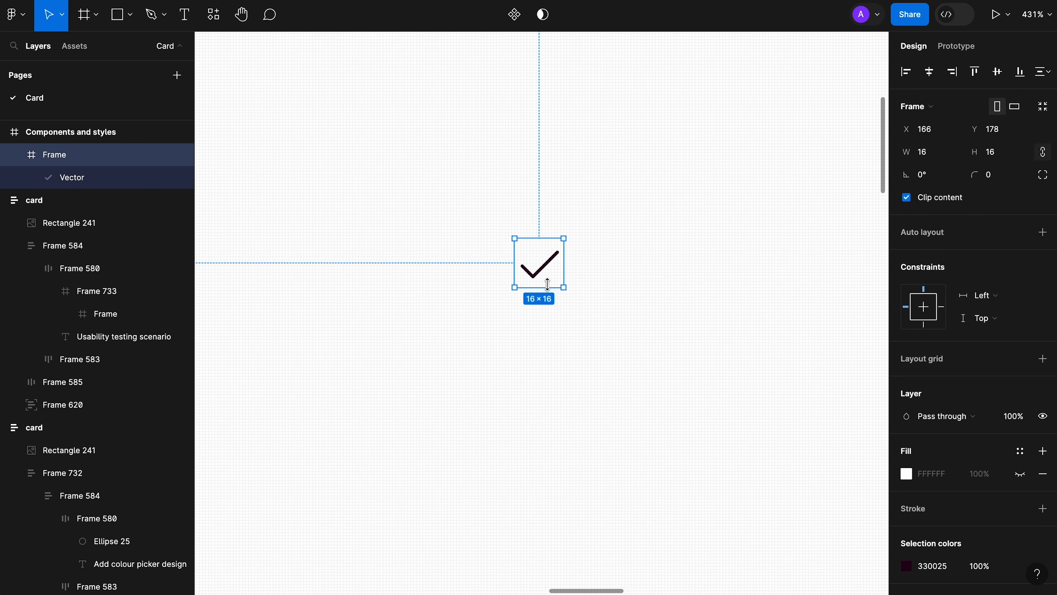
{"action": "right_click", "coordinate": [550, 271]}
{"action": "left_click", "coordinate": [605, 320]}
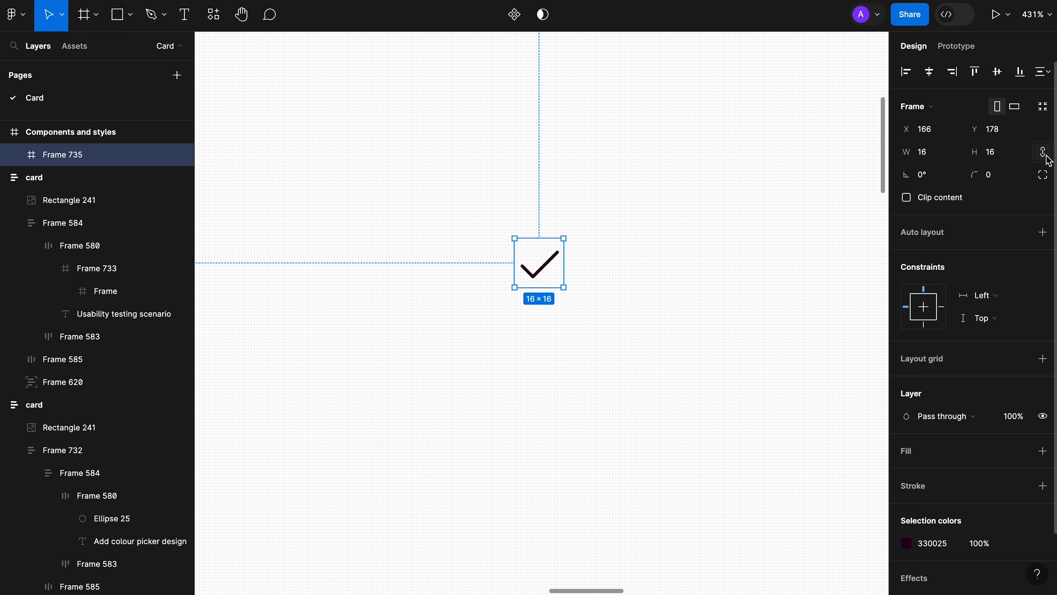
Set the new wrapping frame's size to 24 × 24 and its corner radius to 100.
{"action": "left_click", "coordinate": [1011, 158]}
{"action": "key", "text": "BackSpace"}
{"action": "key", "text": "BackSpace"}
{"action": "type", "text": "24"}
{"action": "key", "text": "Tab"}
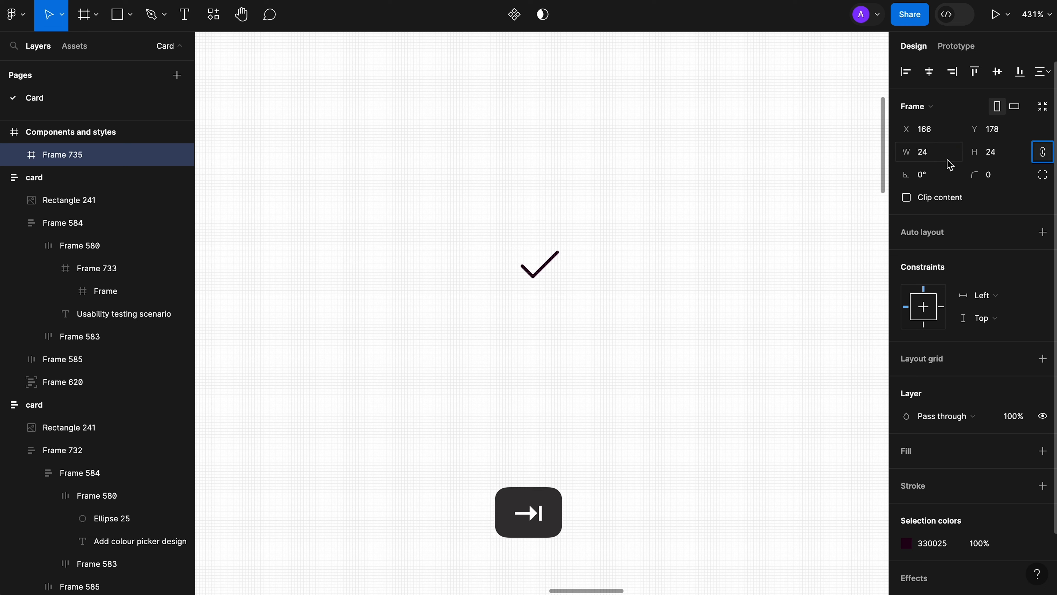
{"action": "left_click", "coordinate": [990, 174]}
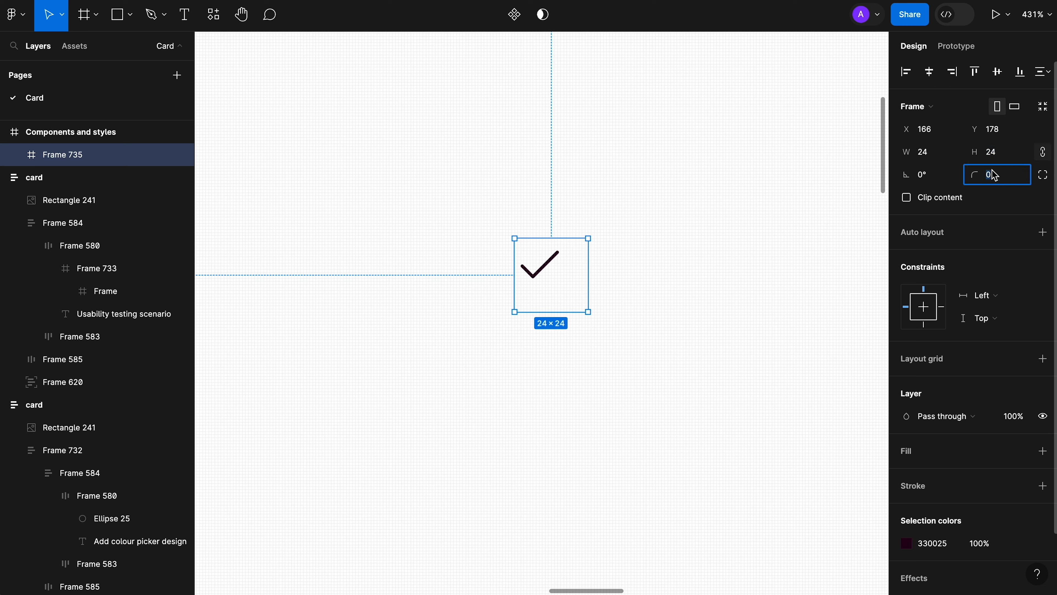
{"action": "type", "text": "100"}
{"action": "key", "text": "Tab"}
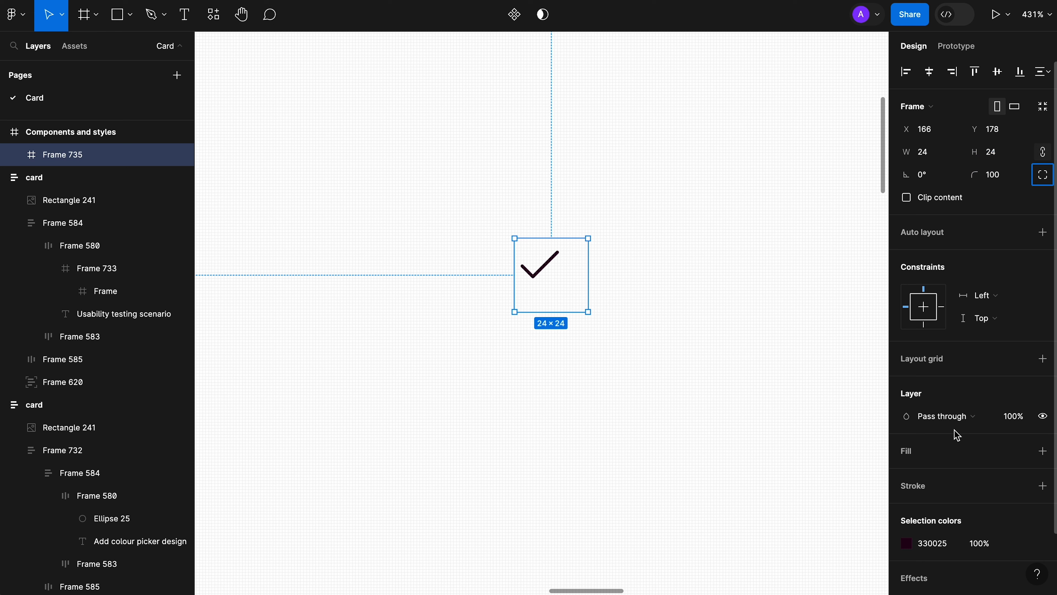
Add a fill to the round frame, sampling 330025 from the check mark, and set its opacity to 10%.
{"action": "left_click", "coordinate": [906, 455]}
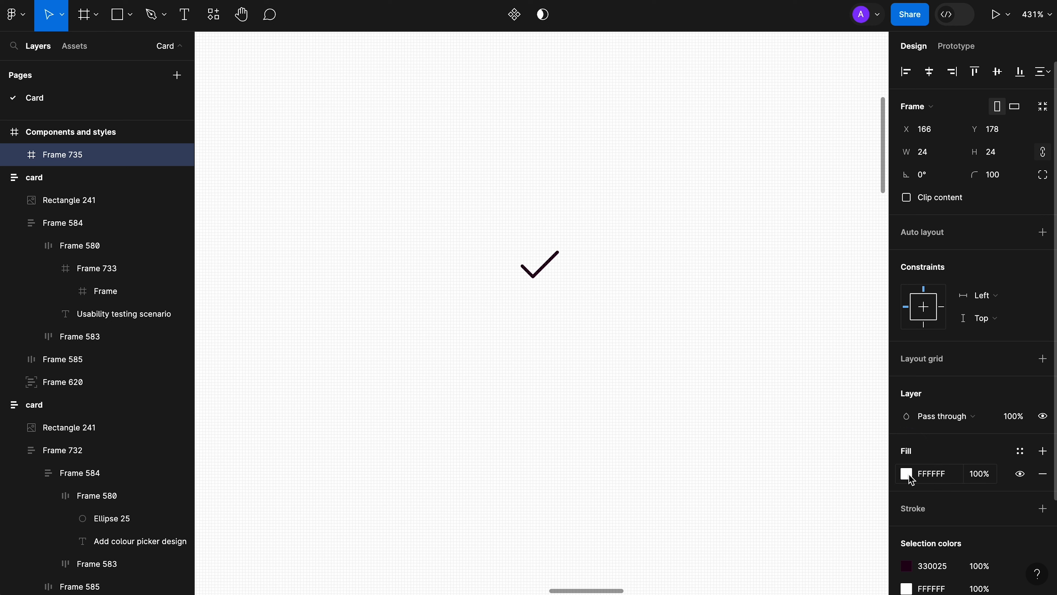
{"action": "left_click", "coordinate": [907, 475]}
{"action": "left_click", "coordinate": [738, 426]}
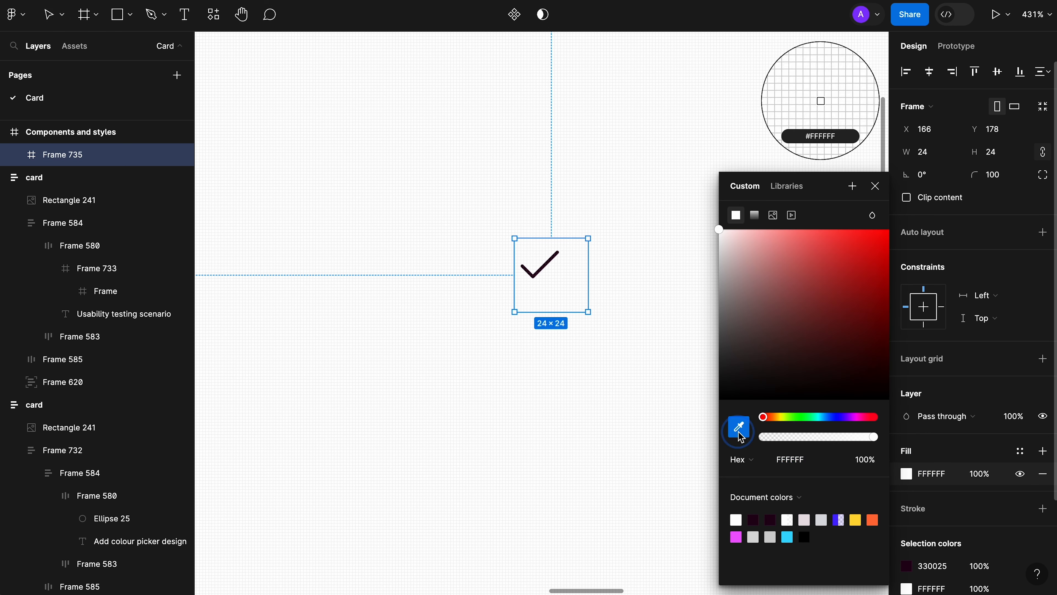
{"action": "left_click", "coordinate": [559, 252]}
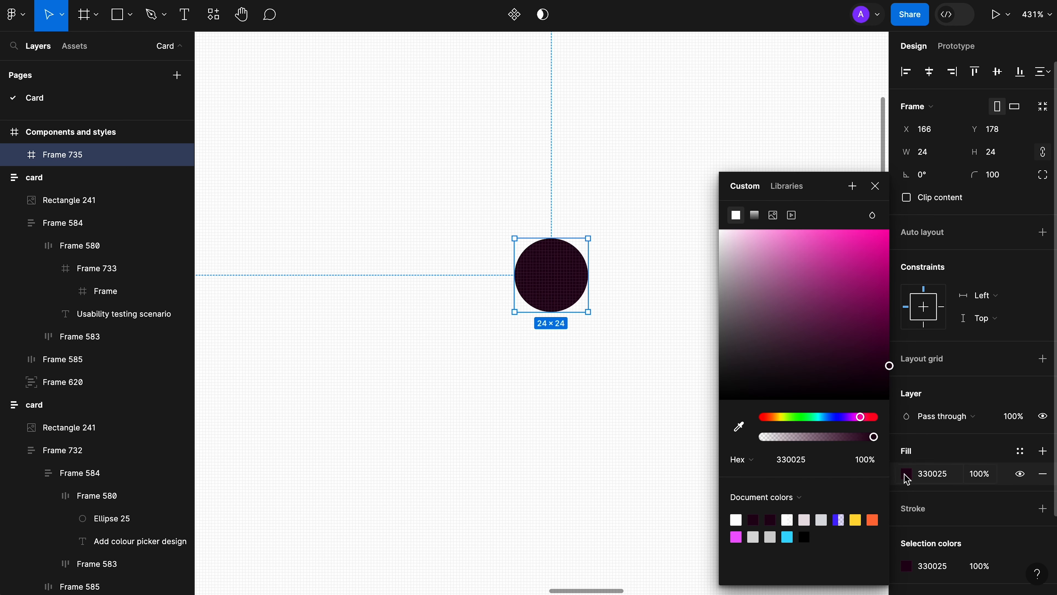
{"action": "left_click", "coordinate": [987, 482]}
{"action": "type", "text": "10"}
{"action": "key", "text": "Tab"}
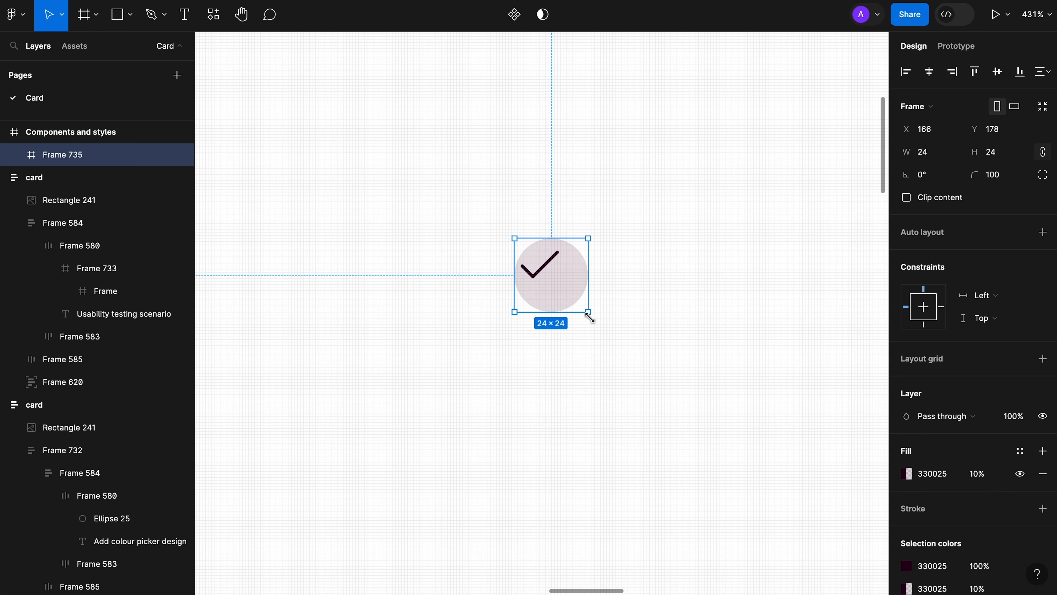
Create a color variable named "icon" from the check mark's solid 330025 color.
{"action": "scroll", "coordinate": [936, 467], "scroll_direction": "down", "scroll_amount": 3}
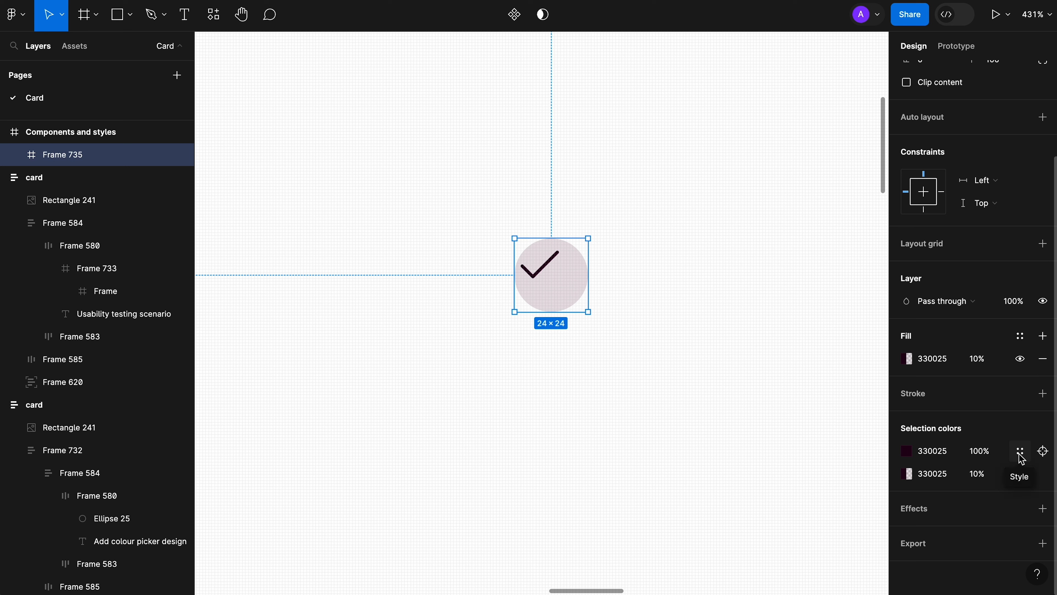
{"action": "left_click", "coordinate": [1020, 454]}
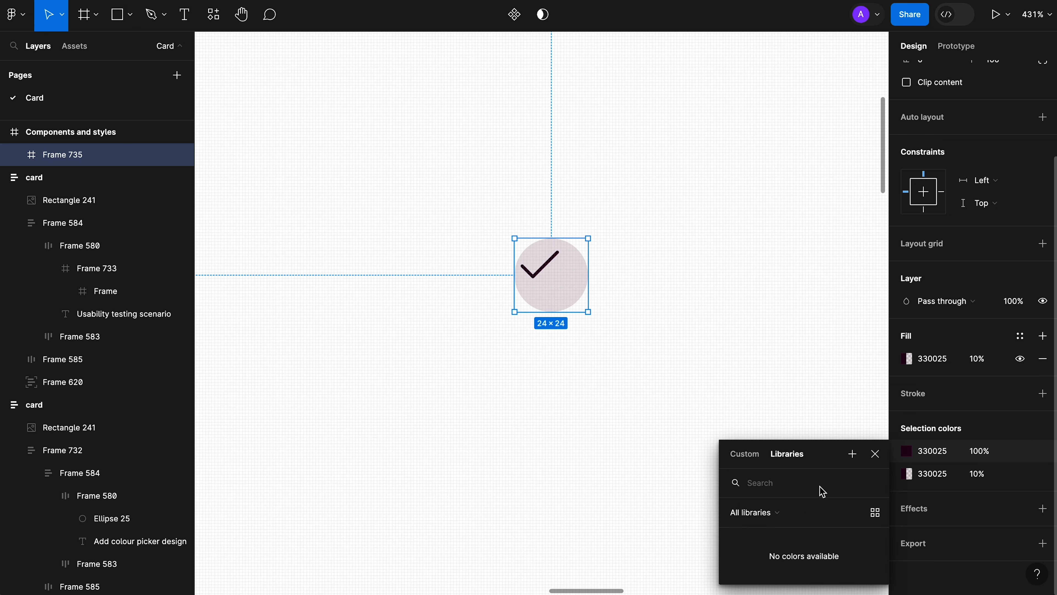
{"action": "left_click", "coordinate": [853, 456]}
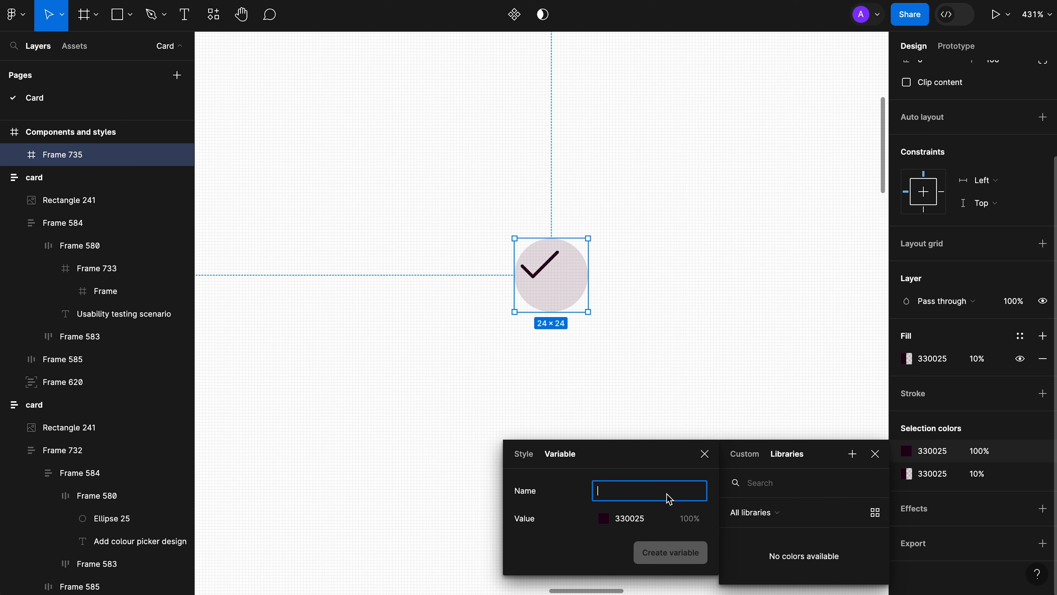
{"action": "type", "text": "l"}
{"action": "left_click", "coordinate": [680, 555]}
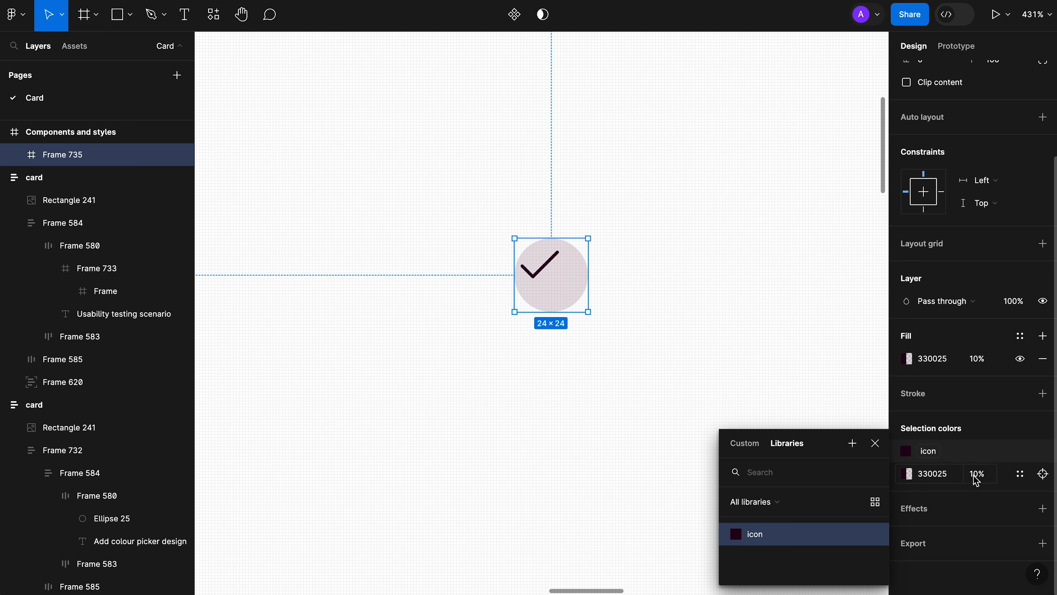
Replace the 10% transparent circle color with the solid EBE5E9 sampled from the circle itself.
{"action": "left_click", "coordinate": [909, 476]}
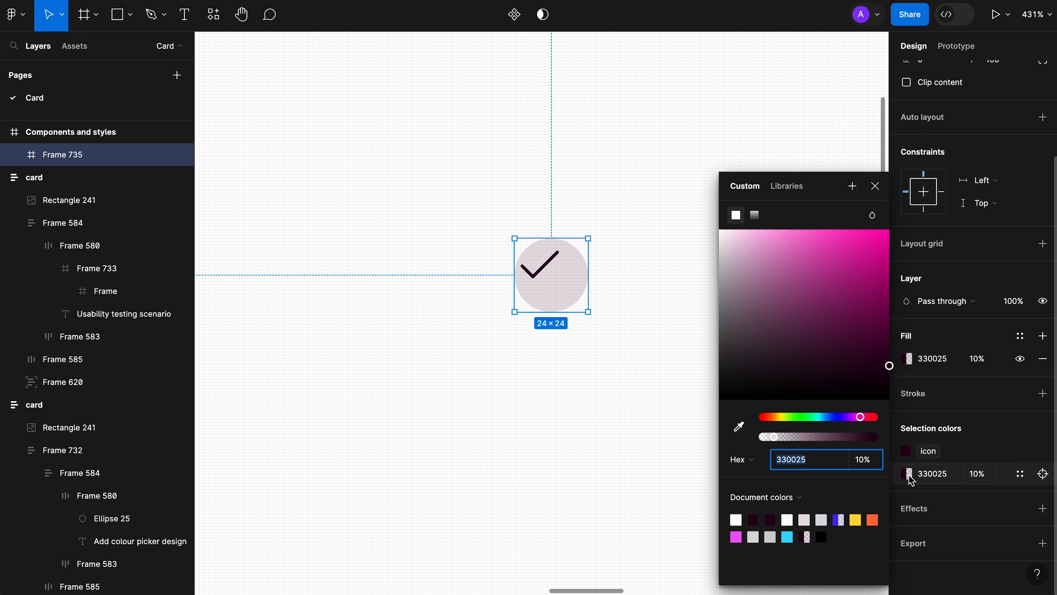
{"action": "left_click", "coordinate": [743, 433]}
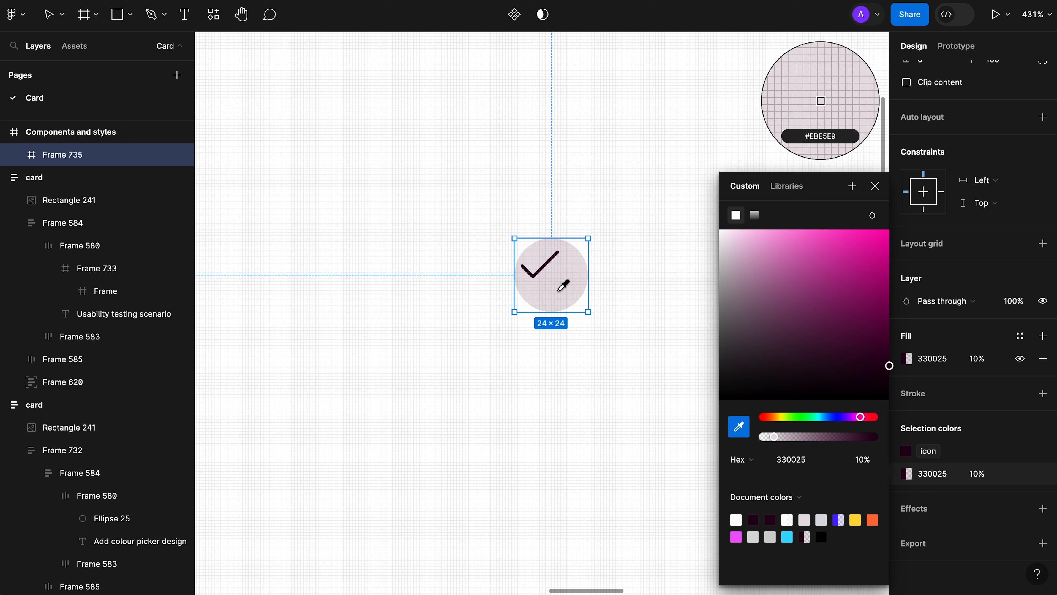
{"action": "left_click", "coordinate": [561, 286]}
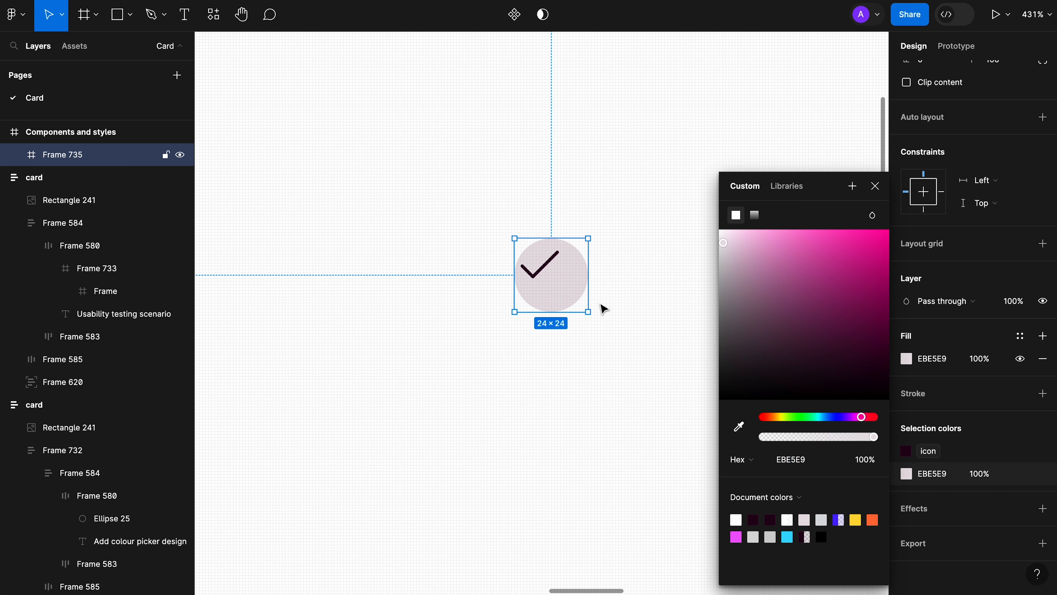
{"action": "left_click", "coordinate": [989, 484]}
Create a color variable named "background / secondary" from the circle's EBE5E9 fill.
{"action": "left_click", "coordinate": [1019, 474]}
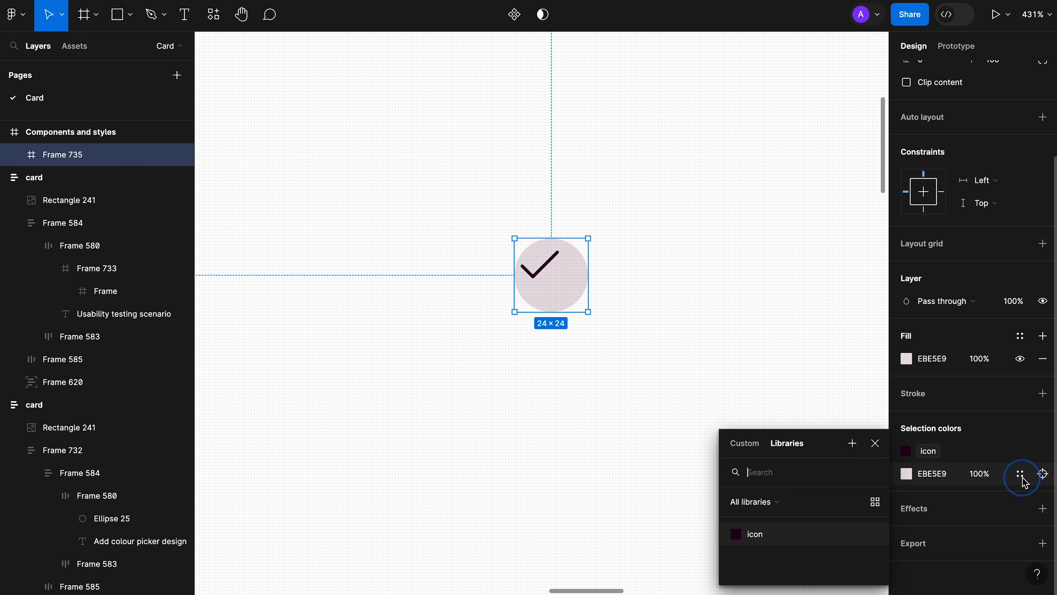
{"action": "left_click", "coordinate": [849, 453]}
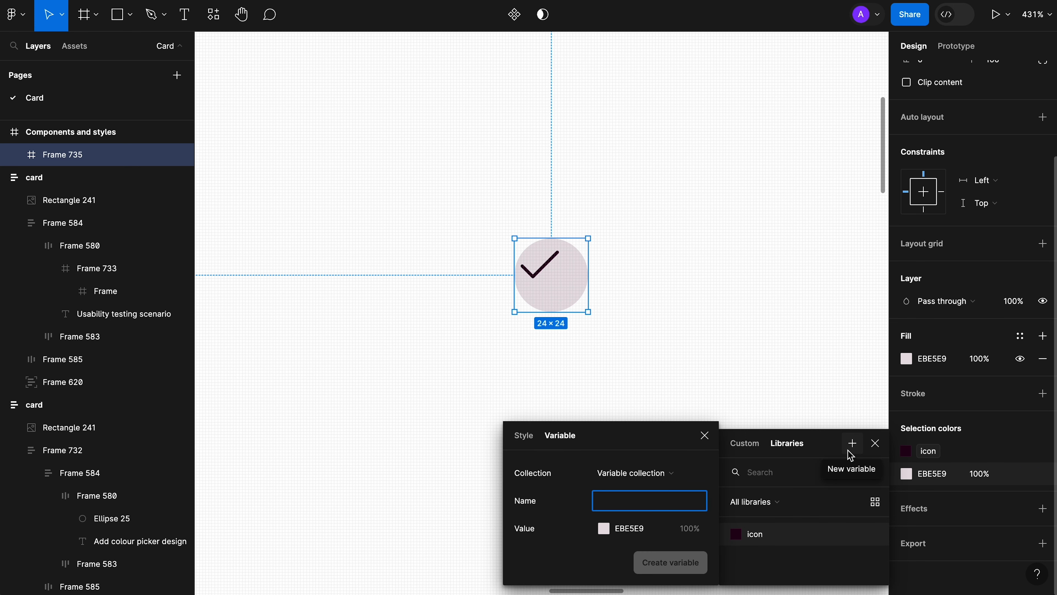
{"action": "type", "text": "background / secondary"}
{"action": "left_click", "coordinate": [677, 573]}
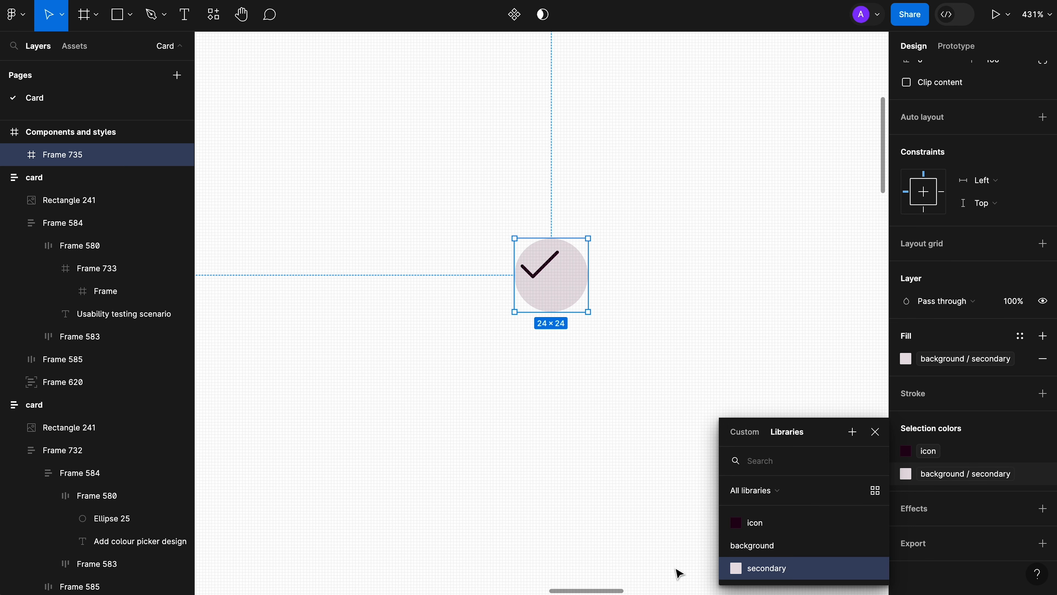
Deselect the circle and review the file's local variables.
{"action": "left_click", "coordinate": [797, 267]}
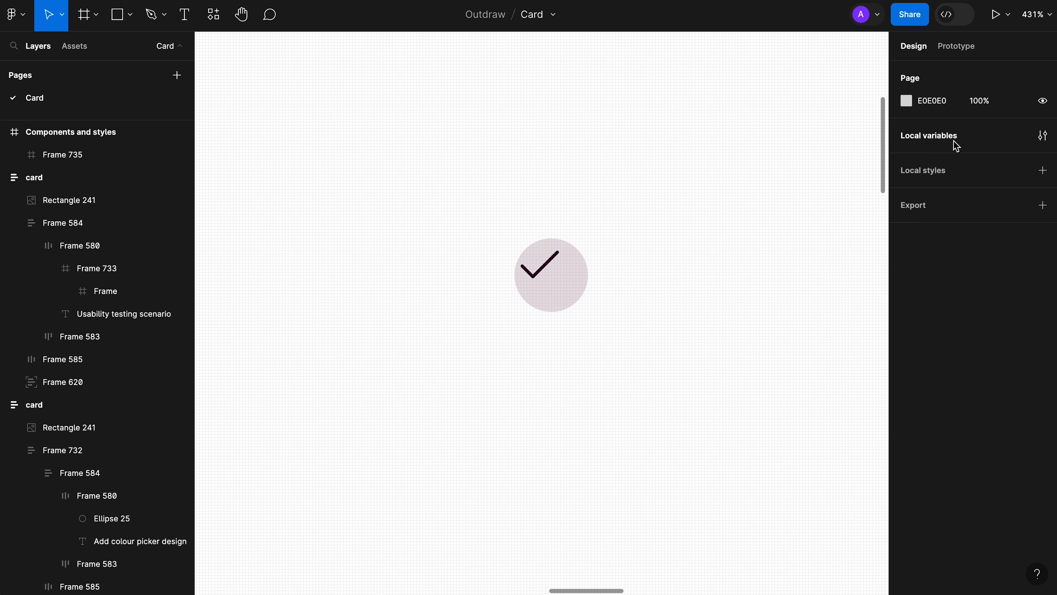
{"action": "left_click", "coordinate": [931, 139]}
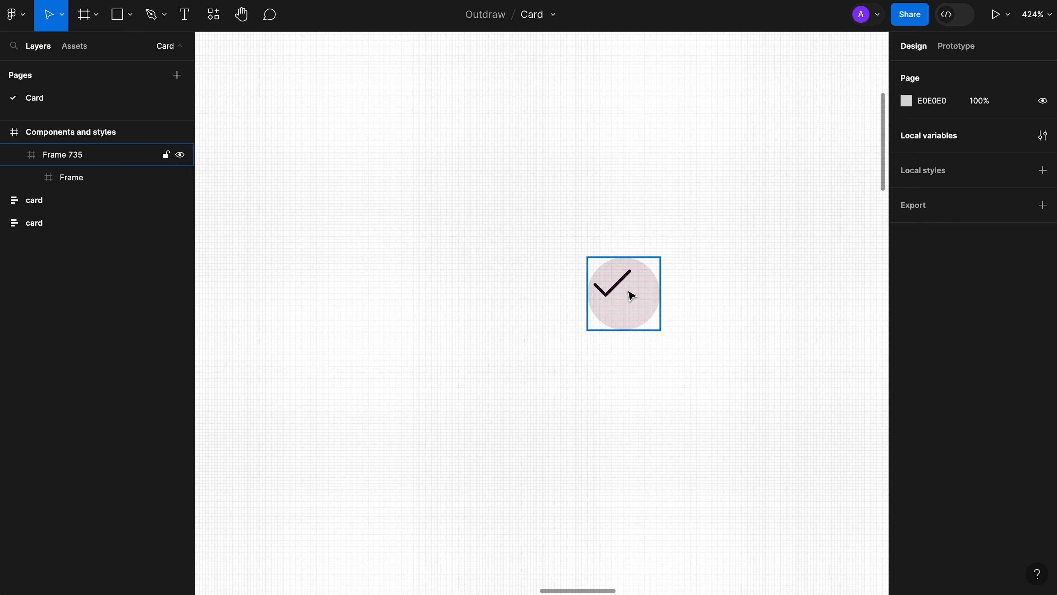
Center the check mark horizontally and vertically inside the round 24 × 24 frame.
{"action": "left_click", "coordinate": [622, 288]}
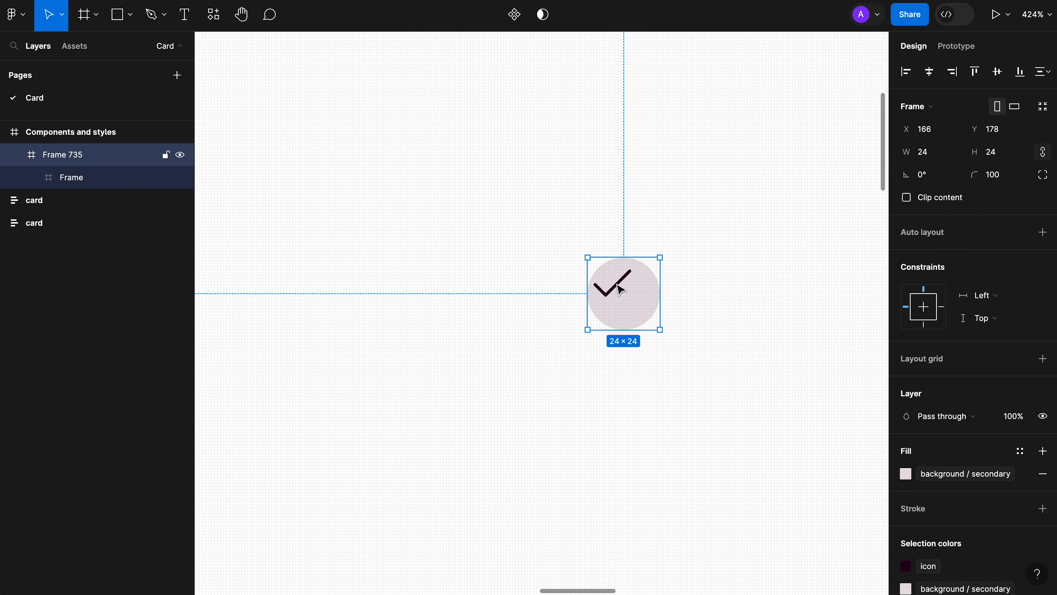
{"action": "left_click", "coordinate": [933, 73]}
{"action": "left_click", "coordinate": [664, 296]}
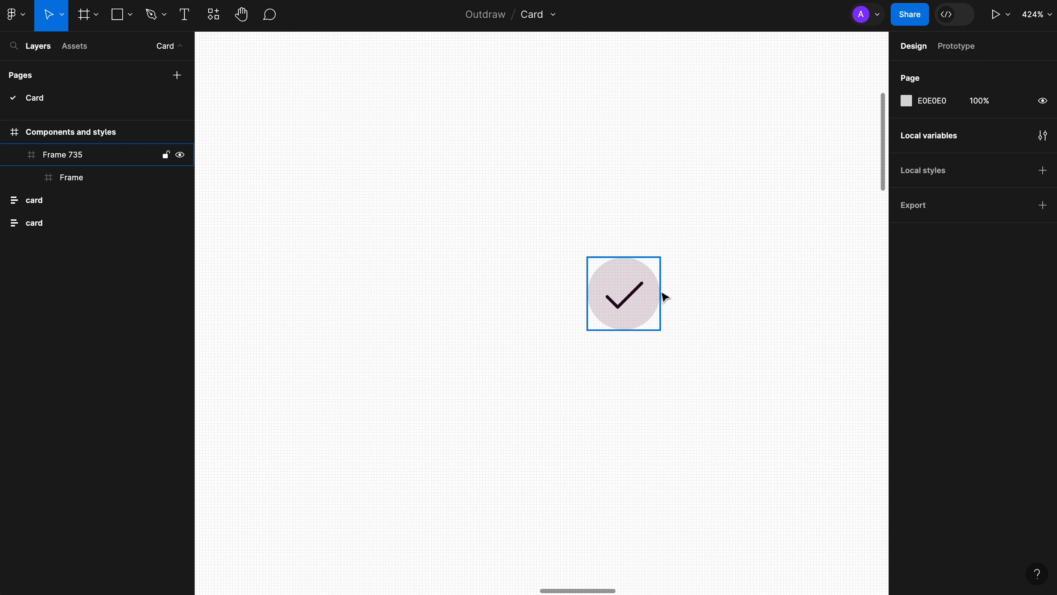
Add a 1 px inside stroke to the round frame, colored 330025 by sampling the check mark.
{"action": "left_click", "coordinate": [661, 297]}
{"action": "scroll", "coordinate": [1005, 471], "scroll_direction": "down", "scroll_amount": 3}
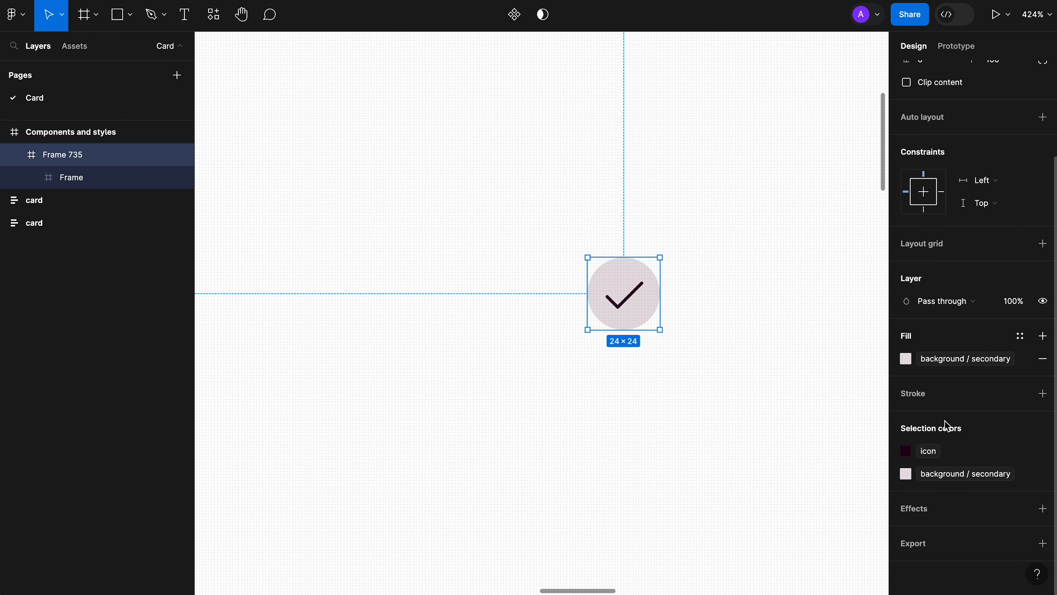
{"action": "left_click", "coordinate": [927, 401]}
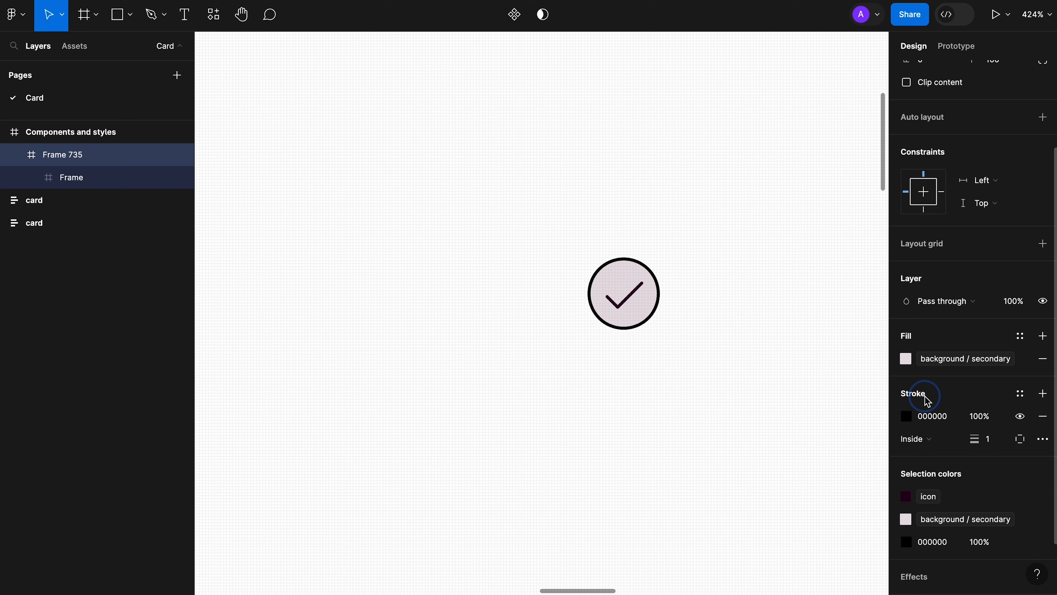
{"action": "left_click", "coordinate": [907, 417]}
{"action": "left_click", "coordinate": [739, 427]}
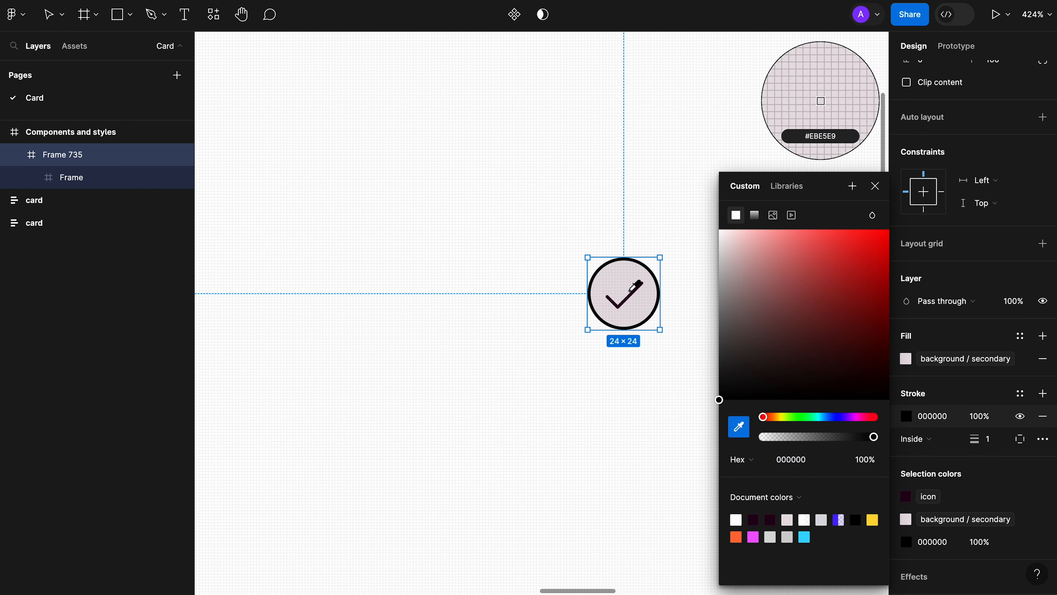
{"action": "left_click", "coordinate": [633, 287]}
{"action": "left_click", "coordinate": [879, 187]}
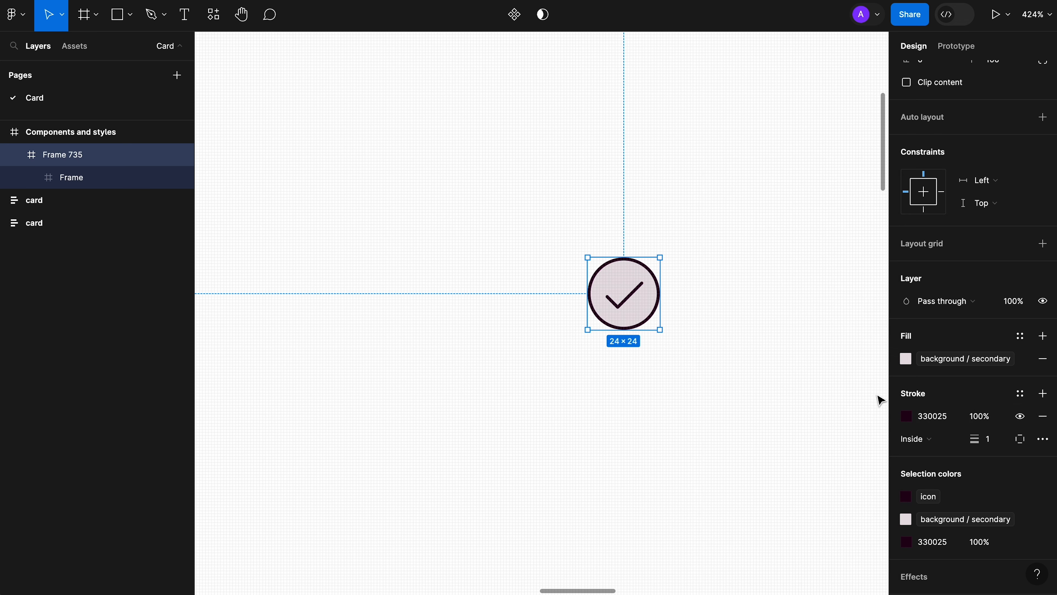
Create a color variable named "border / button" from the round frame's 330025 stroke.
{"action": "left_click", "coordinate": [1020, 393]}
{"action": "left_click", "coordinate": [852, 396]}
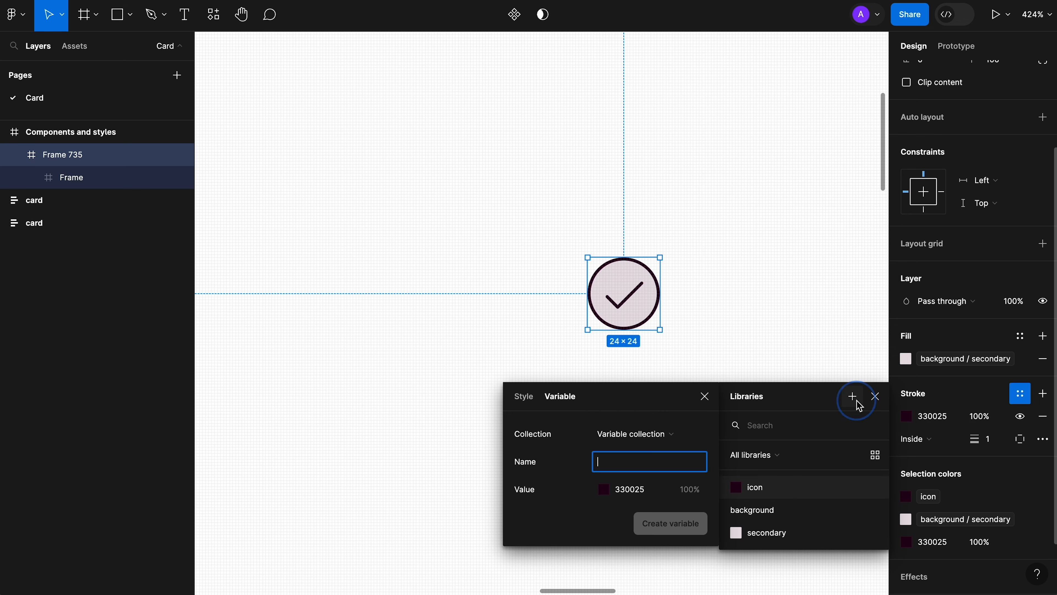
{"action": "type", "text": "border "}
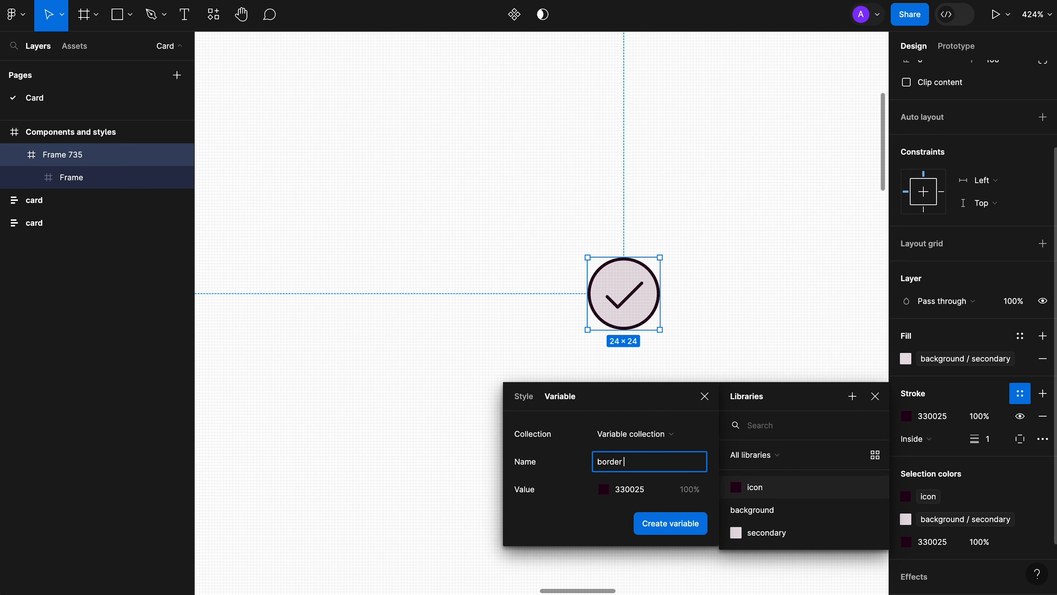
{"action": "type", "text": "/ button"}
{"action": "left_click", "coordinate": [670, 523]}
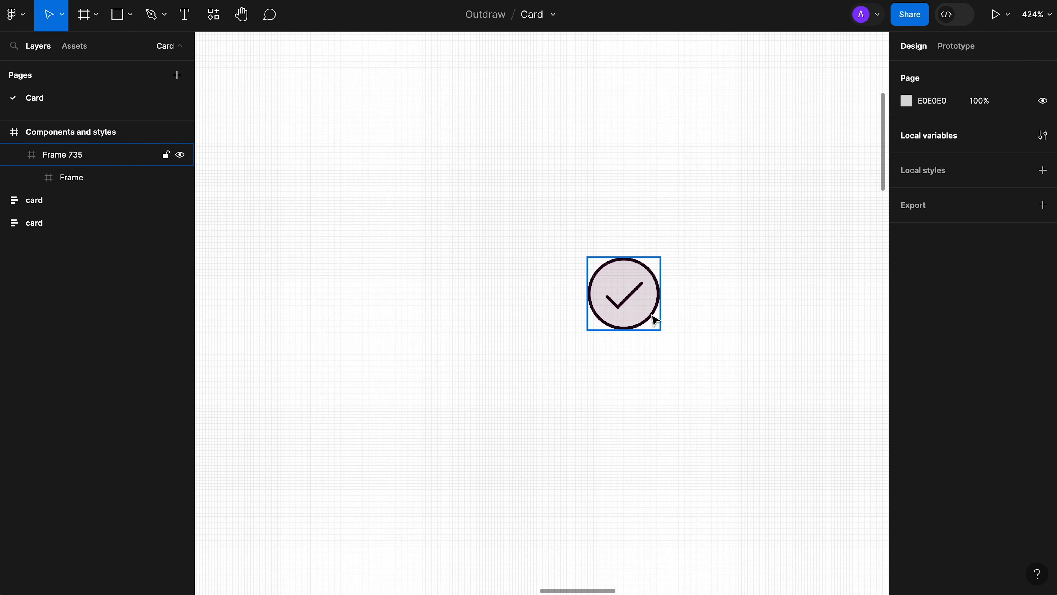
Duplicate the round check frame straight above the original and delete the check mark from the copy.
{"action": "left_click", "coordinate": [655, 320]}
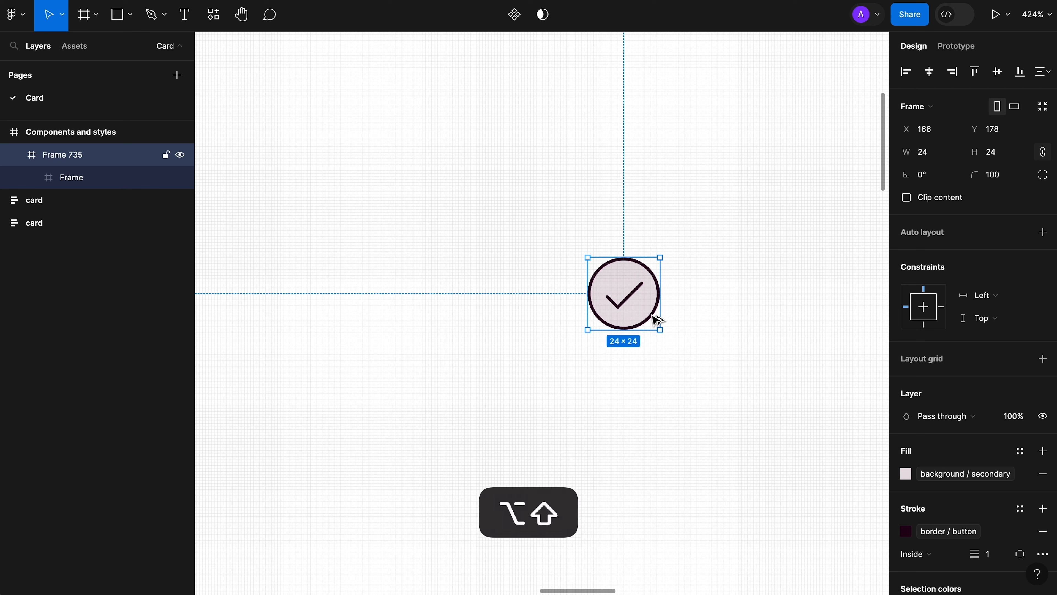
{"action": "left_click_drag", "start_coordinate": [656, 320], "coordinate": [663, 200]}
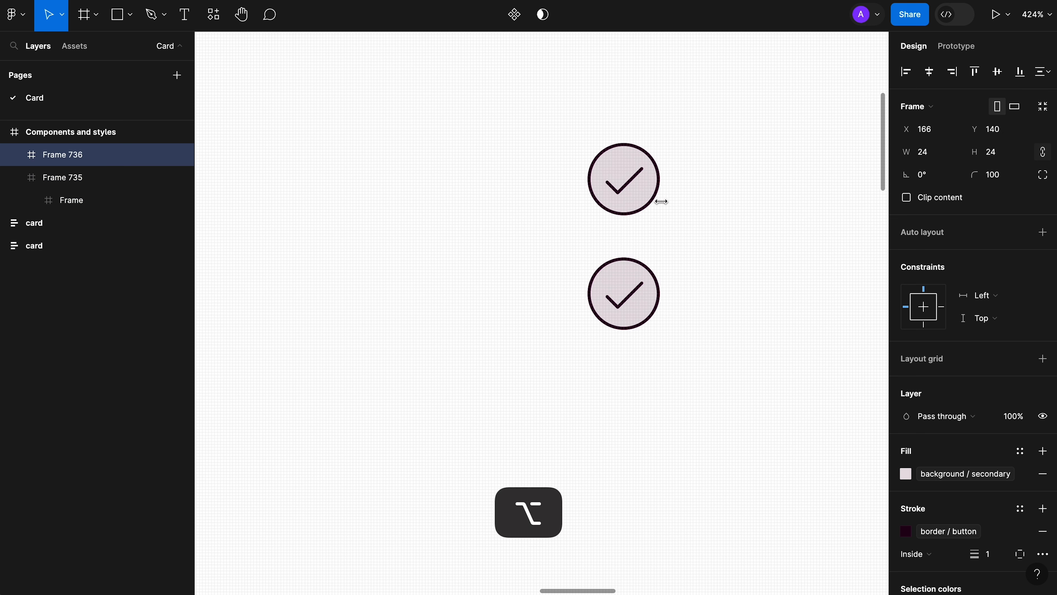
{"action": "double_click", "coordinate": [633, 182]}
{"action": "key", "text": "Delete"}
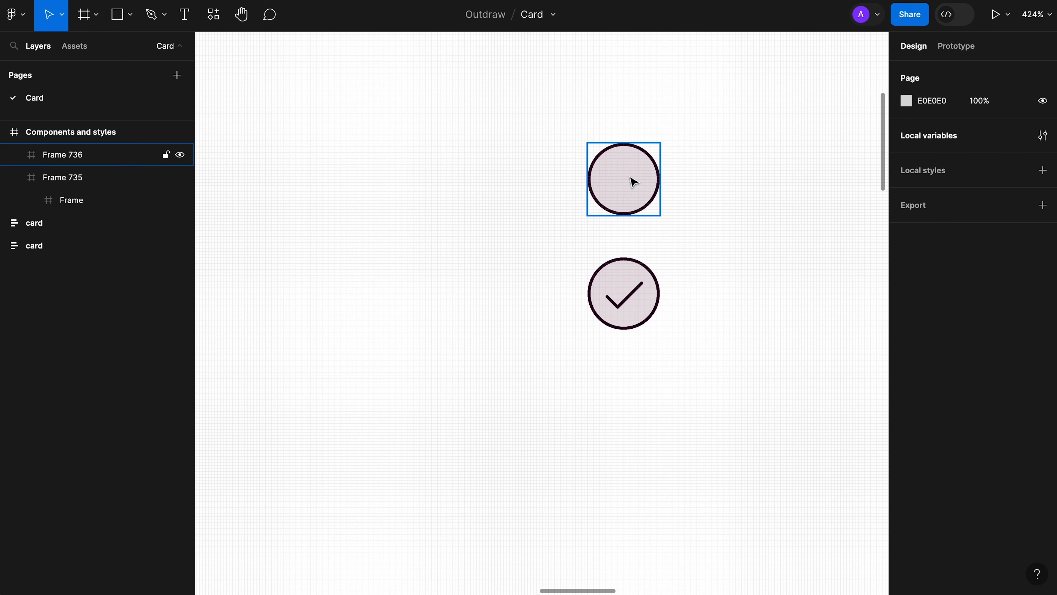
Remove the background fill from the upper circle, keeping only its stroke.
{"action": "left_click", "coordinate": [633, 180]}
{"action": "scroll", "coordinate": [1022, 394], "scroll_direction": "down", "scroll_amount": 2}
{"action": "left_click", "coordinate": [1043, 393]}
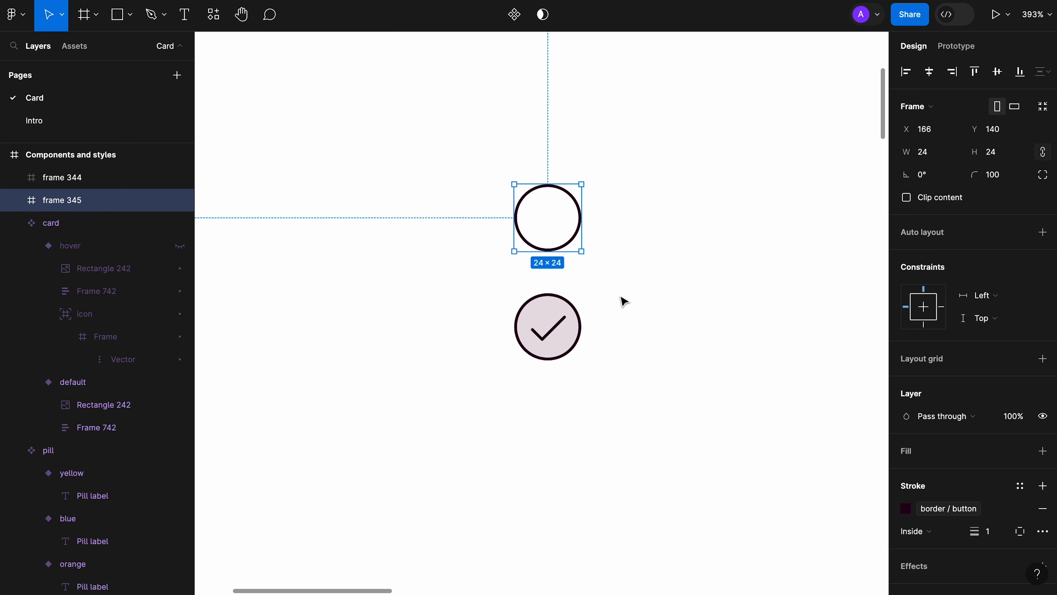
{"action": "left_click", "coordinate": [630, 266]}
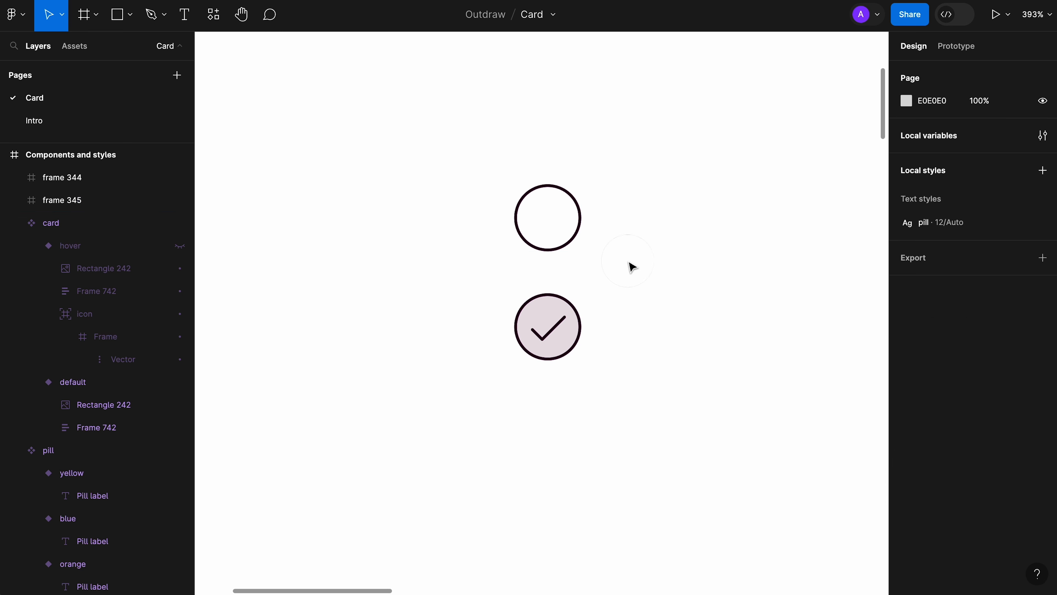
Rename the empty circle's frame to "button / false" and copy that name.
{"action": "left_click", "coordinate": [578, 244]}
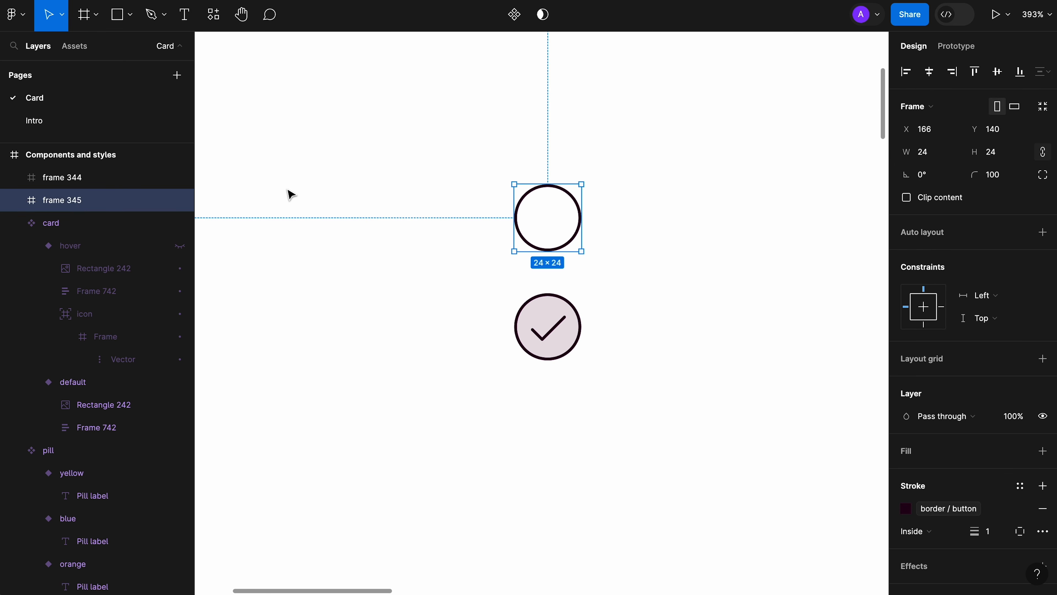
{"action": "double_click", "coordinate": [92, 200]}
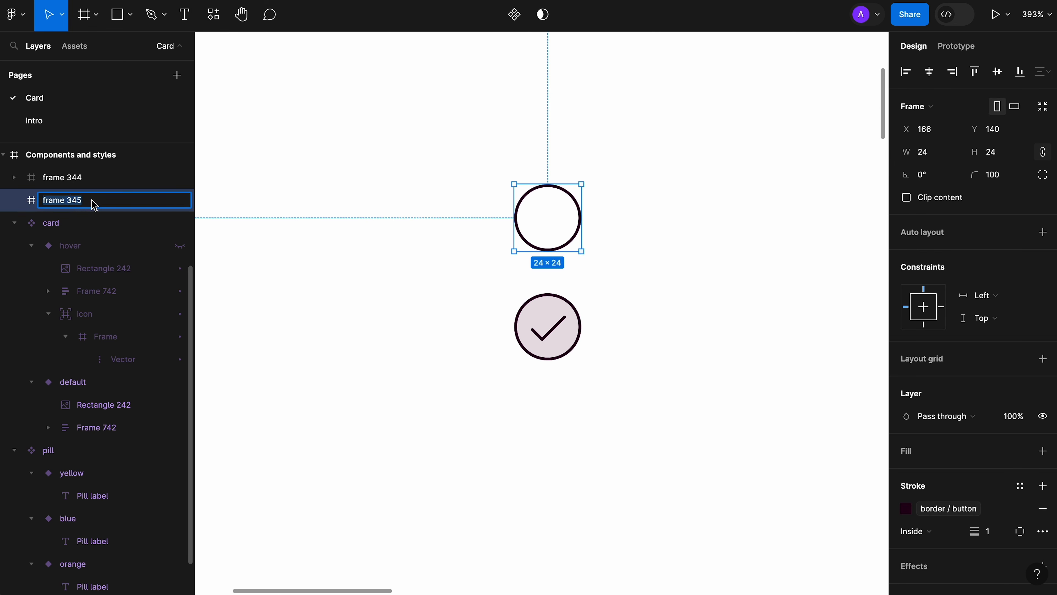
{"action": "type", "text": "button / false"}
{"action": "key", "text": "super+a"}
{"action": "key", "text": "super+c"}
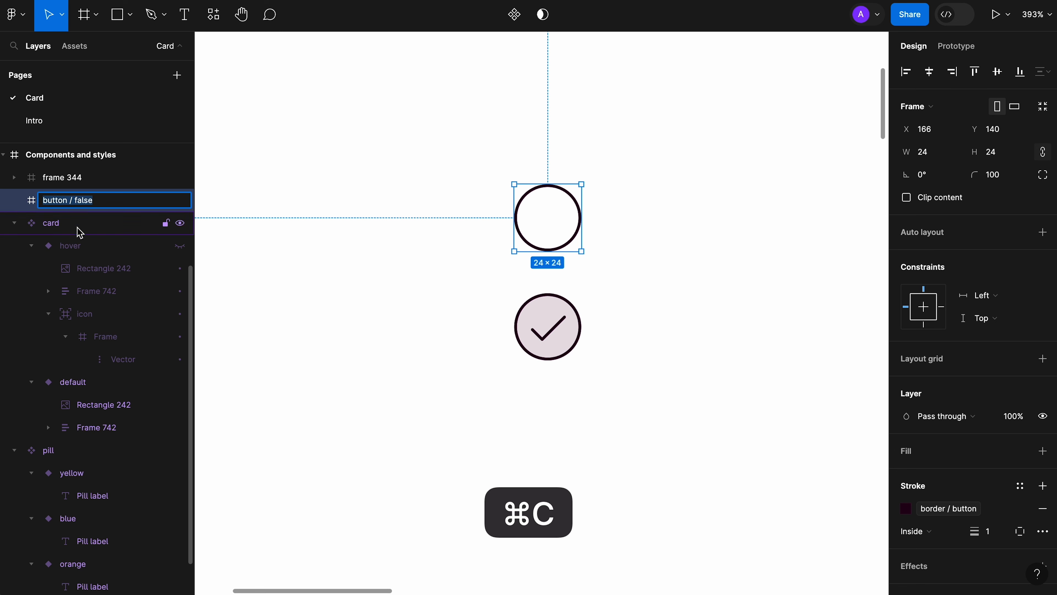
Rename the checked circle's frame to "button / true", reusing the copied name.
{"action": "double_click", "coordinate": [90, 178]}
{"action": "key", "text": "super+v"}
{"action": "double_click", "coordinate": [83, 179]}
{"action": "type", "text": "true"}
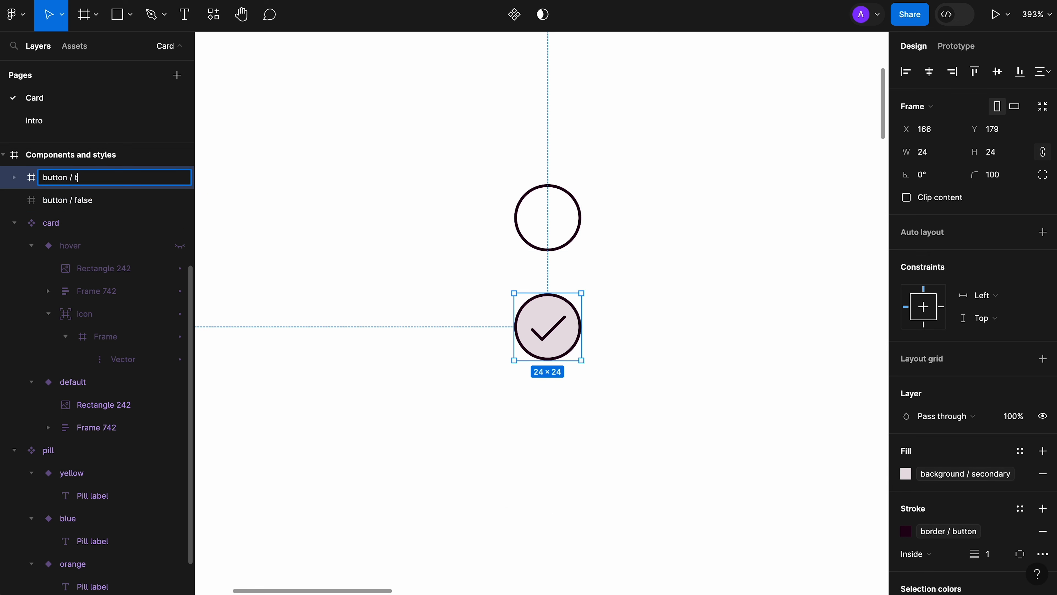
{"action": "left_click", "coordinate": [106, 206]}
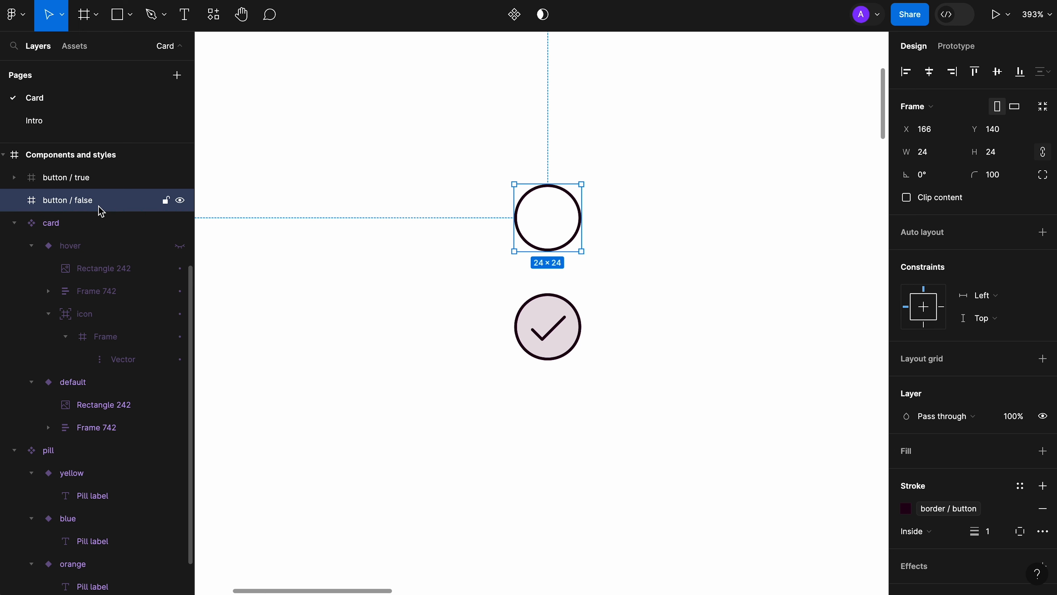
{"action": "left_click", "coordinate": [101, 177]}
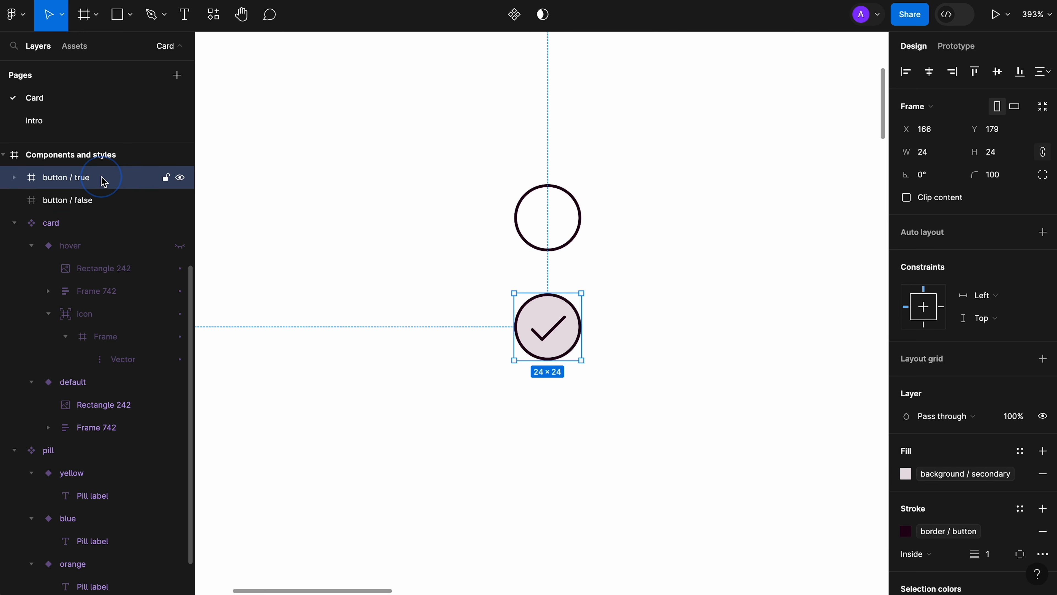
Combine the "button / true" and "button / false" frames into one component set.
{"action": "left_click", "coordinate": [472, 148]}
{"action": "left_click_drag", "start_coordinate": [470, 144], "coordinate": [615, 344]}
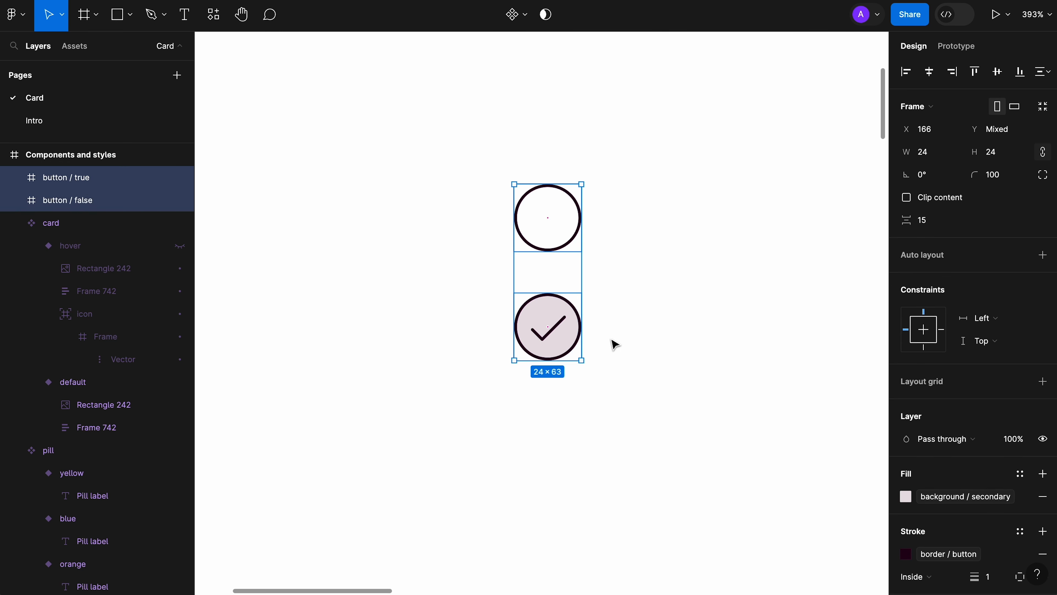
{"action": "left_click", "coordinate": [524, 21]}
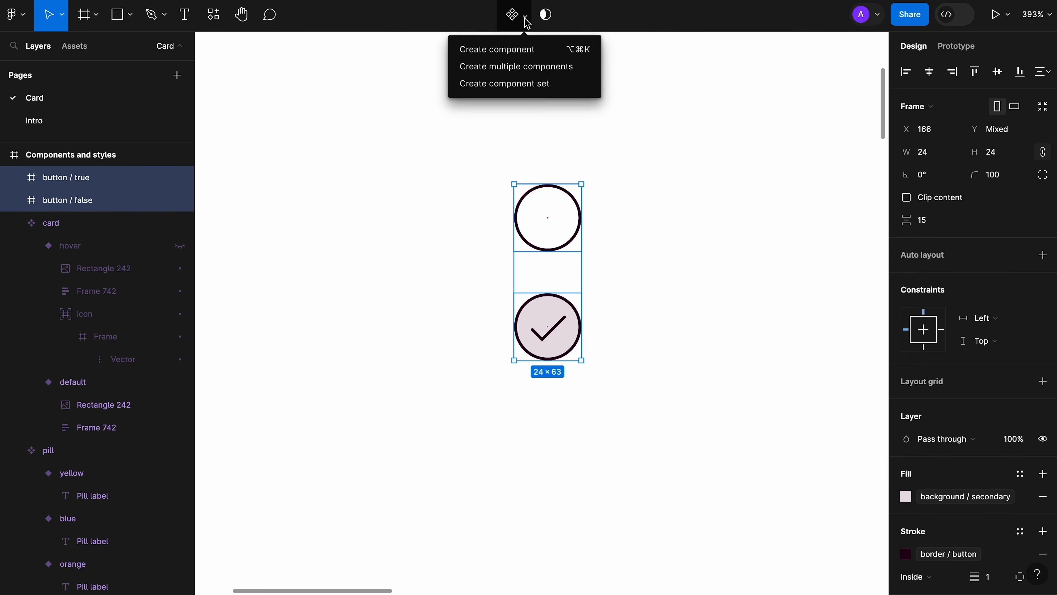
{"action": "left_click", "coordinate": [524, 93]}
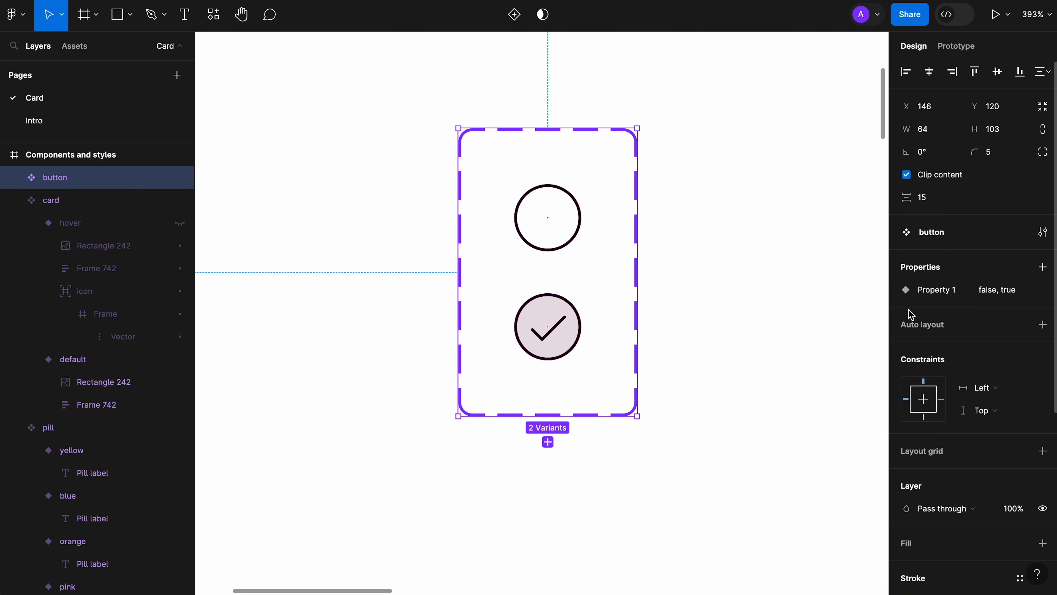
Rename the button component set's variant property to "Checked".
{"action": "double_click", "coordinate": [936, 290]}
{"action": "type", "text": "Checked"}
{"action": "left_click", "coordinate": [746, 345]}
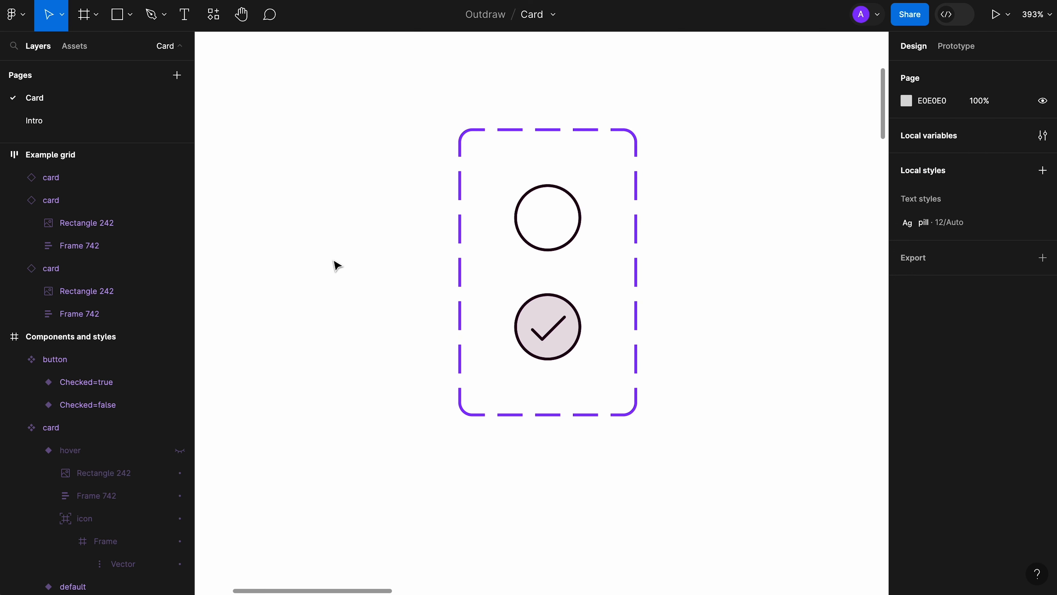
Place an instance of the button component beside the component set for testing.
{"action": "left_click", "coordinate": [69, 45]}
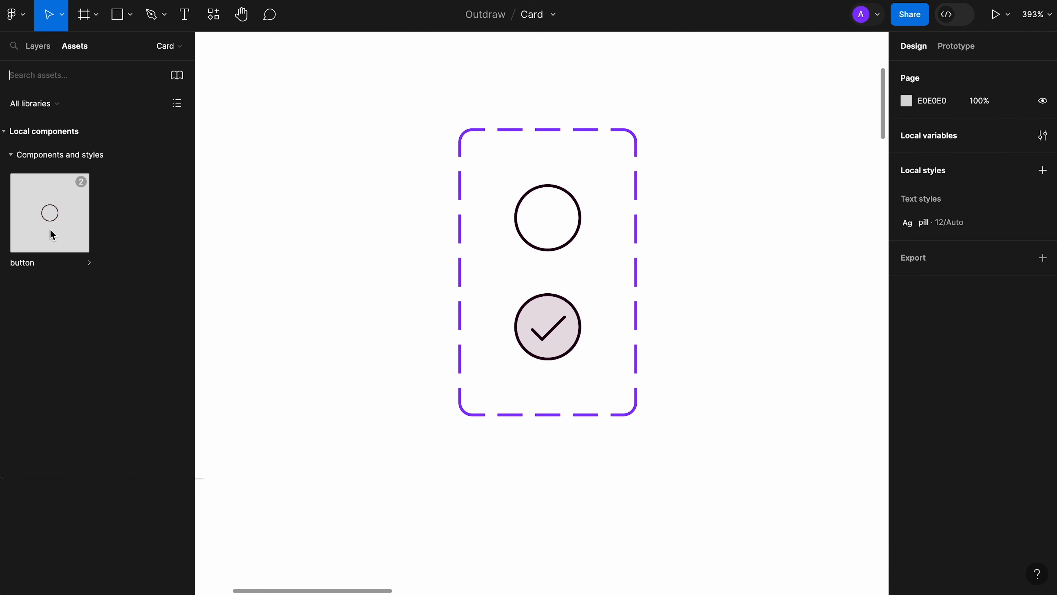
{"action": "left_click_drag", "start_coordinate": [53, 235], "coordinate": [347, 300]}
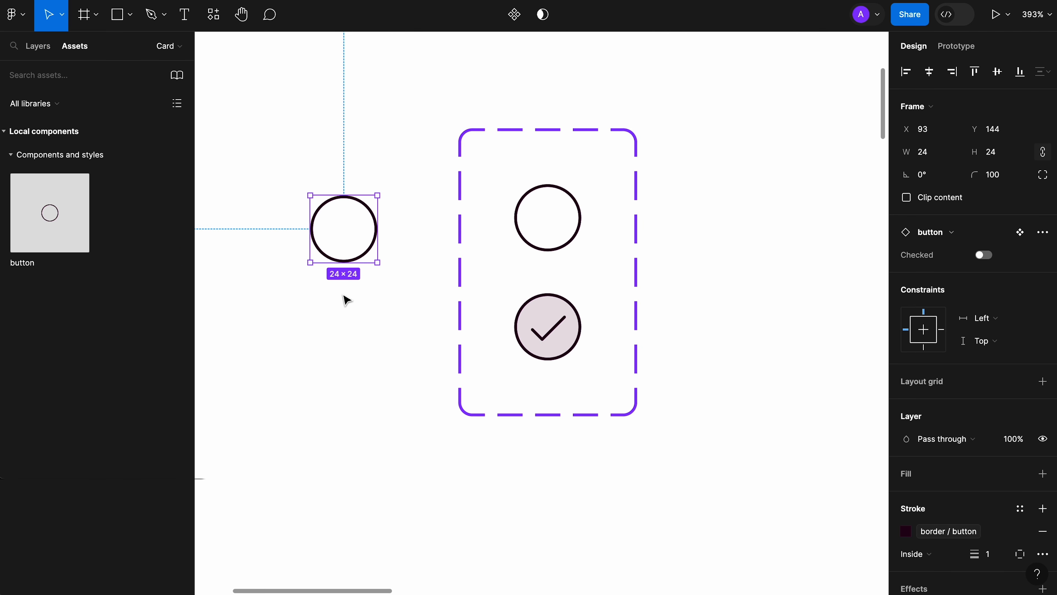
{"action": "left_click", "coordinate": [45, 52]}
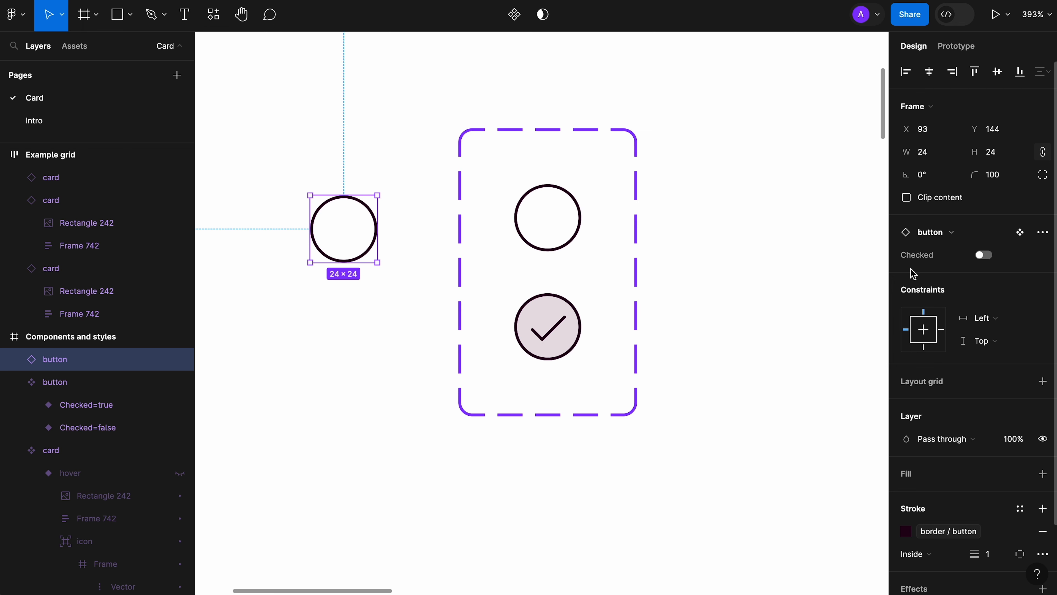
Test the button instance by switching its Checked property on and off, and delete the instance.
{"action": "left_click", "coordinate": [987, 260]}
{"action": "left_click", "coordinate": [987, 262]}
{"action": "left_click", "coordinate": [985, 258]}
{"action": "left_click", "coordinate": [986, 258]}
{"action": "left_click", "coordinate": [984, 258]}
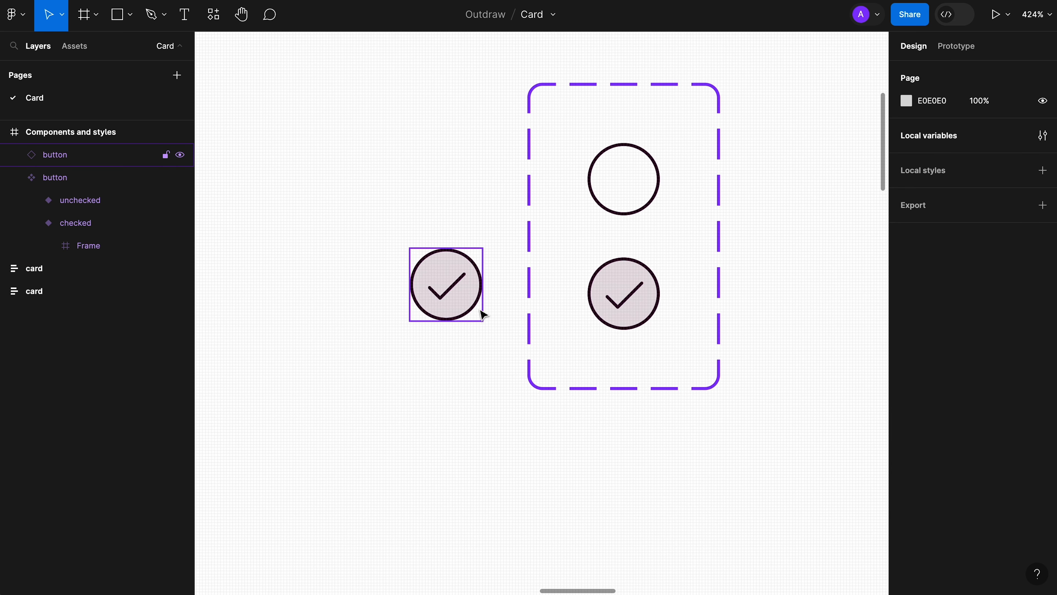
{"action": "left_click", "coordinate": [480, 310]}
{"action": "key", "text": "Delete"}
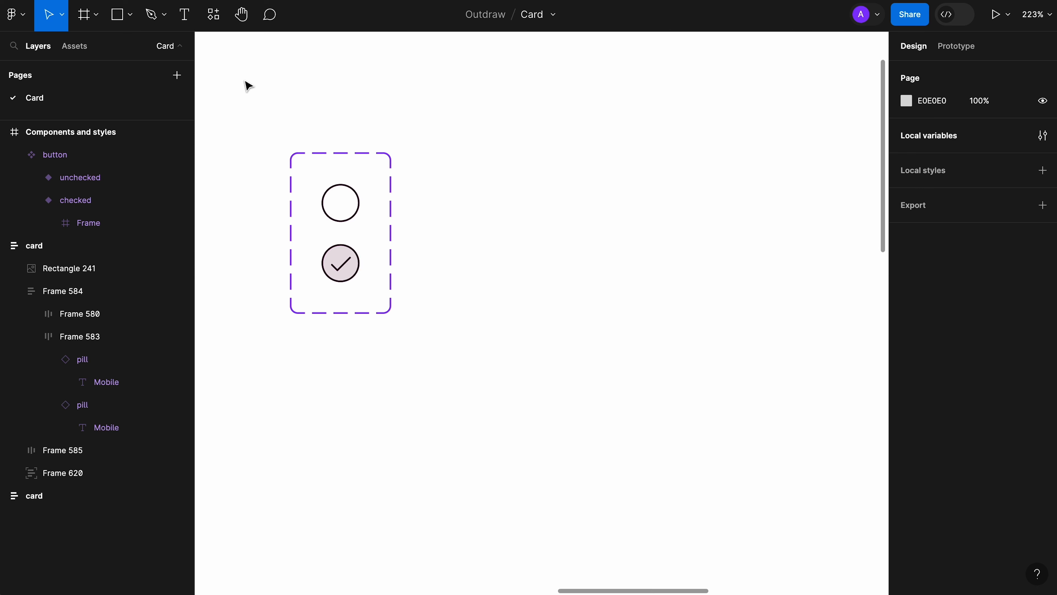
Add a text layer reading "Pill label" beside the button component set.
{"action": "left_click", "coordinate": [191, 24]}
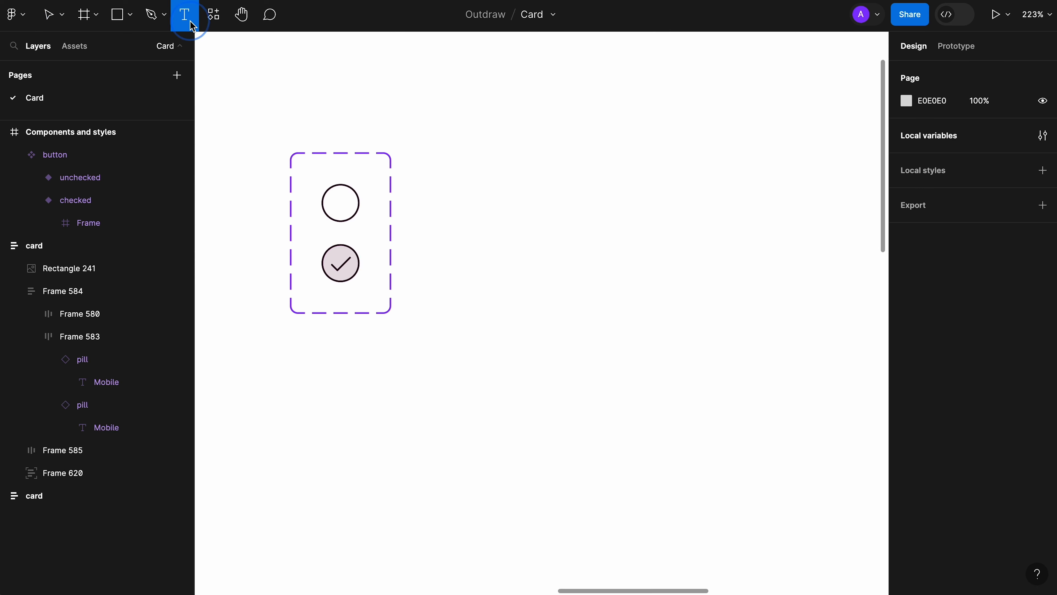
{"action": "left_click", "coordinate": [483, 215]}
{"action": "type", "text": "Pi"}
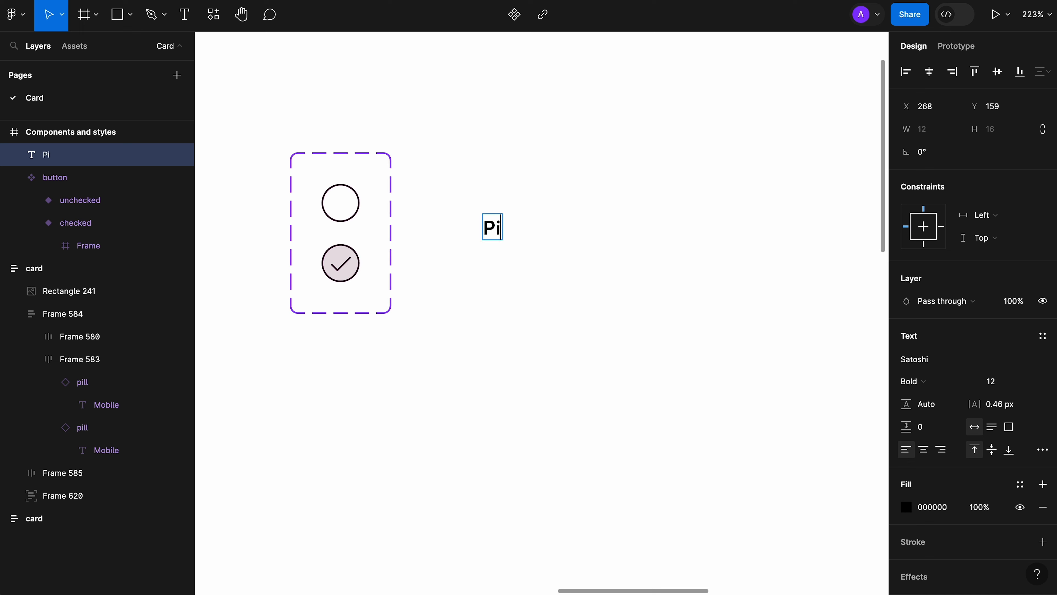
{"action": "type", "text": "ll label"}
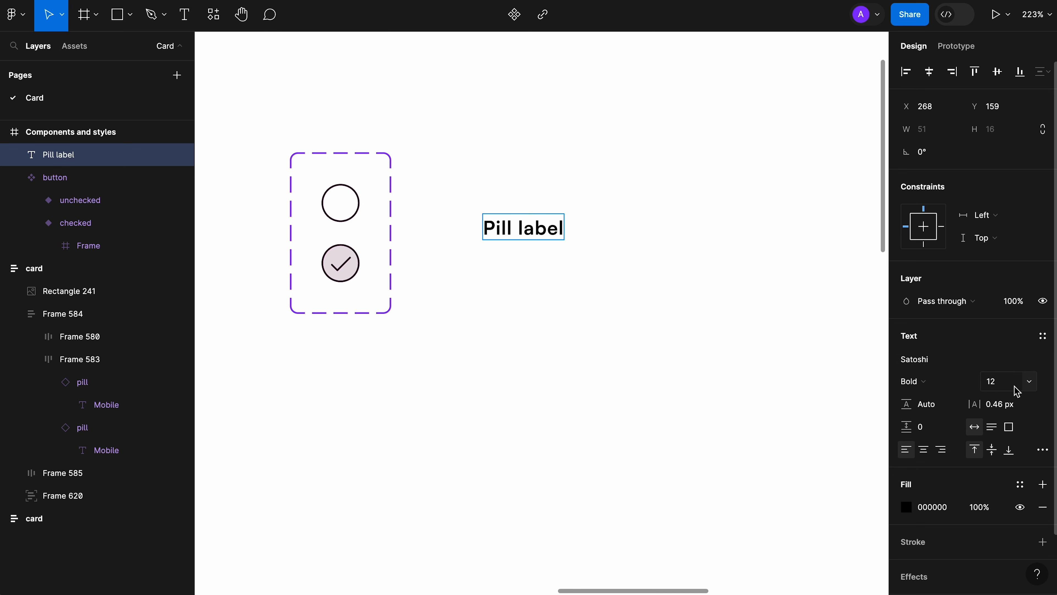
Create a text style named "pill" from the "Pill label" text.
{"action": "left_click", "coordinate": [1041, 344]}
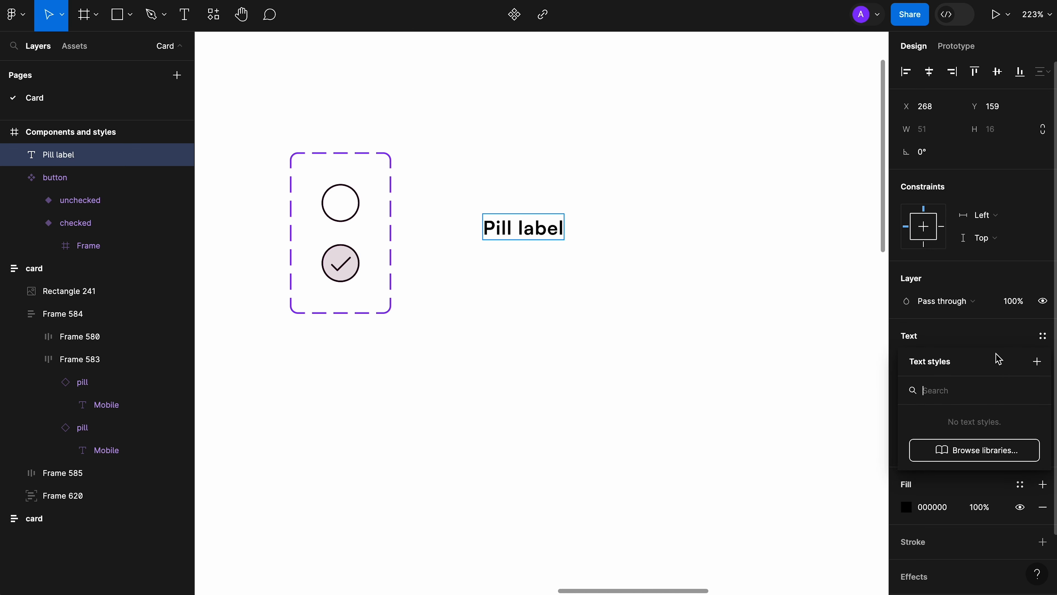
{"action": "left_click", "coordinate": [1040, 366]}
{"action": "type", "text": "pill"}
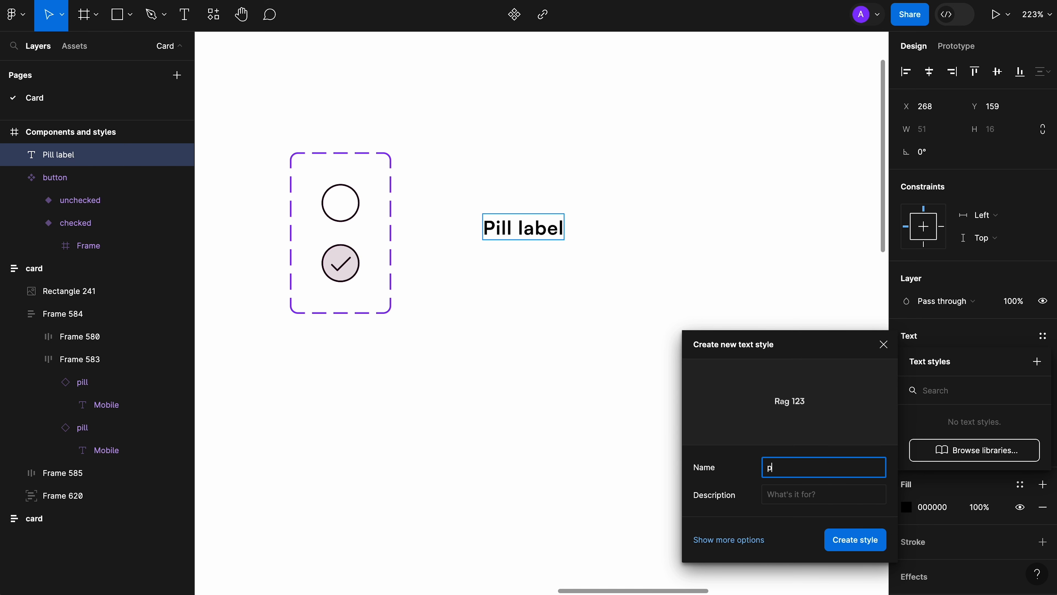
{"action": "left_click", "coordinate": [856, 546]}
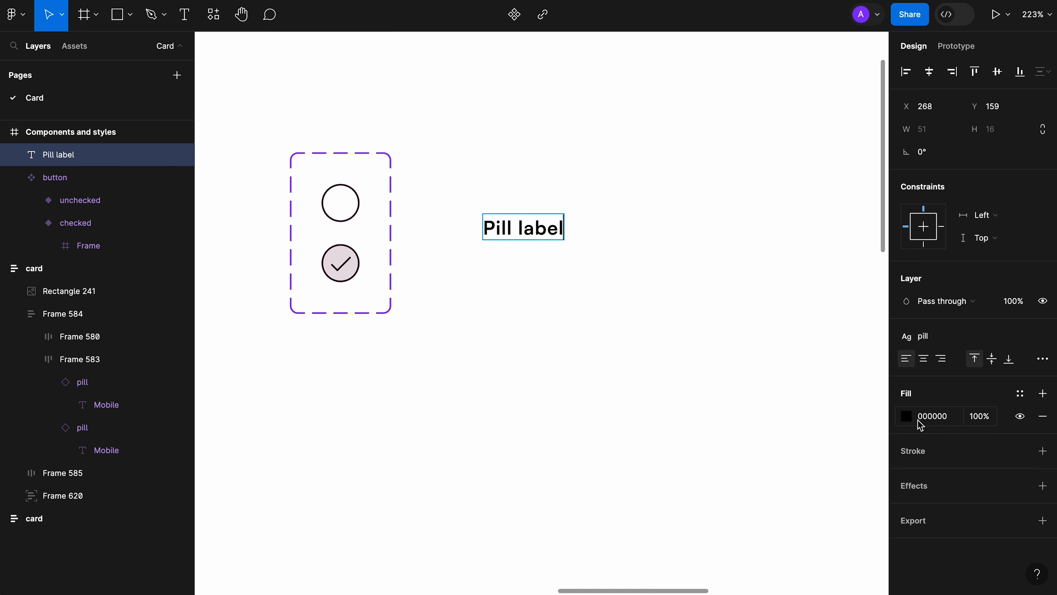
Set the "Pill label" text's fill to 330025 by sampling the check mark.
{"action": "left_click", "coordinate": [907, 417]}
{"action": "left_click", "coordinate": [739, 426]}
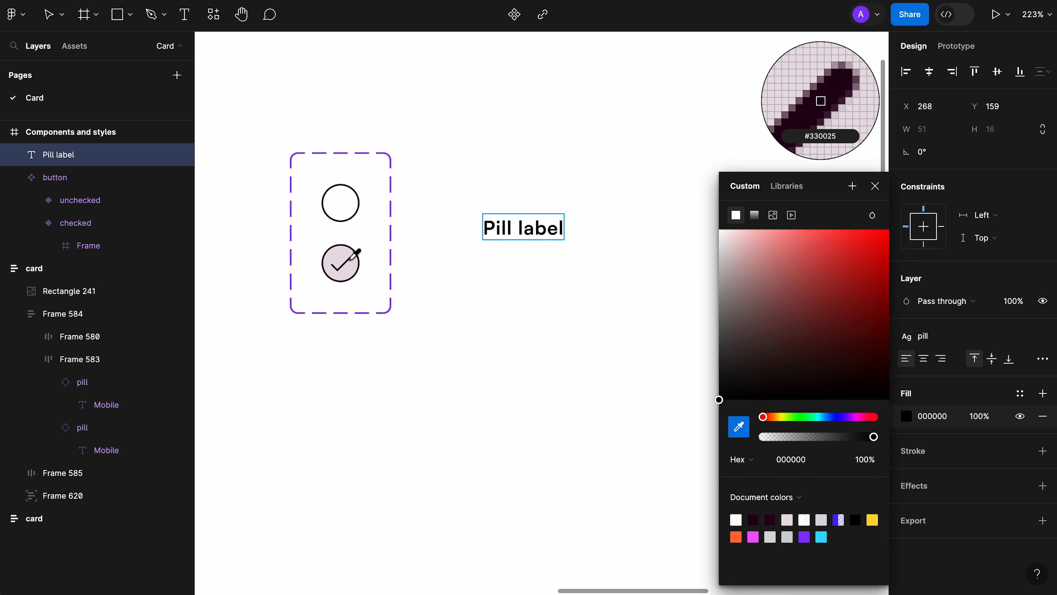
{"action": "left_click", "coordinate": [351, 257]}
{"action": "left_click", "coordinate": [875, 185]}
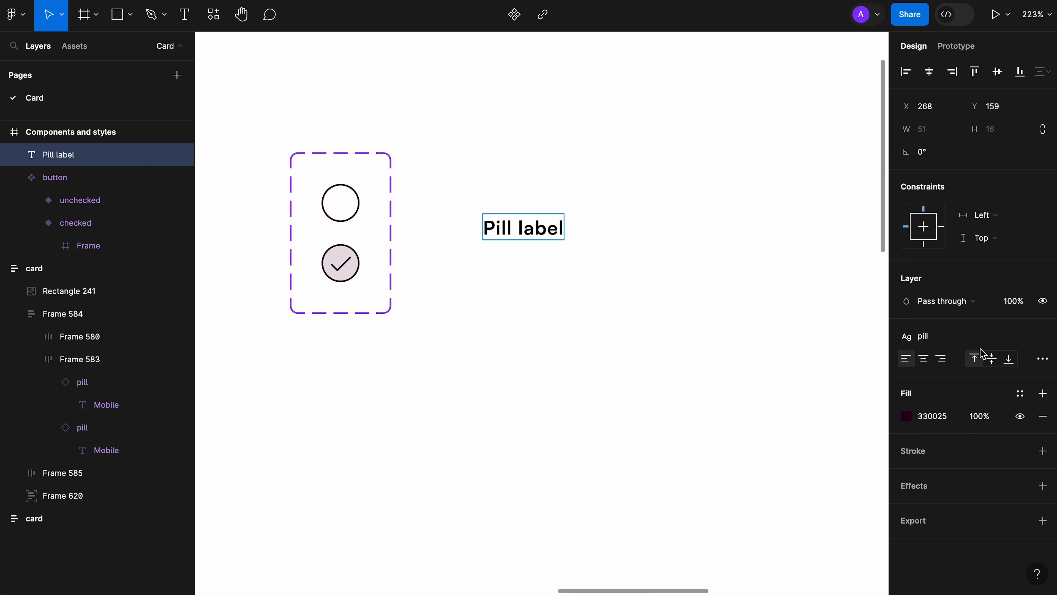
Create a color variable named "text / primary" from the "Pill label" text's 330025 fill.
{"action": "left_click", "coordinate": [1020, 398]}
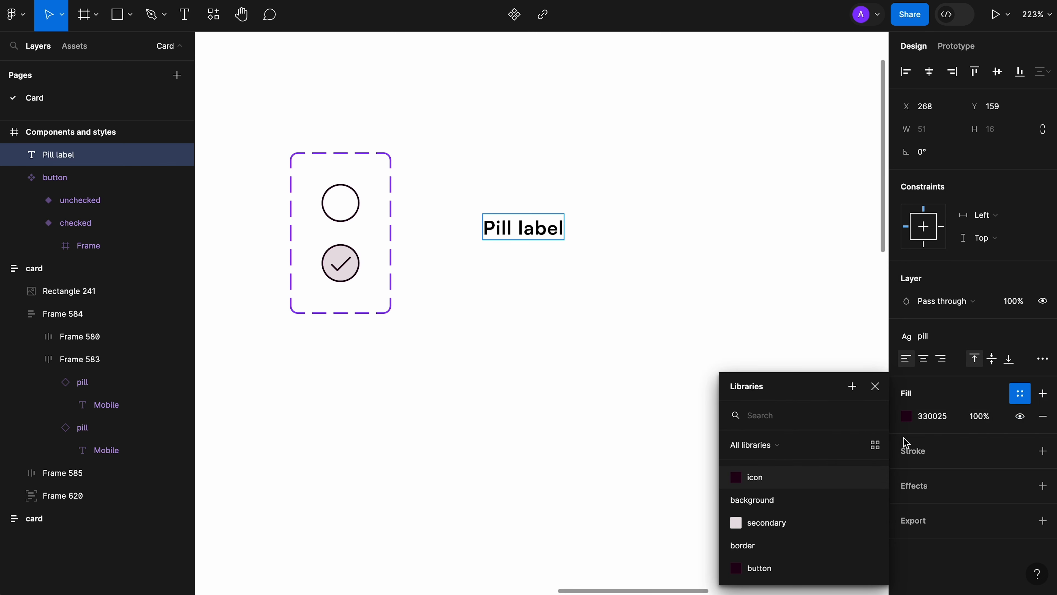
{"action": "left_click", "coordinate": [856, 395]}
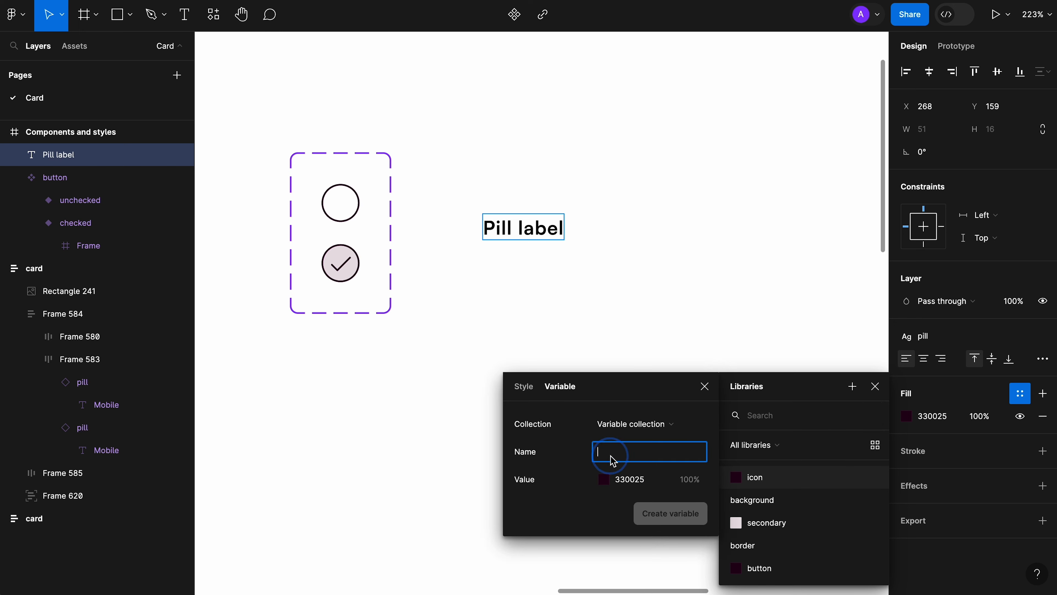
{"action": "type", "text": "text / primary"}
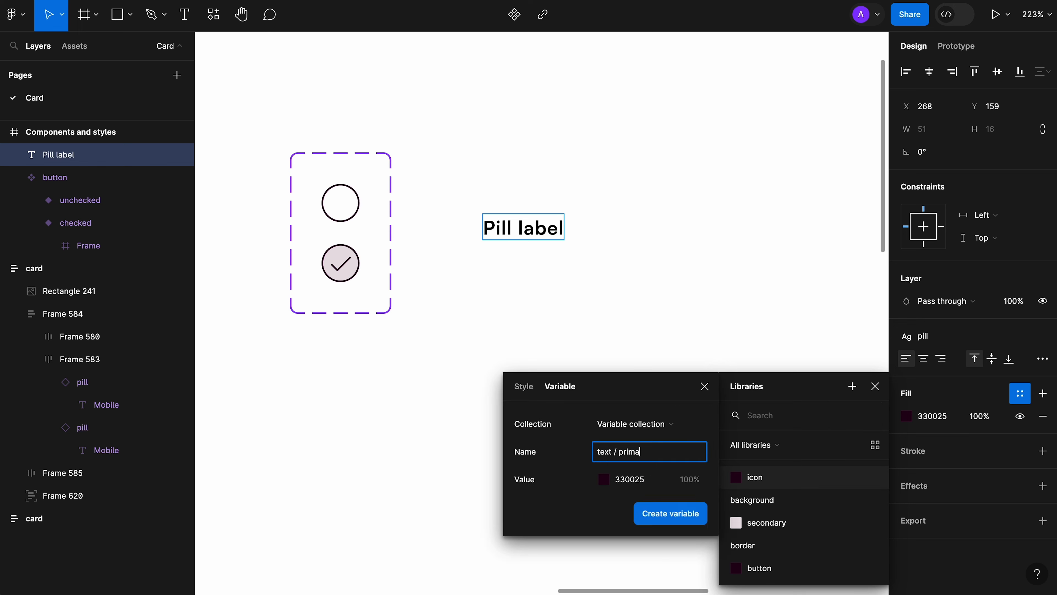
{"action": "left_click", "coordinate": [663, 517]}
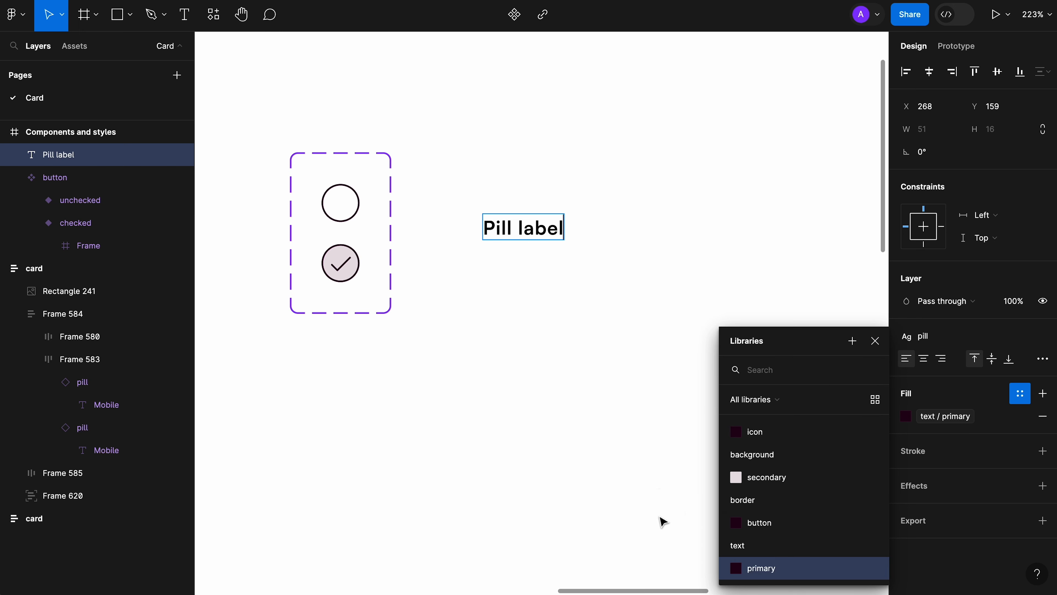
Wrap the "Pill label" text in an auto layout frame with horizontal padding 6 and vertical padding 2.
{"action": "left_click", "coordinate": [875, 341]}
{"action": "right_click", "coordinate": [553, 227]}
{"action": "left_click", "coordinate": [625, 353]}
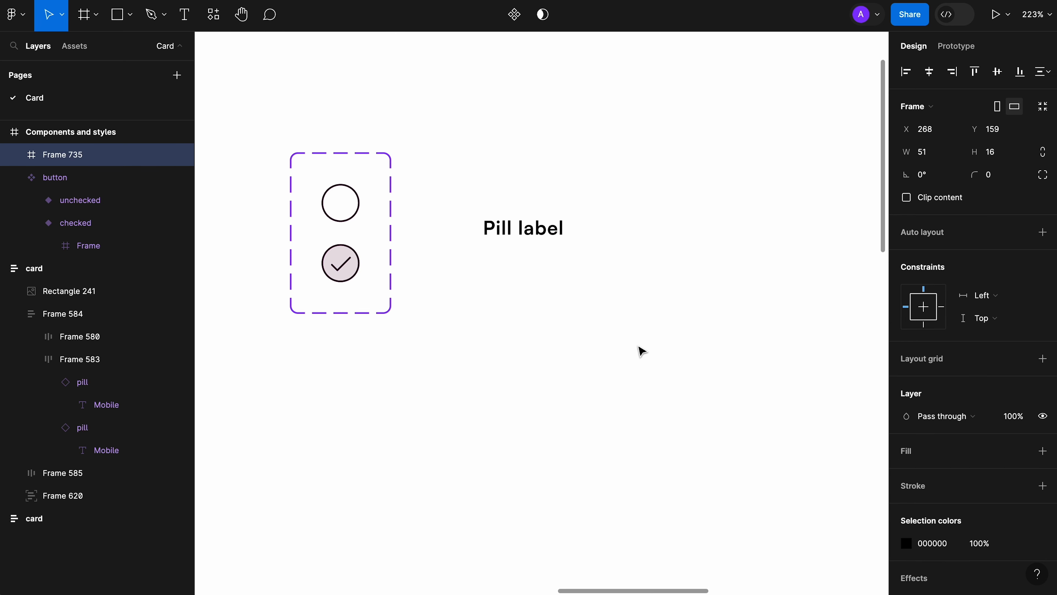
{"action": "left_click", "coordinate": [938, 237]}
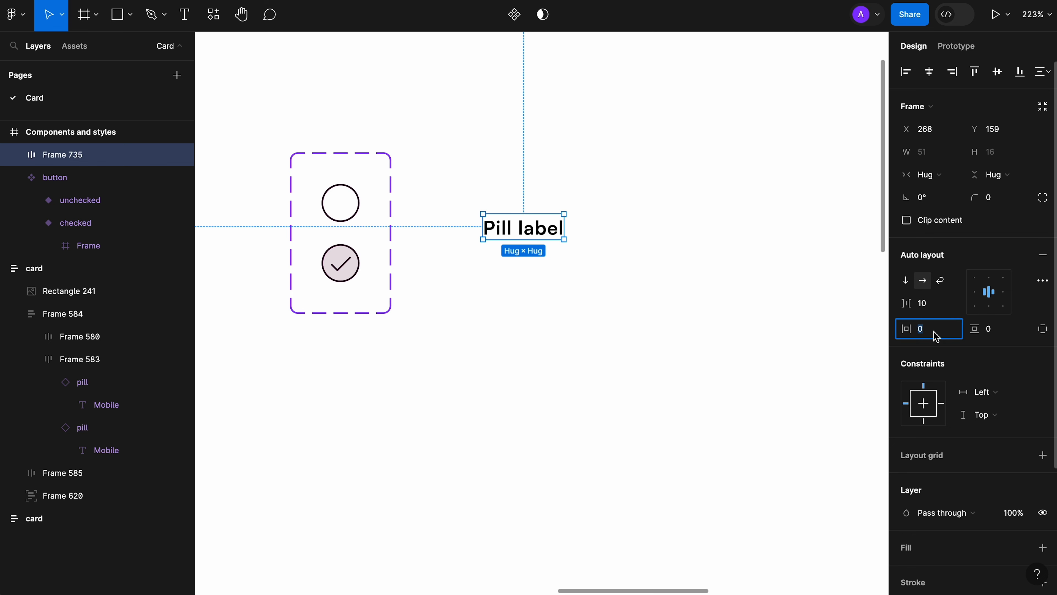
{"action": "type", "text": "6"}
{"action": "key", "text": "Tab"}
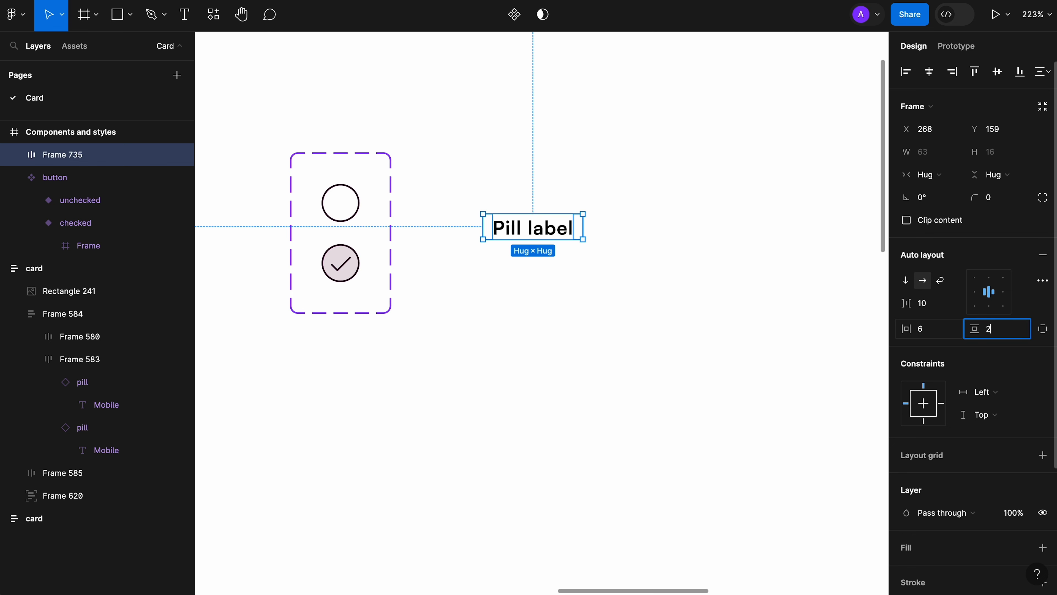
{"action": "key", "text": "Tab"}
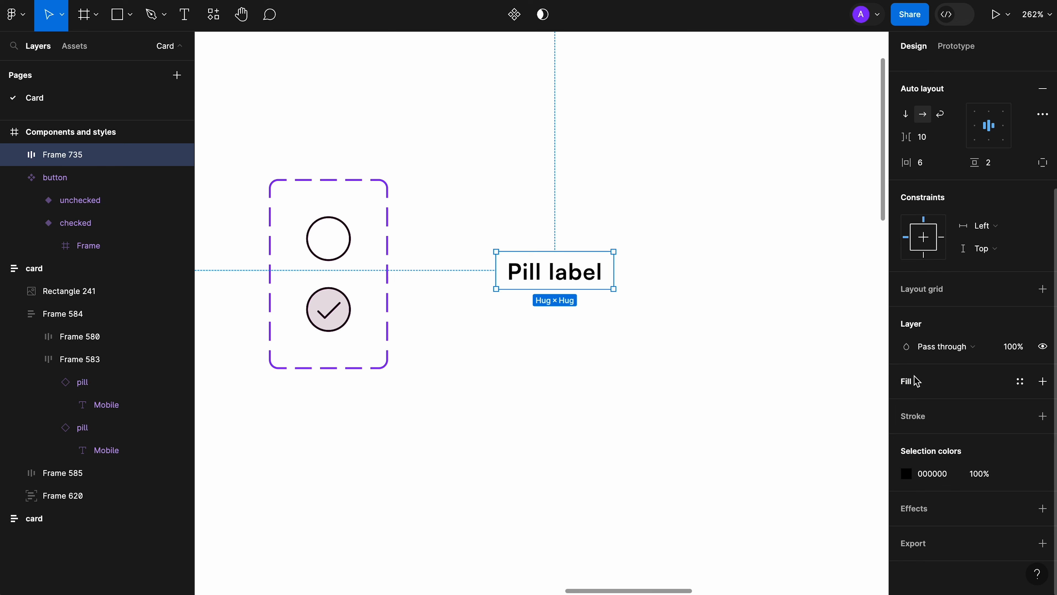
Add a fill to the pill frame and set it to F36BFF by sampling the card's "Web" pill.
{"action": "left_click", "coordinate": [917, 381]}
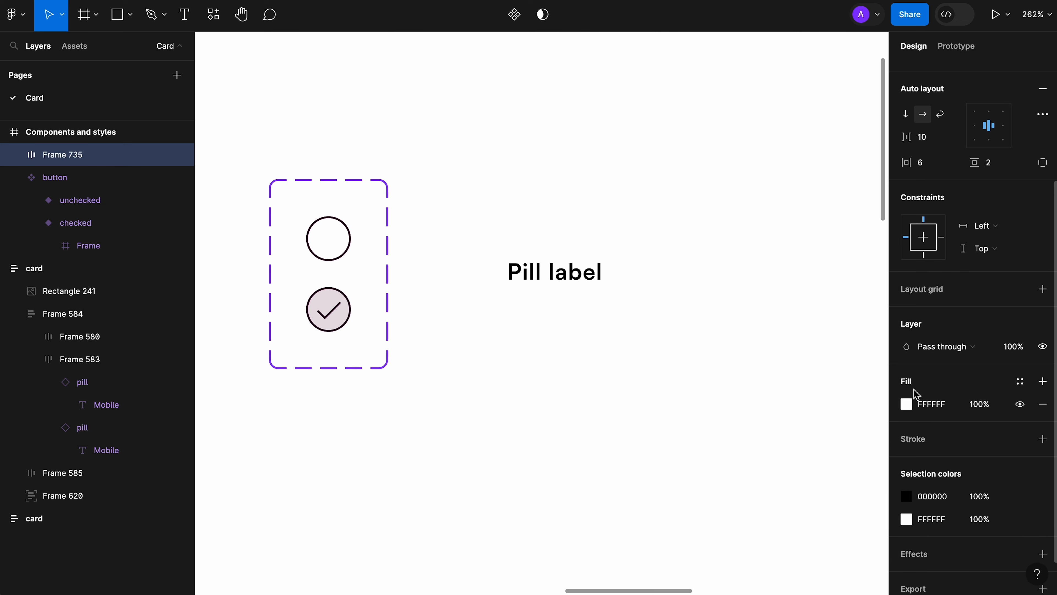
{"action": "left_click", "coordinate": [906, 404]}
{"action": "left_click", "coordinate": [747, 425]}
{"action": "scroll", "coordinate": [625, 413], "scroll_direction": "down", "scroll_amount": 5}
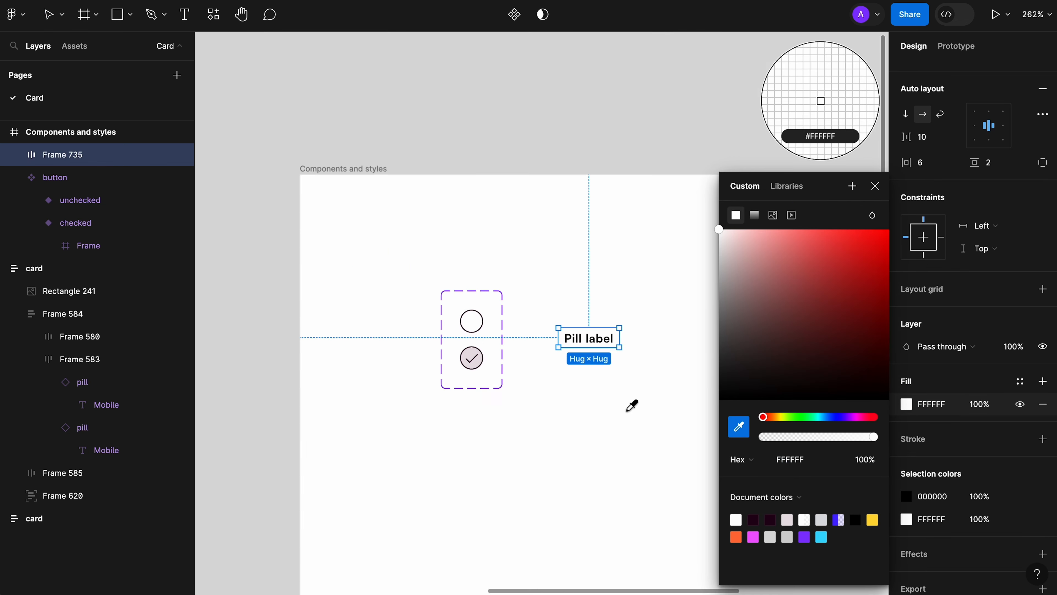
{"action": "scroll", "coordinate": [625, 413], "scroll_direction": "down", "scroll_amount": 8}
{"action": "scroll", "coordinate": [625, 413], "scroll_direction": "left", "scroll_amount": 5}
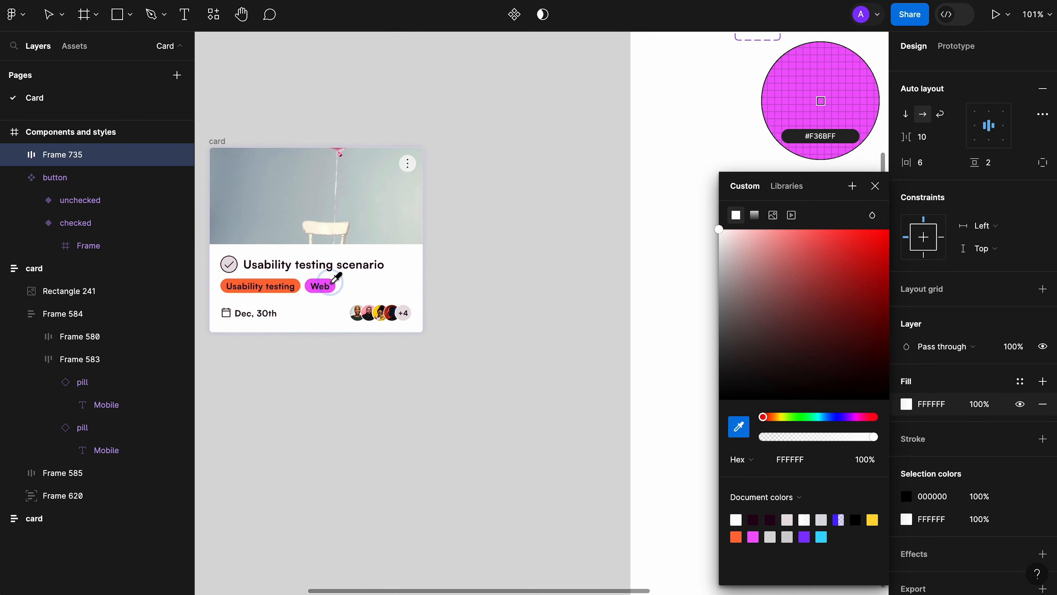
{"action": "left_click", "coordinate": [324, 287]}
{"action": "scroll", "coordinate": [560, 210], "scroll_direction": "up", "scroll_amount": 8}
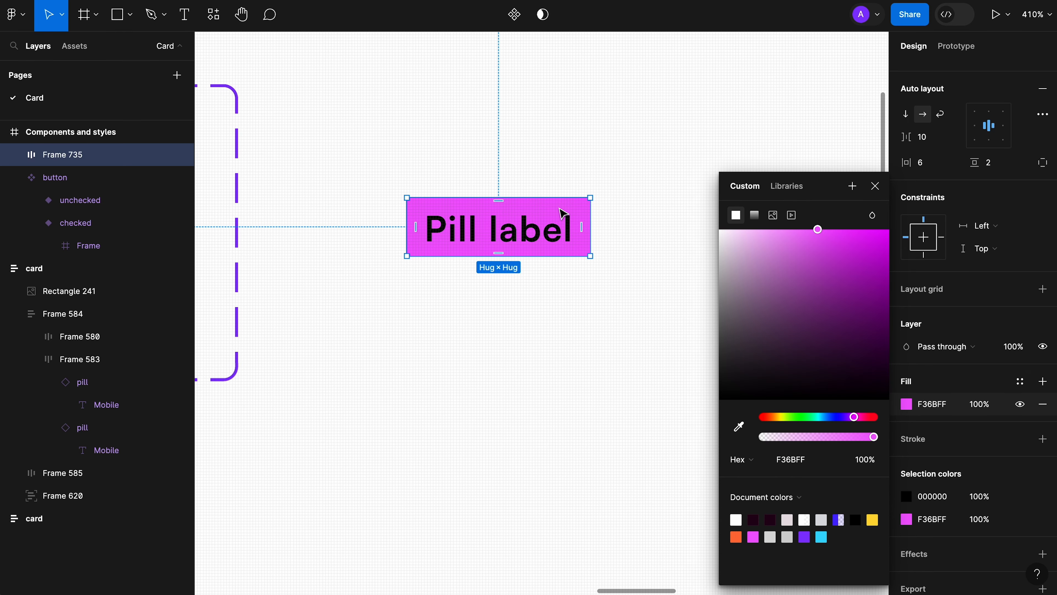
Set the pill frame's corner radius to 100.
{"action": "scroll", "coordinate": [979, 235], "scroll_direction": "up", "scroll_amount": 4}
{"action": "left_click", "coordinate": [999, 198]}
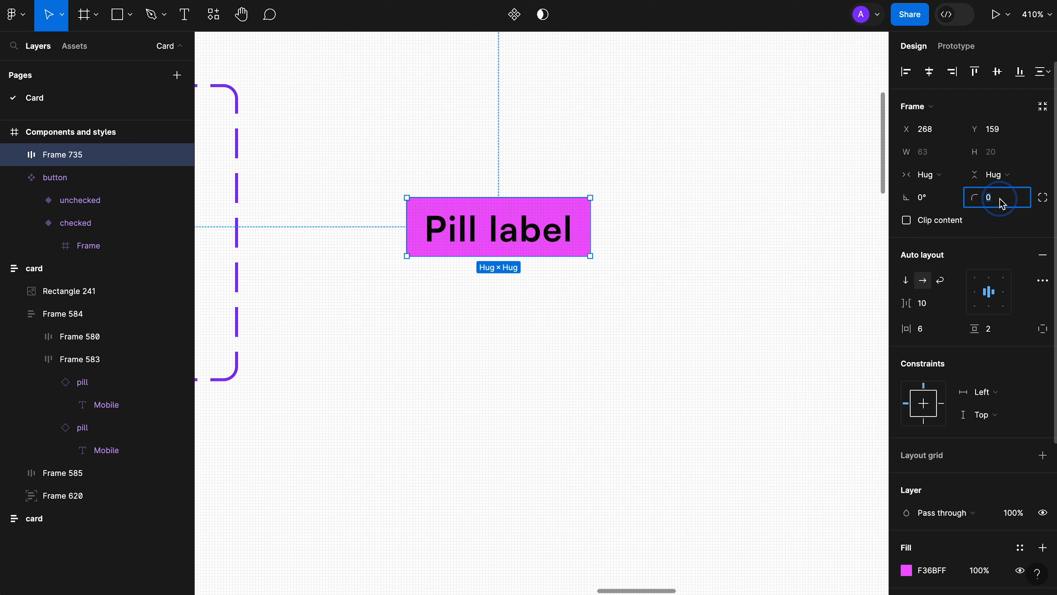
{"action": "type", "text": "100"}
{"action": "key", "text": "Tab"}
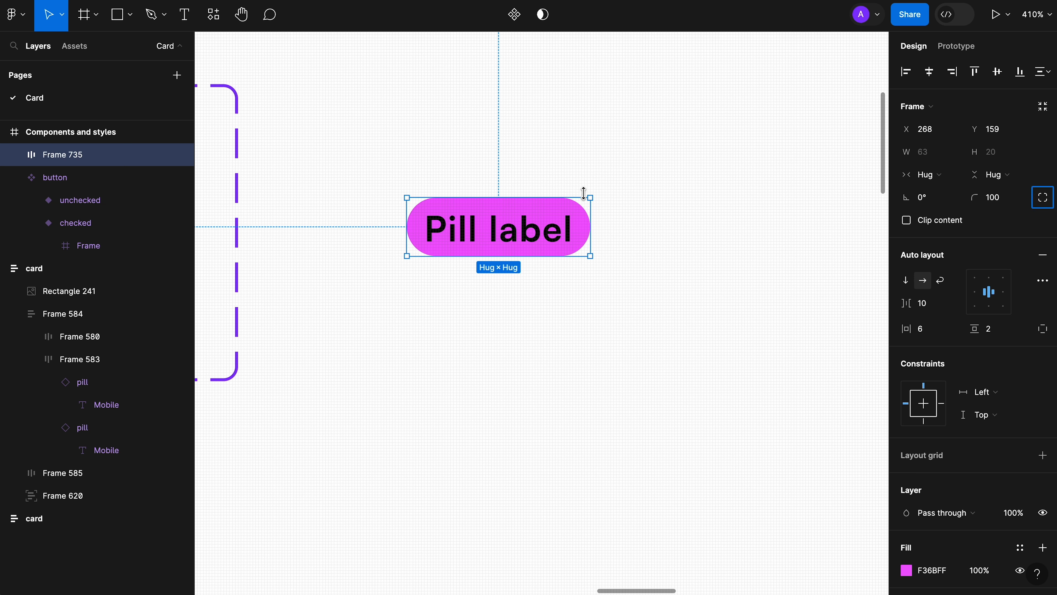
{"action": "left_click", "coordinate": [635, 250]}
{"action": "scroll", "coordinate": [635, 251], "scroll_direction": "up", "scroll_amount": 1}
{"action": "scroll", "coordinate": [634, 251], "scroll_direction": "left", "scroll_amount": 2}
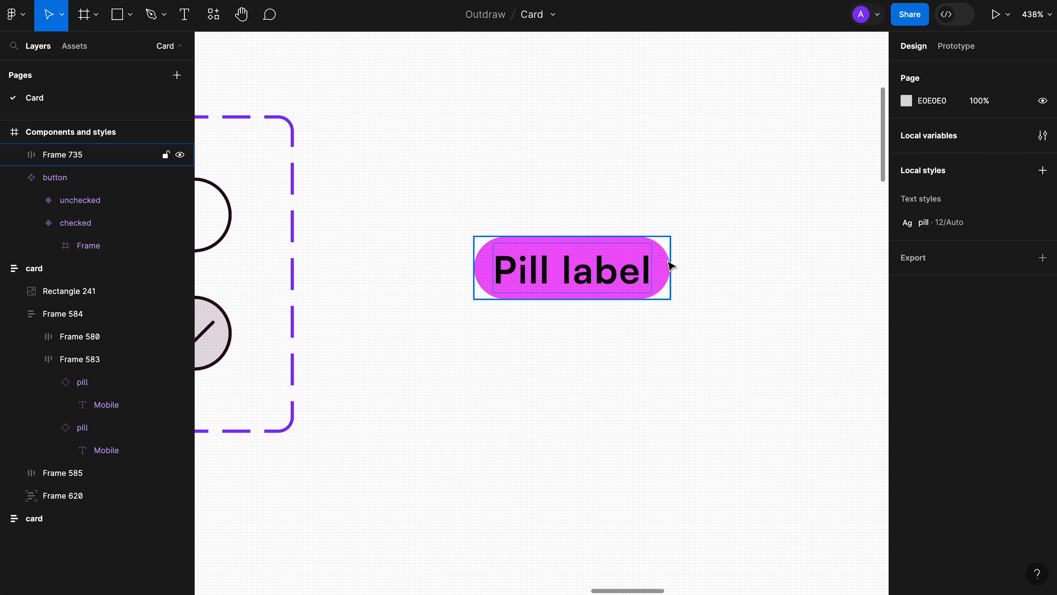
Set the pill frame's horizontal padding to 8.
{"action": "left_click", "coordinate": [667, 279]}
{"action": "left_click", "coordinate": [925, 330]}
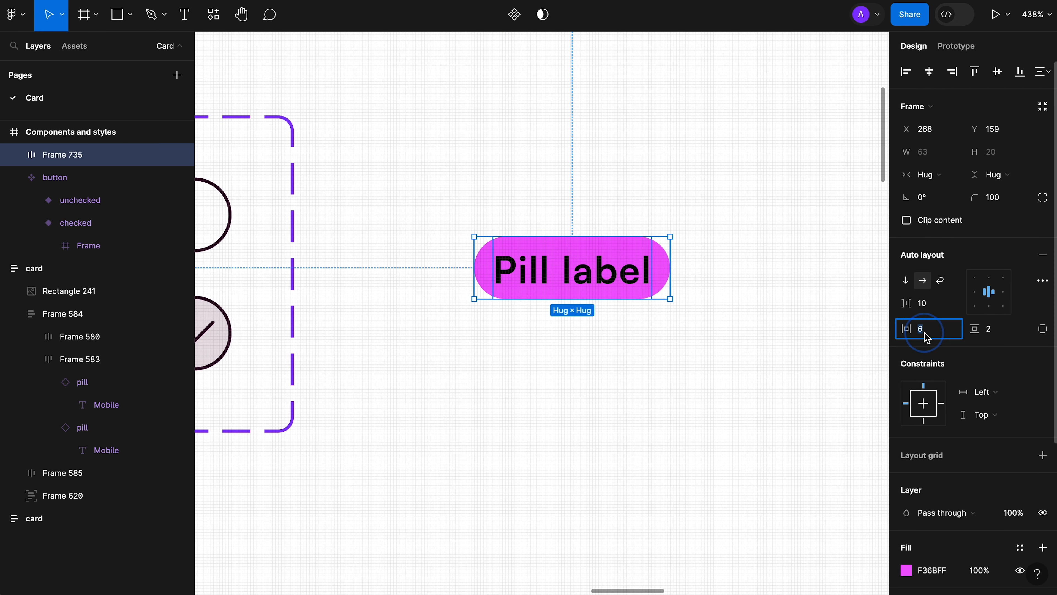
{"action": "type", "text": "8"}
{"action": "key", "text": "Tab"}
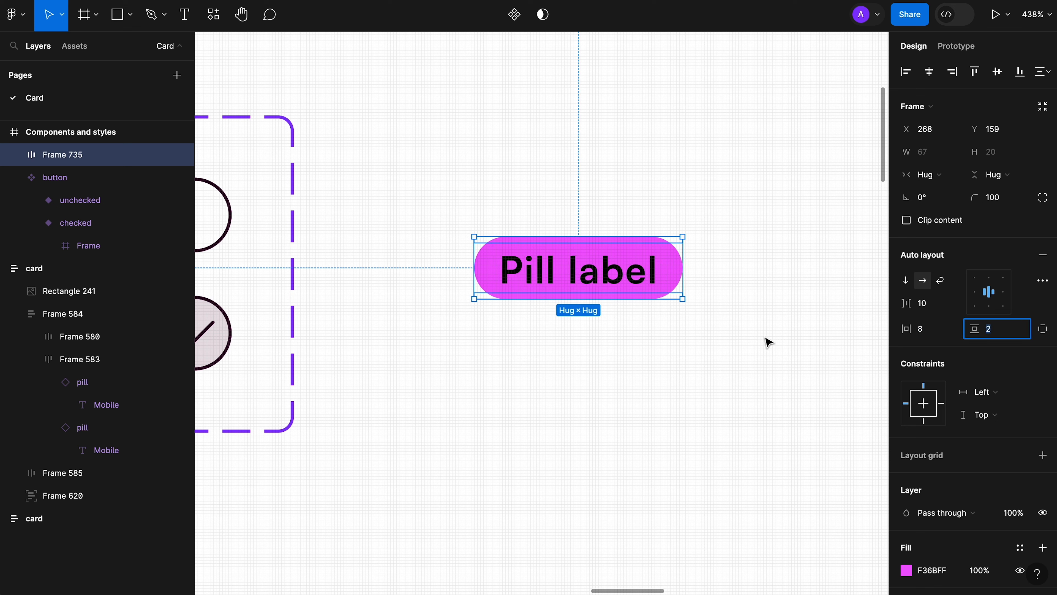
{"action": "key", "text": "super+z"}
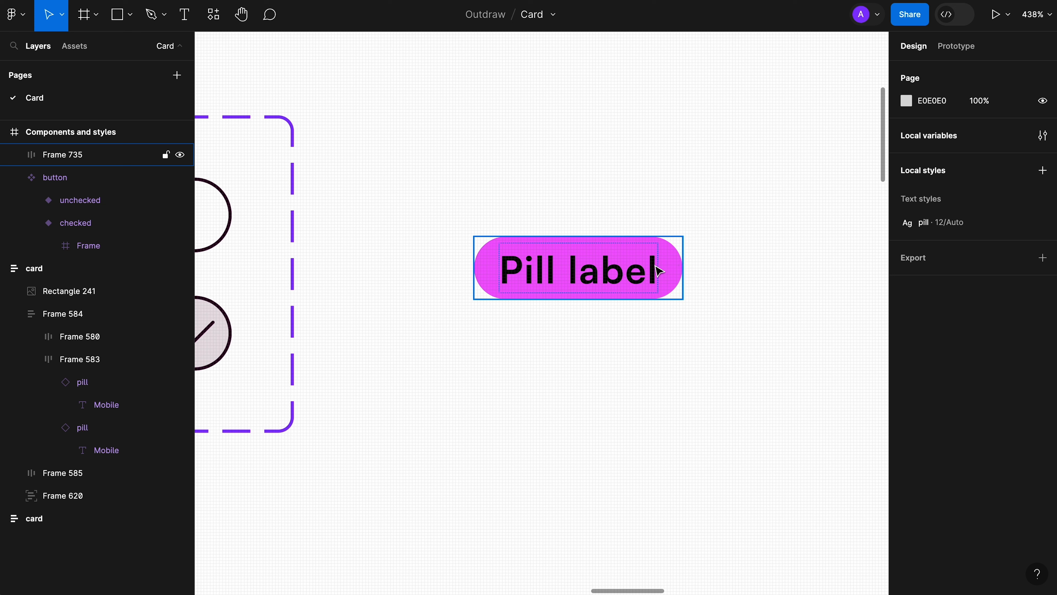
Duplicate the pill frame downward to make a column of four pills.
{"action": "left_click_drag", "start_coordinate": [659, 271], "coordinate": [663, 427]}
{"action": "left_click_drag", "start_coordinate": [665, 434], "coordinate": [665, 508]}
{"action": "scroll", "coordinate": [722, 461], "scroll_direction": "down", "scroll_amount": 10}
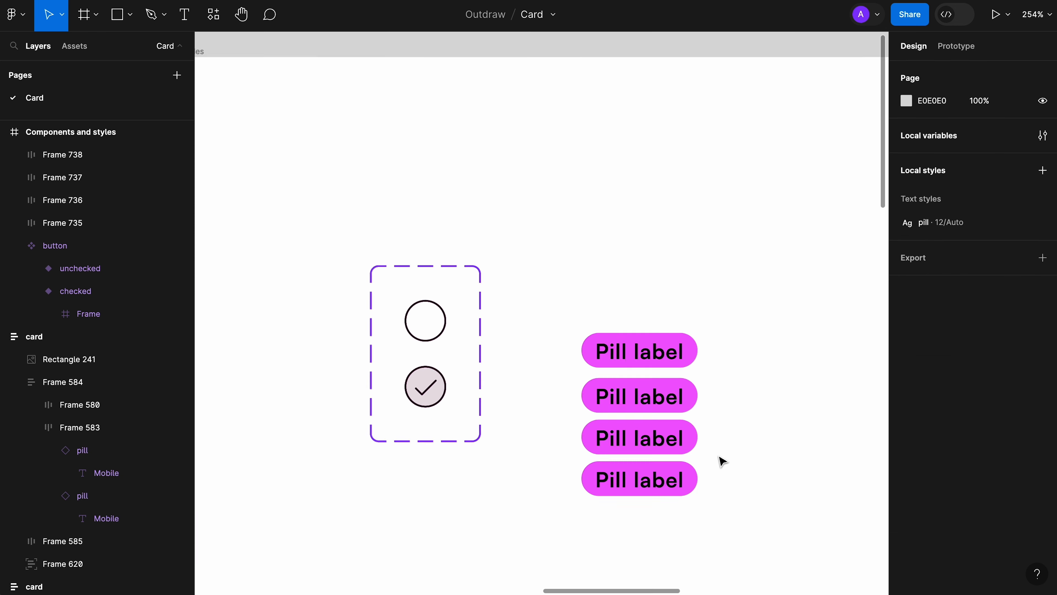
Set the second pill's fill to orange FF814B by sampling the card's "Usability testing" pill.
{"action": "left_click", "coordinate": [707, 436]}
{"action": "scroll", "coordinate": [762, 361], "scroll_direction": "down", "scroll_amount": 5}
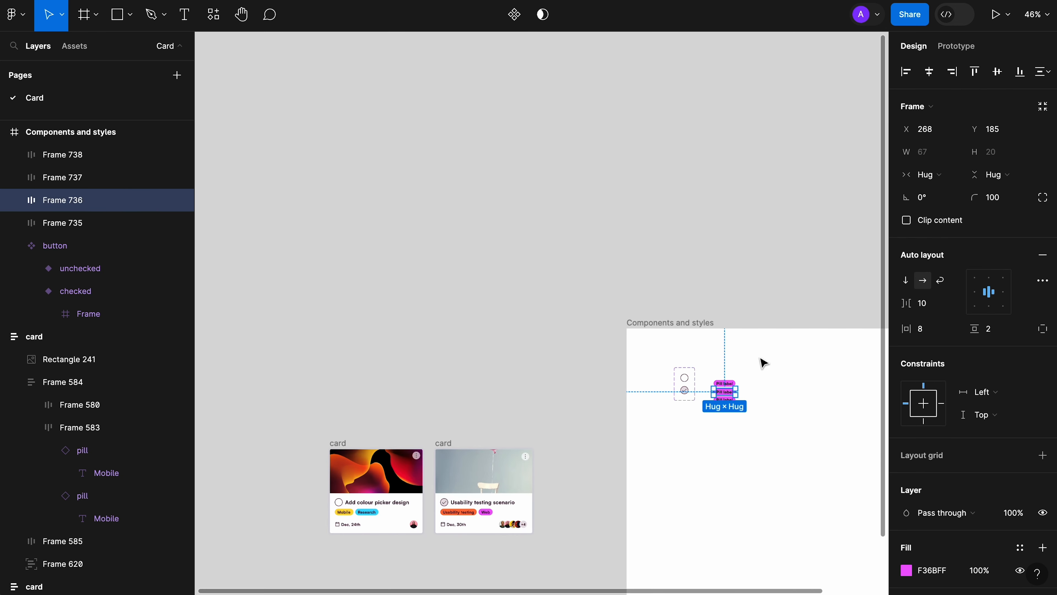
{"action": "key", "text": "i"}
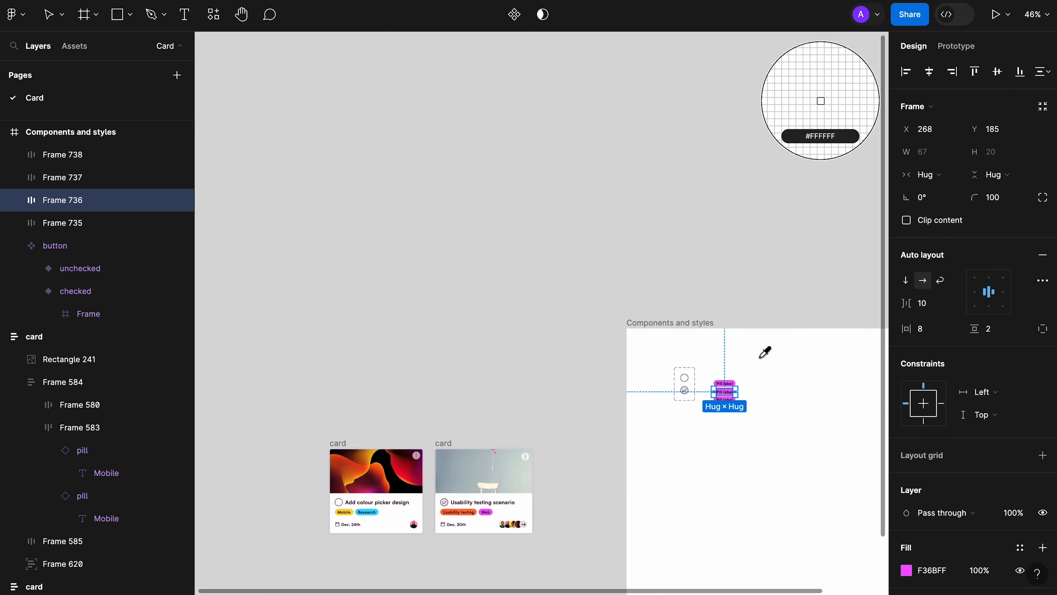
{"action": "left_click", "coordinate": [478, 506]}
{"action": "left_click", "coordinate": [760, 394]}
{"action": "scroll", "coordinate": [760, 394], "scroll_direction": "down", "scroll_amount": 3}
{"action": "scroll", "coordinate": [703, 293], "scroll_direction": "up", "scroll_amount": 7}
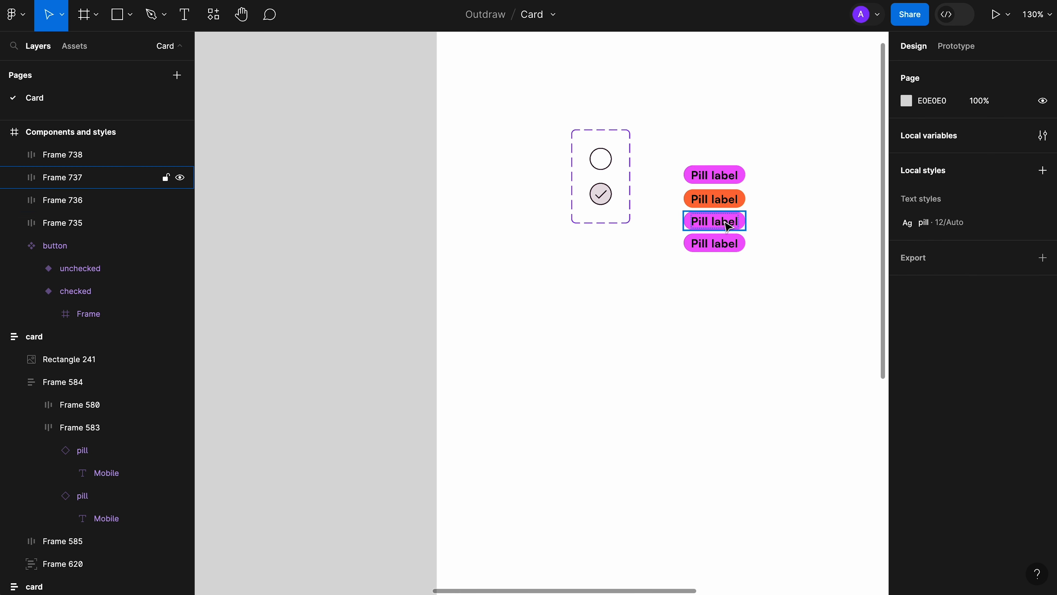
Set the third pill's fill to blue 4BDFFF by sampling the card's "Research" pill.
{"action": "left_click", "coordinate": [728, 226]}
{"action": "scroll", "coordinate": [728, 226], "scroll_direction": "down", "scroll_amount": 3}
{"action": "key", "text": "i"}
{"action": "scroll", "coordinate": [728, 212], "scroll_direction": "left", "scroll_amount": 3}
{"action": "scroll", "coordinate": [324, 392], "scroll_direction": "left", "scroll_amount": 5}
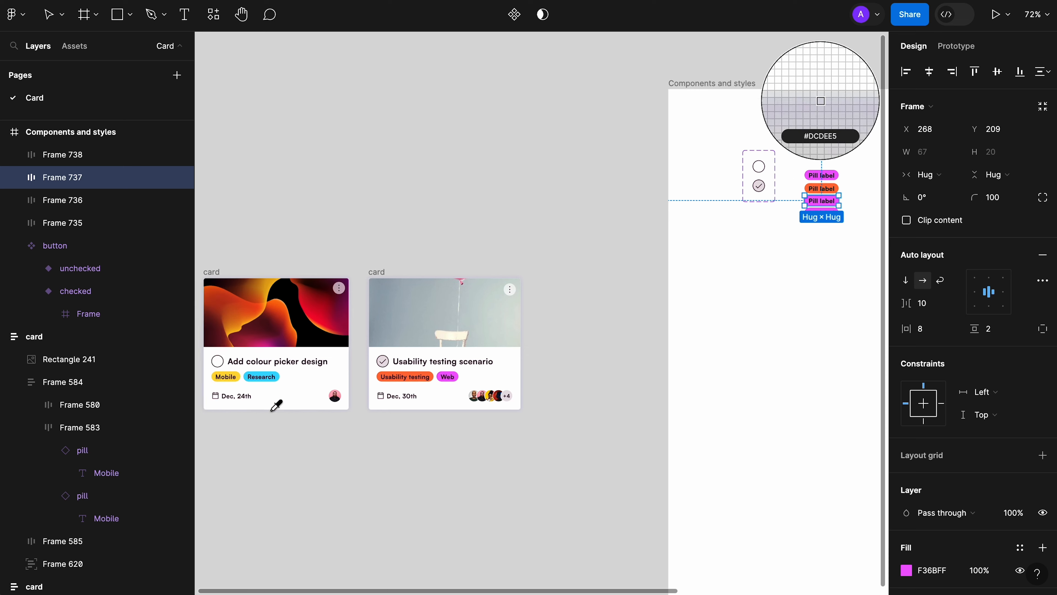
{"action": "left_click", "coordinate": [262, 376]}
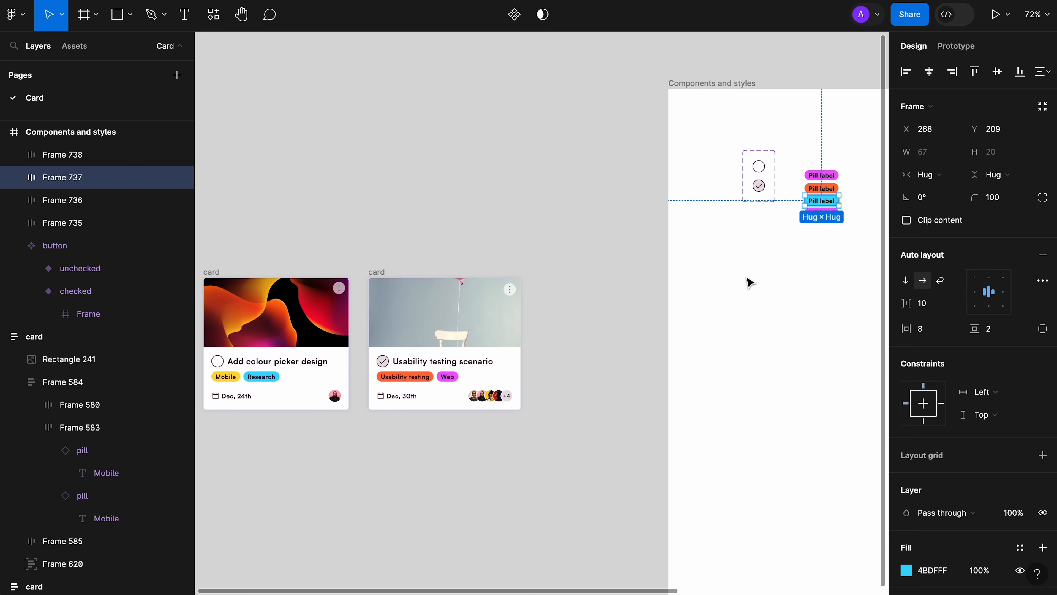
{"action": "left_click", "coordinate": [747, 279]}
Set the fourth pill's fill to yellow FFE04B by sampling the card's "Mobile" pill.
{"action": "left_click", "coordinate": [822, 213]}
{"action": "key", "text": "i"}
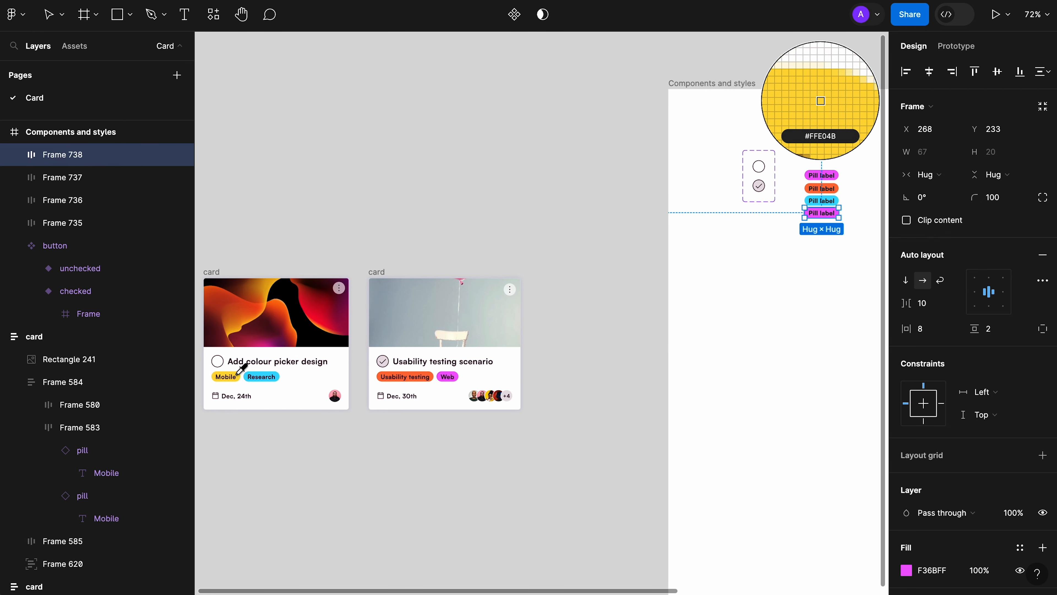
{"action": "left_click", "coordinate": [237, 375]}
{"action": "left_click", "coordinate": [725, 302]}
{"action": "scroll", "coordinate": [874, 181], "scroll_direction": "up", "scroll_amount": 5}
{"action": "scroll", "coordinate": [874, 181], "scroll_direction": "right", "scroll_amount": 4}
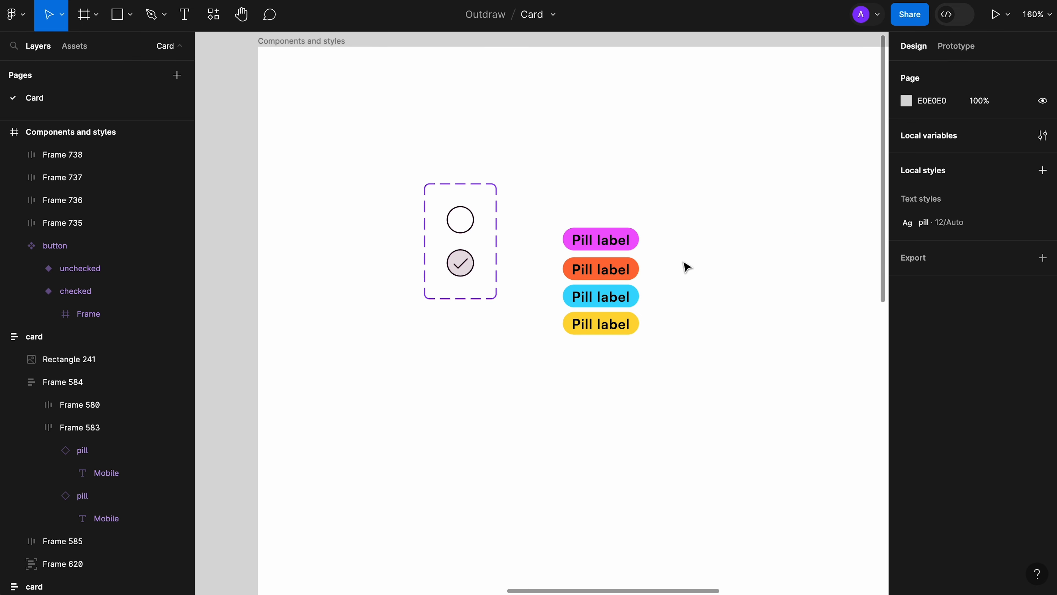
{"action": "scroll", "coordinate": [686, 266], "scroll_direction": "up", "scroll_amount": 3}
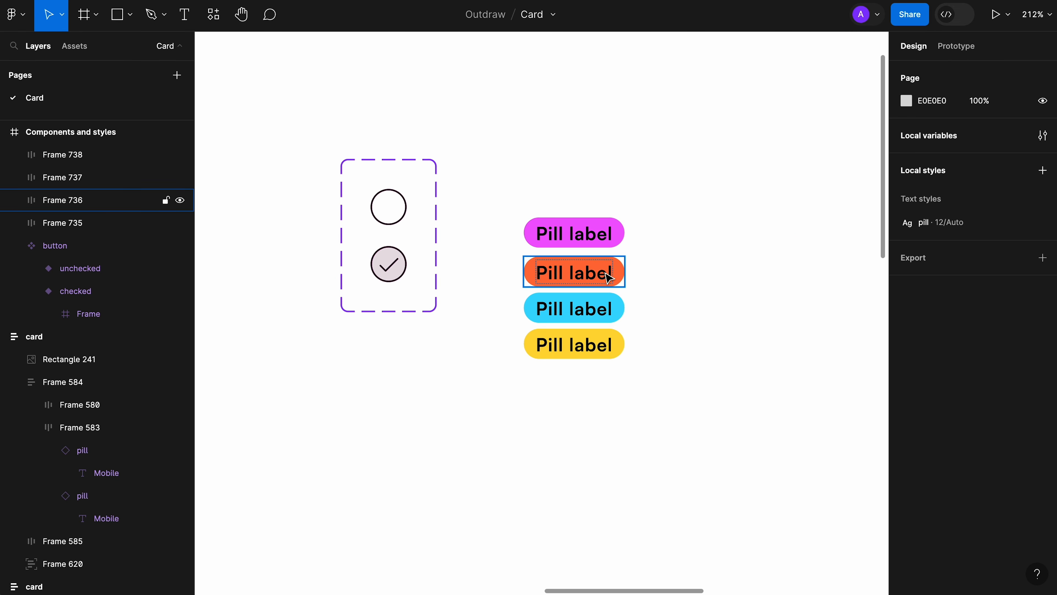
{"action": "scroll", "coordinate": [605, 287], "scroll_direction": "up", "scroll_amount": 3}
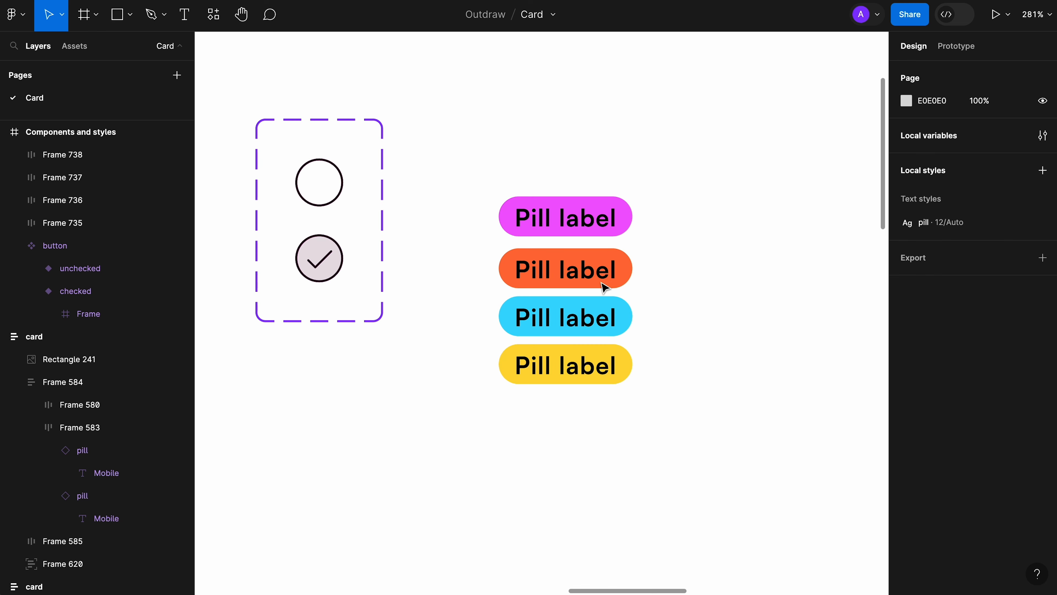
Run the Contrast plugin and check the magenta pill's text against the AA and AAA levels for normal text.
{"action": "left_click", "coordinate": [214, 16]}
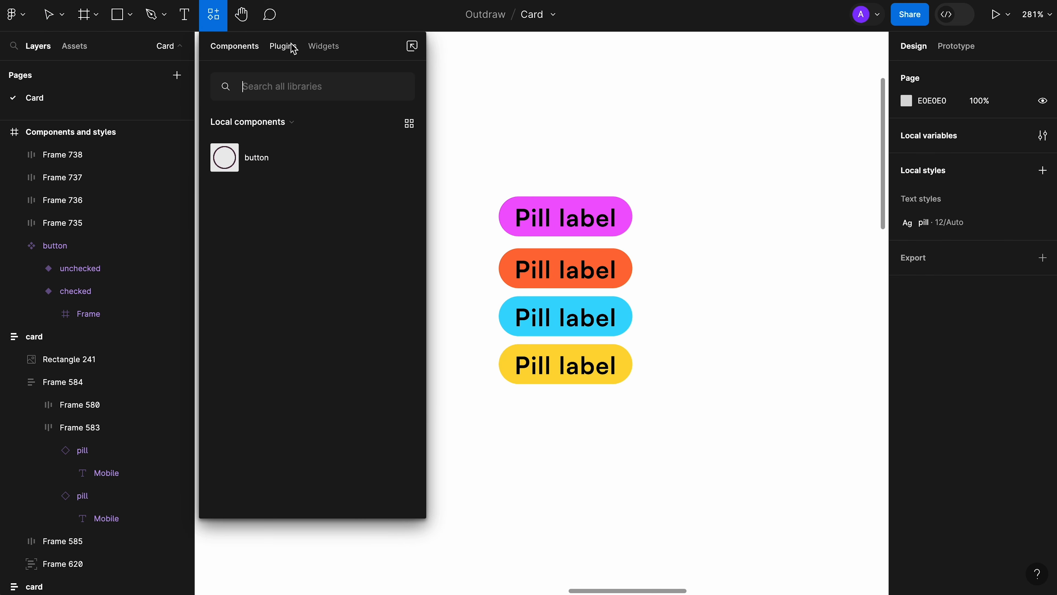
{"action": "left_click", "coordinate": [292, 49]}
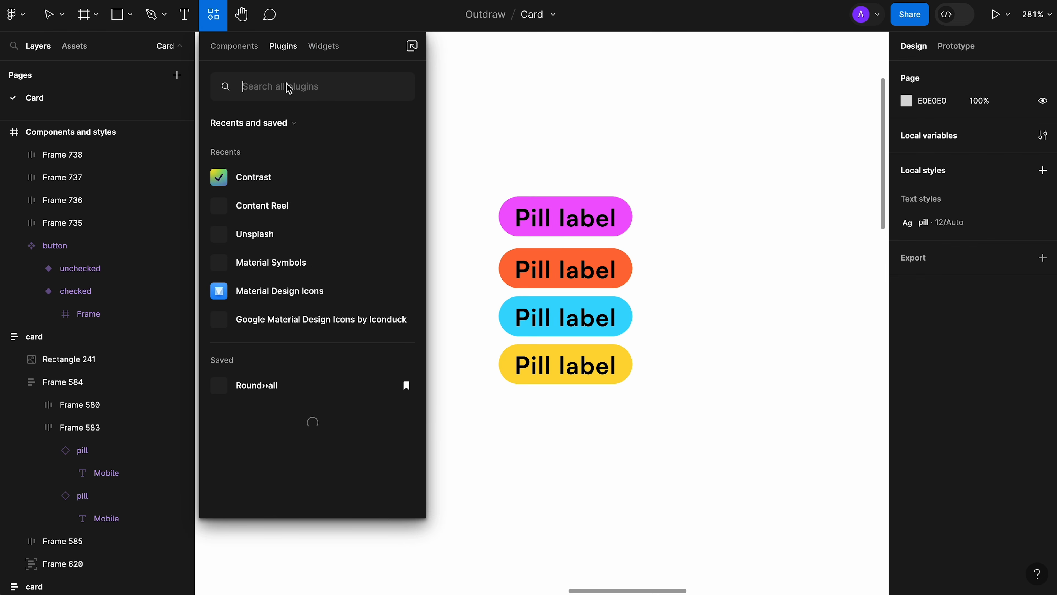
{"action": "left_click", "coordinate": [278, 186]}
{"action": "left_click_drag", "start_coordinate": [194, 163], "coordinate": [373, 124]}
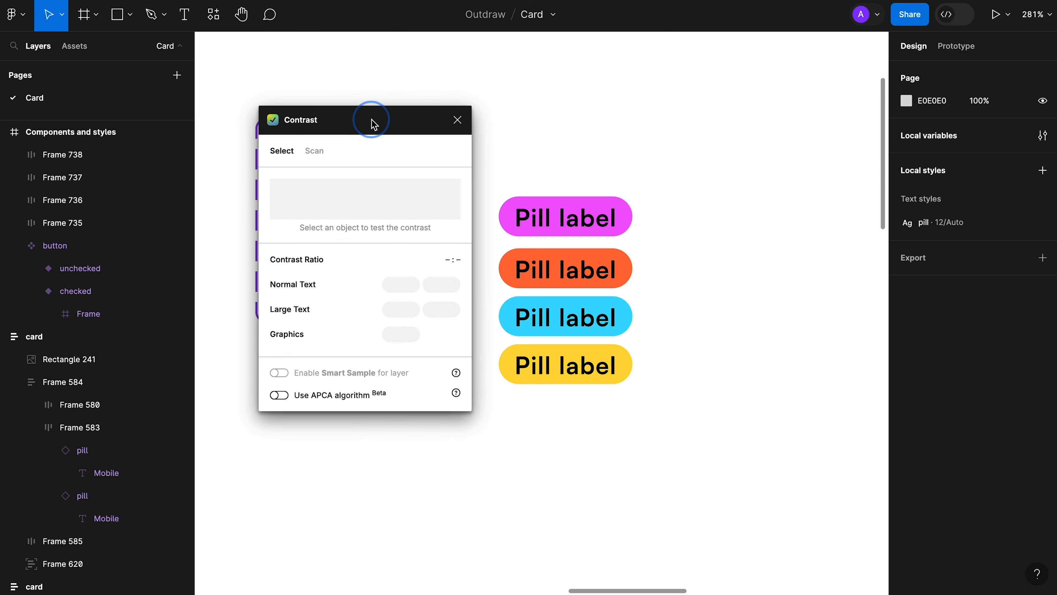
{"action": "left_click", "coordinate": [550, 204]}
{"action": "double_click", "coordinate": [595, 227]}
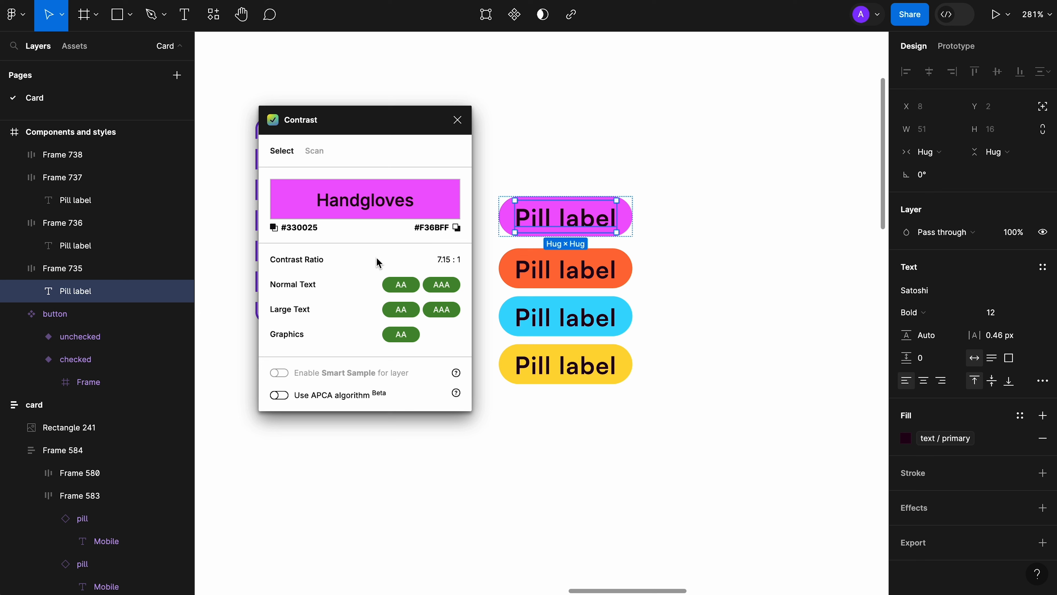
{"action": "mouse_move", "coordinate": [300, 294]}
{"action": "mouse_move", "coordinate": [445, 290]}
{"action": "mouse_move", "coordinate": [407, 289]}
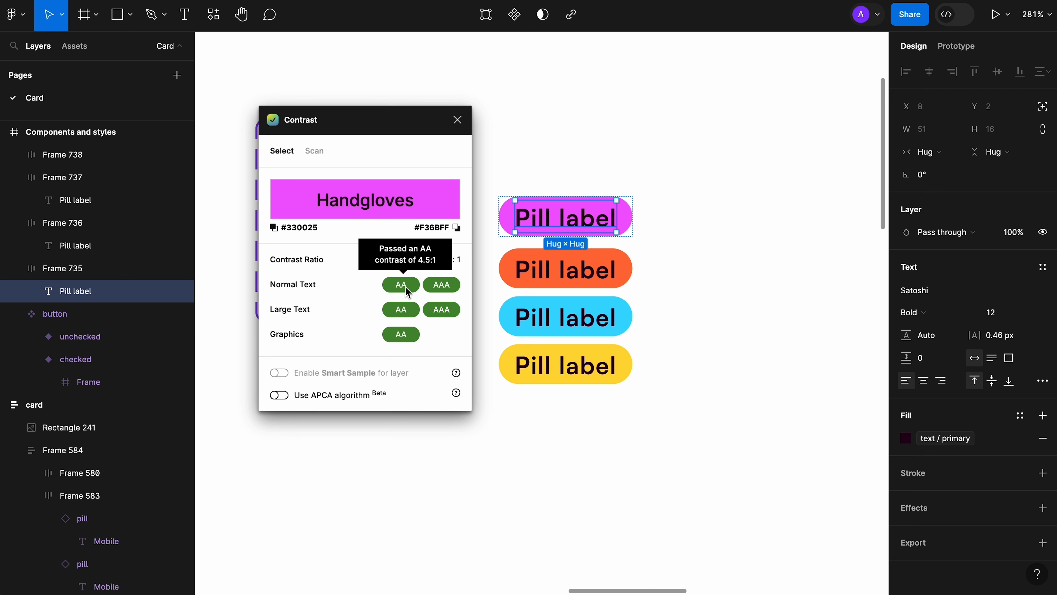
Check the text contrast of the remaining orange, blue and yellow pills, and close the Contrast plugin.
{"action": "double_click", "coordinate": [583, 275]}
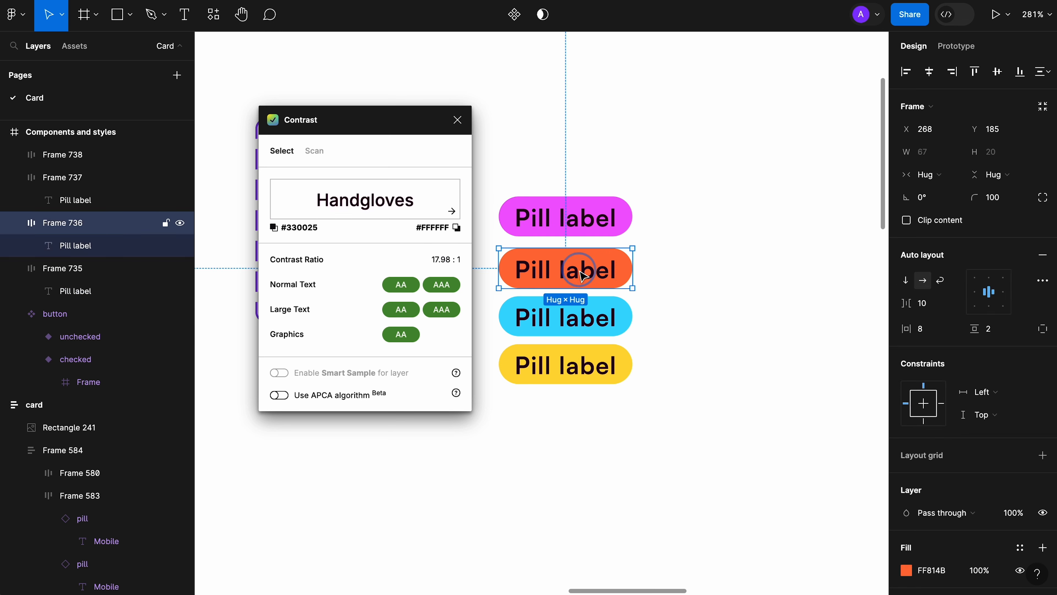
{"action": "left_click", "coordinate": [585, 325]}
{"action": "left_click", "coordinate": [596, 380]}
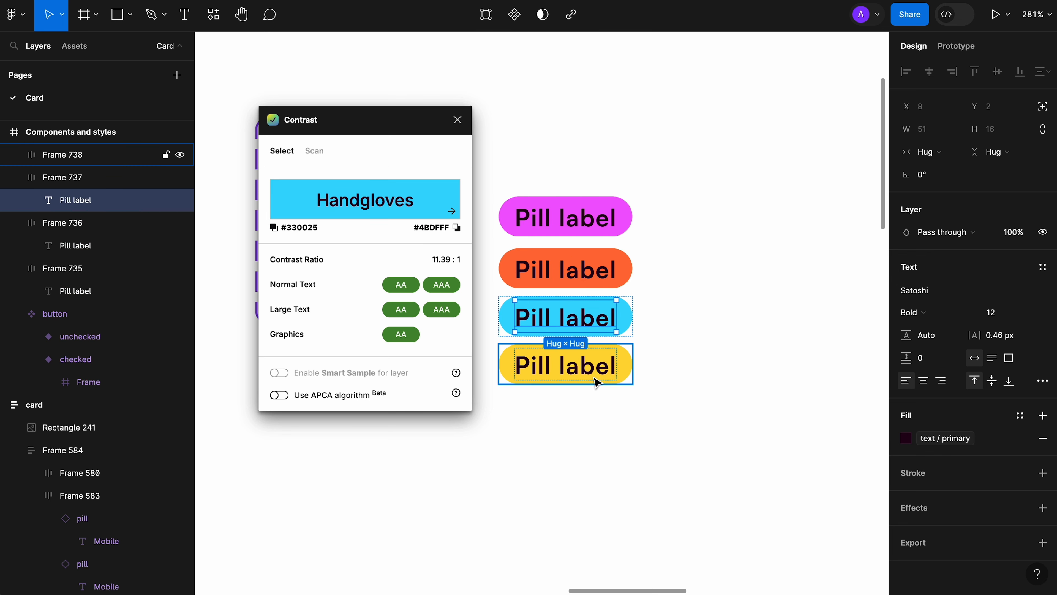
{"action": "left_click", "coordinate": [709, 250]}
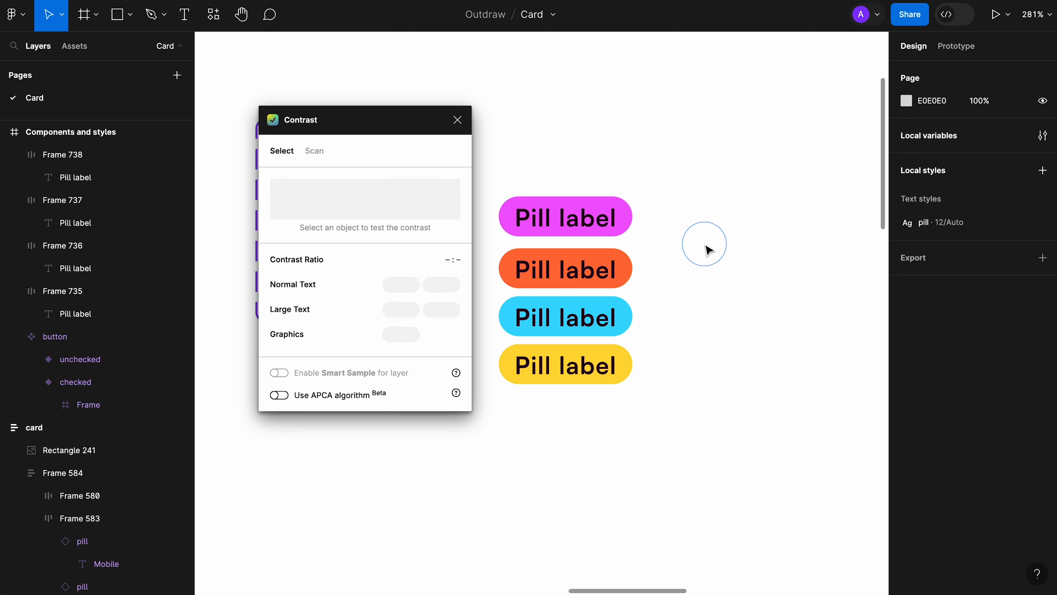
{"action": "left_click", "coordinate": [459, 125]}
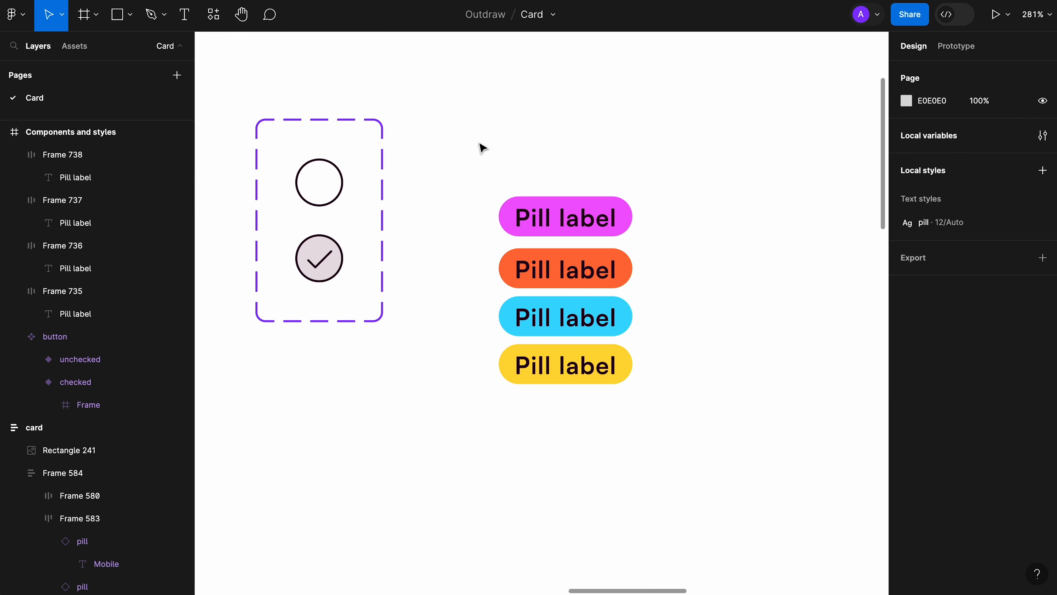
Distribute the four pills with even vertical spacing and set the gap between them to 10.
{"action": "left_click_drag", "start_coordinate": [474, 138], "coordinate": [764, 462]}
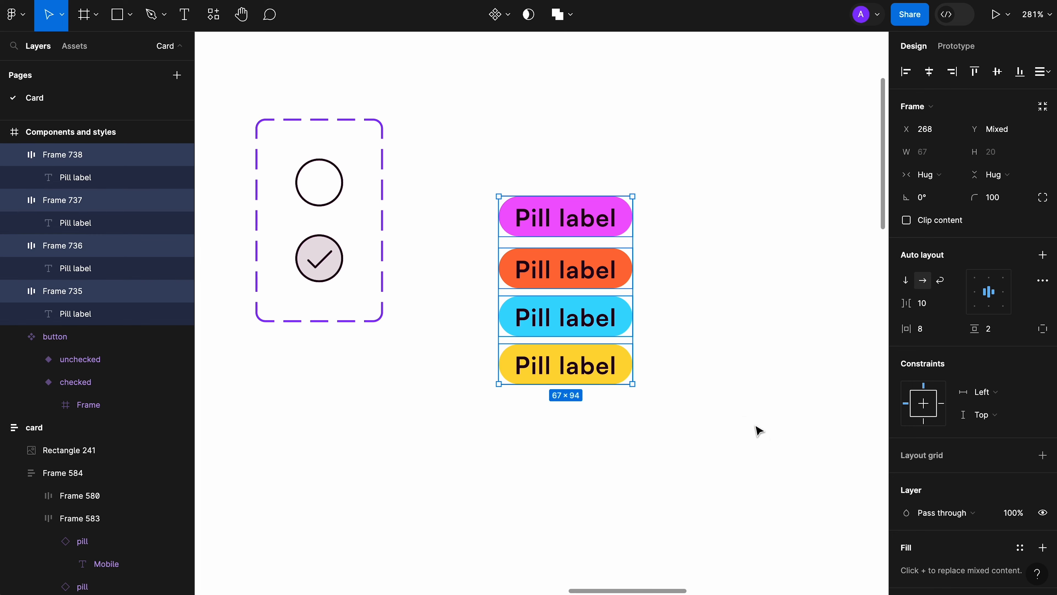
{"action": "left_click", "coordinate": [1048, 75]}
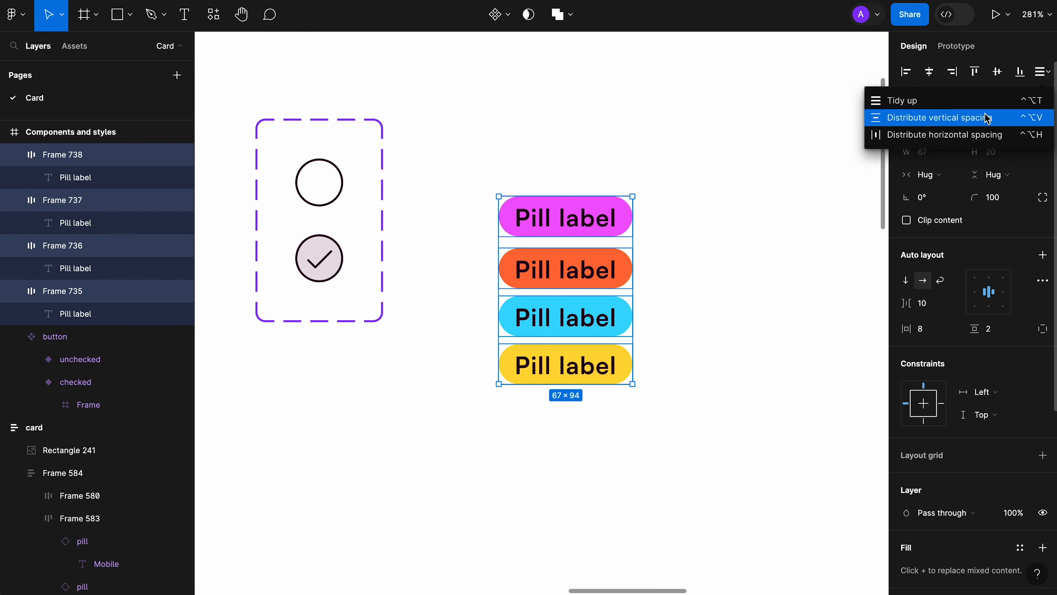
{"action": "left_click", "coordinate": [989, 116]}
{"action": "left_click", "coordinate": [949, 246]}
{"action": "type", "text": "20"}
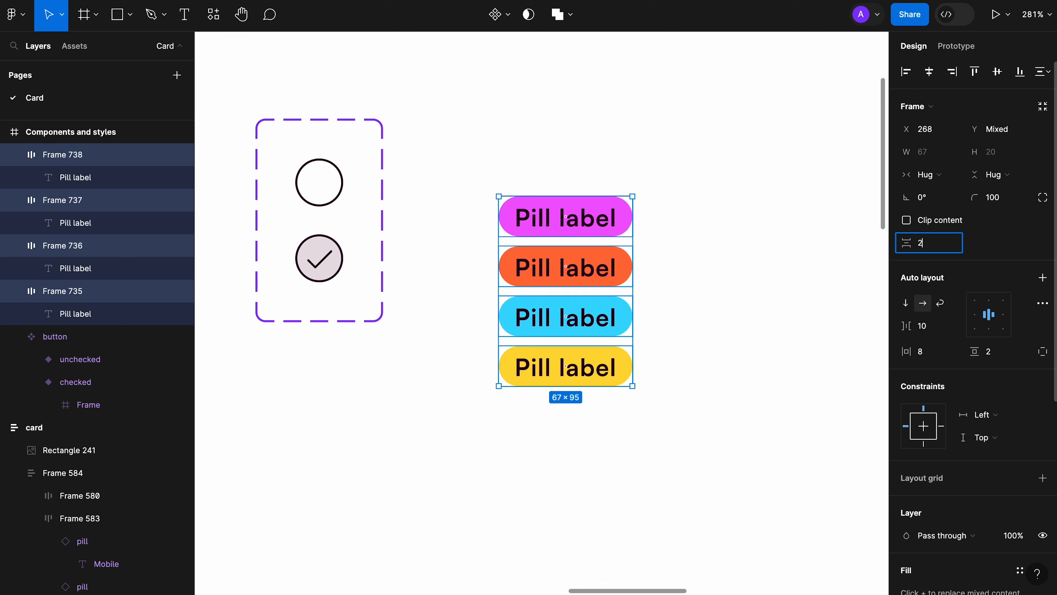
{"action": "key", "text": "Tab"}
{"action": "left_click", "coordinate": [934, 243]}
{"action": "type", "text": "10"}
{"action": "key", "text": "Tab"}
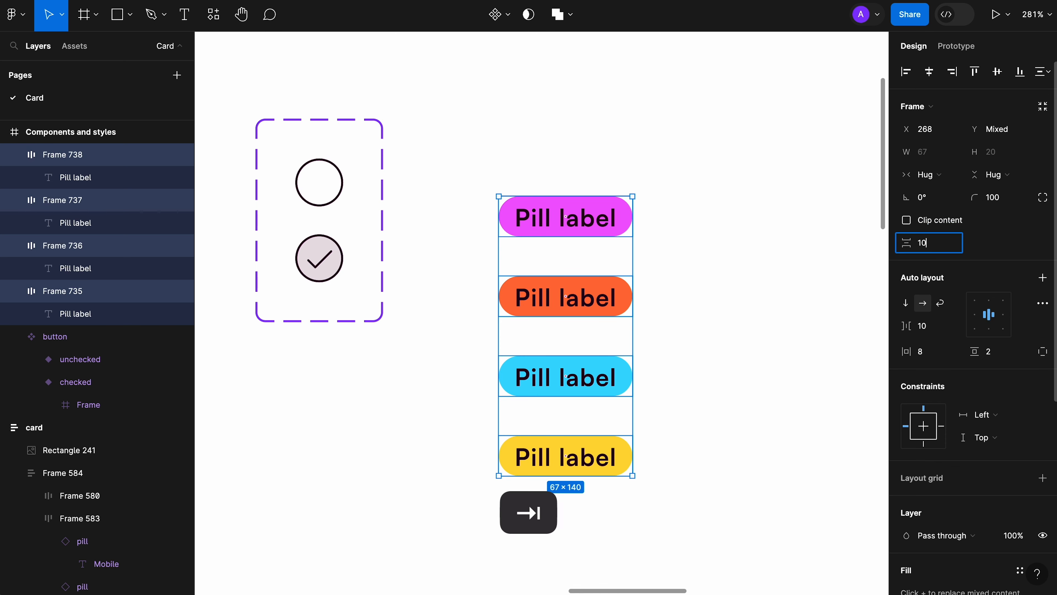
Move the stack of four pills up so that the magenta pill sits at Y 120.
{"action": "left_click", "coordinate": [612, 212]}
{"action": "left_click_drag", "start_coordinate": [611, 212], "coordinate": [612, 206]}
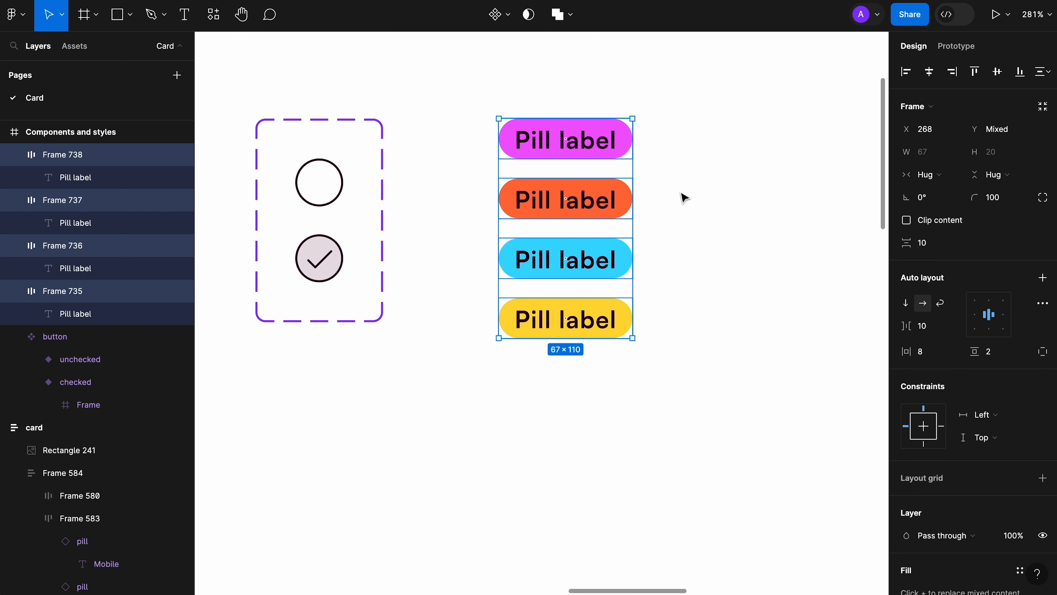
{"action": "scroll", "coordinate": [684, 198], "scroll_direction": "left", "scroll_amount": 2}
{"action": "scroll", "coordinate": [685, 197], "scroll_direction": "up", "scroll_amount": 1}
{"action": "left_click", "coordinate": [485, 217]}
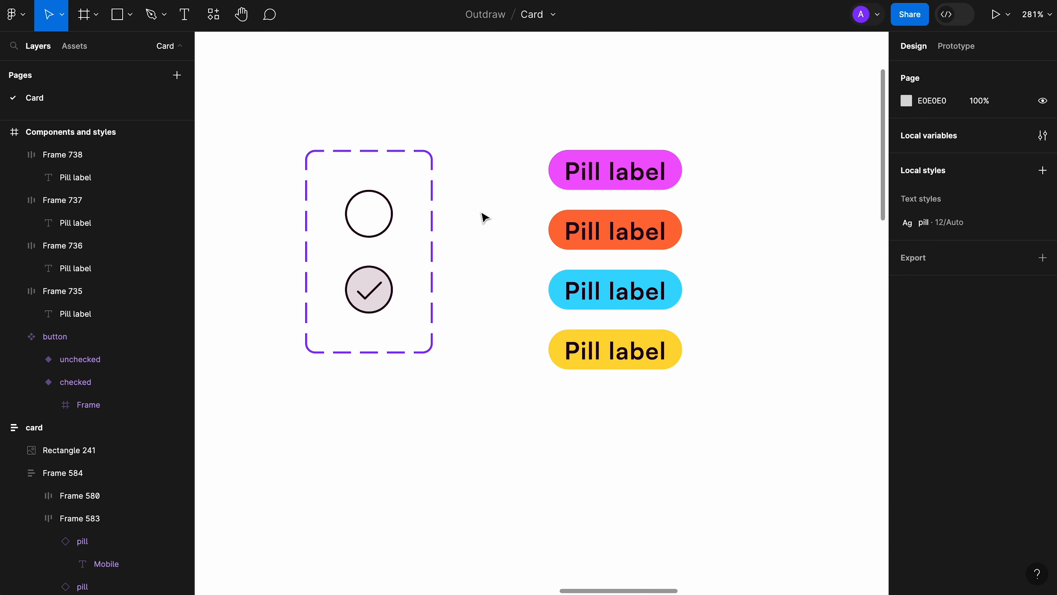
Rename the magenta pill's frame "pill / pink" and copy the "pill /" prefix of the name.
{"action": "left_click", "coordinate": [633, 160]}
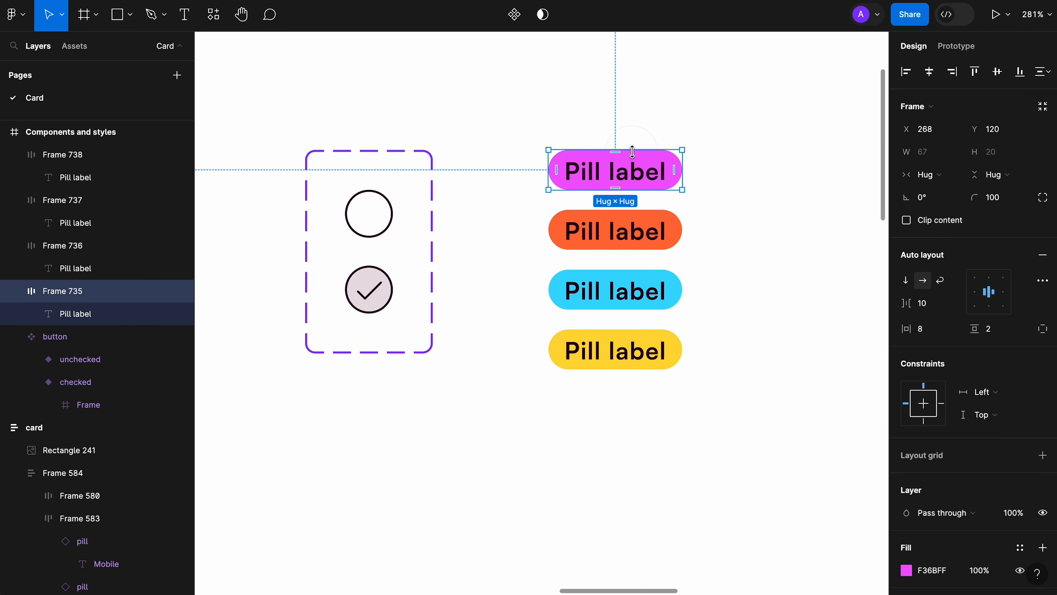
{"action": "double_click", "coordinate": [71, 298]}
{"action": "type", "text": "pi"}
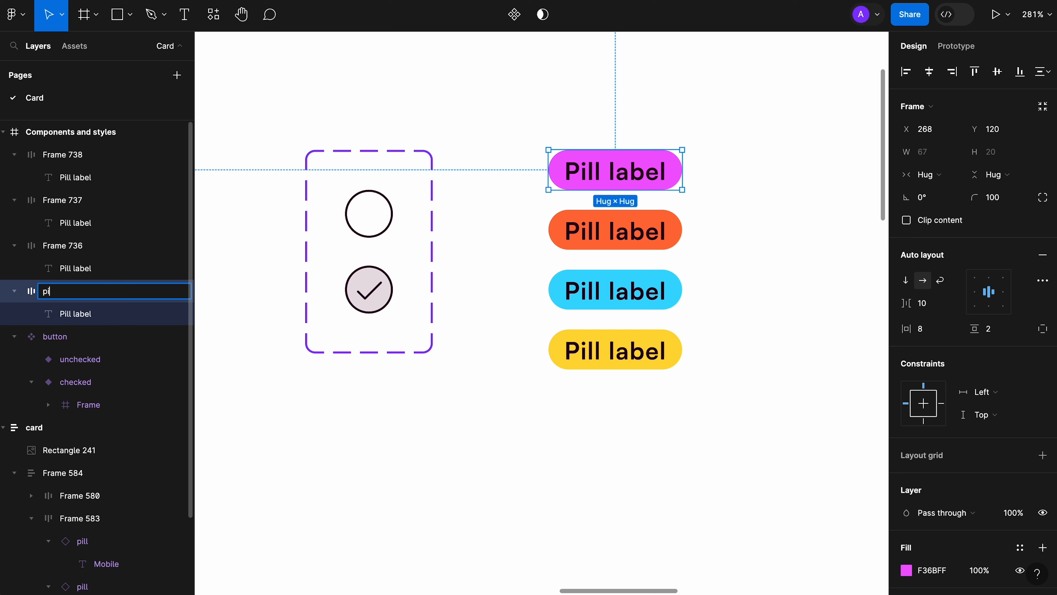
{"action": "type", "text": "ll / pink"}
{"action": "key", "text": "super+a"}
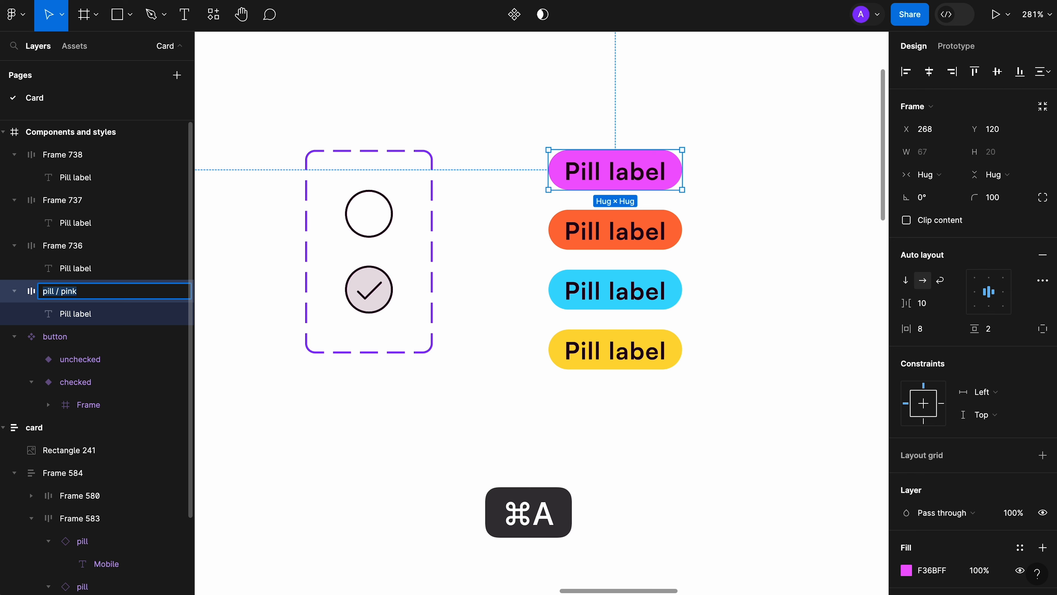
{"action": "left_click", "coordinate": [62, 296]}
{"action": "left_click_drag", "start_coordinate": [61, 295], "coordinate": [54, 294]}
{"action": "key", "text": "super+c"}
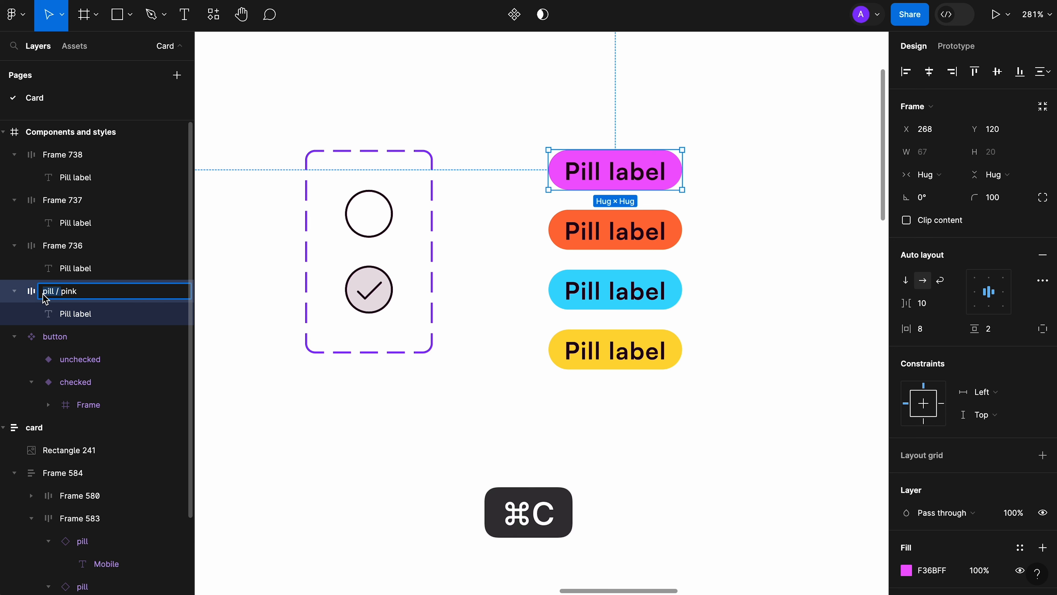
Rename the orange pill's frame "pill / orange" and the blue pill's frame "pill / blue", reusing the copied prefix.
{"action": "left_click", "coordinate": [59, 250]}
{"action": "double_click", "coordinate": [82, 254]}
{"action": "key", "text": "super+v"}
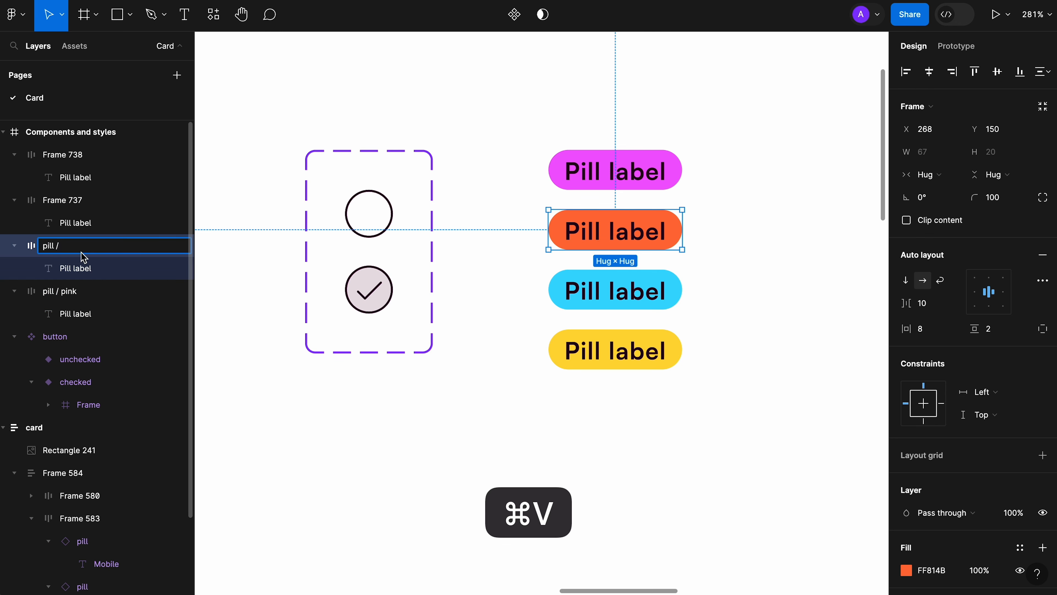
{"action": "type", "text": "orange"}
{"action": "double_click", "coordinate": [83, 200]}
{"action": "key", "text": "super+v"}
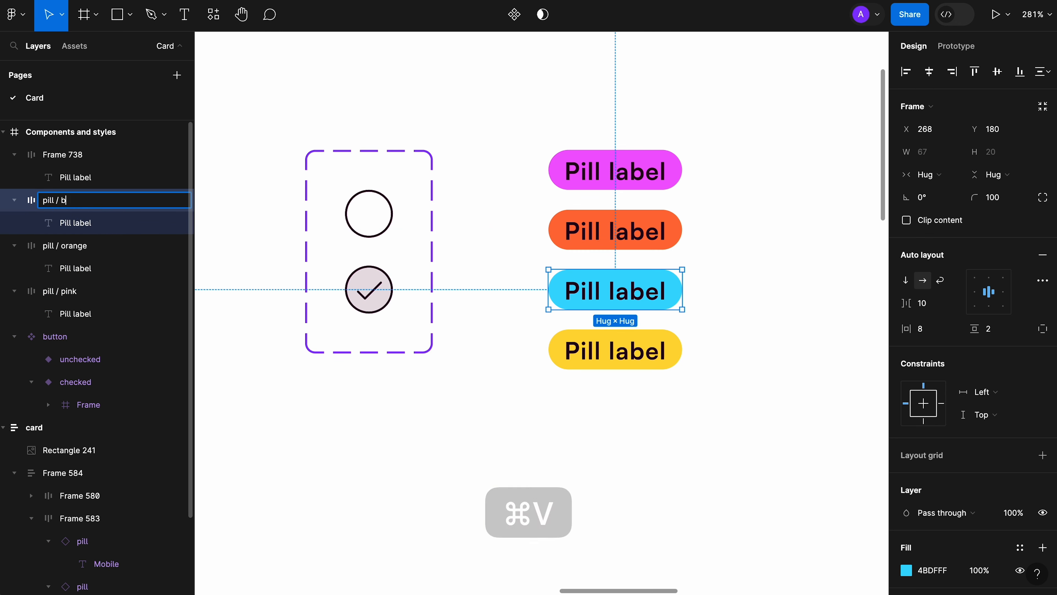
{"action": "type", "text": "blue"}
Rename the yellow pill's frame "pill / yellow" with the copied prefix.
{"action": "left_click", "coordinate": [63, 156]}
{"action": "double_click", "coordinate": [63, 158]}
{"action": "key", "text": "super+v"}
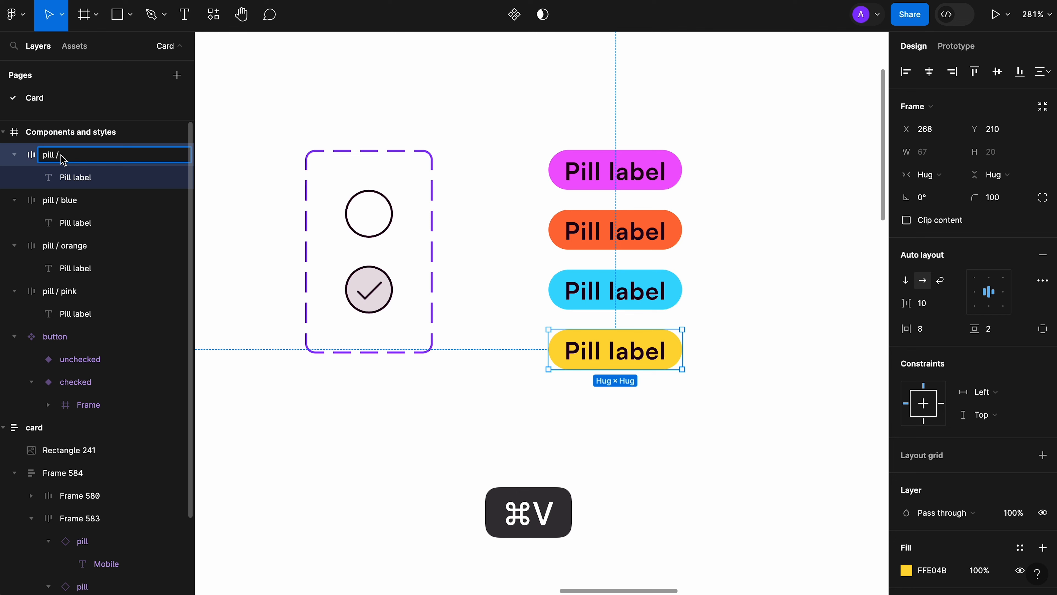
{"action": "type", "text": "yellow"}
{"action": "left_click", "coordinate": [597, 104]}
Combine the four pills into a component set and rename its variant property "color".
{"action": "left_click_drag", "start_coordinate": [511, 111], "coordinate": [743, 405]}
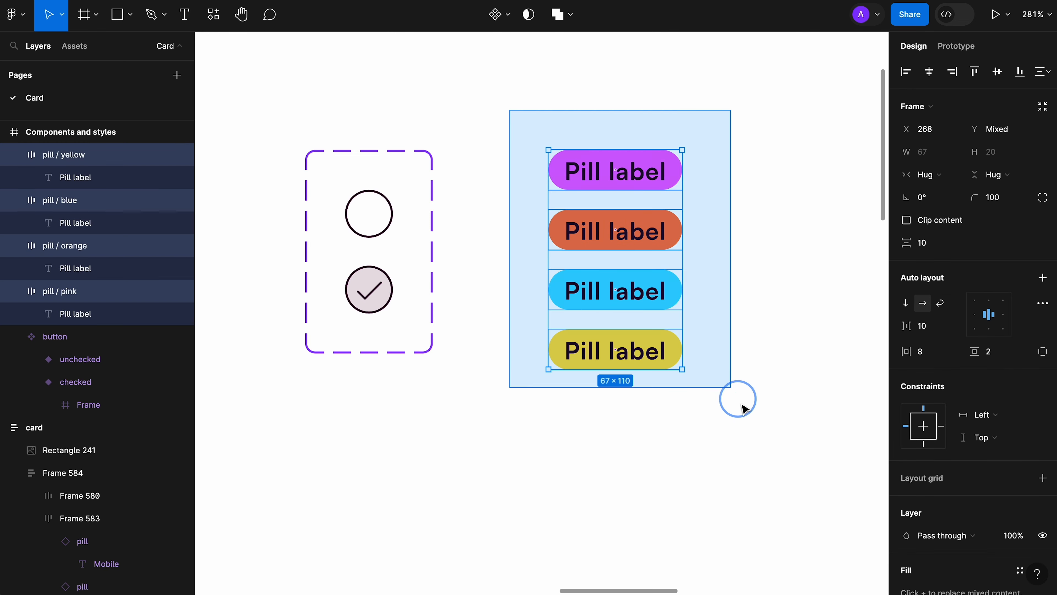
{"action": "left_click", "coordinate": [500, 15]}
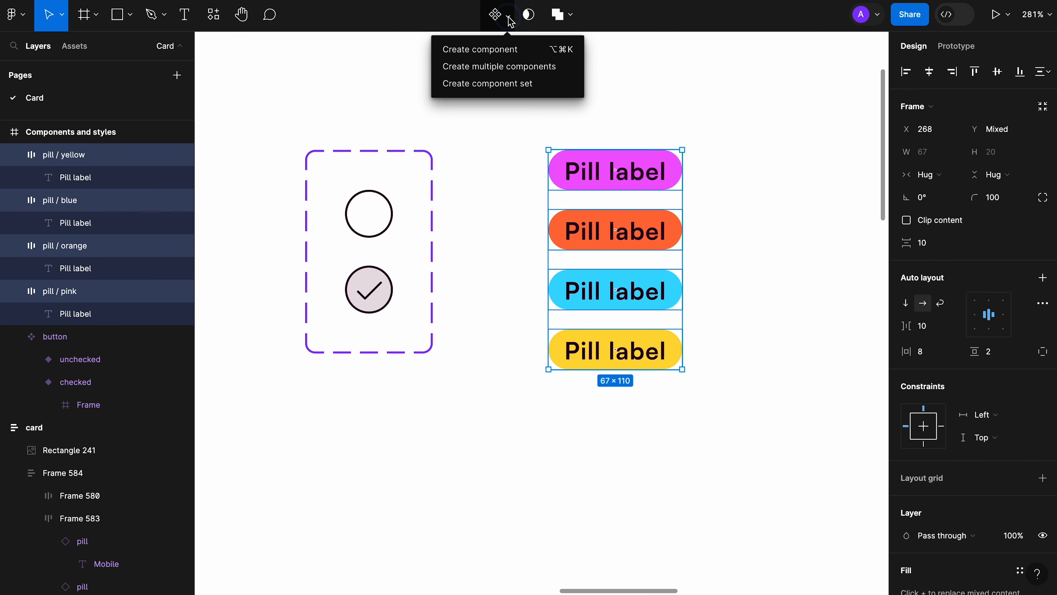
{"action": "left_click", "coordinate": [544, 85]}
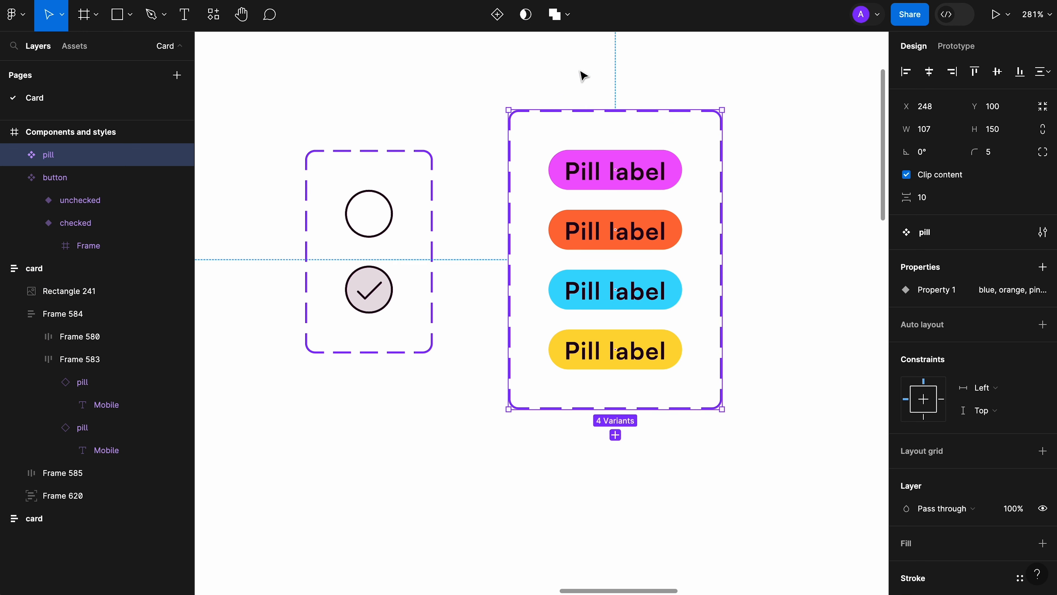
{"action": "left_click", "coordinate": [15, 155]}
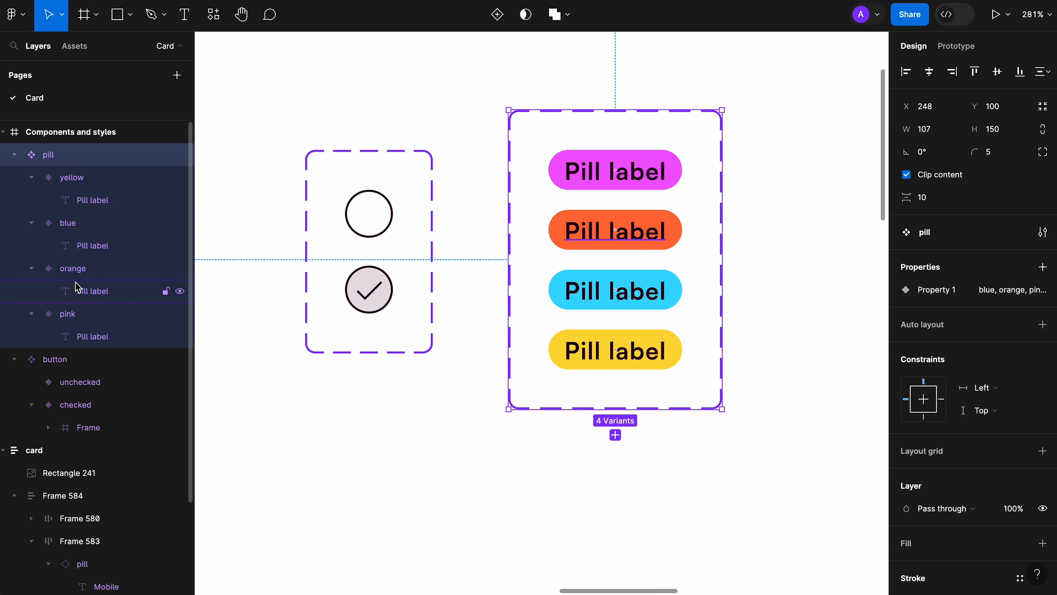
{"action": "double_click", "coordinate": [957, 290]}
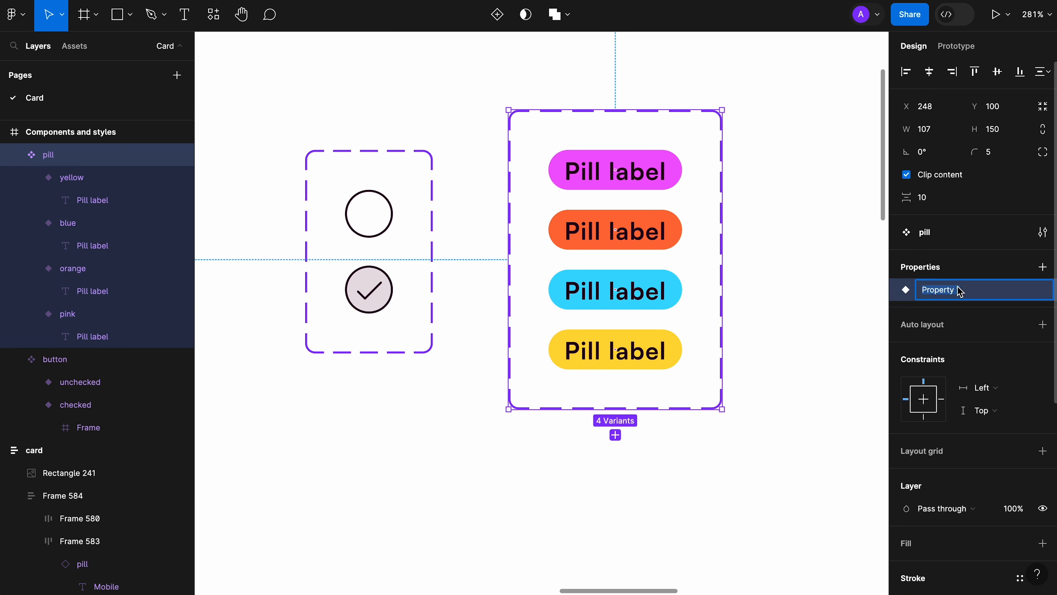
{"action": "type", "text": "color"}
{"action": "left_click", "coordinate": [818, 368]}
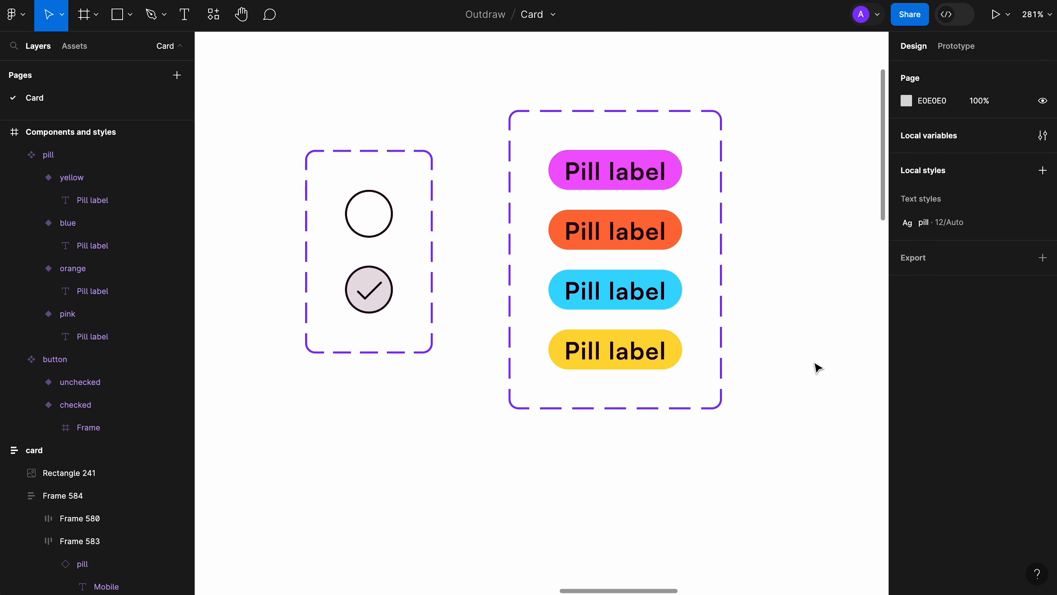
Place an unchecked instance of the button component on the empty canvas beside the pill component set.
{"action": "scroll", "coordinate": [564, 264], "scroll_direction": "down", "scroll_amount": 6}
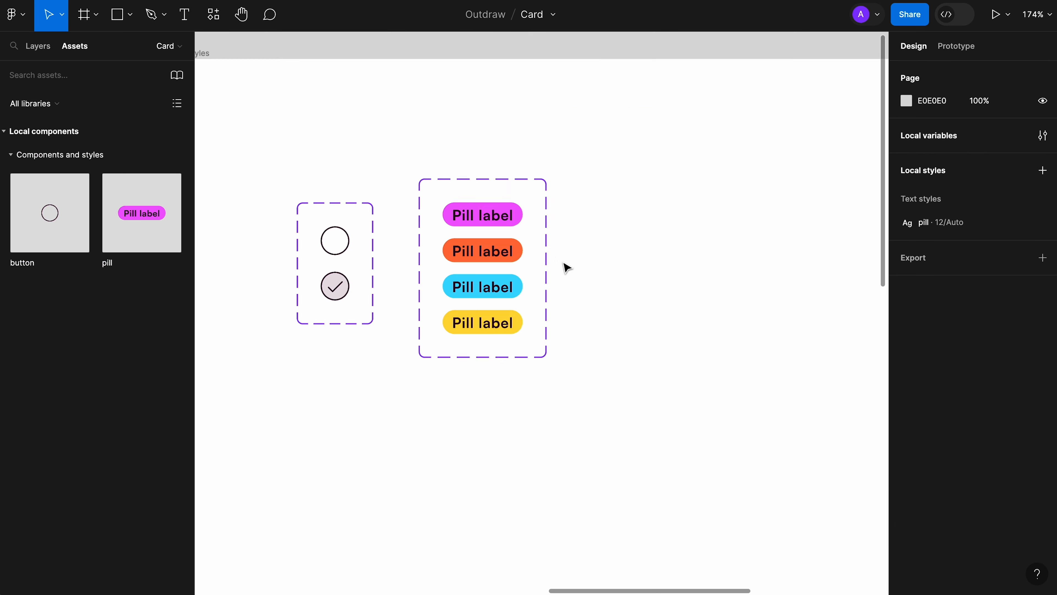
{"action": "scroll", "coordinate": [563, 264], "scroll_direction": "right", "scroll_amount": 4}
{"action": "scroll", "coordinate": [453, 247], "scroll_direction": "up", "scroll_amount": 2}
{"action": "scroll", "coordinate": [457, 250], "scroll_direction": "up", "scroll_amount": 3}
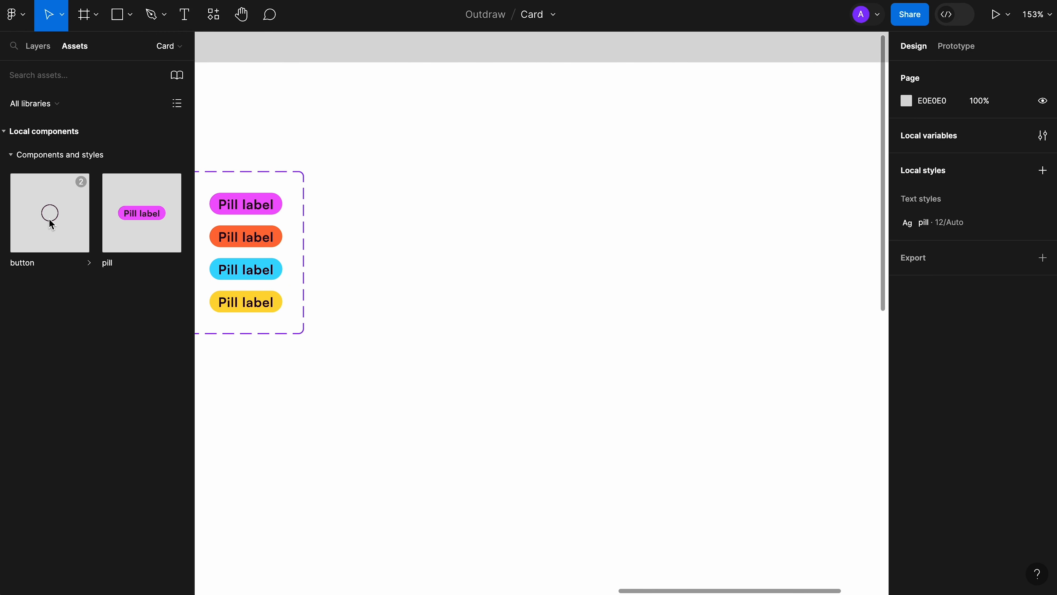
{"action": "left_click_drag", "start_coordinate": [51, 225], "coordinate": [479, 280]}
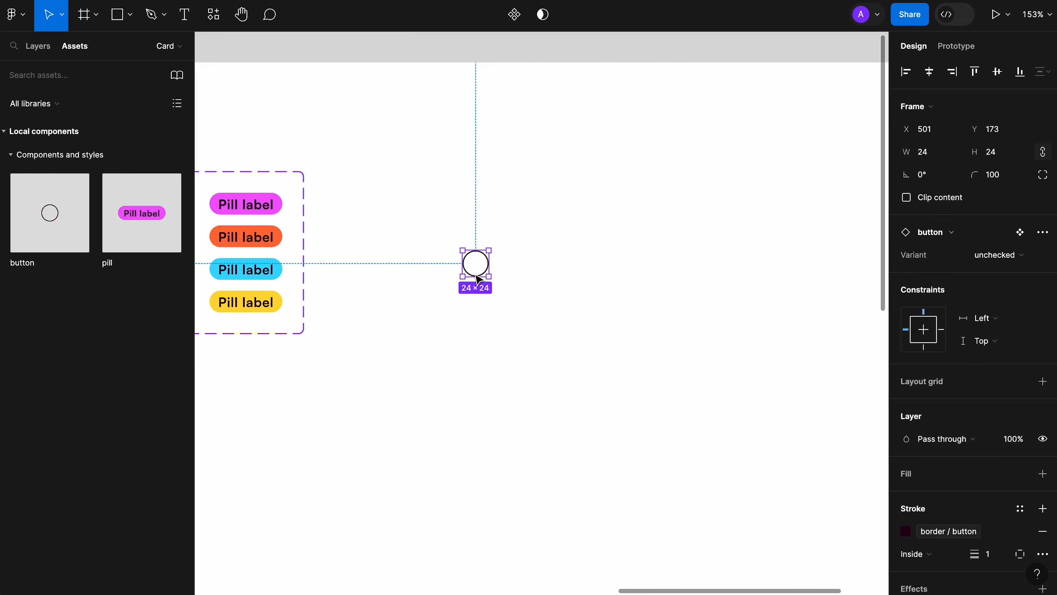
{"action": "left_click", "coordinate": [505, 277]}
Add a text layer reading "Task name" just to the right of the button instance.
{"action": "key", "text": "t"}
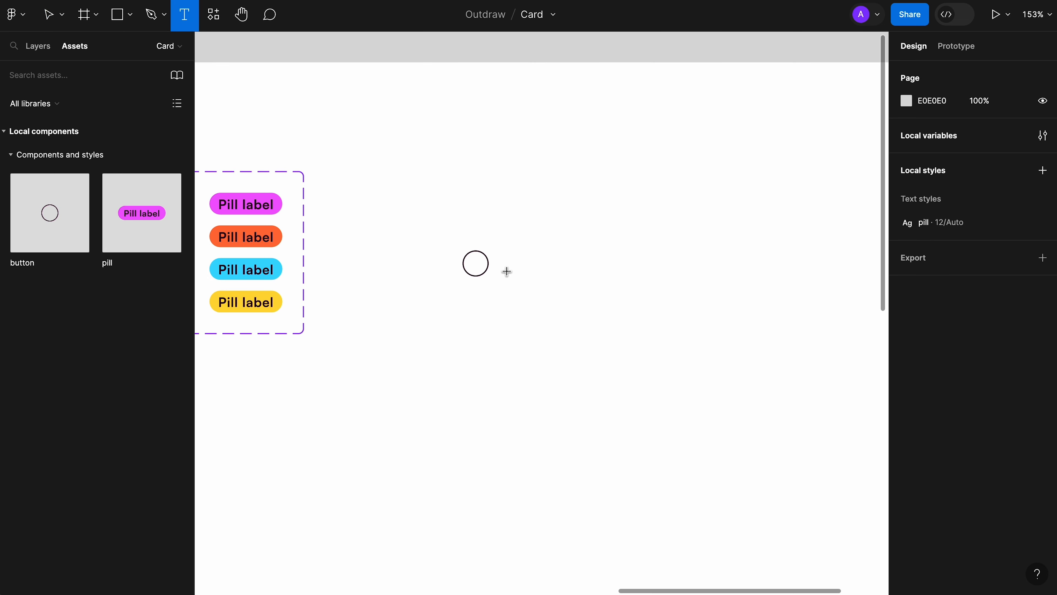
{"action": "left_click", "coordinate": [507, 257]}
{"action": "type", "text": "Task name"}
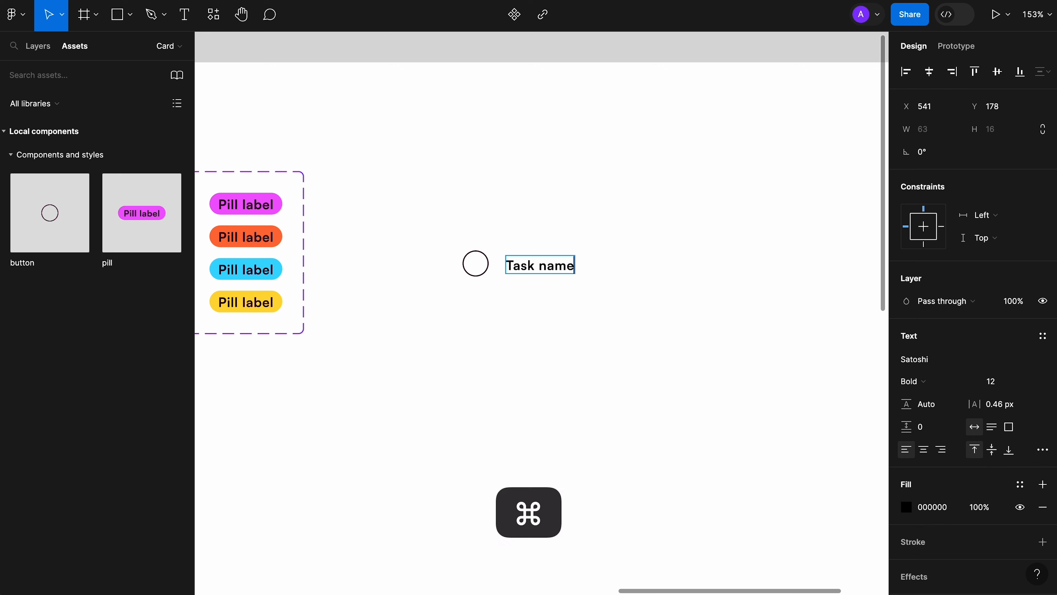
{"action": "key", "text": "Escape"}
Set the "Task name" text to font size 16 with a line height of 24.
{"action": "scroll", "coordinate": [636, 274], "scroll_direction": "up", "scroll_amount": 3}
{"action": "scroll", "coordinate": [637, 276], "scroll_direction": "right", "scroll_amount": 2}
{"action": "scroll", "coordinate": [637, 276], "scroll_direction": "up", "scroll_amount": 1}
{"action": "left_click", "coordinate": [1009, 387]}
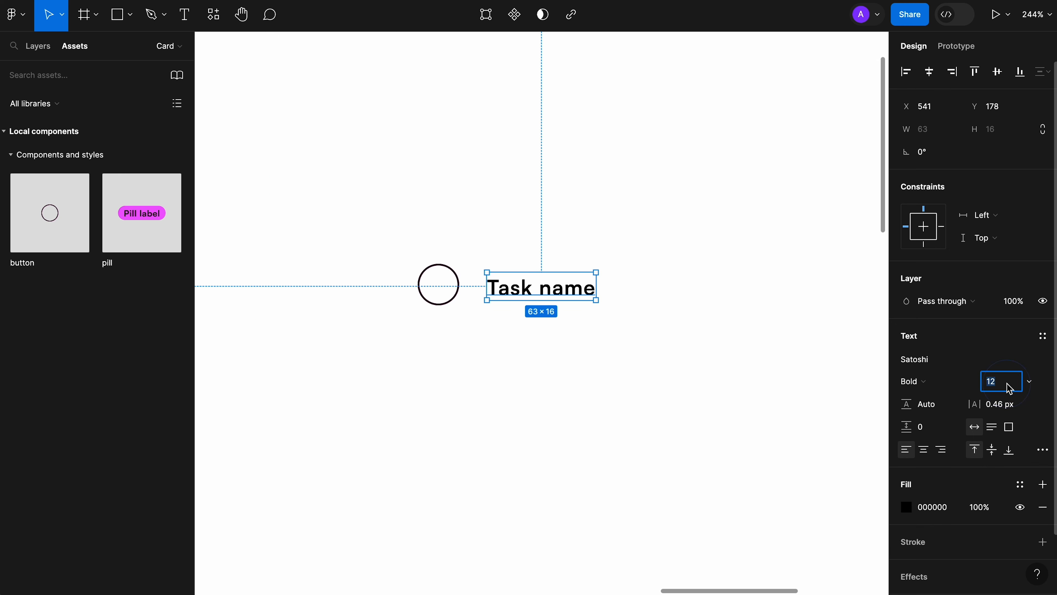
{"action": "type", "text": "16"}
{"action": "key", "text": "Tab"}
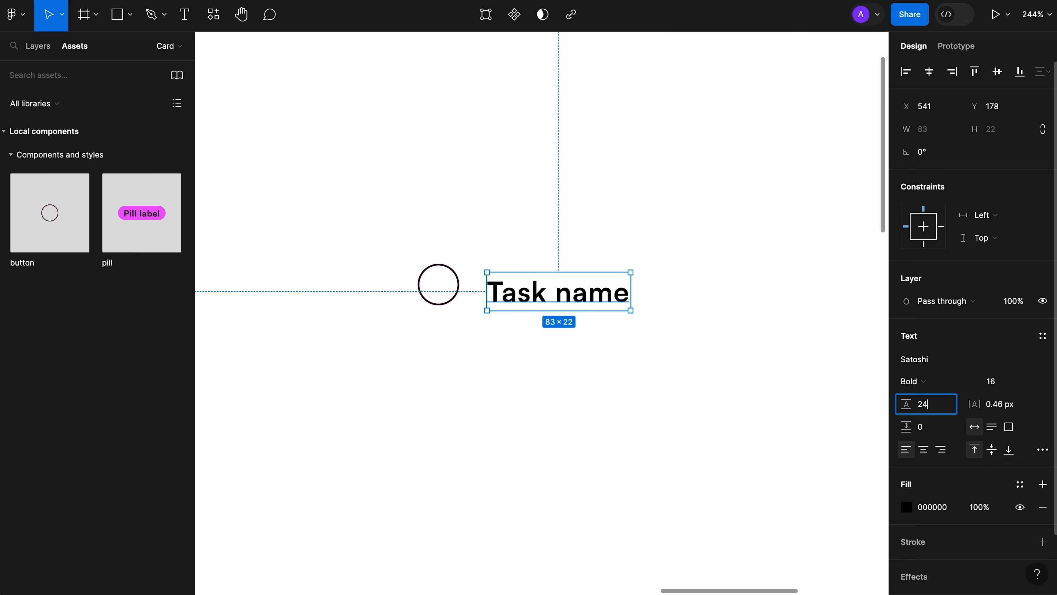
{"action": "type", "text": "24"}
{"action": "key", "text": "Tab"}
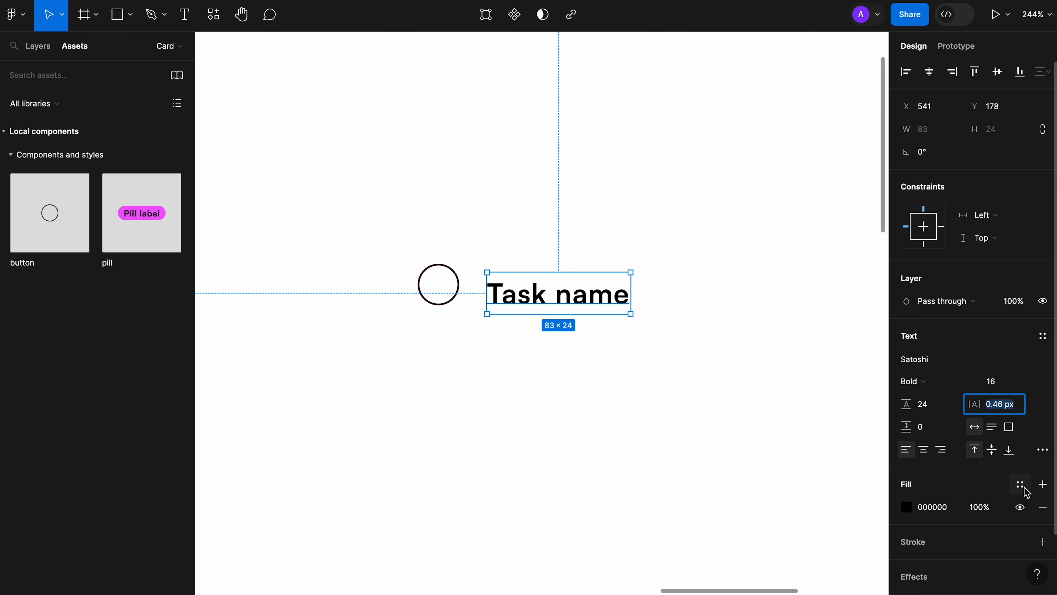
Apply the text / primary color to the fill of the "Task name" text.
{"action": "left_click", "coordinate": [1026, 490]}
{"action": "left_click", "coordinate": [817, 576]}
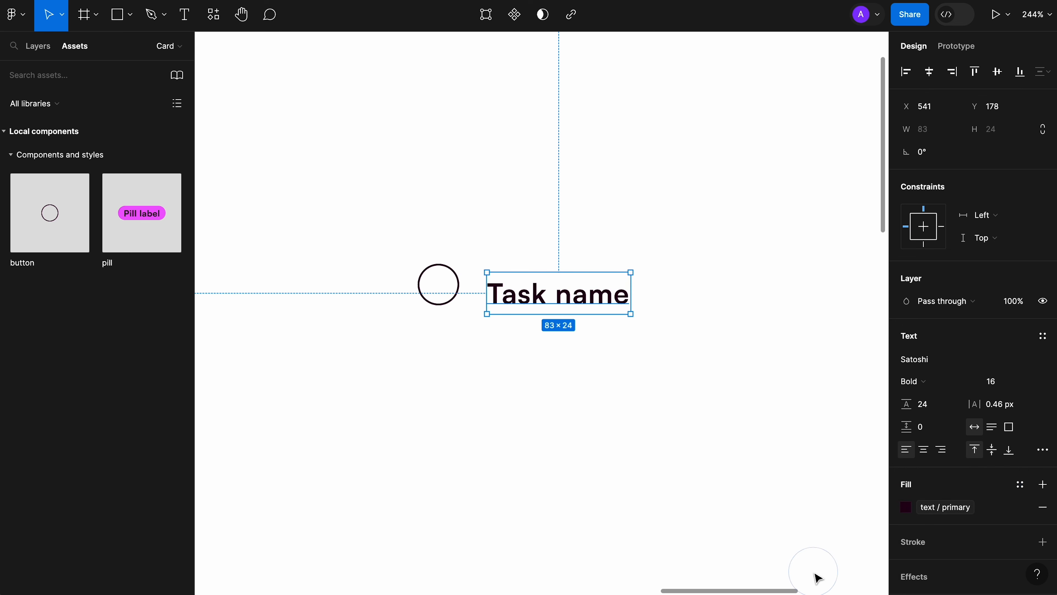
{"action": "left_click", "coordinate": [583, 300]}
Wrap the button instance and the "Task name" text in a horizontal auto layout with a gap of 8.
{"action": "left_click_drag", "start_coordinate": [337, 211], "coordinate": [666, 325]}
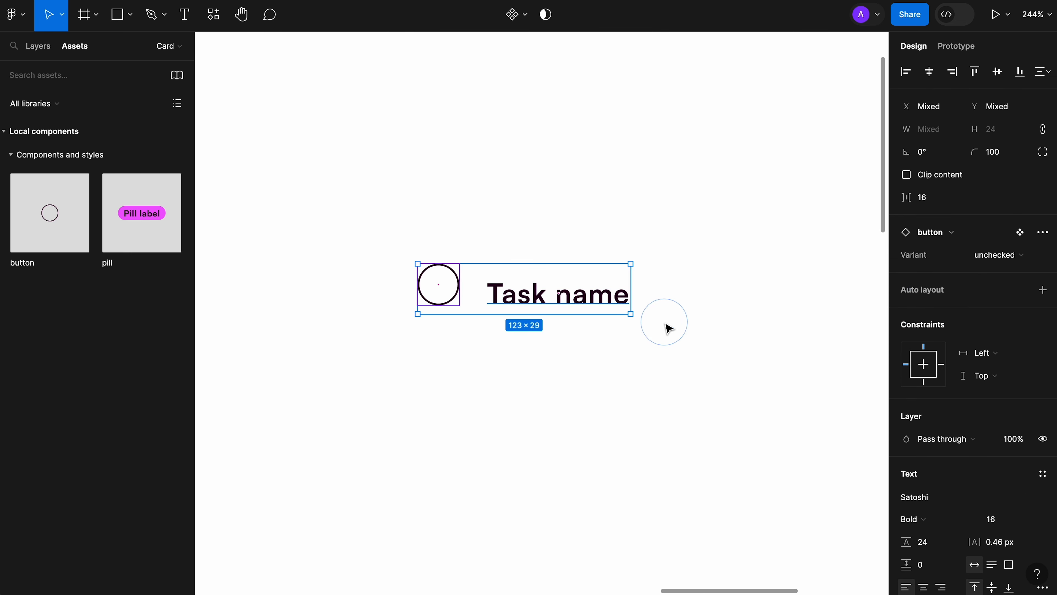
{"action": "left_click", "coordinate": [919, 291]}
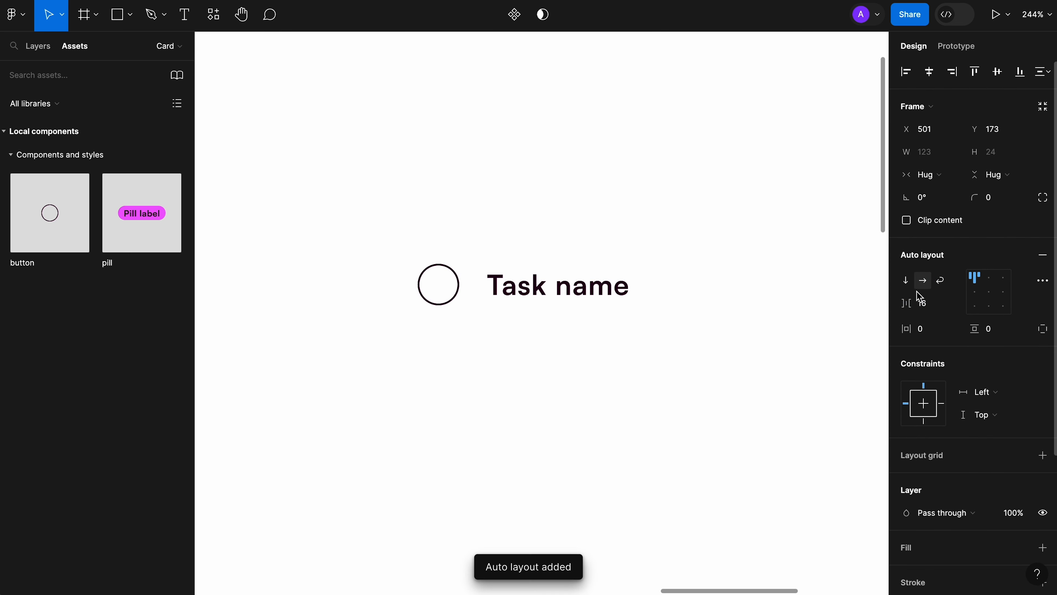
{"action": "left_click", "coordinate": [38, 48]}
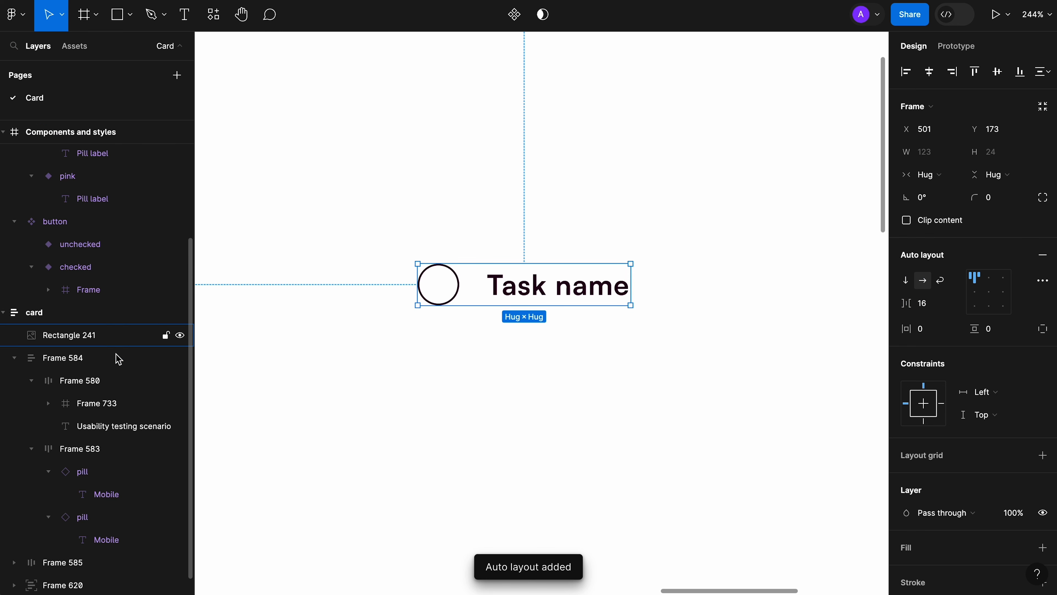
{"action": "scroll", "coordinate": [128, 372], "scroll_direction": "up", "scroll_amount": 4}
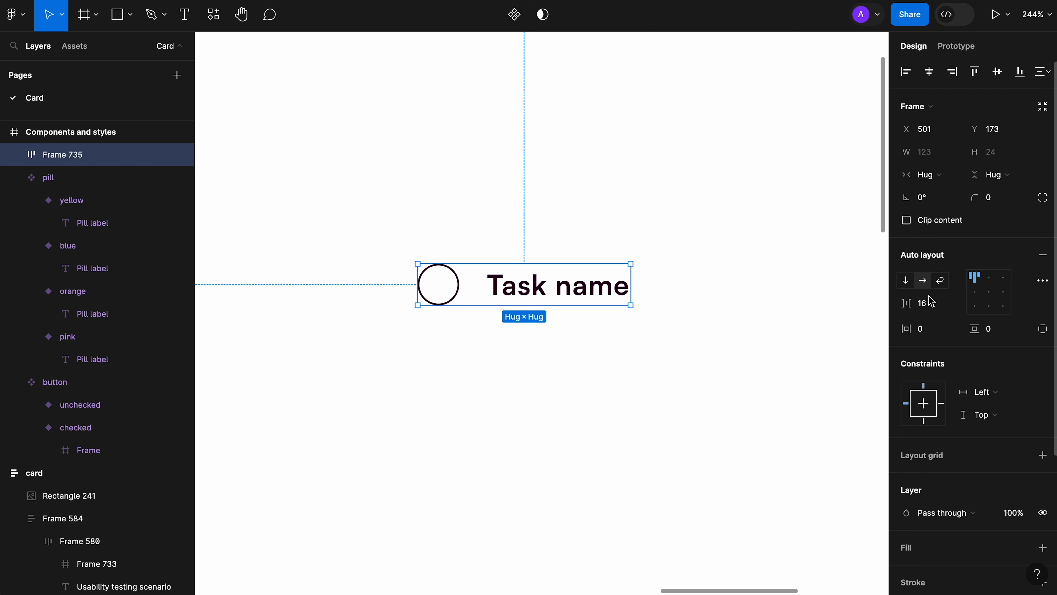
{"action": "key", "text": "super+z"}
{"action": "left_click", "coordinate": [936, 308]}
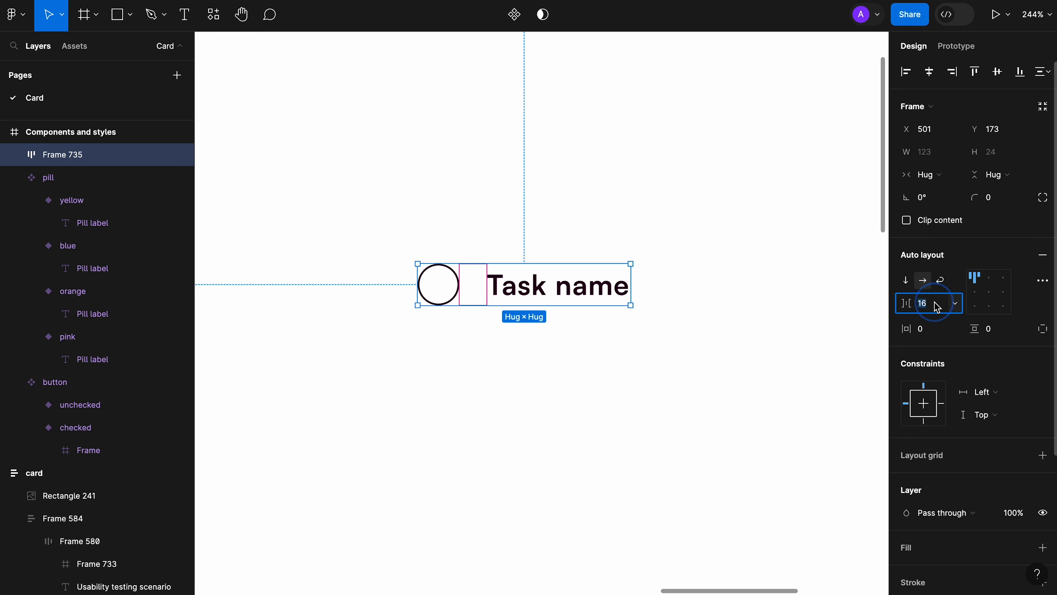
{"action": "type", "text": "8"}
{"action": "key", "text": "Tab"}
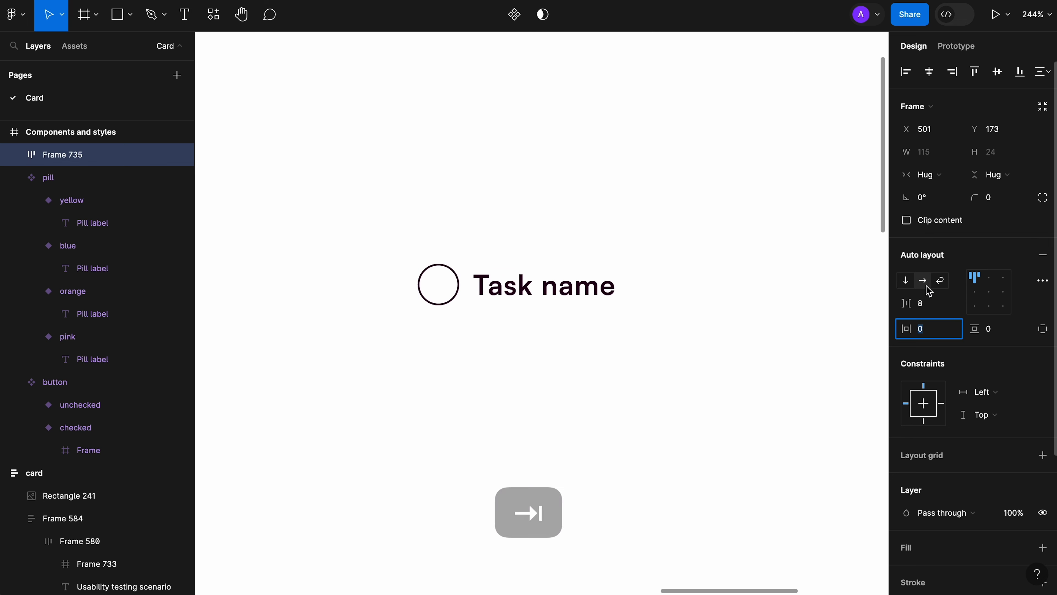
{"action": "left_click", "coordinate": [302, 156]}
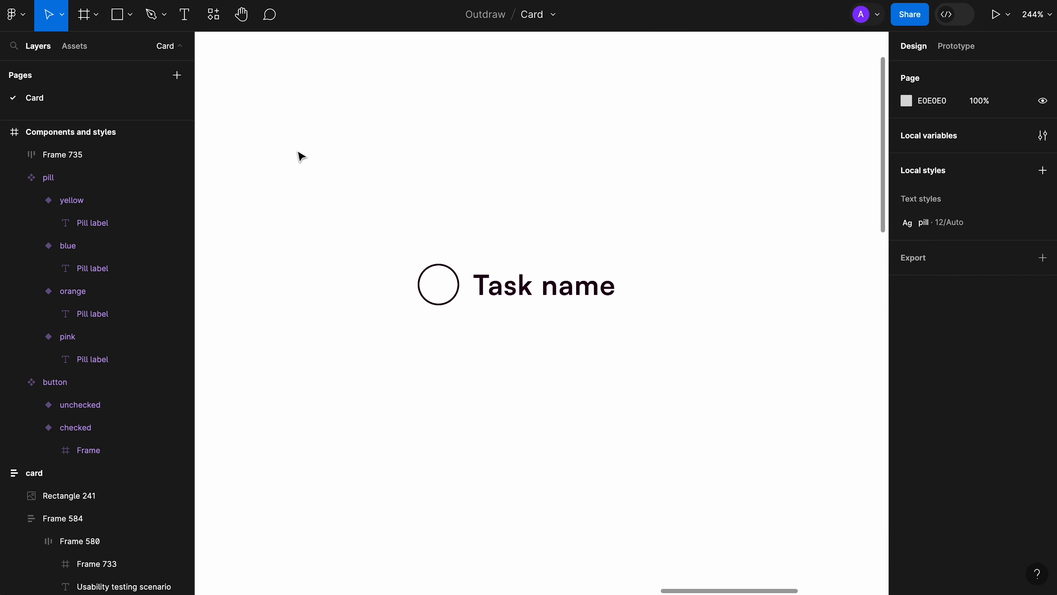
Place an instance of the pill component just below the "Task name" row and change its label to "Web".
{"action": "left_click", "coordinate": [81, 50]}
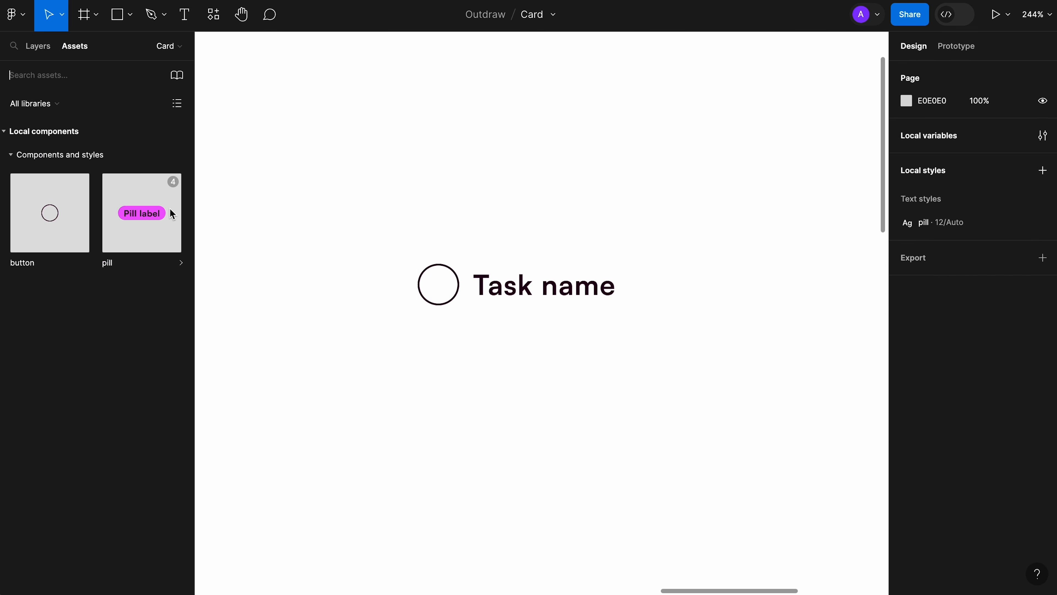
{"action": "left_click_drag", "start_coordinate": [143, 215], "coordinate": [458, 346]}
{"action": "double_click", "coordinate": [465, 340]}
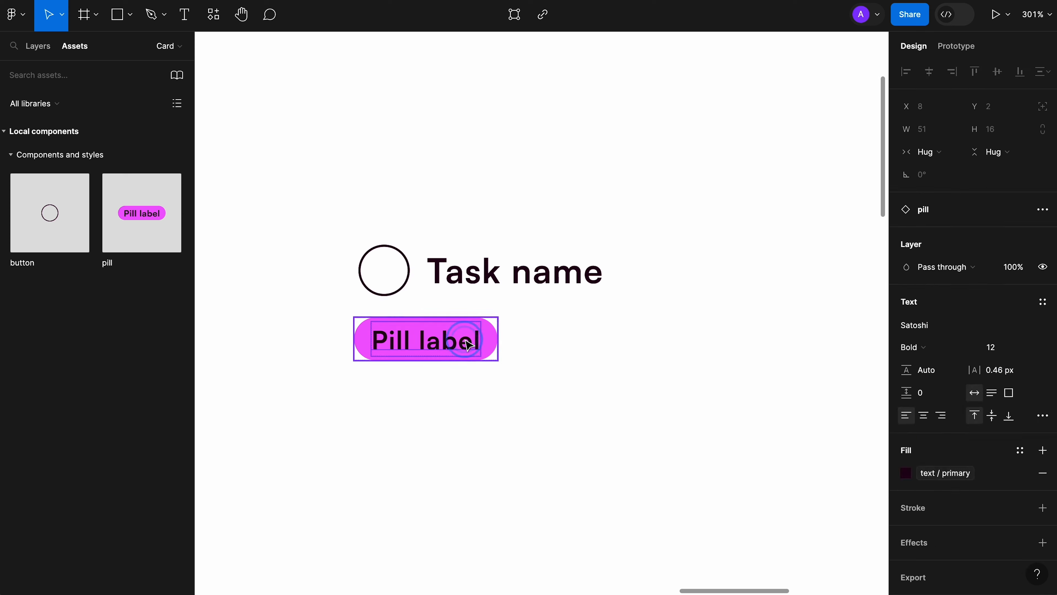
{"action": "left_click", "coordinate": [542, 354]}
{"action": "left_click", "coordinate": [465, 342]}
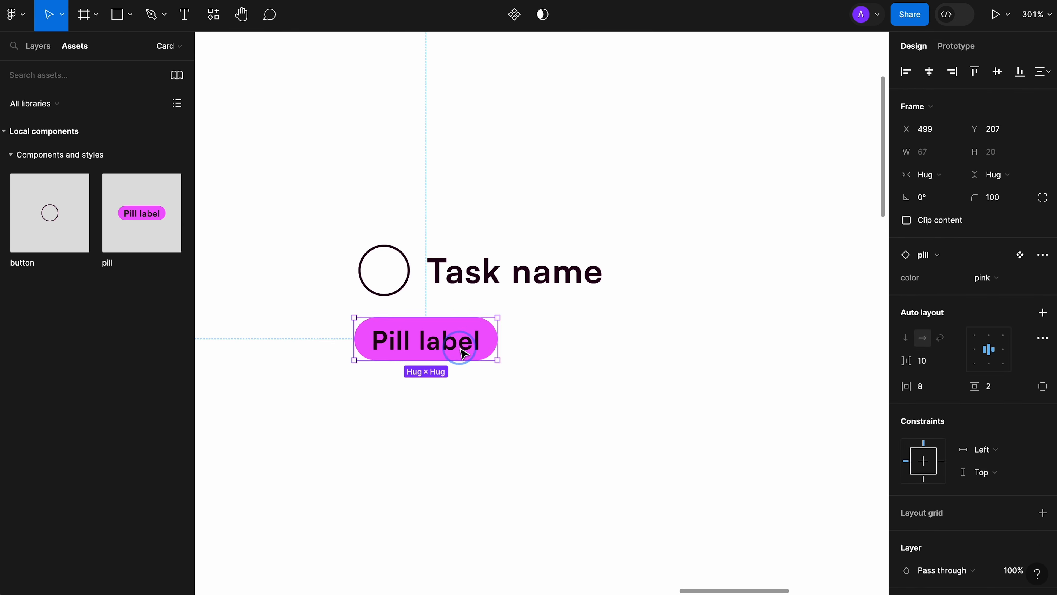
{"action": "left_click", "coordinate": [465, 342]}
{"action": "left_click", "coordinate": [461, 349]}
{"action": "double_click", "coordinate": [460, 348]}
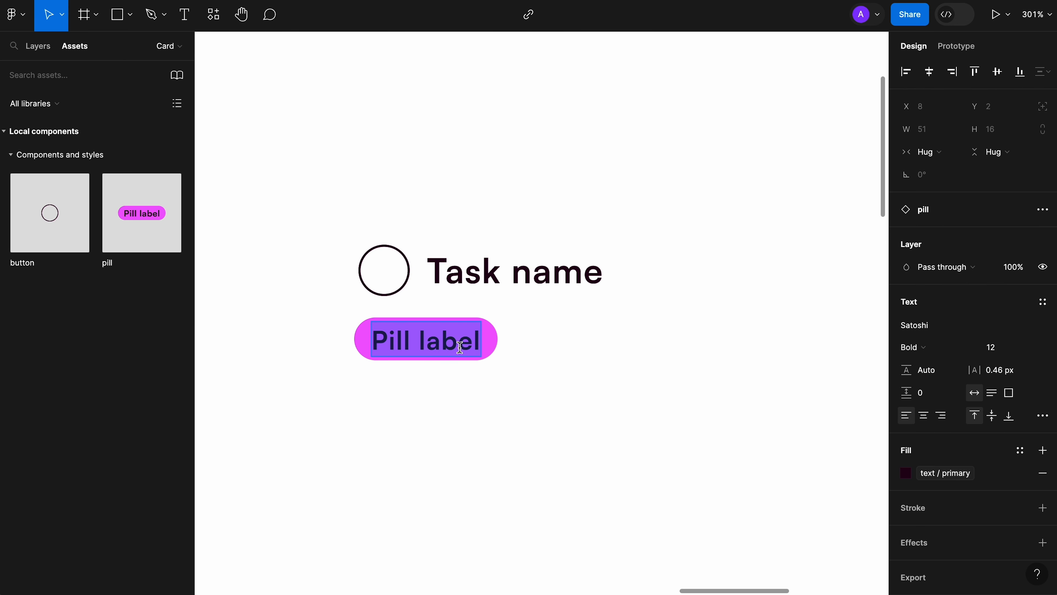
{"action": "type", "text": "Web"}
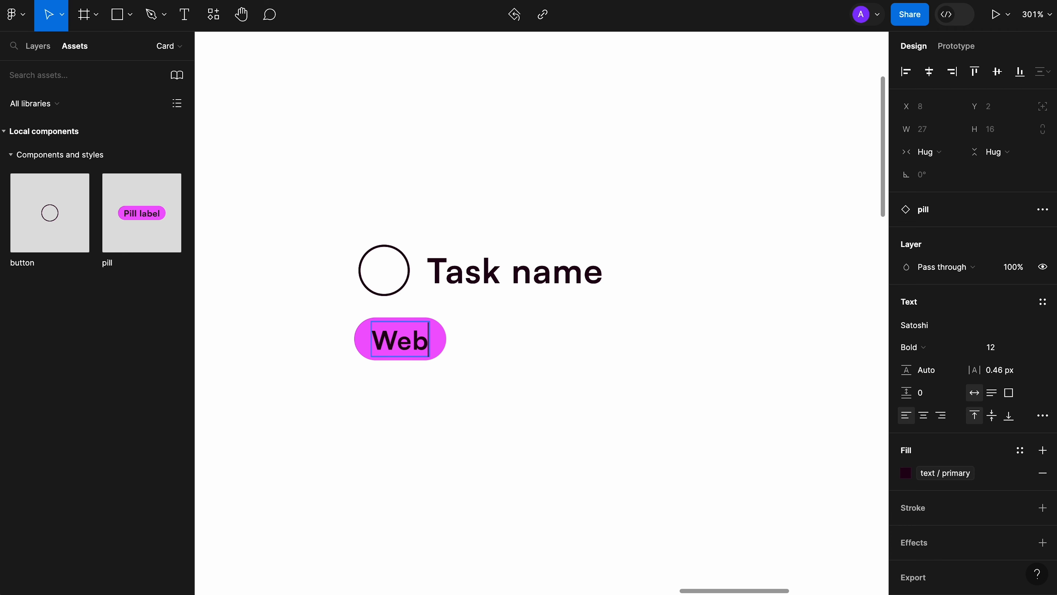
{"action": "left_click", "coordinate": [512, 380]}
Duplicate the "Web" pill just to its right, set the copy's color variant to blue and its label to "Research".
{"action": "left_click", "coordinate": [445, 337]}
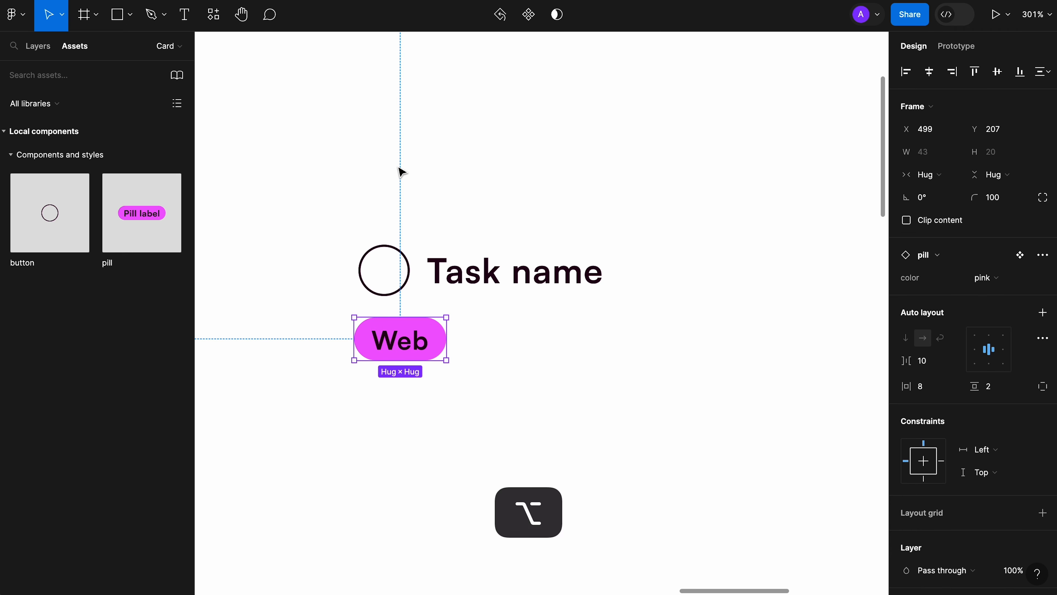
{"action": "left_click_drag", "start_coordinate": [408, 332], "coordinate": [520, 344]}
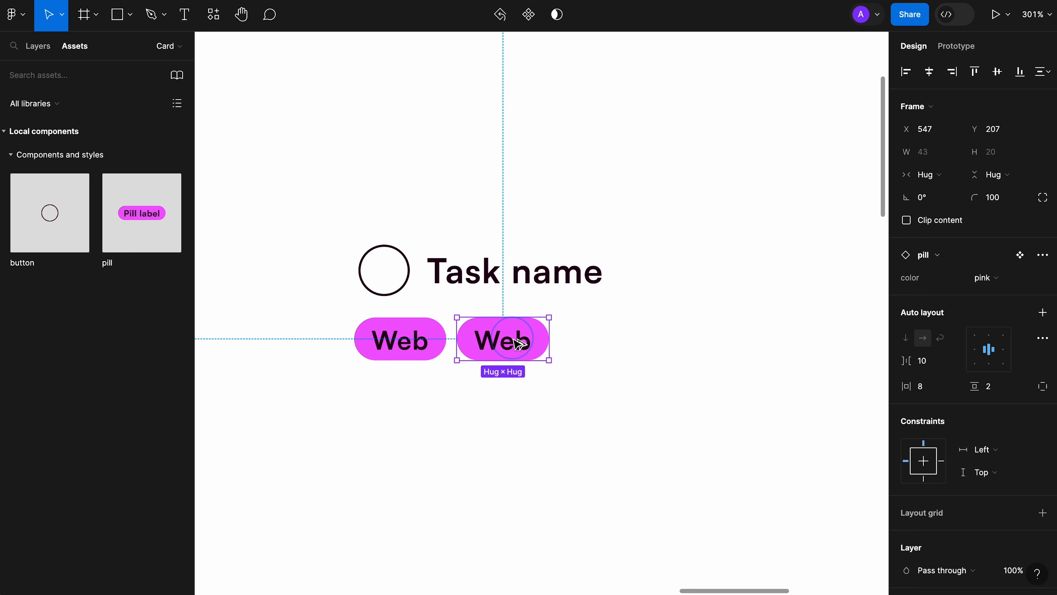
{"action": "left_click", "coordinate": [989, 278]}
{"action": "left_click", "coordinate": [984, 255]}
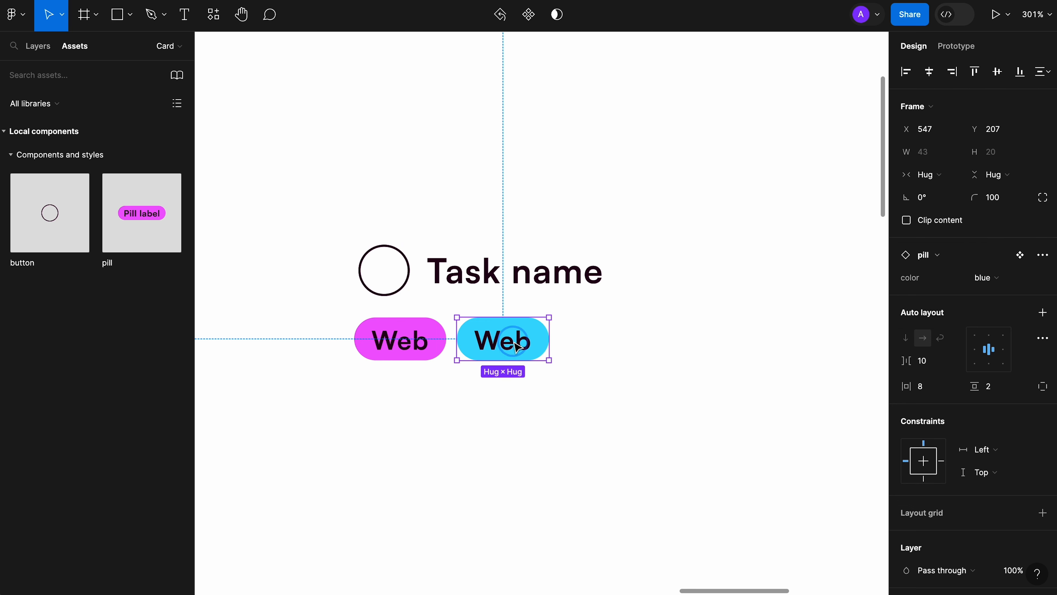
{"action": "double_click", "coordinate": [503, 339]}
{"action": "key", "text": "Return"}
{"action": "type", "text": "Research"}
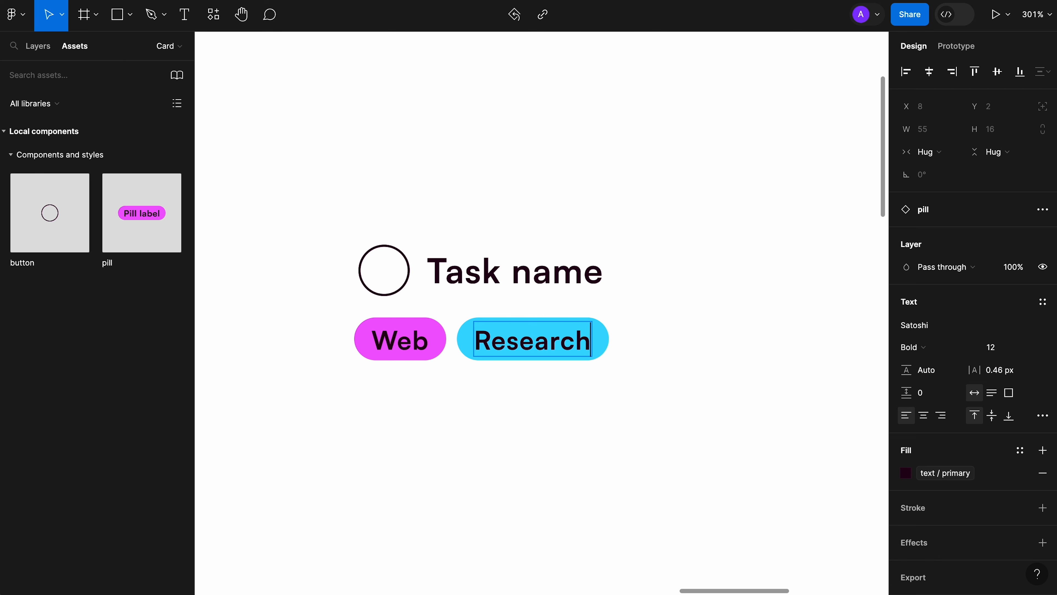
{"action": "key", "text": "Escape"}
Duplicate the "Research" pill just to its right, set the copy's color variant to yellow and its label to "Mobile".
{"action": "left_click_drag", "start_coordinate": [510, 324], "coordinate": [671, 324]}
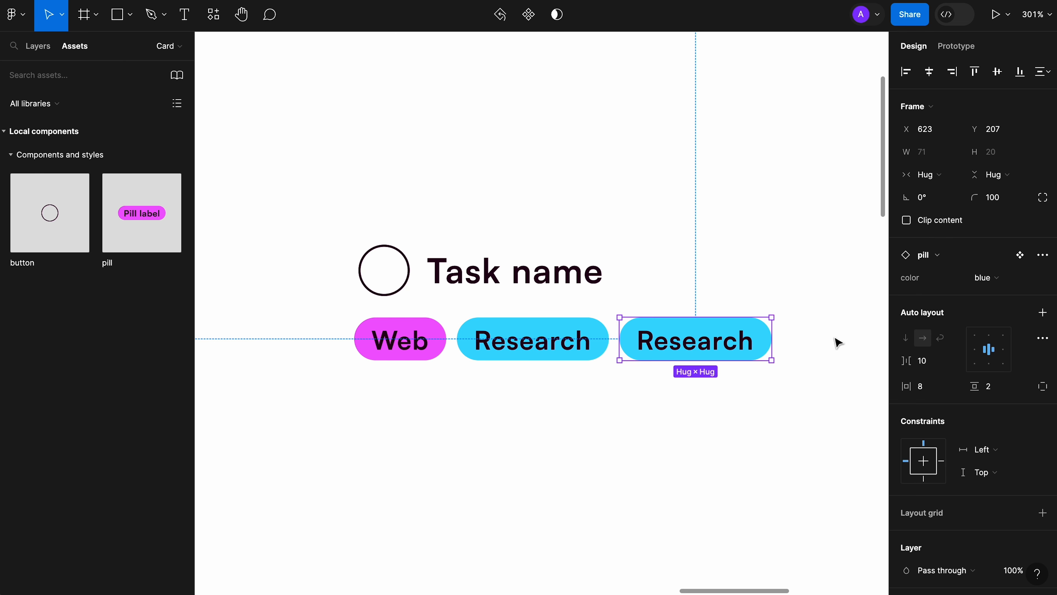
{"action": "left_click", "coordinate": [986, 277]}
{"action": "left_click", "coordinate": [974, 330]}
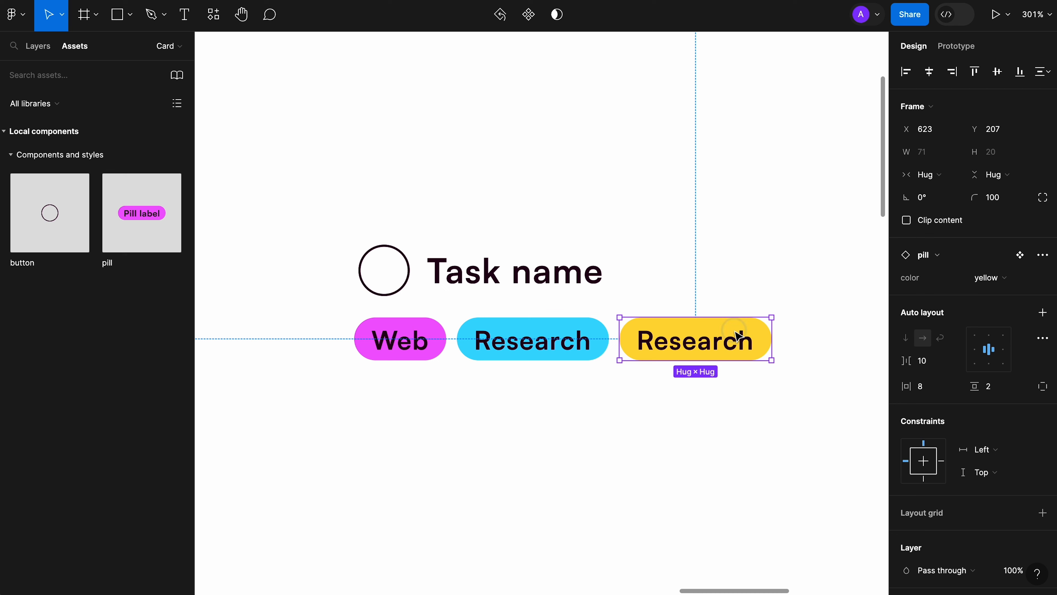
{"action": "double_click", "coordinate": [743, 337]}
{"action": "key", "text": "Return"}
{"action": "type", "text": "Mobile"}
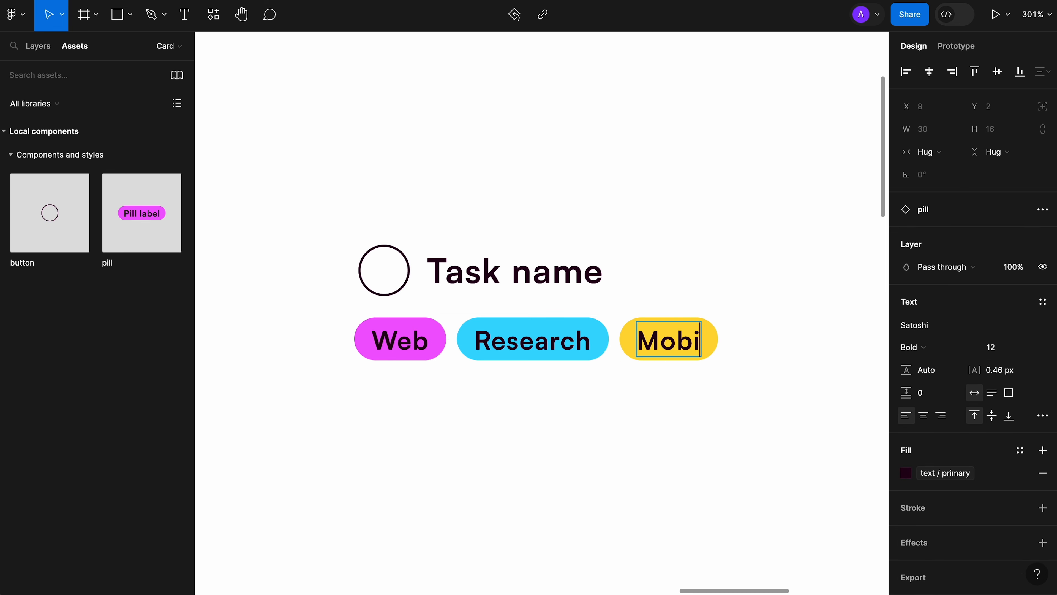
Frame the three pills together and give the frame a horizontal auto layout with a gap of 6.
{"action": "left_click_drag", "start_coordinate": [809, 385], "coordinate": [342, 323]}
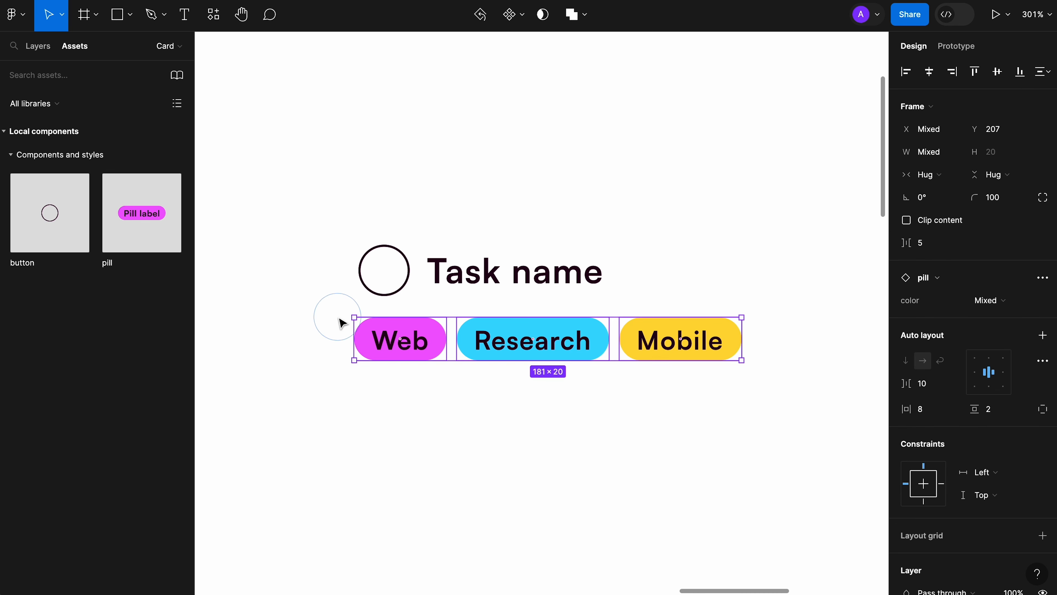
{"action": "right_click", "coordinate": [557, 347]}
{"action": "left_click", "coordinate": [604, 300]}
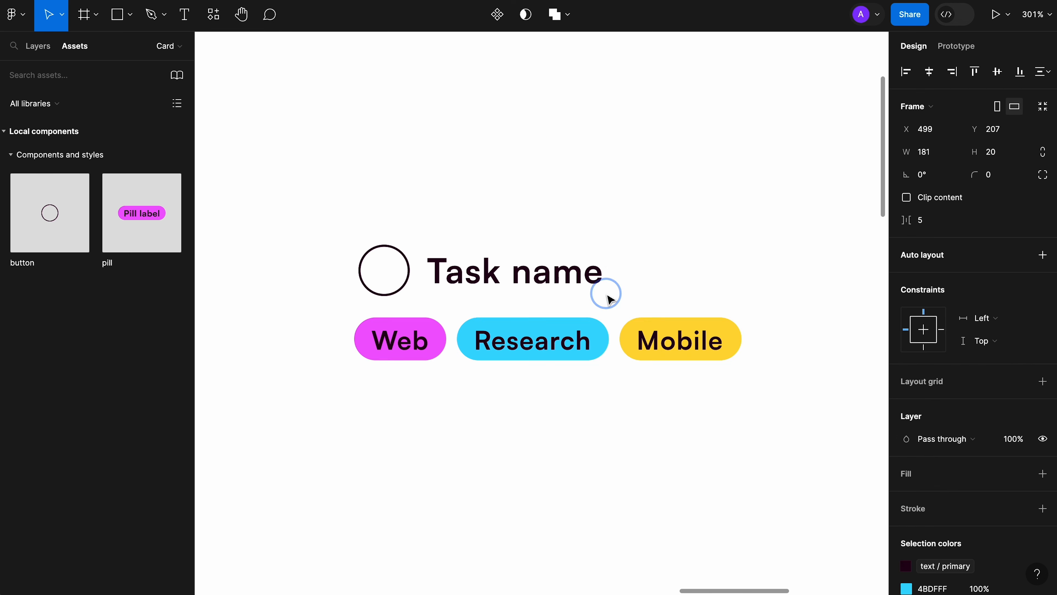
{"action": "left_click", "coordinate": [944, 259]}
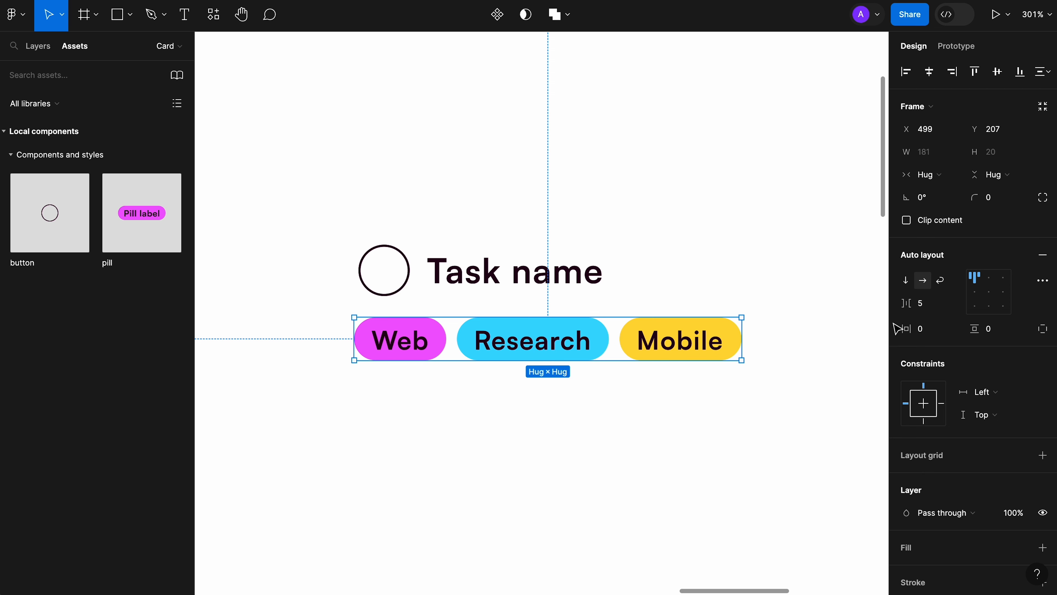
{"action": "left_click", "coordinate": [928, 306]}
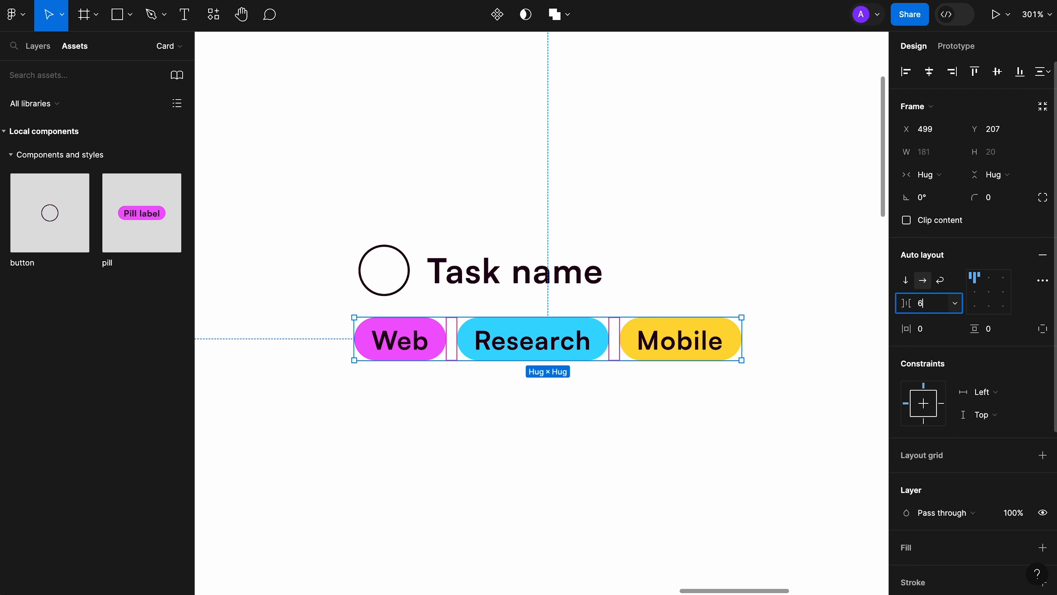
{"action": "key", "text": "Tab"}
Add a second copy of the "Research" and "Mobile" pills at the end of the pill row.
{"action": "scroll", "coordinate": [654, 366], "scroll_direction": "up", "scroll_amount": 1}
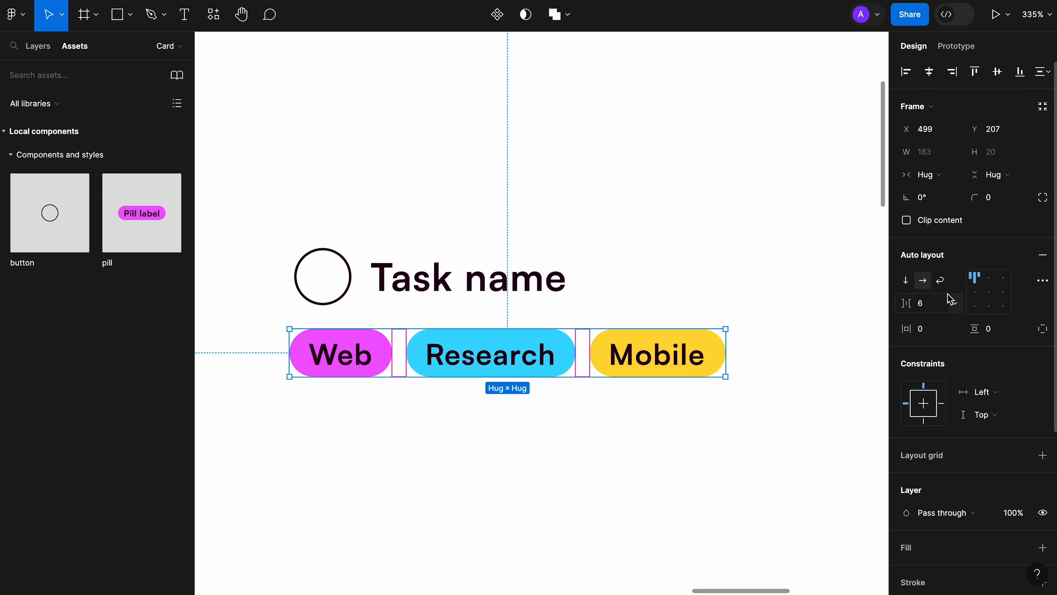
{"action": "left_click", "coordinate": [664, 363]}
{"action": "left_click", "coordinate": [502, 363], "text": "shift"}
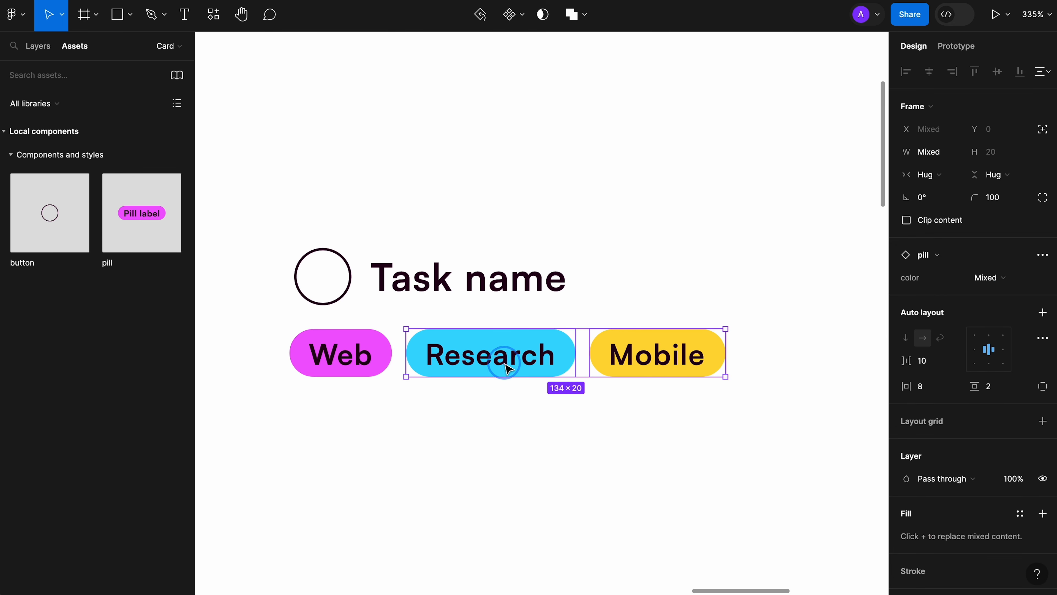
{"action": "key", "text": "super+c"}
{"action": "key", "text": "super+v"}
{"action": "left_click", "coordinate": [568, 462]}
{"action": "scroll", "coordinate": [568, 462], "scroll_direction": "down", "scroll_amount": 5}
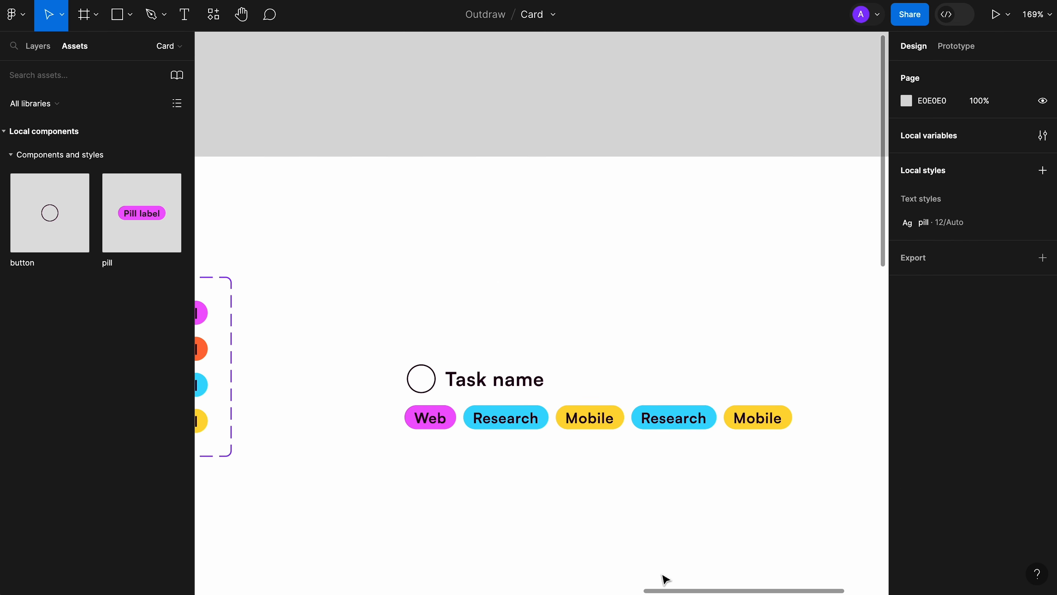
Set the pill row's auto layout to wrap and narrow the frame to about 255 wide.
{"action": "left_click", "coordinate": [713, 427]}
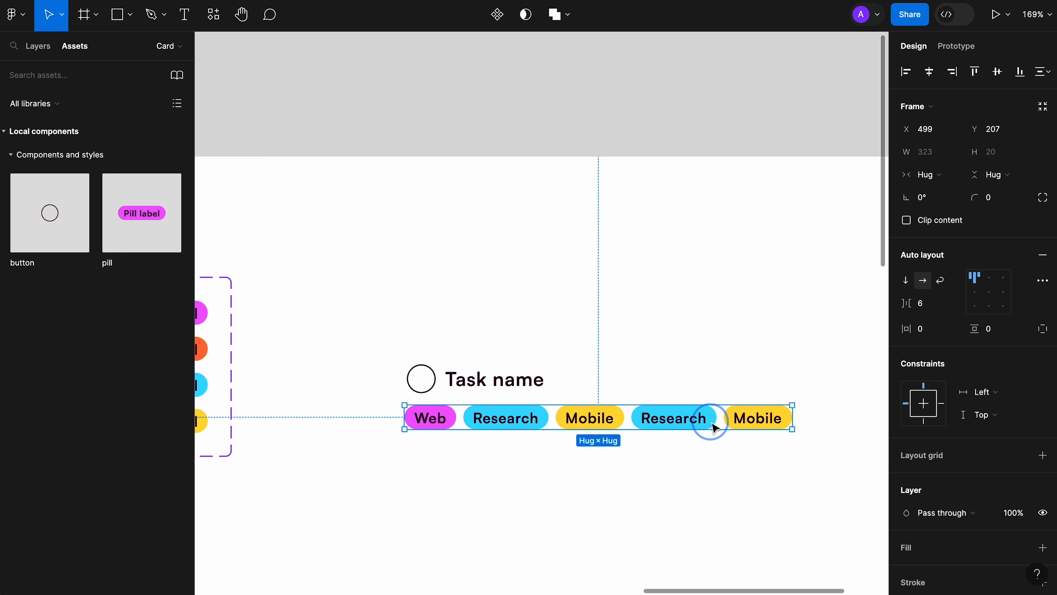
{"action": "left_click", "coordinate": [941, 282]}
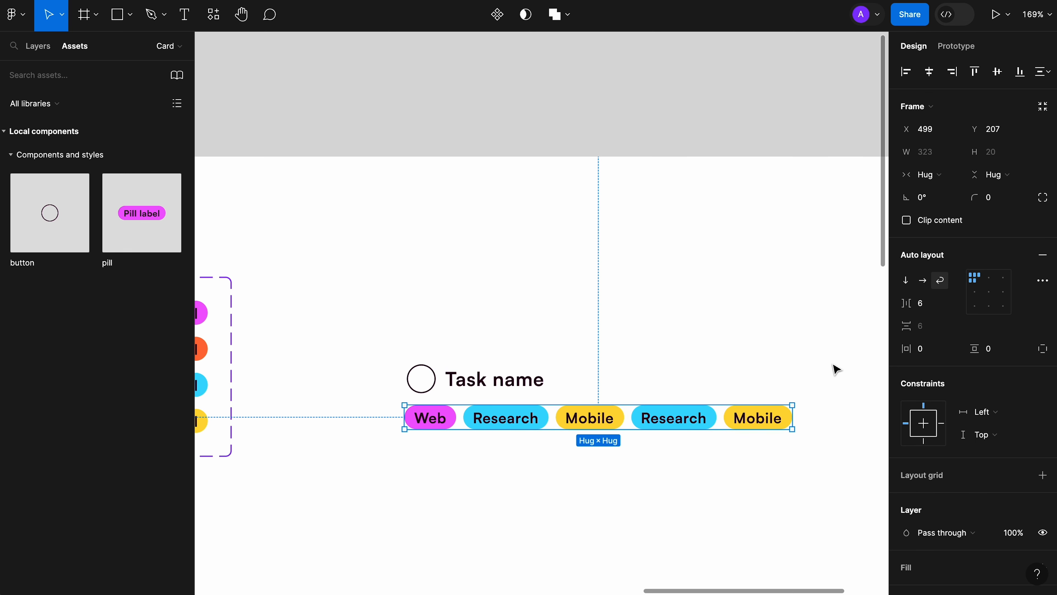
{"action": "left_click_drag", "start_coordinate": [797, 415], "coordinate": [712, 416]}
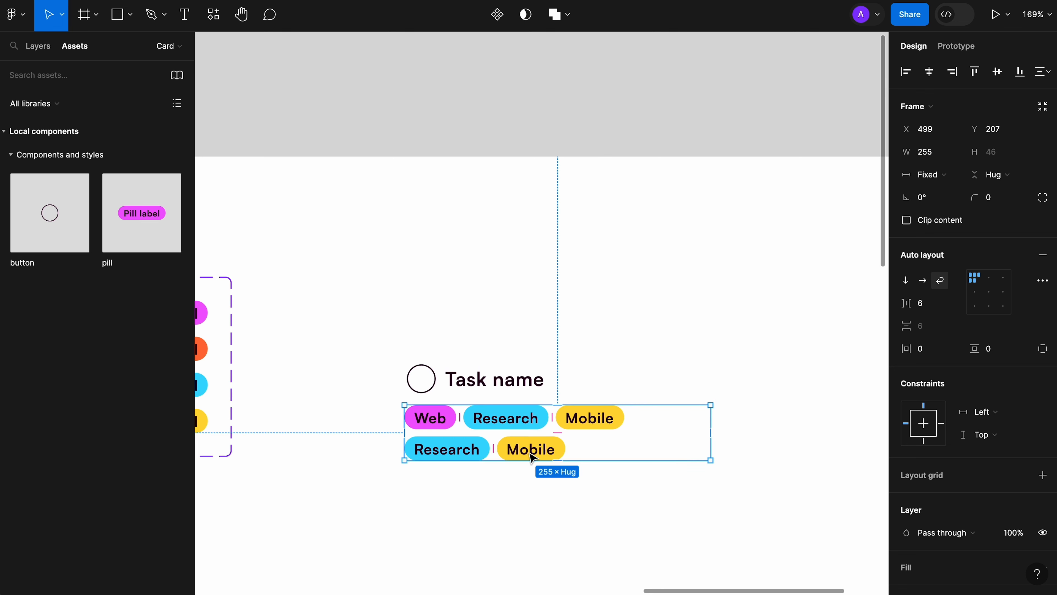
Set the vertical gap between the wrapped pill rows to 6.
{"action": "left_click", "coordinate": [754, 450]}
{"action": "left_click", "coordinate": [673, 456]}
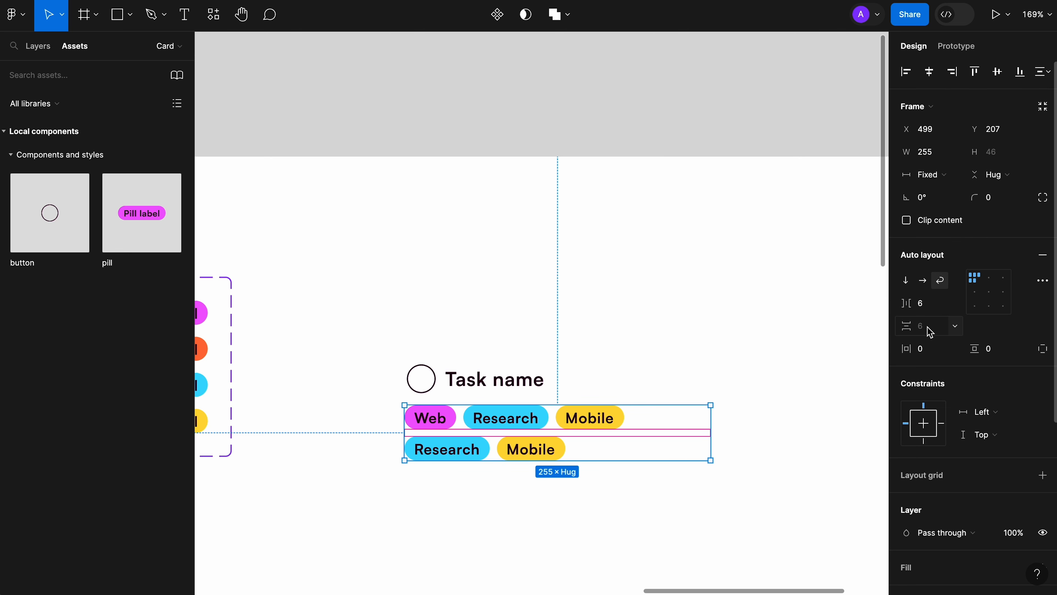
{"action": "left_click", "coordinate": [930, 332]}
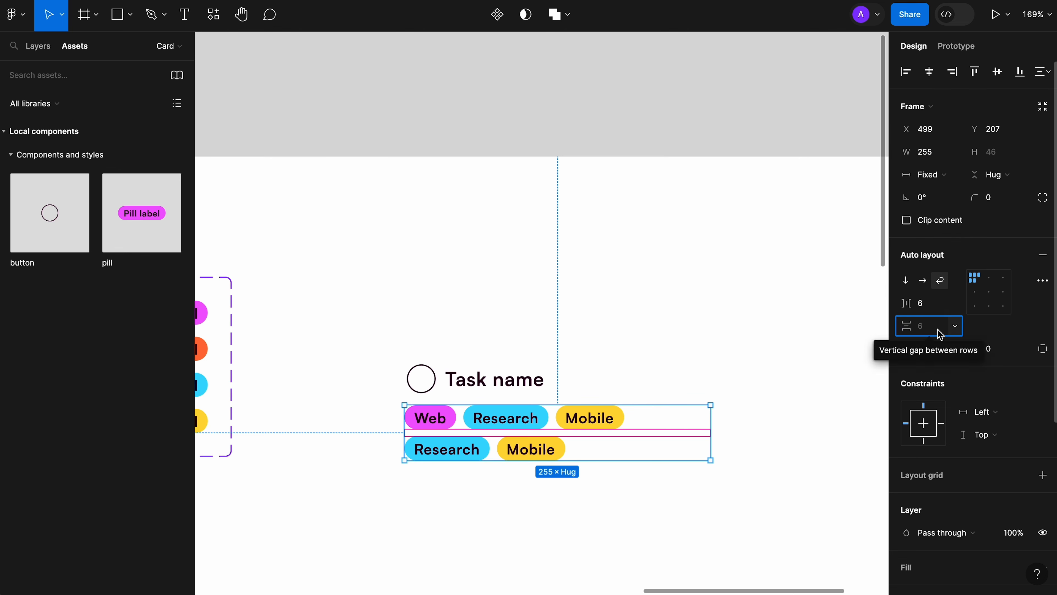
{"action": "key", "text": "Tab"}
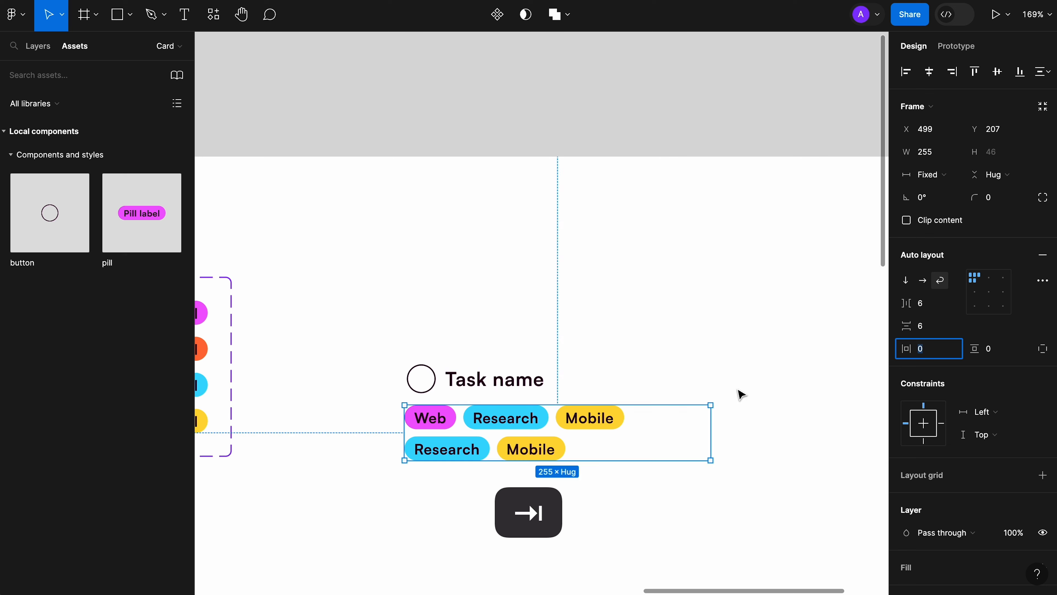
Try a vertical gap of 12 between the wrapped pill rows and undo it.
{"action": "left_click", "coordinate": [931, 327]}
{"action": "type", "text": "12"}
{"action": "key", "text": "Tab"}
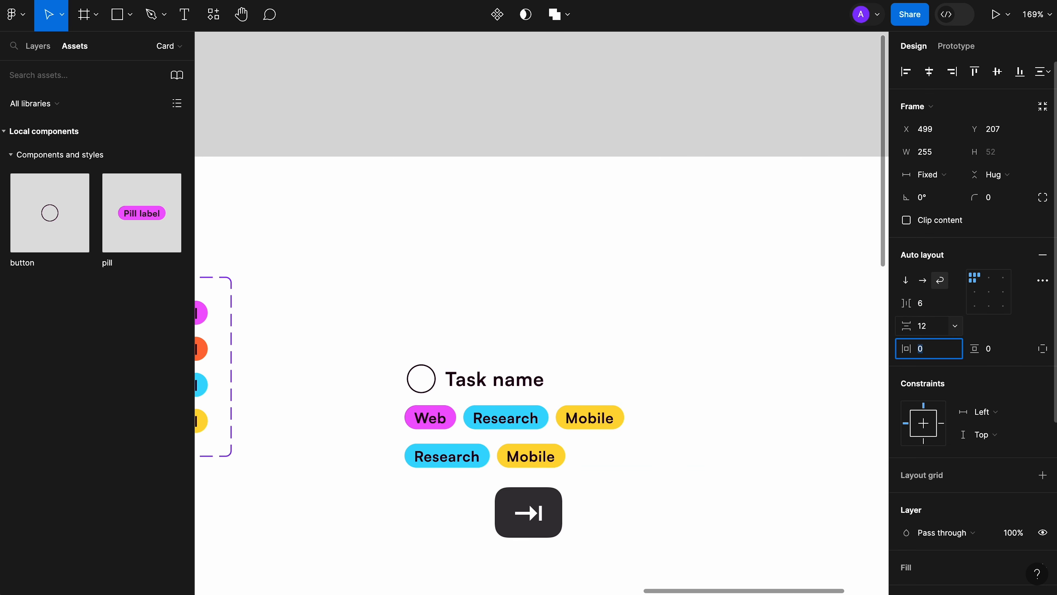
{"action": "key", "text": "super+z"}
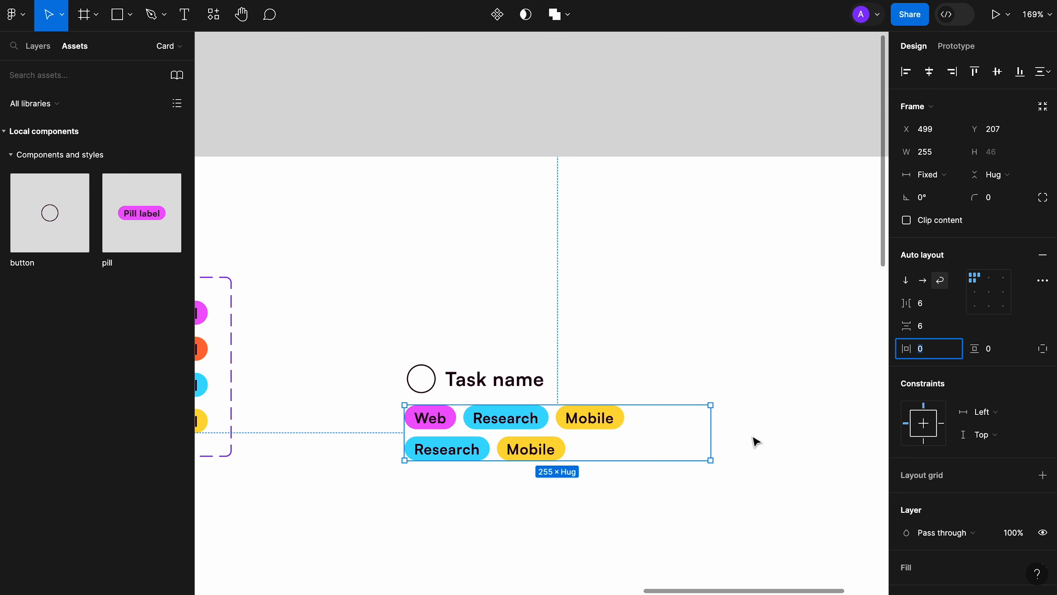
Delete the second-row "Research" and "Mobile" pills and narrow the pill frame to about 209 wide.
{"action": "left_click", "coordinate": [531, 449]}
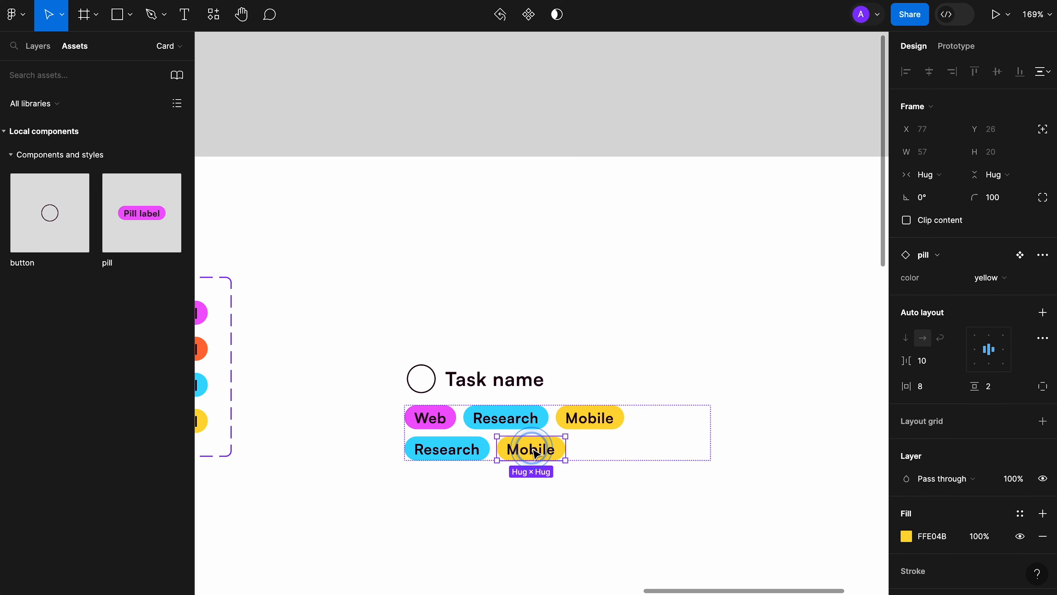
{"action": "left_click", "coordinate": [477, 458], "text": "shift"}
{"action": "key", "text": "Delete"}
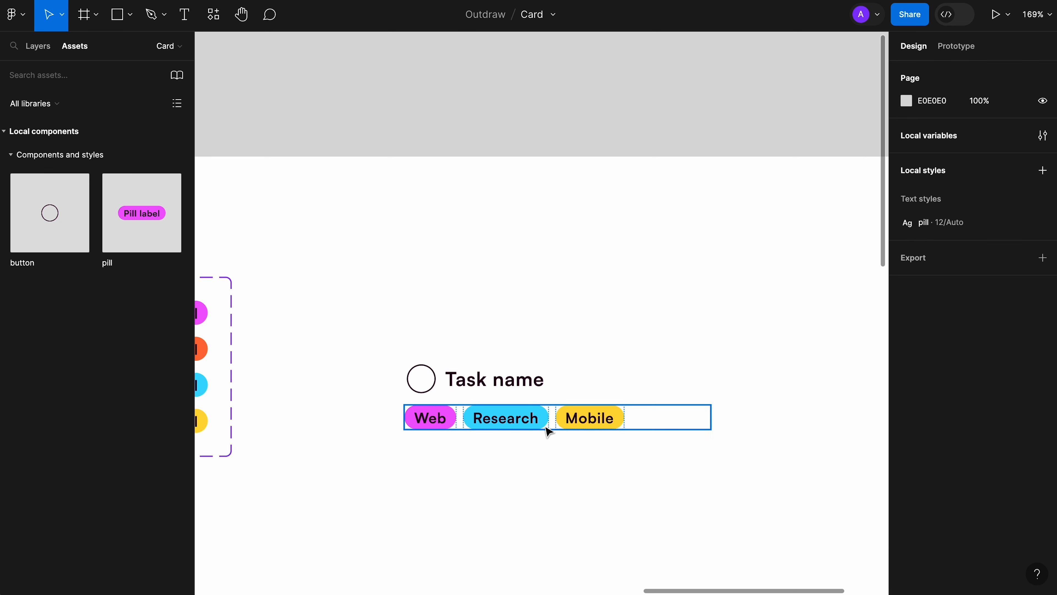
{"action": "left_click", "coordinate": [660, 421]}
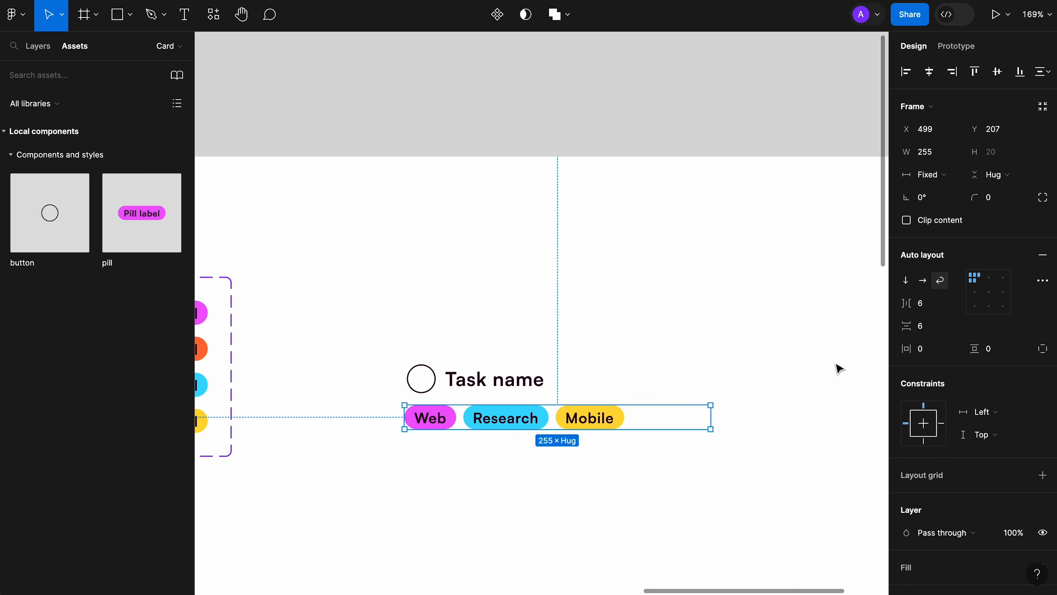
{"action": "left_click_drag", "start_coordinate": [710, 416], "coordinate": [656, 411]}
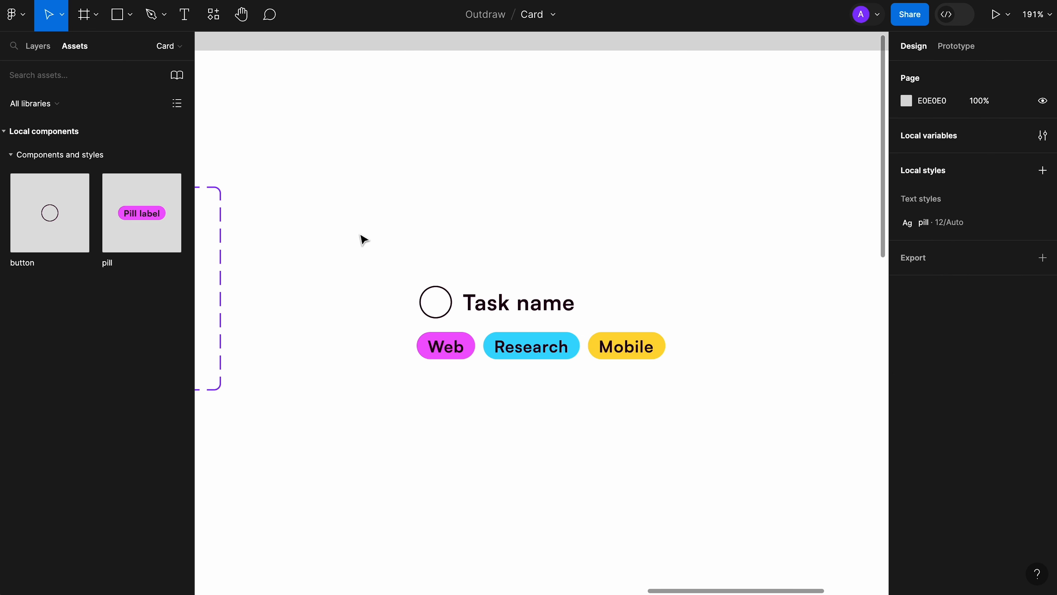
Frame the "Task name" row and the pill row together in a vertical auto layout with a gap of 8.
{"action": "left_click_drag", "start_coordinate": [364, 224], "coordinate": [722, 412]}
{"action": "right_click", "coordinate": [654, 345]}
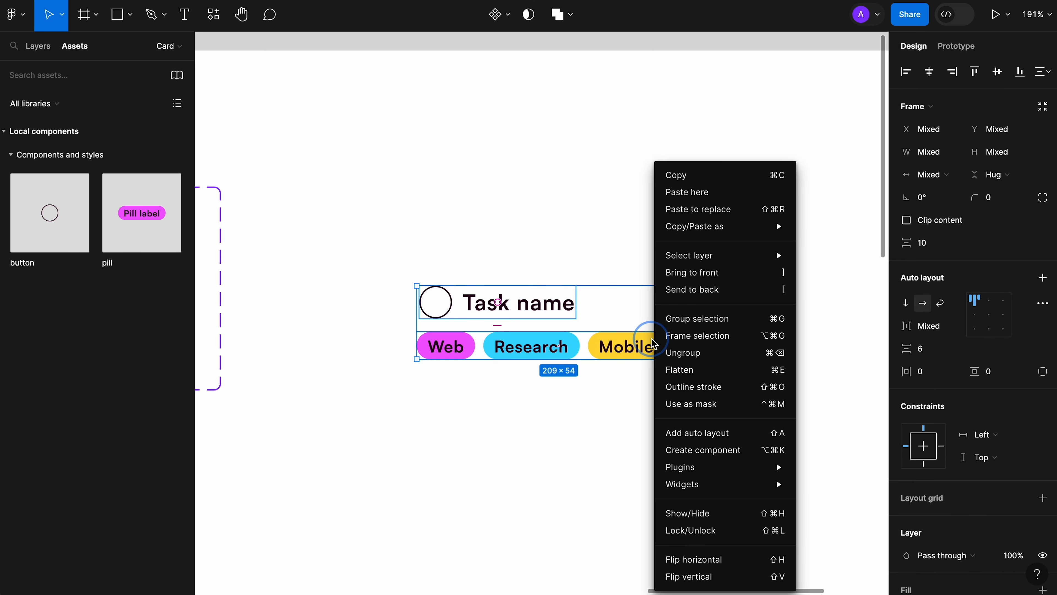
{"action": "left_click", "coordinate": [733, 336]}
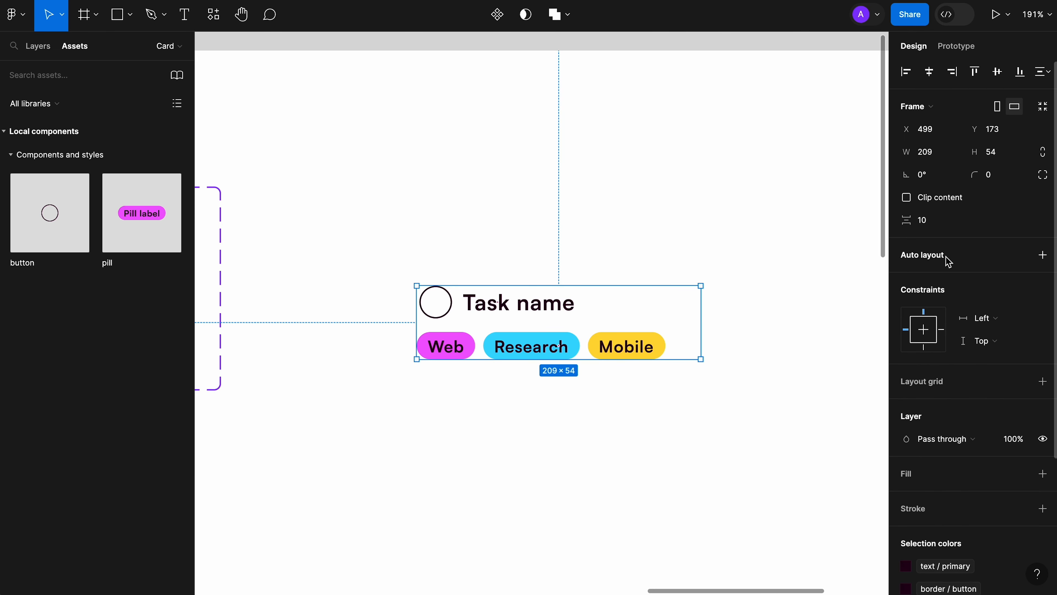
{"action": "key", "text": "shift+a"}
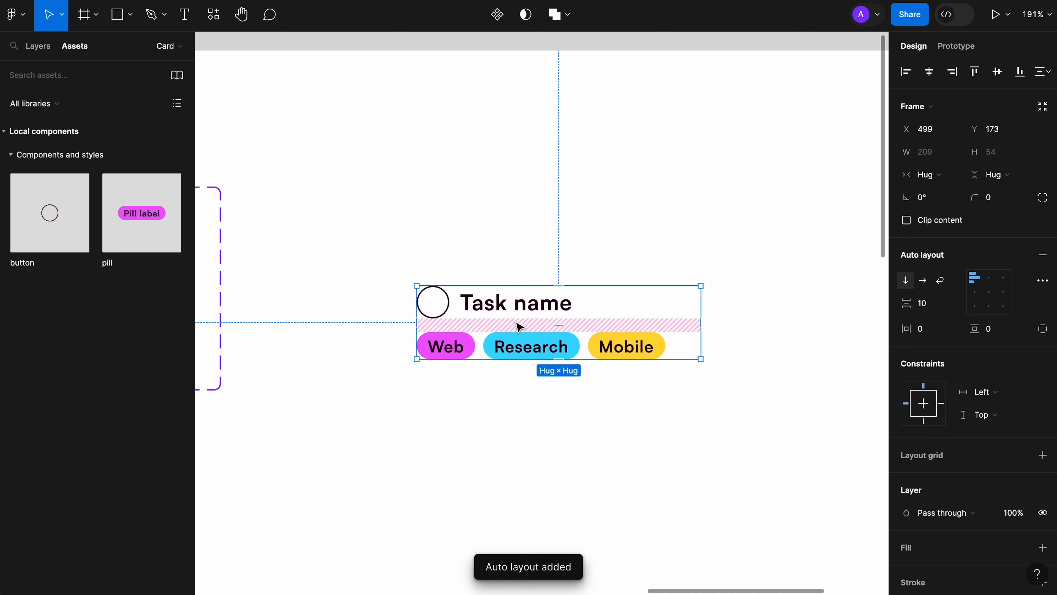
{"action": "left_click", "coordinate": [928, 310]}
{"action": "key", "text": "Down"}
{"action": "key", "text": "Down"}
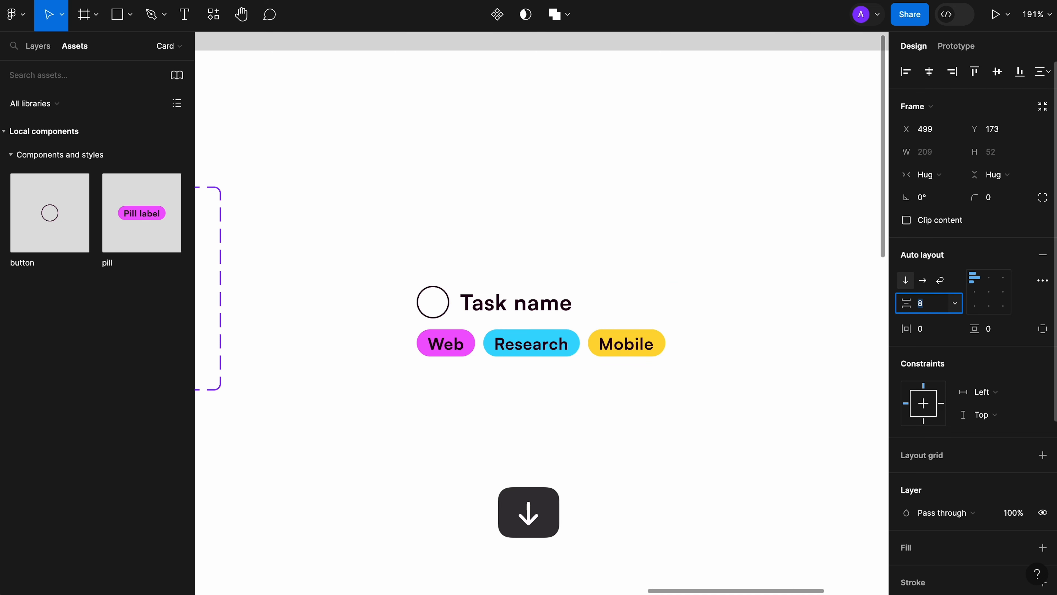
Set the "Task name" row and the text inside it to Fill container width.
{"action": "left_click", "coordinate": [532, 308]}
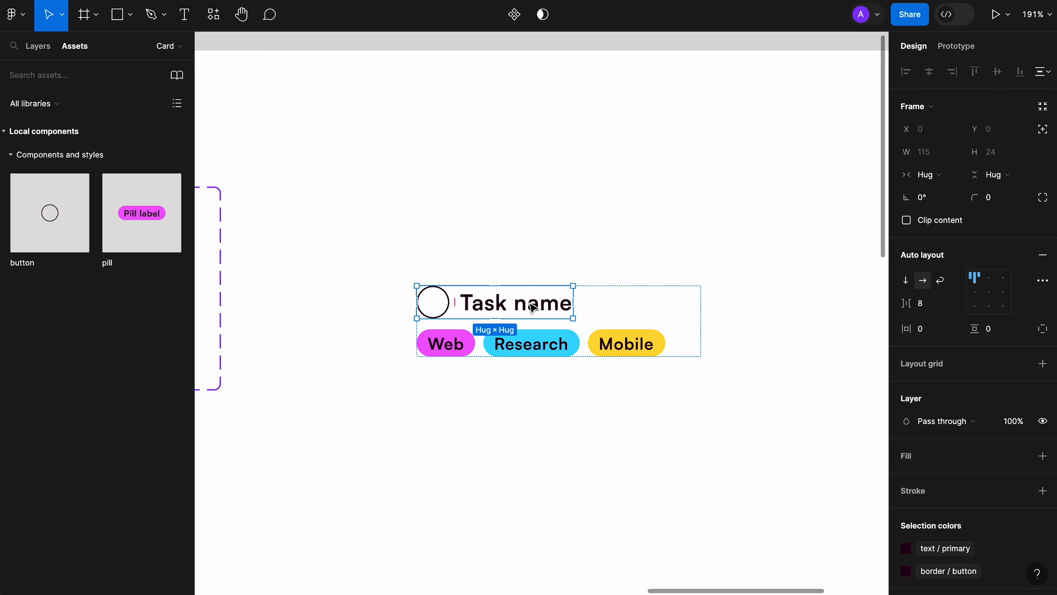
{"action": "left_click", "coordinate": [948, 180]}
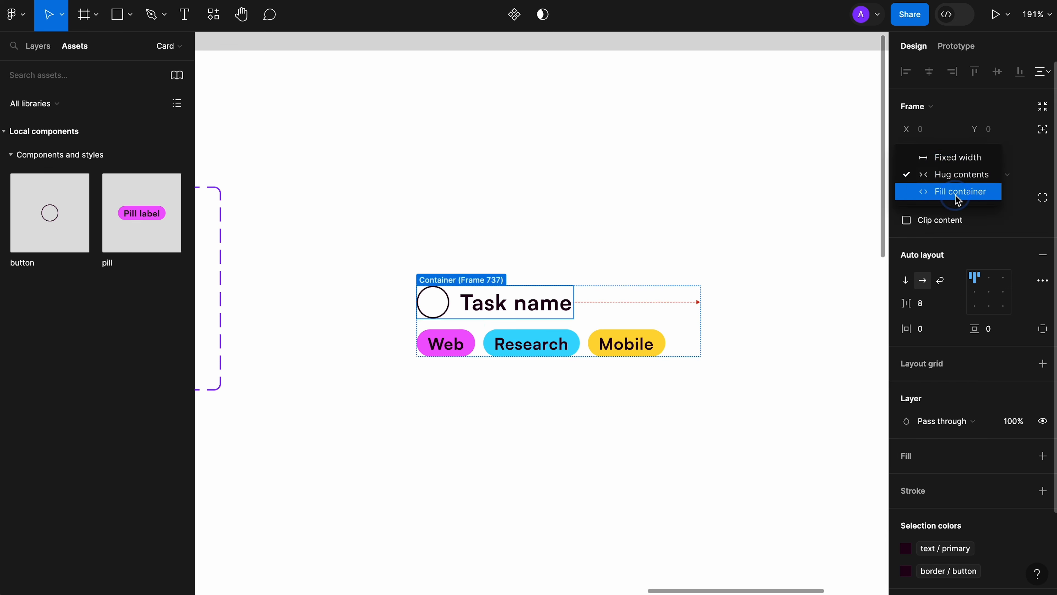
{"action": "left_click", "coordinate": [956, 196]}
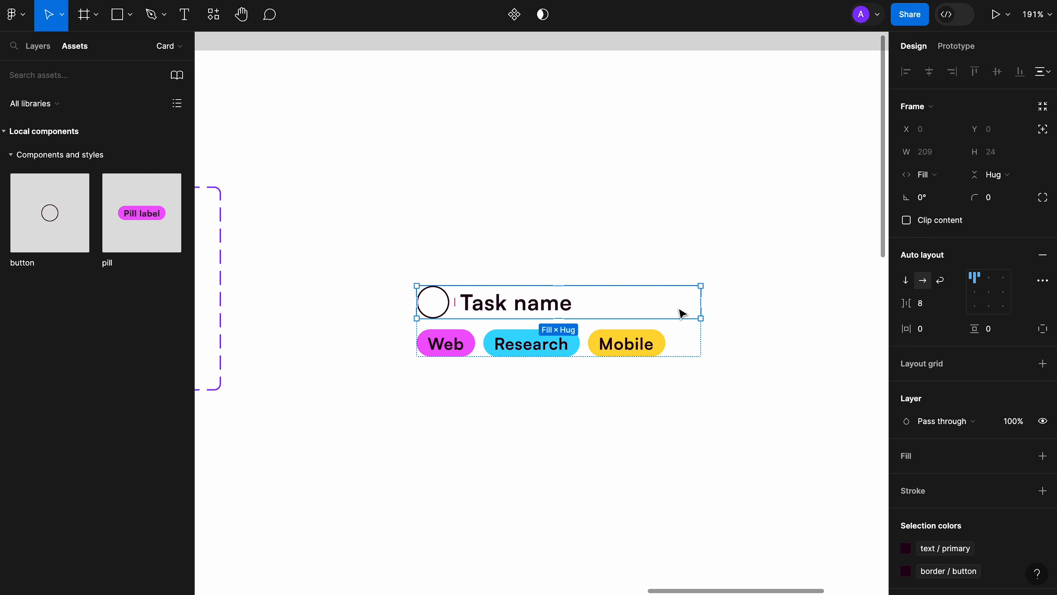
{"action": "left_click", "coordinate": [565, 310]}
{"action": "left_click", "coordinate": [931, 152]}
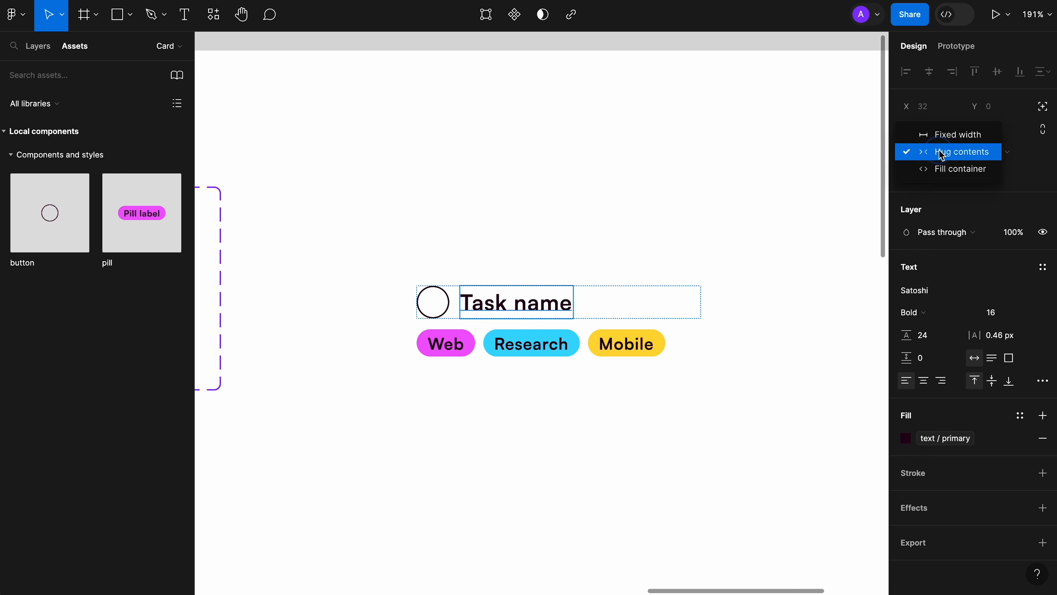
{"action": "left_click", "coordinate": [940, 168]}
Try pasting a second copy of "Task name" after the title text and undo it.
{"action": "double_click", "coordinate": [560, 302]}
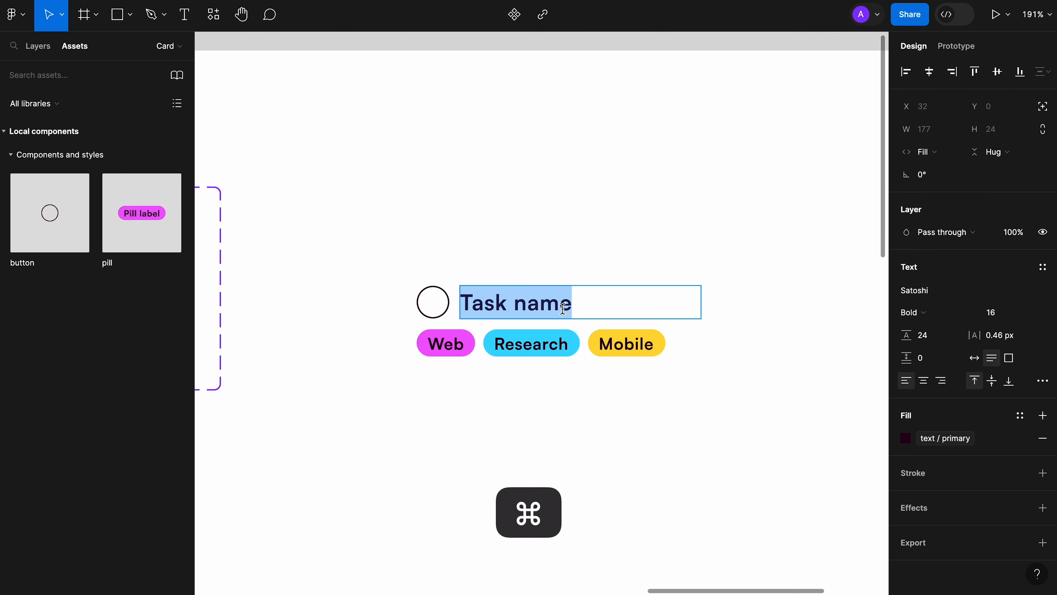
{"action": "key", "text": "super+c"}
{"action": "key", "text": "Right"}
{"action": "key", "text": "super+v"}
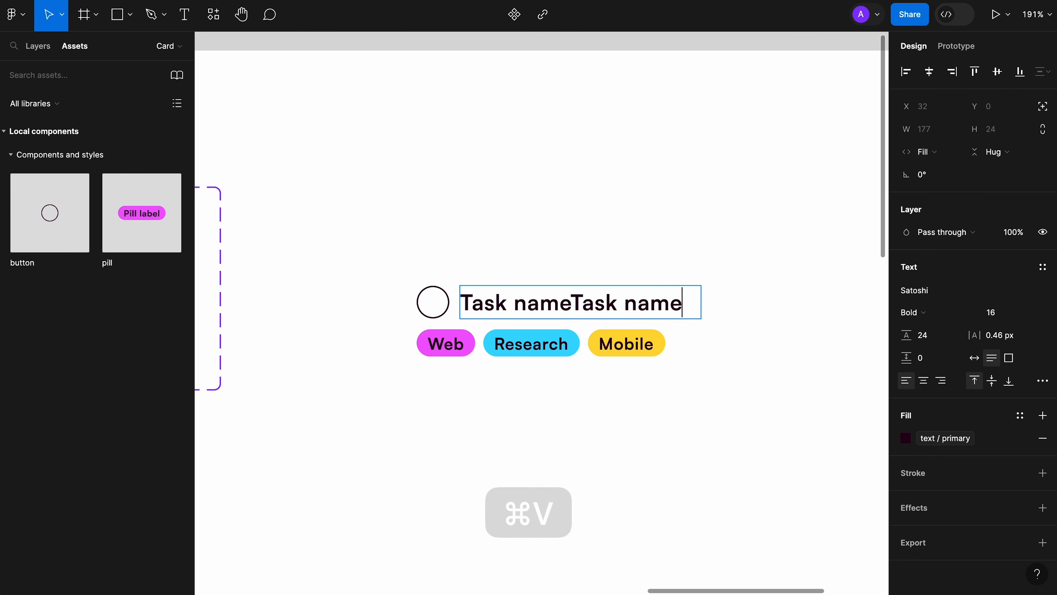
{"action": "key", "text": "super+z"}
{"action": "key", "text": "Escape"}
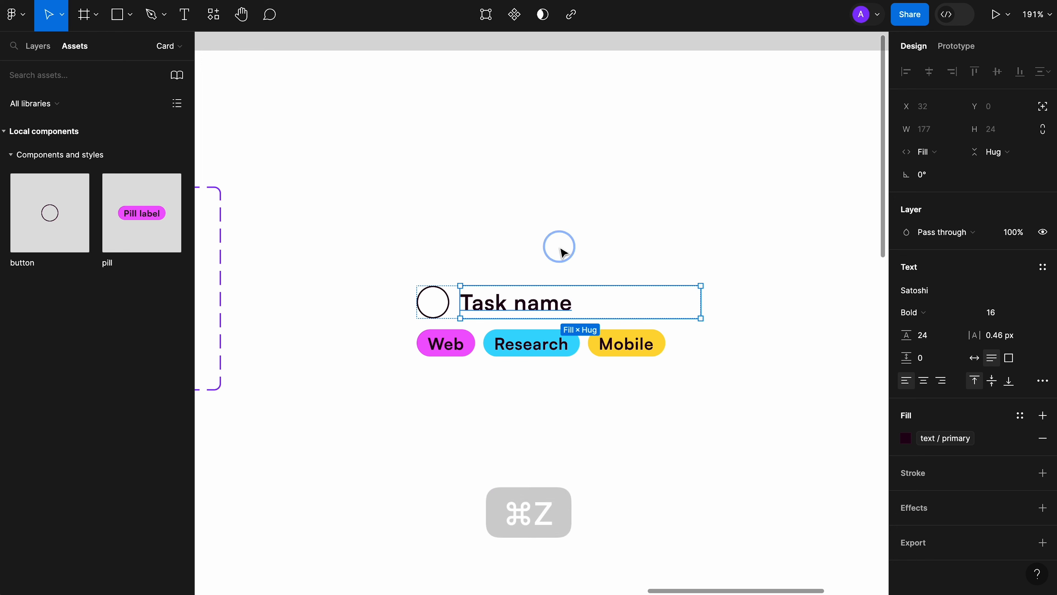
Set the pill row's width to Fill container.
{"action": "left_click", "coordinate": [557, 354]}
{"action": "left_click", "coordinate": [943, 183]}
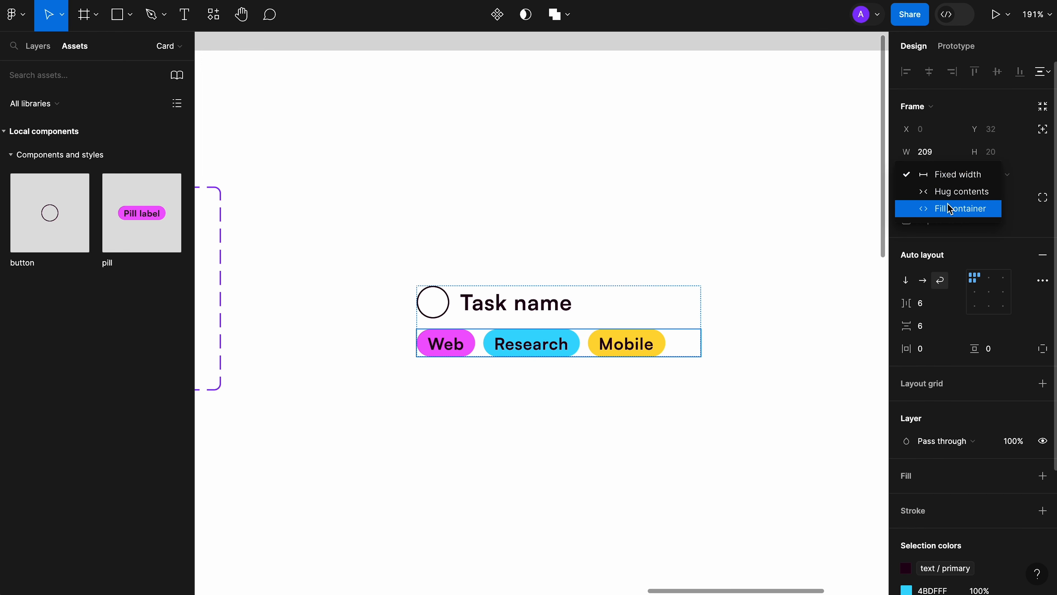
{"action": "left_click", "coordinate": [957, 213]}
{"action": "left_click", "coordinate": [767, 292]}
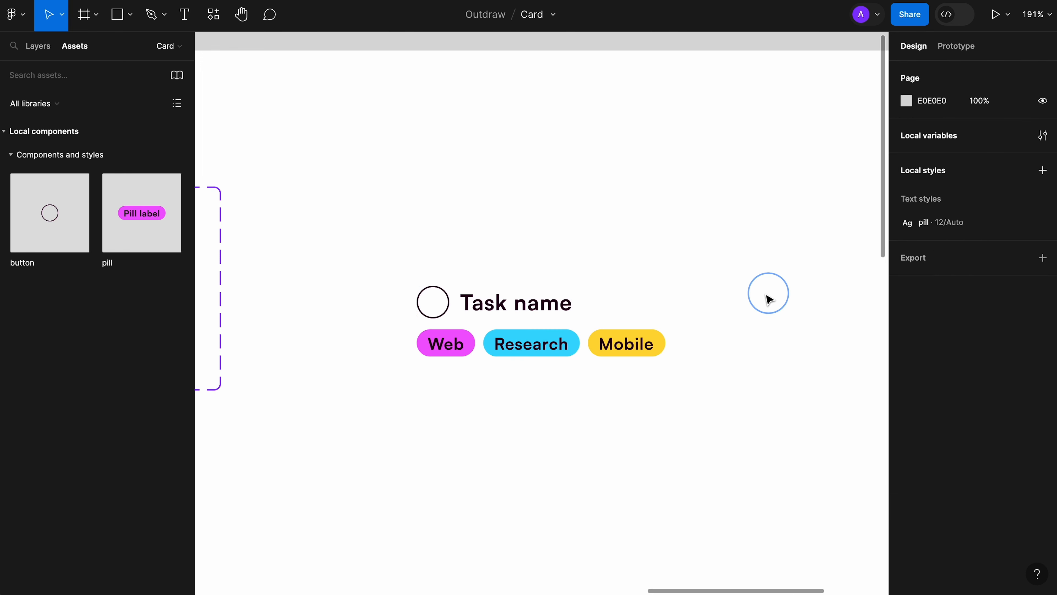
Widen the task item frame to about 254 and inspect how its title and pill rows resize.
{"action": "left_click", "coordinate": [663, 314]}
{"action": "left_click_drag", "start_coordinate": [666, 309], "coordinate": [761, 308]}
{"action": "left_click", "coordinate": [559, 311]}
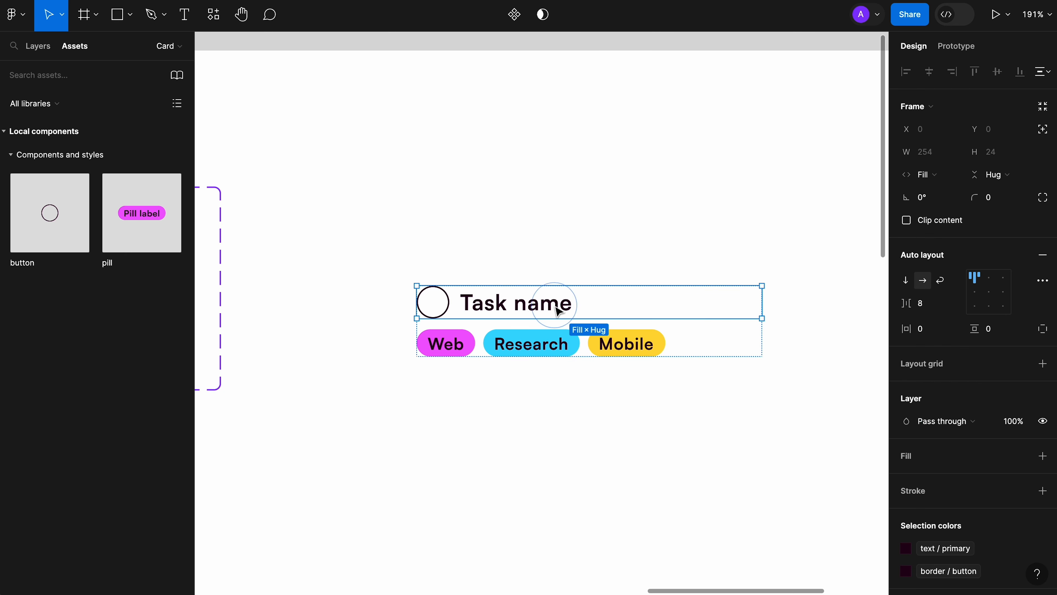
{"action": "left_click", "coordinate": [575, 330]}
{"action": "left_click", "coordinate": [676, 340]}
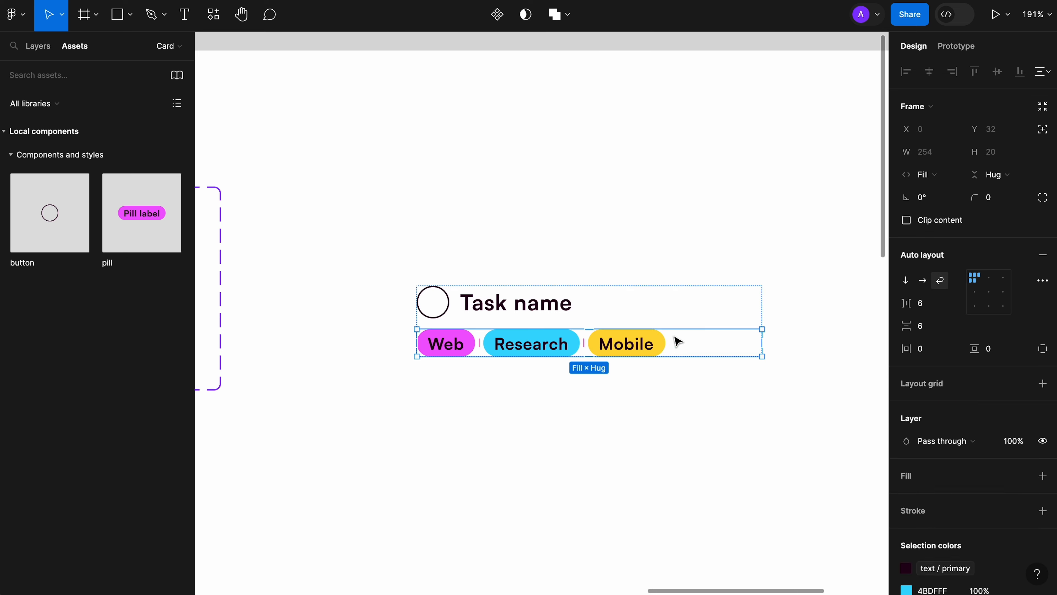
{"action": "left_click", "coordinate": [557, 250]}
Switch to the Phosphor Icons website, search for "calend" and copy the "calendar-blank" icon as SVG.
{"action": "scroll", "coordinate": [557, 251], "scroll_direction": "down", "scroll_amount": 10}
{"action": "scroll", "coordinate": [557, 251], "scroll_direction": "left", "scroll_amount": 5}
{"action": "scroll", "coordinate": [357, 361], "scroll_direction": "up", "scroll_amount": 5}
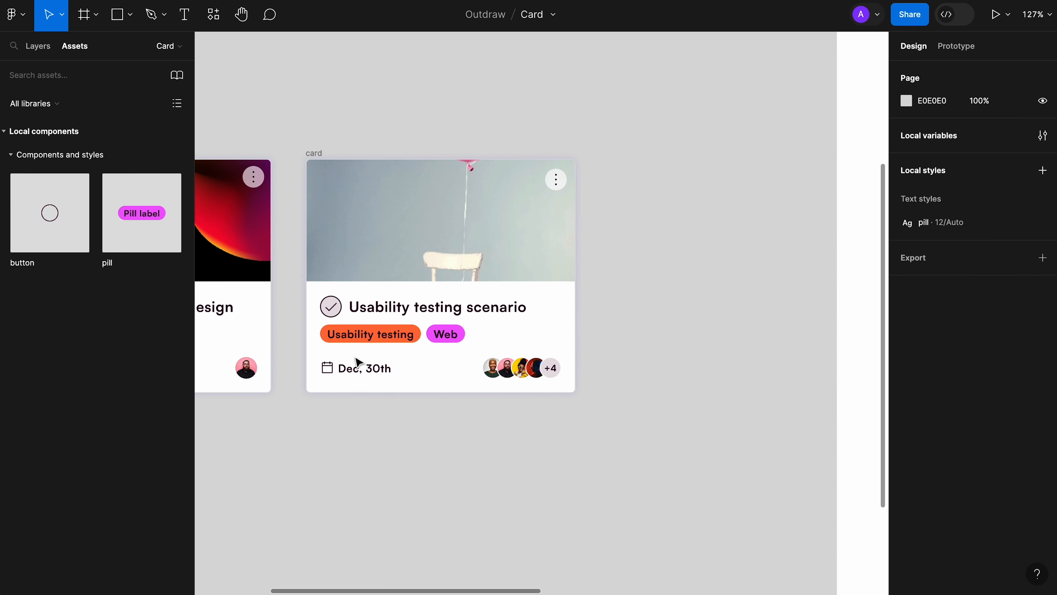
{"action": "left_click", "coordinate": [555, 425]}
{"action": "scroll", "coordinate": [556, 426], "scroll_direction": "down", "scroll_amount": 5}
{"action": "scroll", "coordinate": [557, 427], "scroll_direction": "right", "scroll_amount": 5}
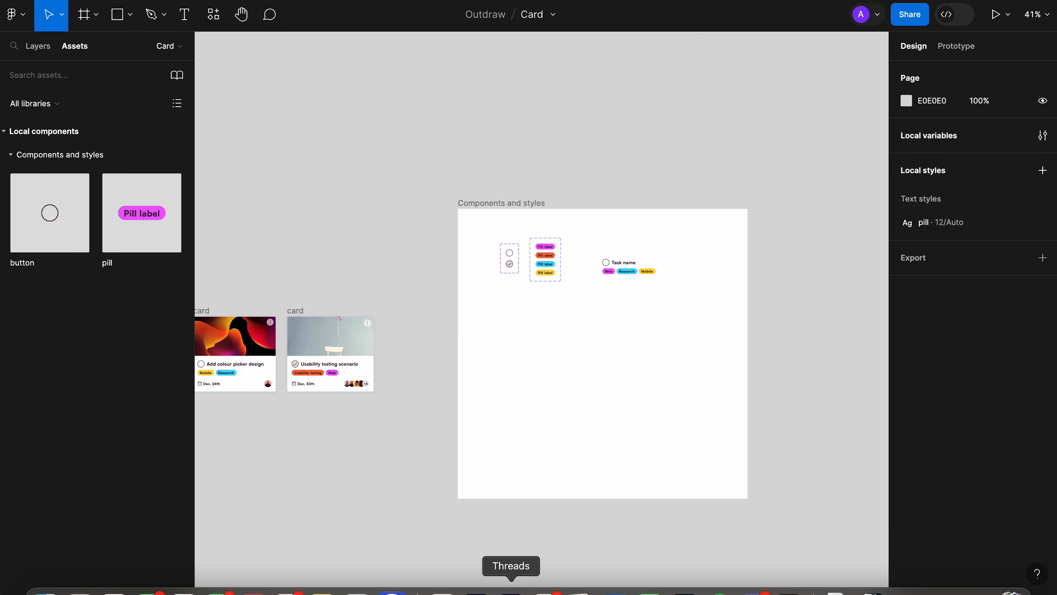
{"action": "left_click", "coordinate": [436, 583]}
{"action": "left_click", "coordinate": [378, 58]}
{"action": "key", "text": "super+a"}
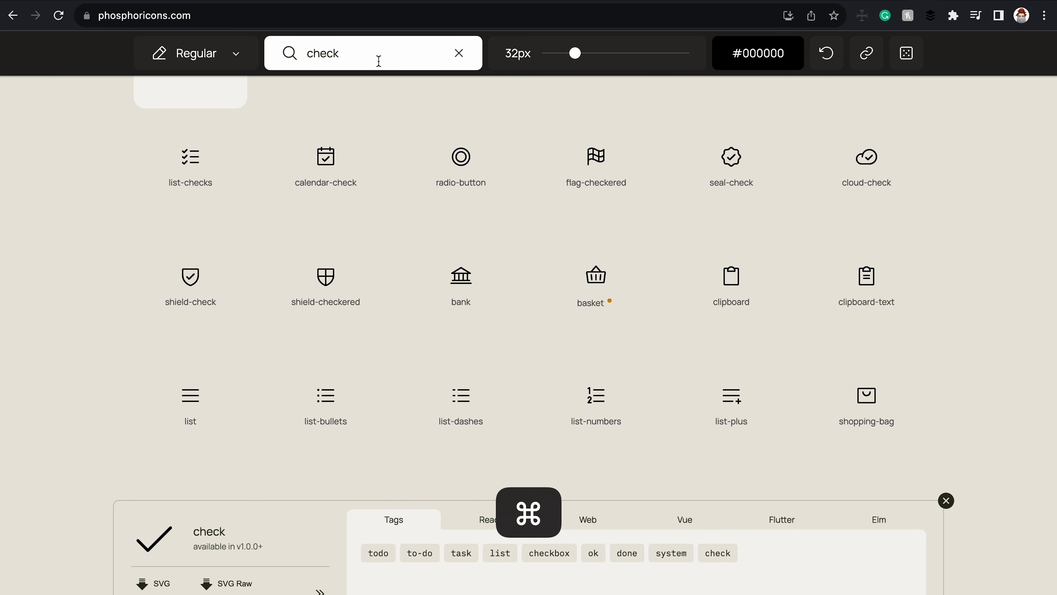
{"action": "type", "text": "calend"}
{"action": "left_click", "coordinate": [366, 153]}
{"action": "left_click", "coordinate": [142, 324]}
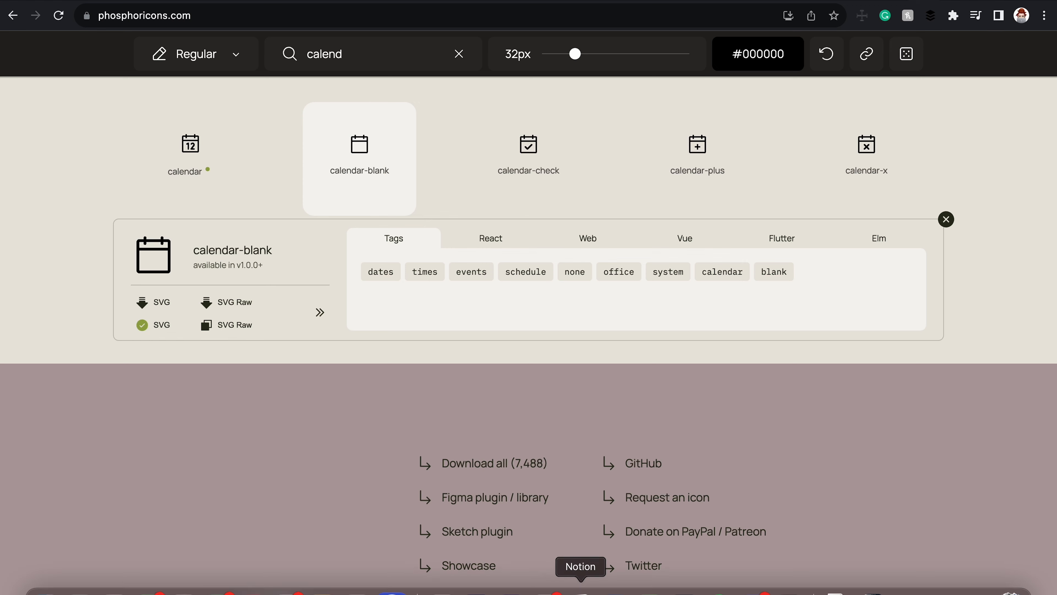
Switch back to Figma, paste the calendar icon into the "Components and styles" frame and apply the "icon" color variable to it.
{"action": "left_click", "coordinate": [788, 590]}
{"action": "left_click", "coordinate": [642, 401]}
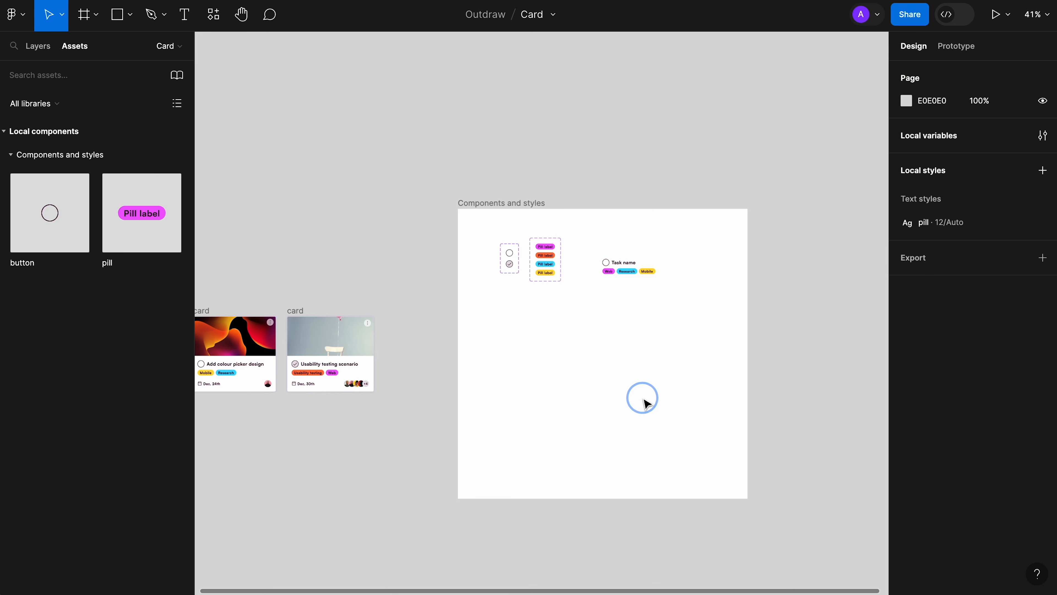
{"action": "key", "text": "super+v"}
{"action": "left_click", "coordinate": [1018, 481]}
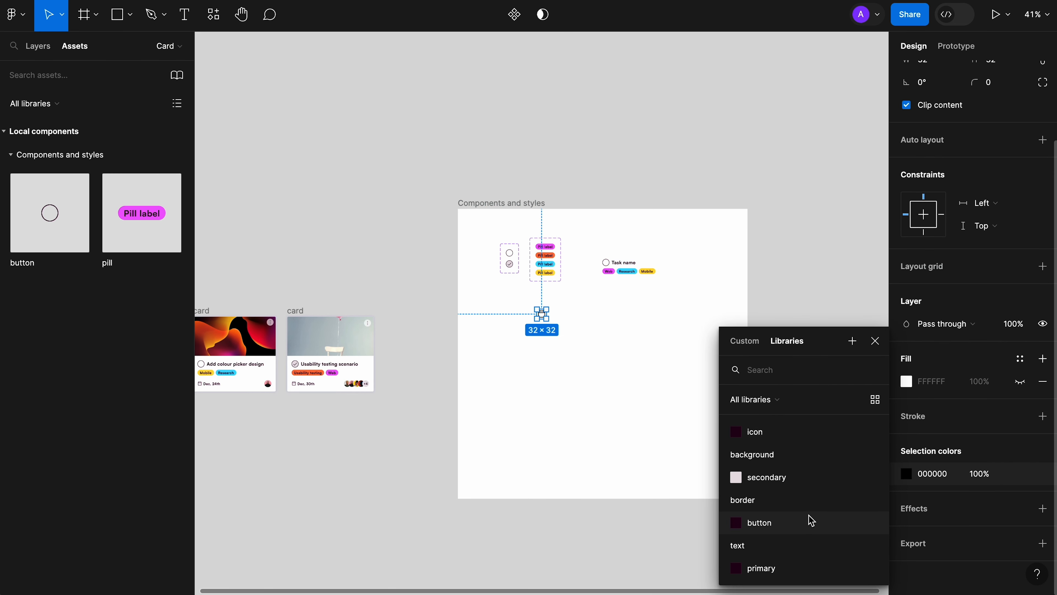
{"action": "left_click", "coordinate": [749, 432]}
Resize the calendar icon proportionally to a height of 20 and place it below the task item's pill row.
{"action": "left_click", "coordinate": [1009, 162]}
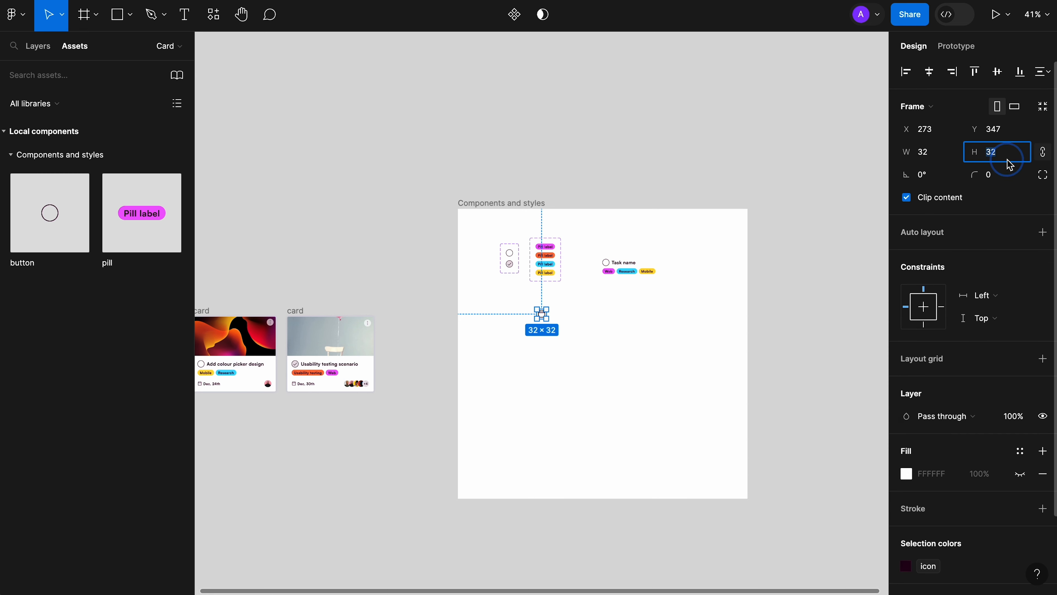
{"action": "type", "text": "20"}
{"action": "key", "text": "Tab"}
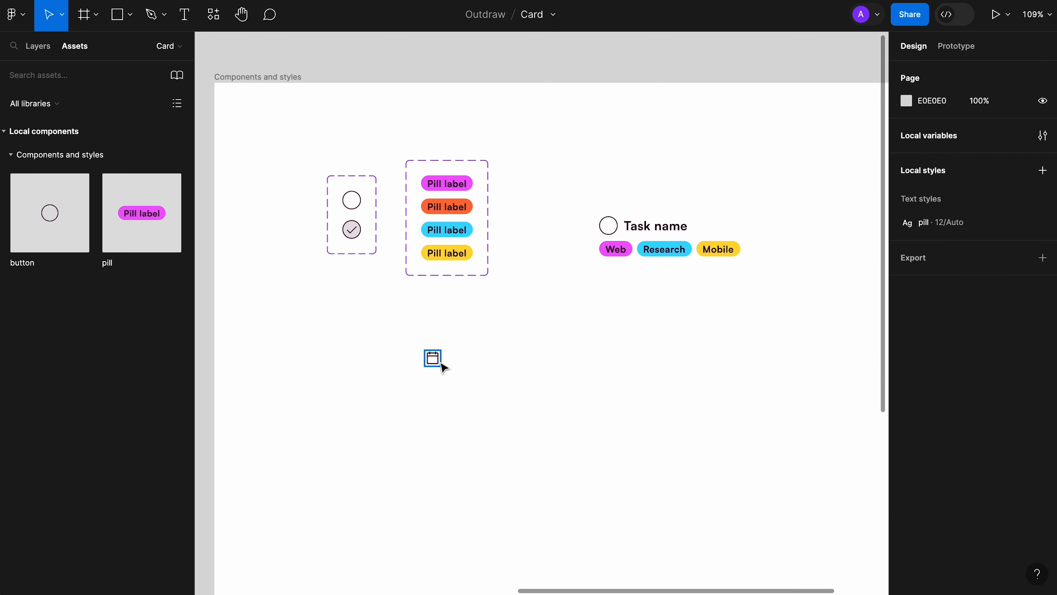
{"action": "left_click_drag", "start_coordinate": [438, 360], "coordinate": [618, 302]}
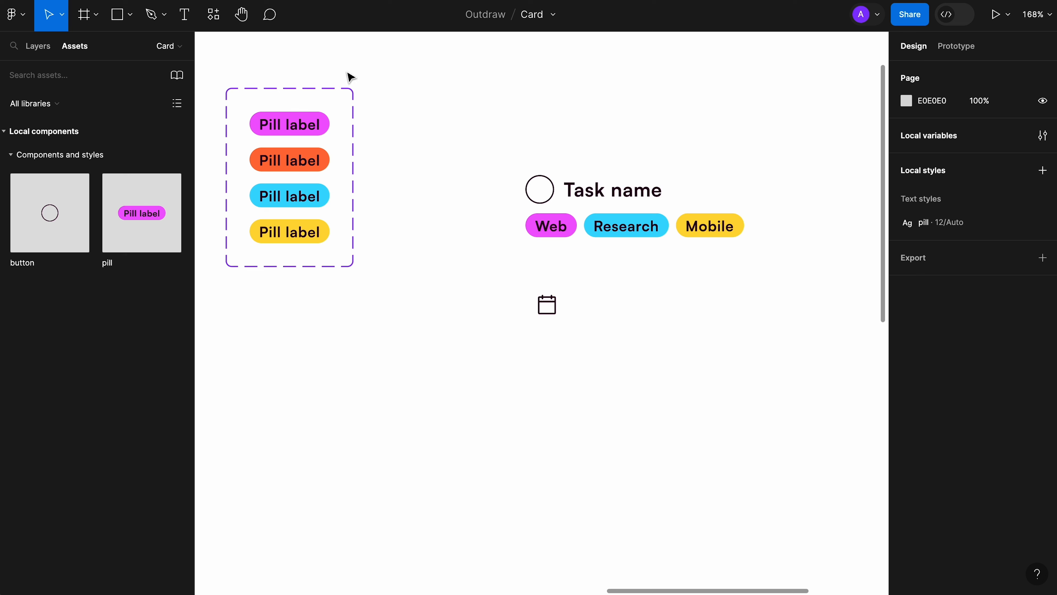
Start a new text layer beside the calendar icon.
{"action": "left_click", "coordinate": [190, 24]}
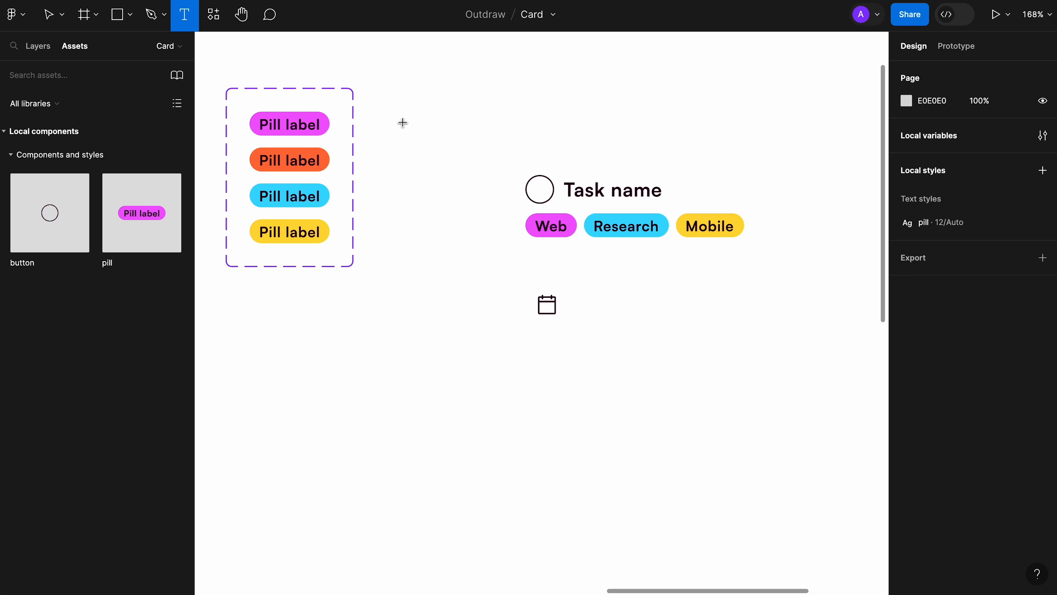
{"action": "left_click", "coordinate": [596, 304]}
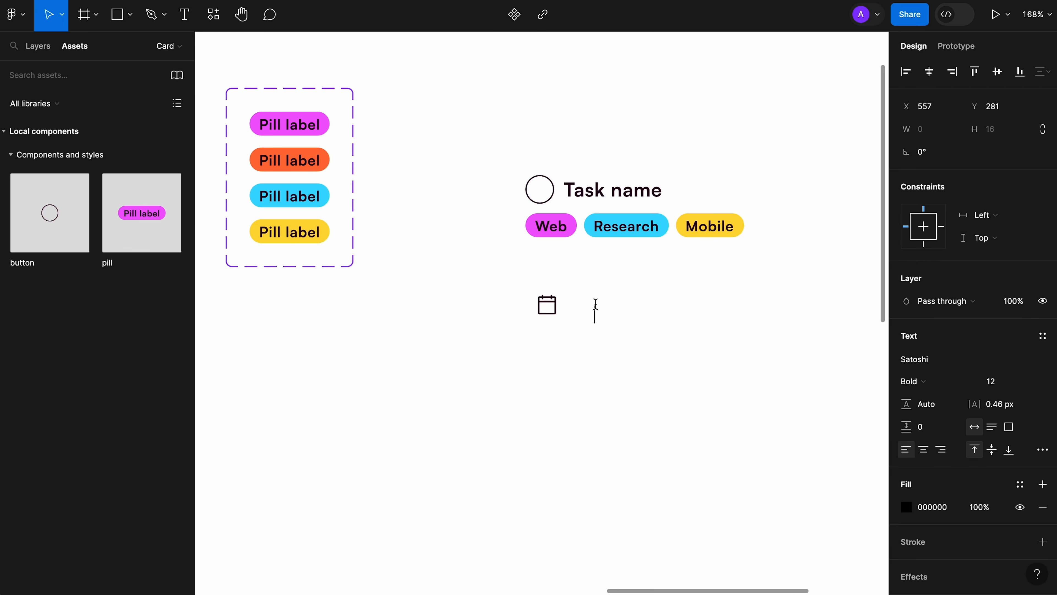
Enter the date text "Dec, 24th" beside the calendar icon and set its font size to 14.
{"action": "type", "text": "Dec, 24th"}
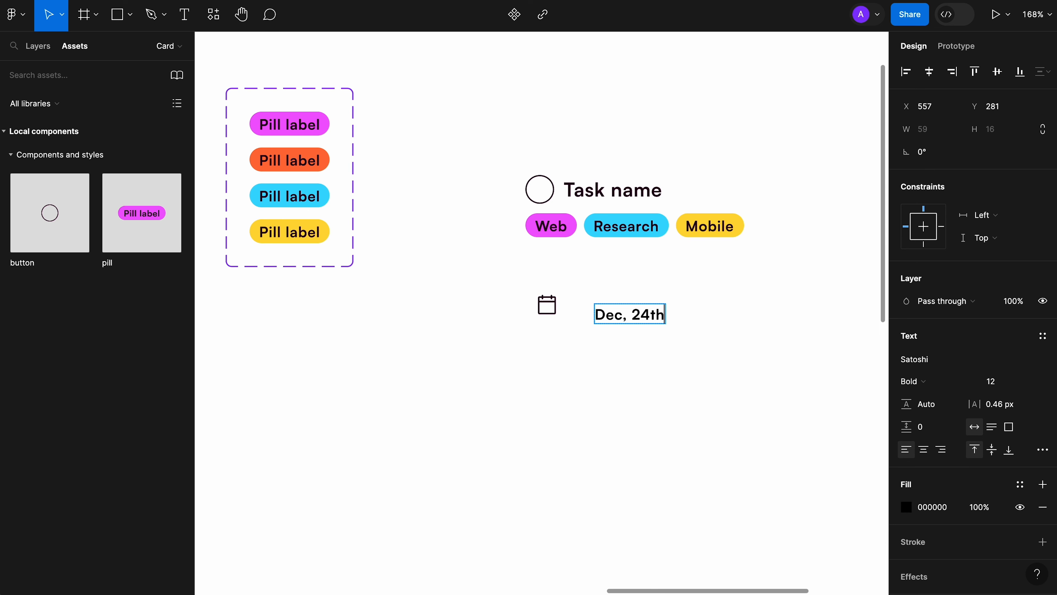
{"action": "key", "text": "Escape"}
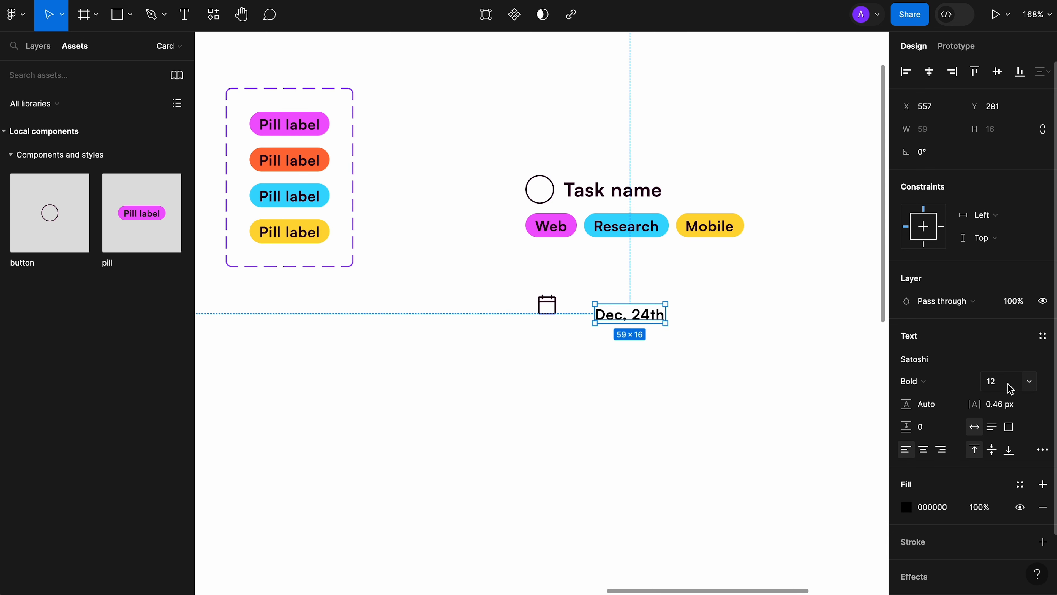
{"action": "left_click", "coordinate": [1011, 388]}
{"action": "key", "text": "Up"}
{"action": "key", "text": "Up"}
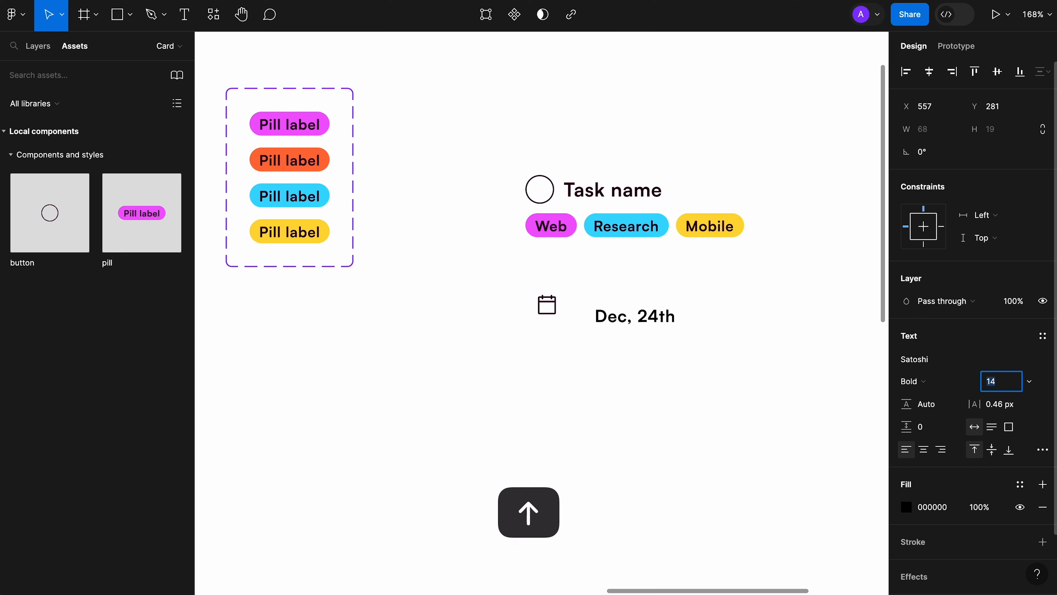
Apply the primary text colour from the libraries to the date text's fill.
{"action": "left_click", "coordinate": [1020, 484]}
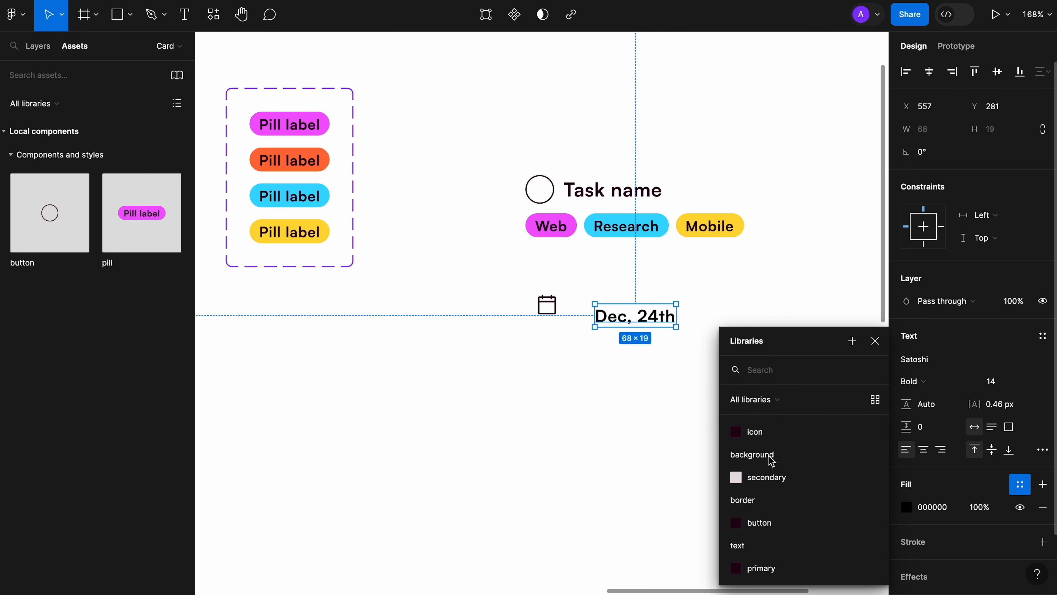
{"action": "left_click", "coordinate": [780, 581]}
{"action": "left_click", "coordinate": [730, 360]}
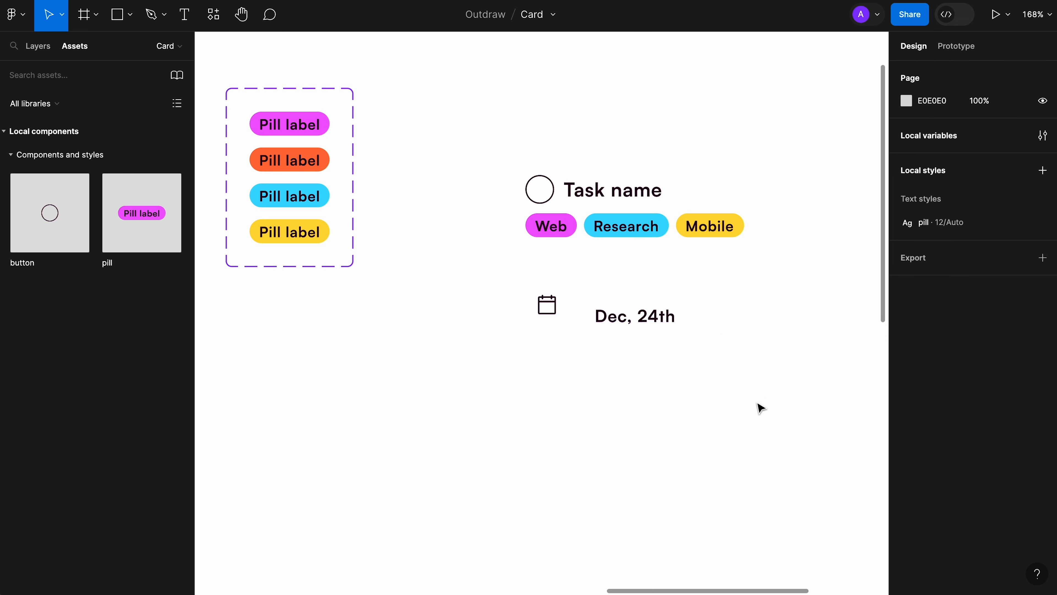
Combine the calendar icon and the date in a horizontal auto layout and tighten the gap between them.
{"action": "left_click_drag", "start_coordinate": [755, 400], "coordinate": [560, 268]}
{"action": "left_click", "coordinate": [934, 237]}
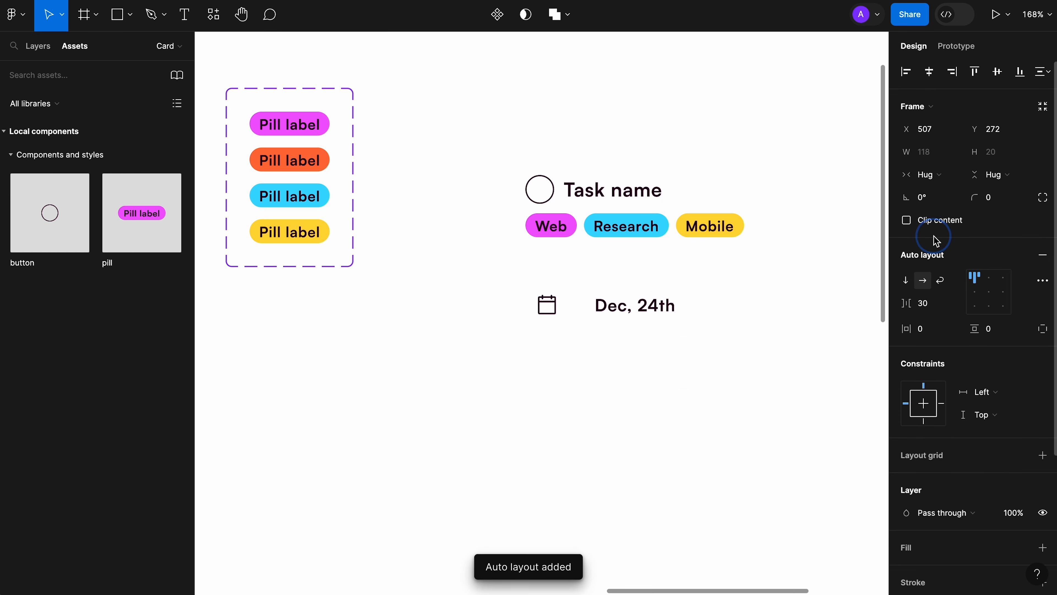
{"action": "left_click", "coordinate": [944, 305]}
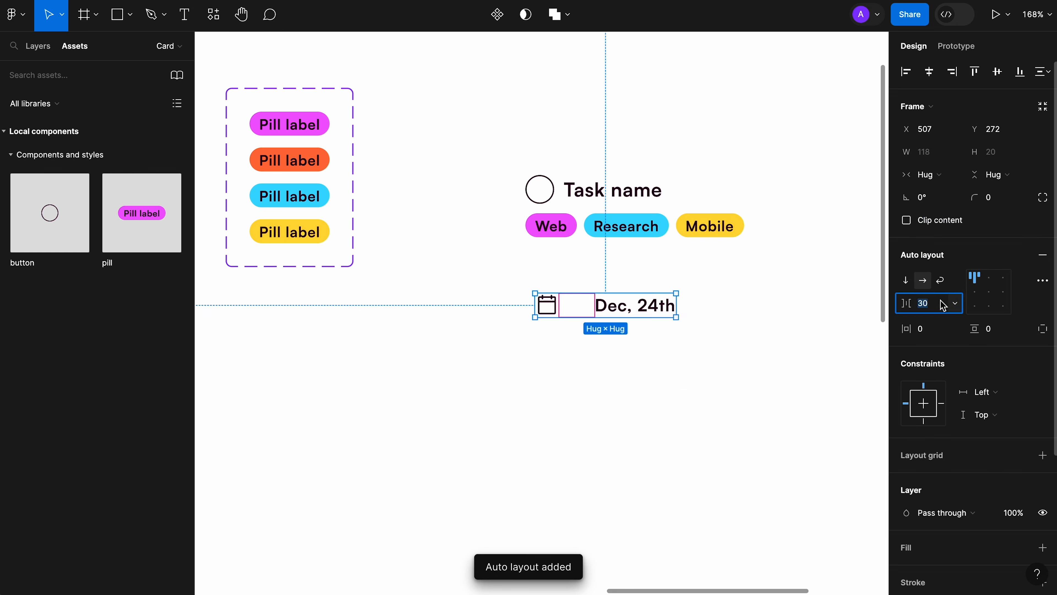
{"action": "key", "text": "Tab"}
{"action": "left_click", "coordinate": [682, 299]}
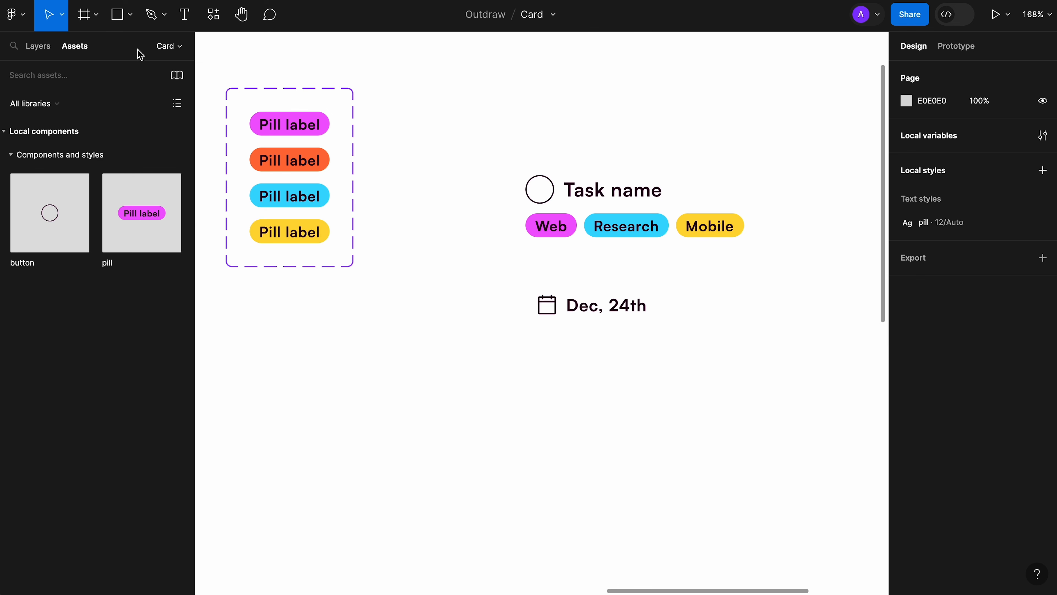
Draw a 24 × 24 circle beside the date and duplicate it into a row of four circles spaced 9 apart.
{"action": "left_click", "coordinate": [130, 14]}
{"action": "left_click", "coordinate": [146, 99]}
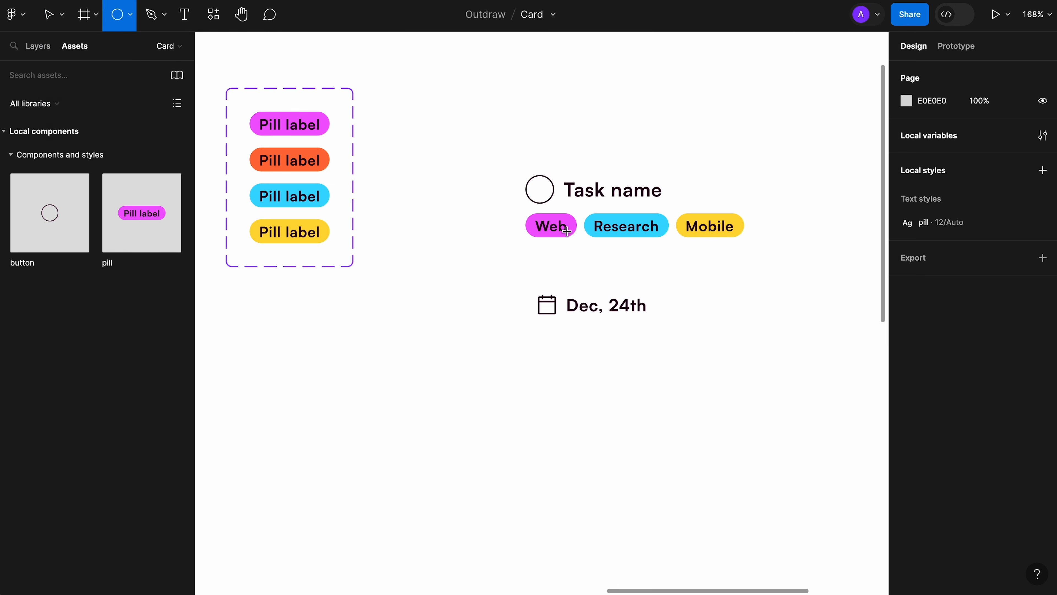
{"action": "left_click_drag", "start_coordinate": [689, 290], "coordinate": [733, 332]}
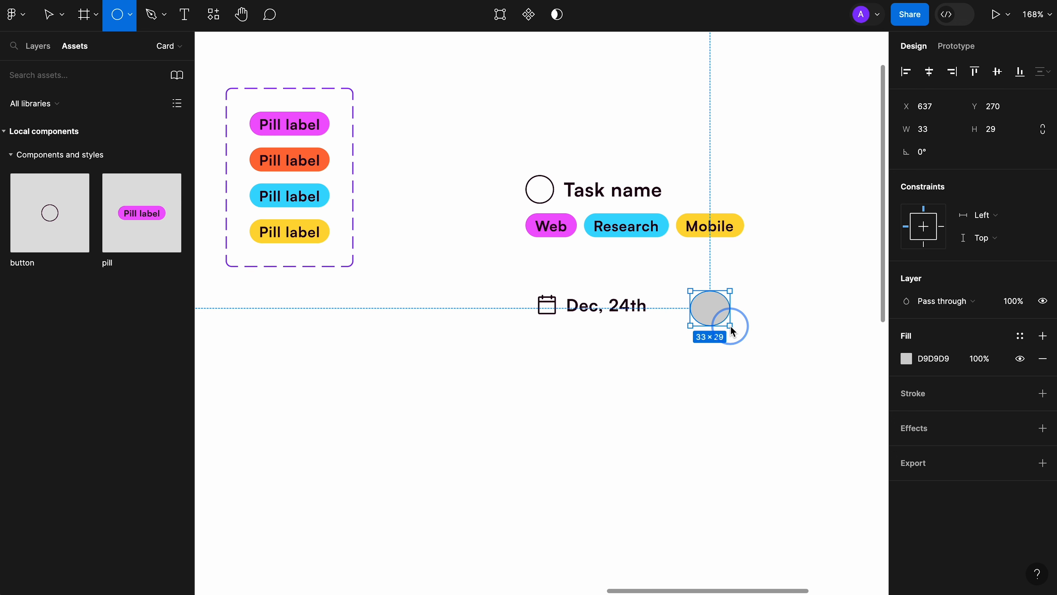
{"action": "mouse_move", "coordinate": [734, 332]}
{"action": "left_mouse_down"}
{"action": "mouse_move", "coordinate": [718, 321]}
{"action": "mouse_move", "coordinate": [757, 343]}
{"action": "mouse_move", "coordinate": [720, 312]}
{"action": "left_mouse_up"}
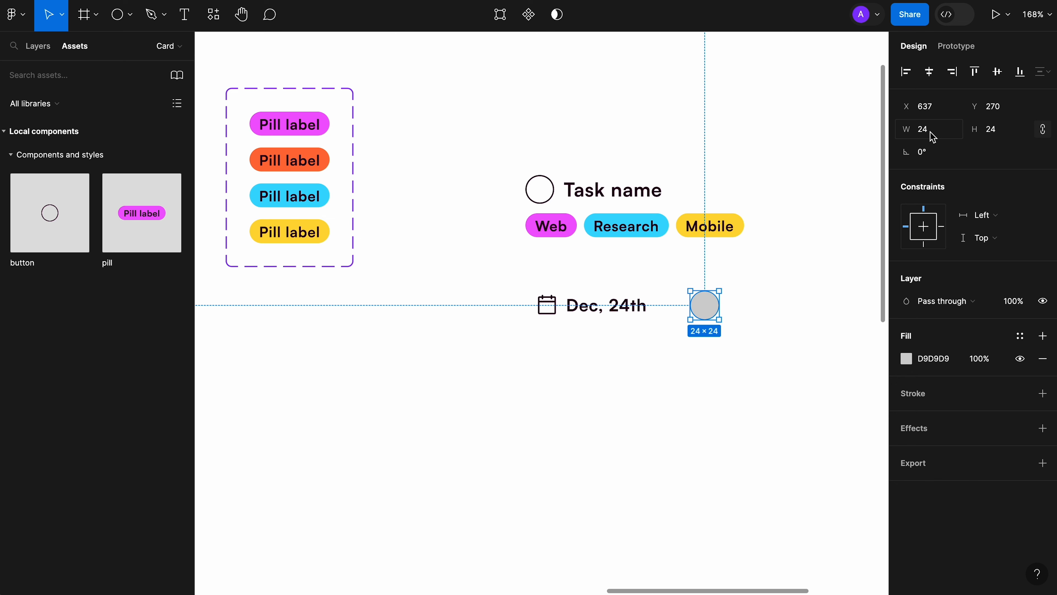
{"action": "left_click_drag", "start_coordinate": [709, 308], "coordinate": [824, 310]}
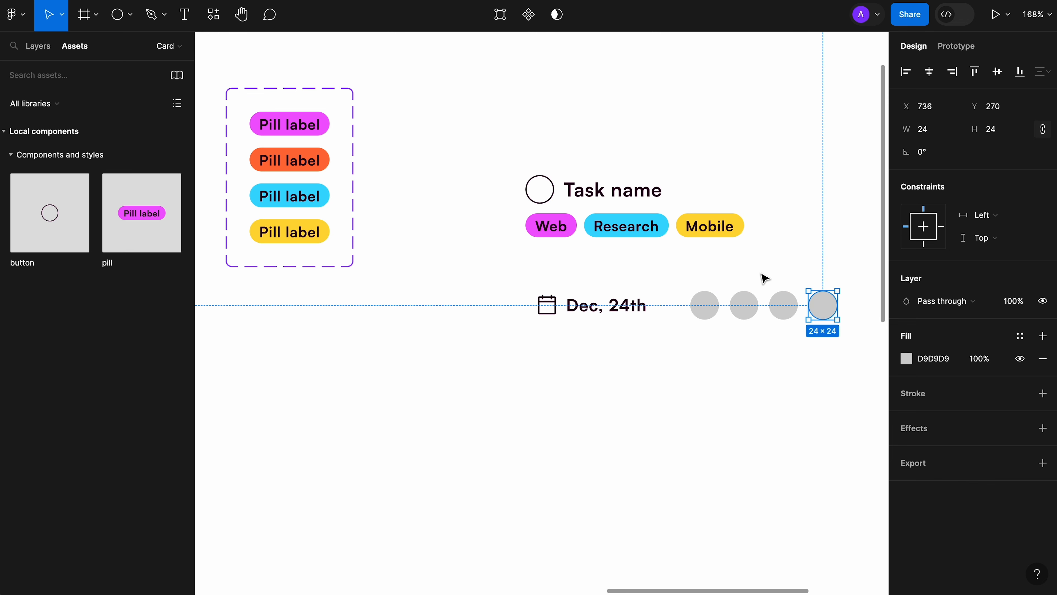
{"action": "left_click", "coordinate": [762, 276]}
Run the Content Reel plugin on the first circle and fill it with the first portrait of the Avatars (female) image set.
{"action": "left_click", "coordinate": [703, 318]}
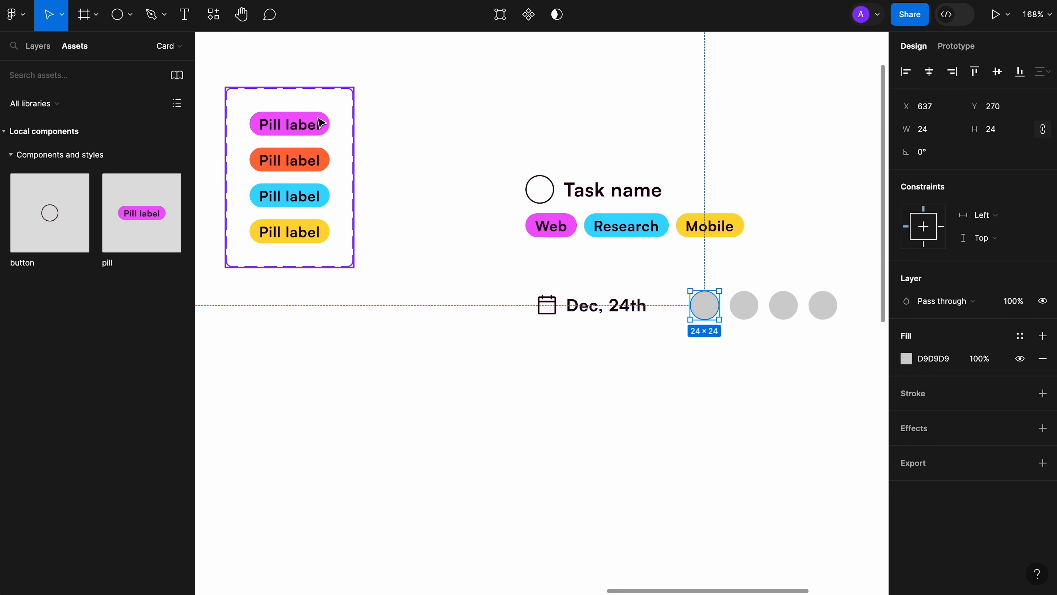
{"action": "left_click", "coordinate": [220, 28]}
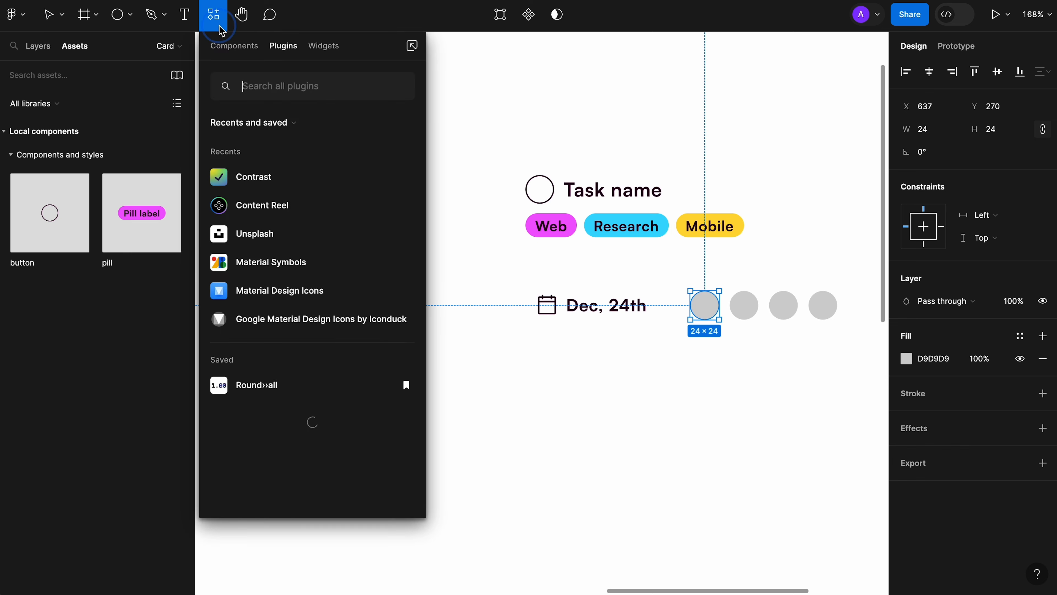
{"action": "left_click", "coordinate": [285, 214]}
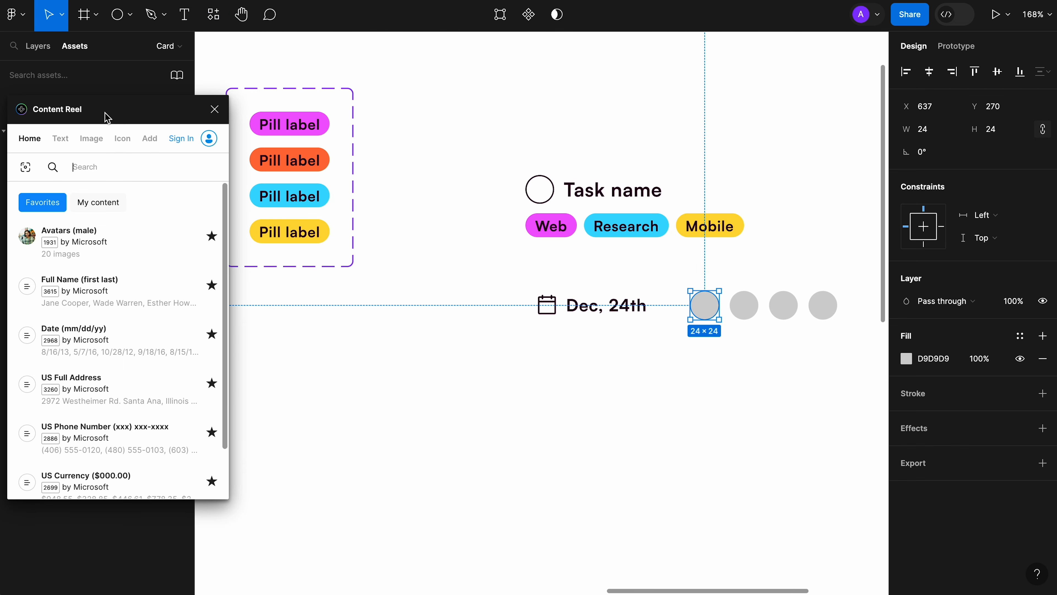
{"action": "left_click_drag", "start_coordinate": [135, 111], "coordinate": [423, 103]}
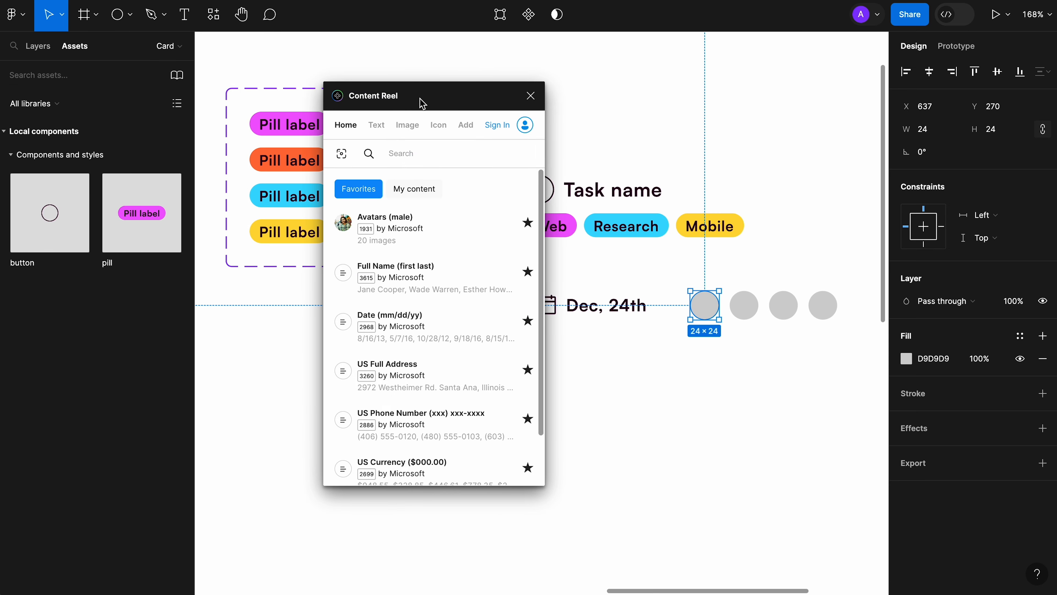
{"action": "left_click", "coordinate": [389, 127]}
{"action": "left_click", "coordinate": [413, 128]}
{"action": "left_click", "coordinate": [437, 126]}
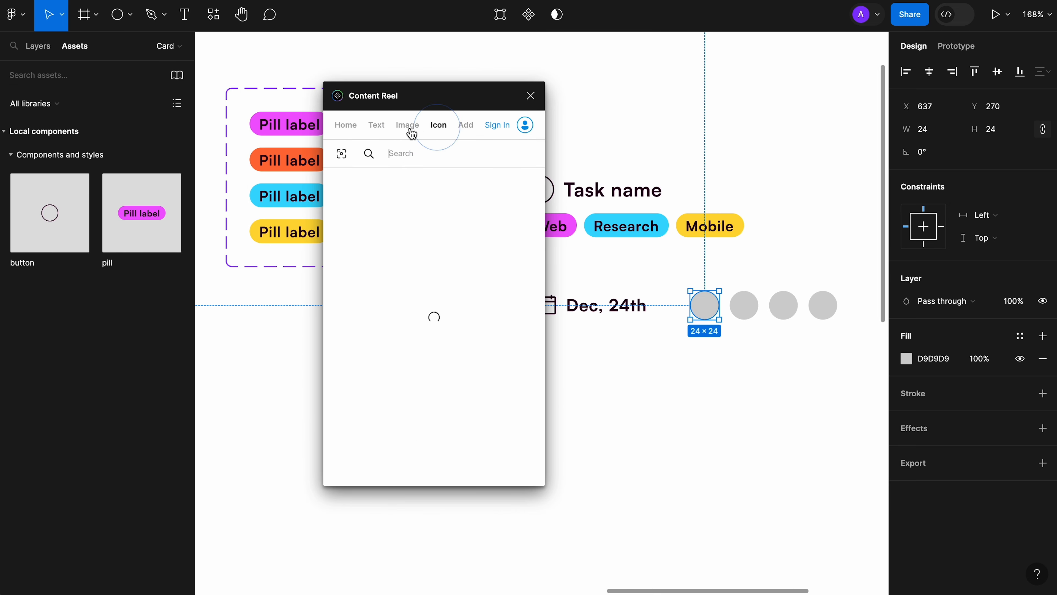
{"action": "left_click", "coordinate": [408, 126]}
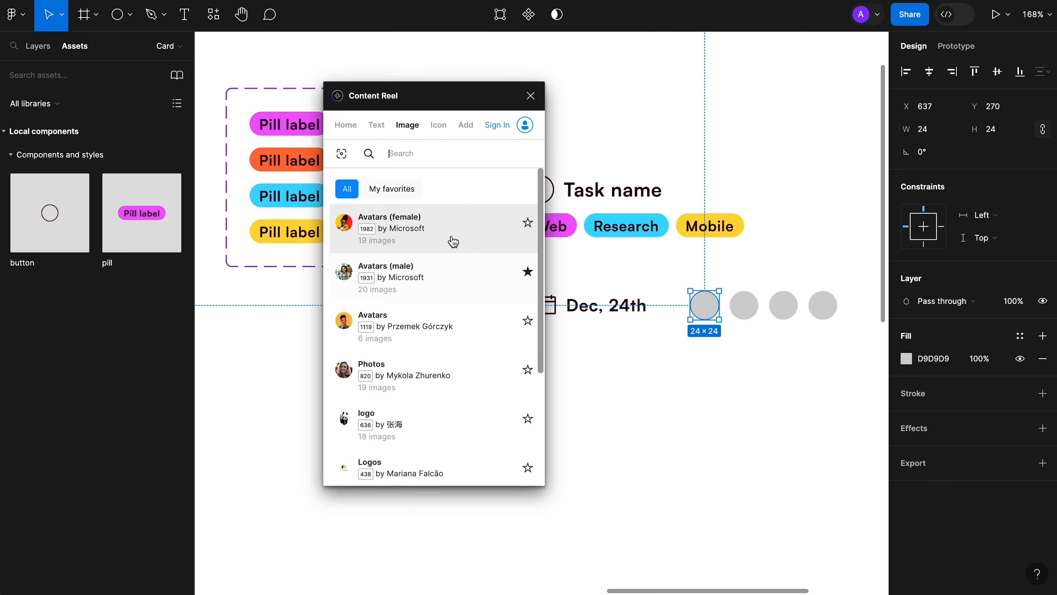
{"action": "left_click", "coordinate": [453, 242]}
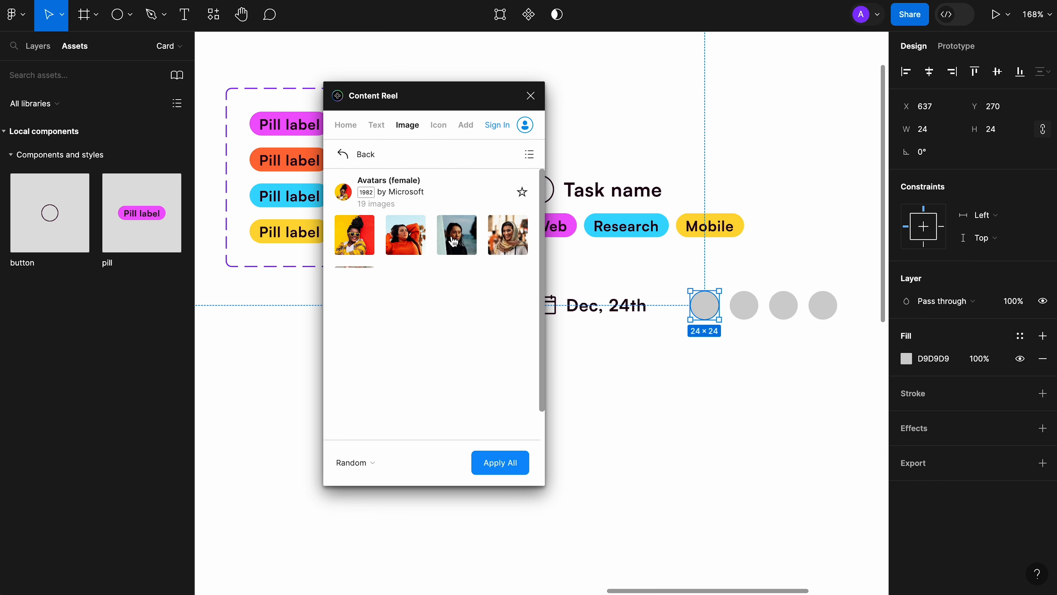
{"action": "left_click", "coordinate": [359, 246]}
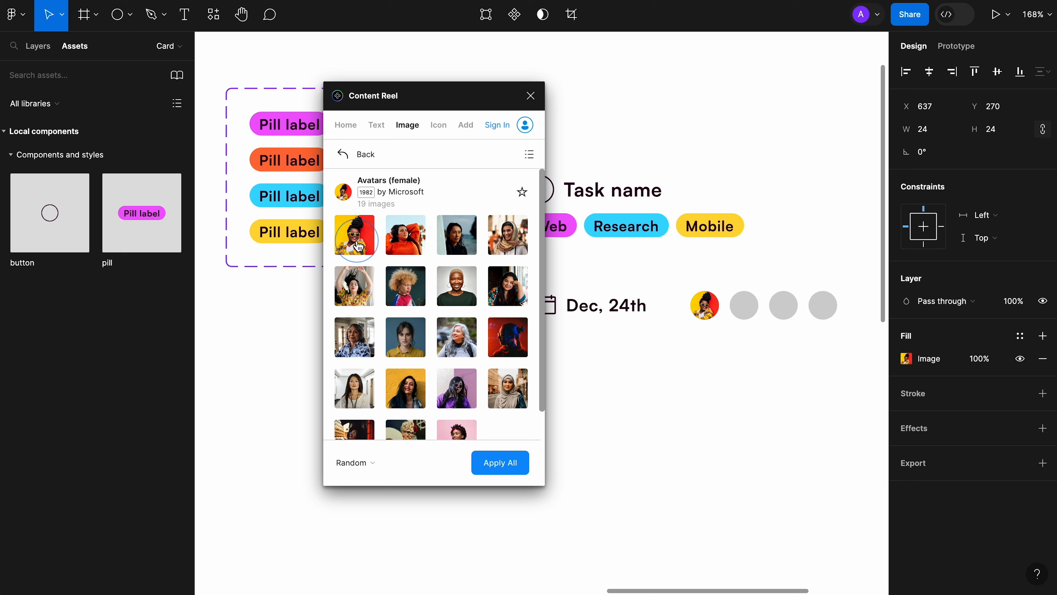
Fill the other three circles with different portraits from the Avatars (female) set and close Content Reel.
{"action": "left_click", "coordinate": [742, 312]}
{"action": "left_click", "coordinate": [474, 294]}
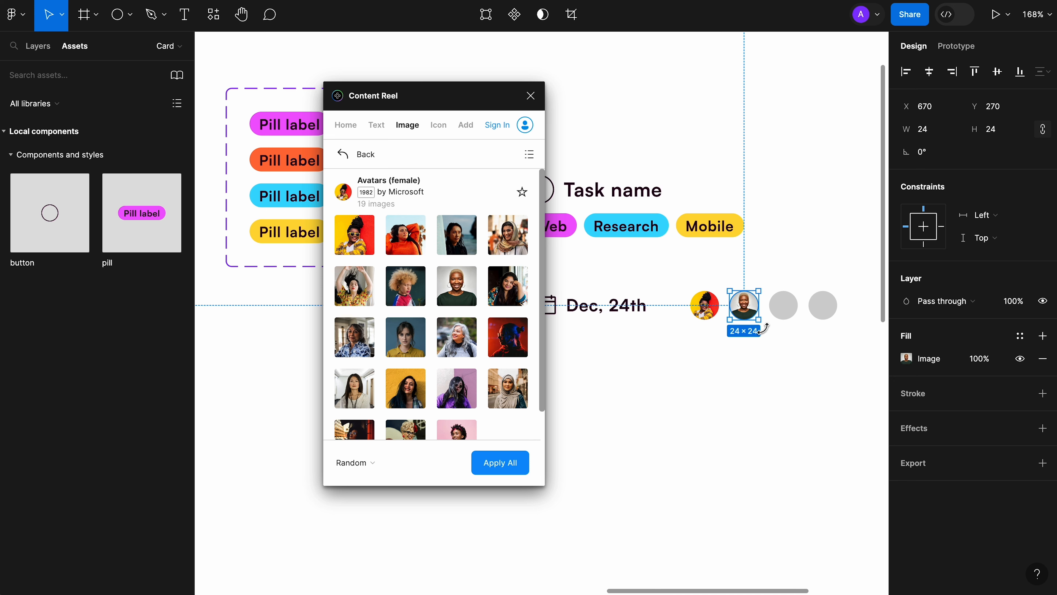
{"action": "key", "text": "Tab"}
{"action": "scroll", "coordinate": [411, 345], "scroll_direction": "down", "scroll_amount": 1}
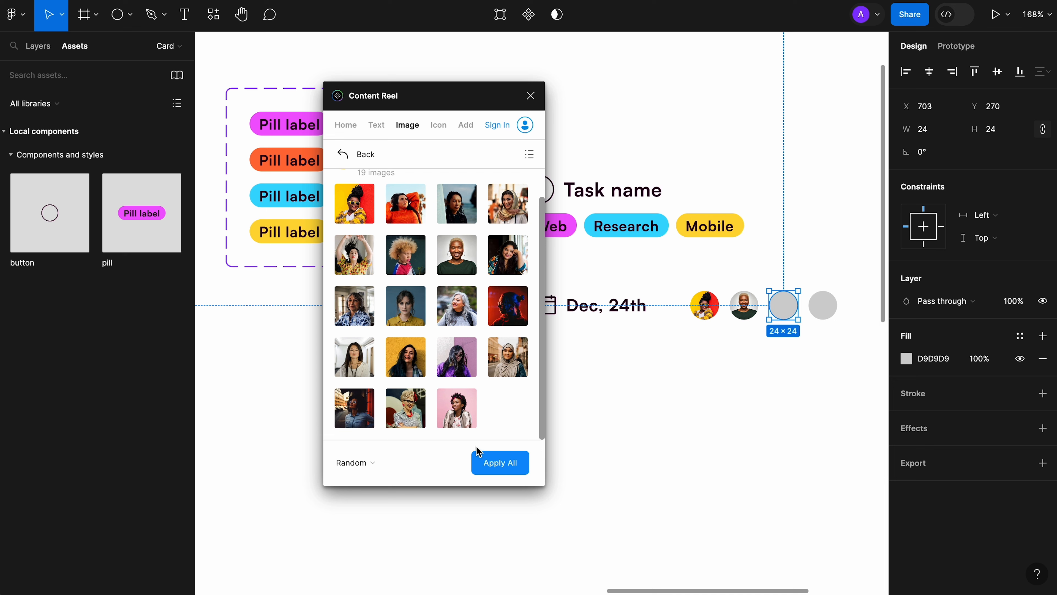
{"action": "left_click", "coordinate": [460, 412]}
{"action": "left_click", "coordinate": [834, 318]}
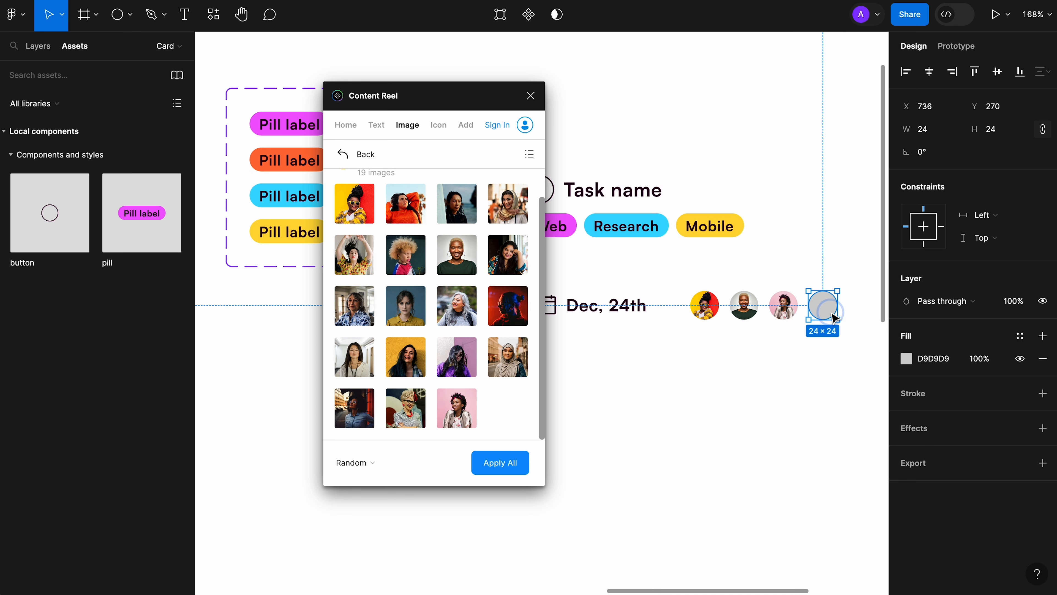
{"action": "left_click", "coordinate": [511, 308]}
{"action": "left_click", "coordinate": [760, 427]}
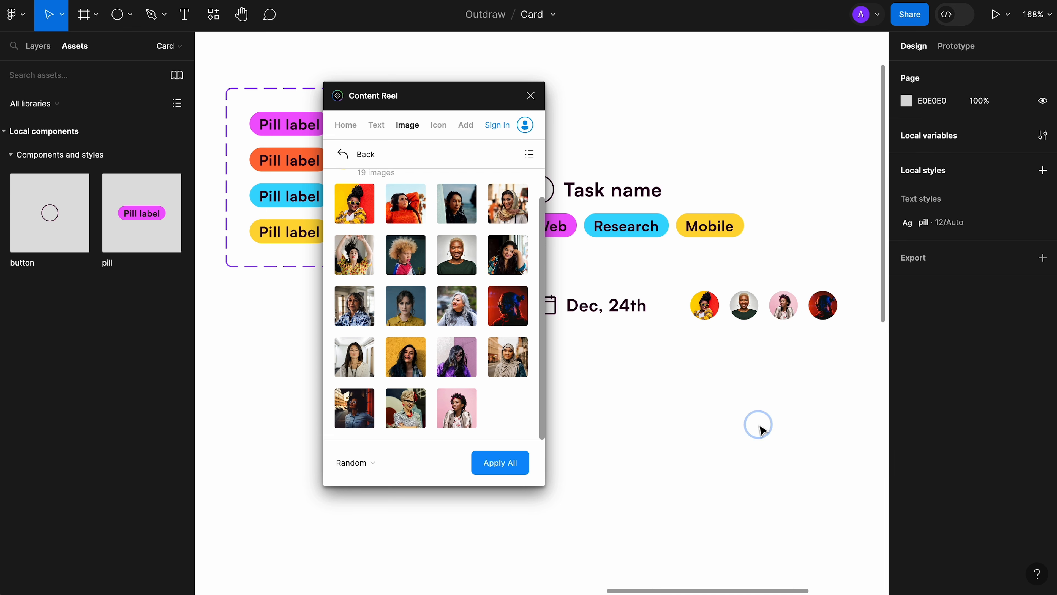
{"action": "left_click", "coordinate": [531, 95]}
Put the four avatars in a horizontal auto layout with a spacing of -6 so that they overlap.
{"action": "left_click", "coordinate": [703, 304]}
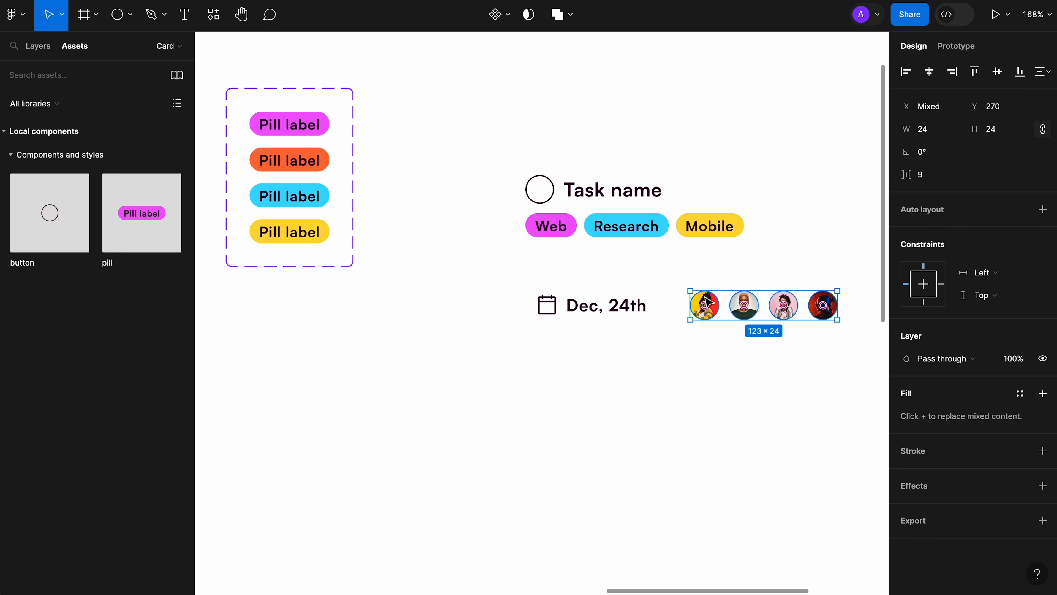
{"action": "left_click", "coordinate": [903, 211]}
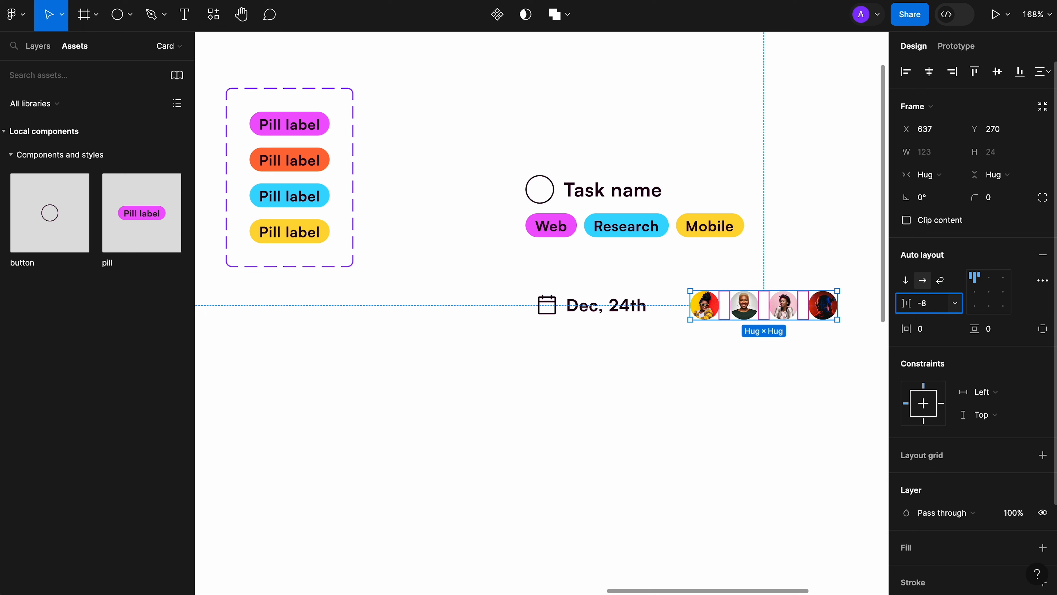
{"action": "key", "text": "Tab"}
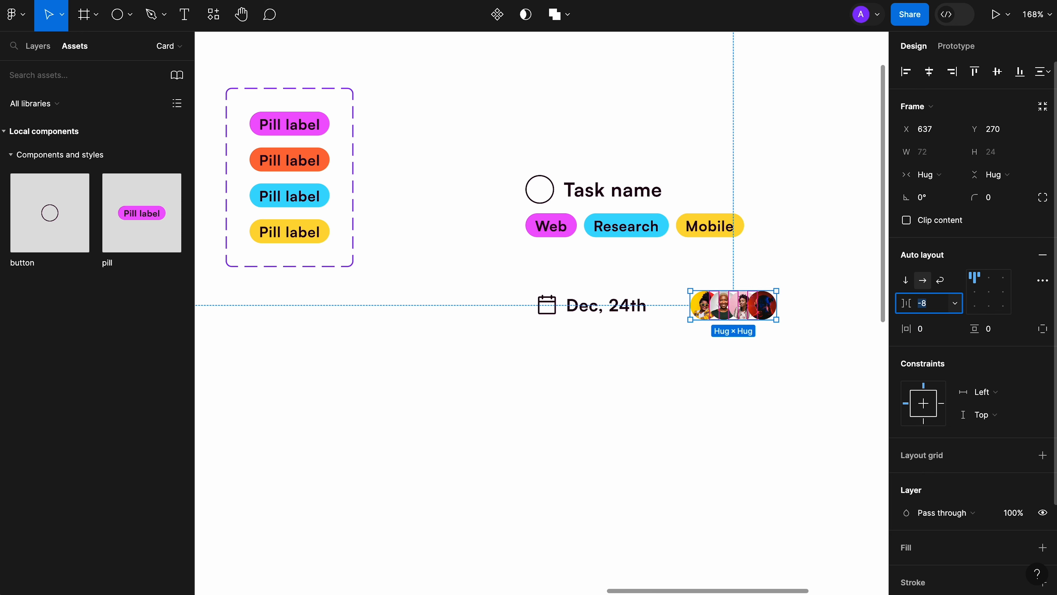
{"action": "key", "text": "Up"}
{"action": "key", "text": "Up"}
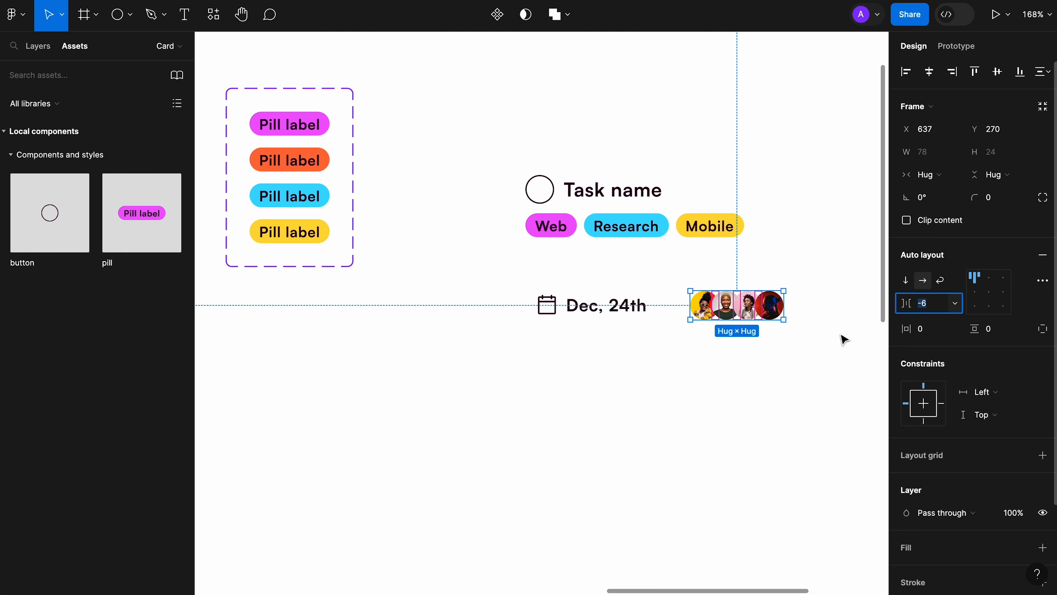
{"action": "left_click", "coordinate": [831, 338]}
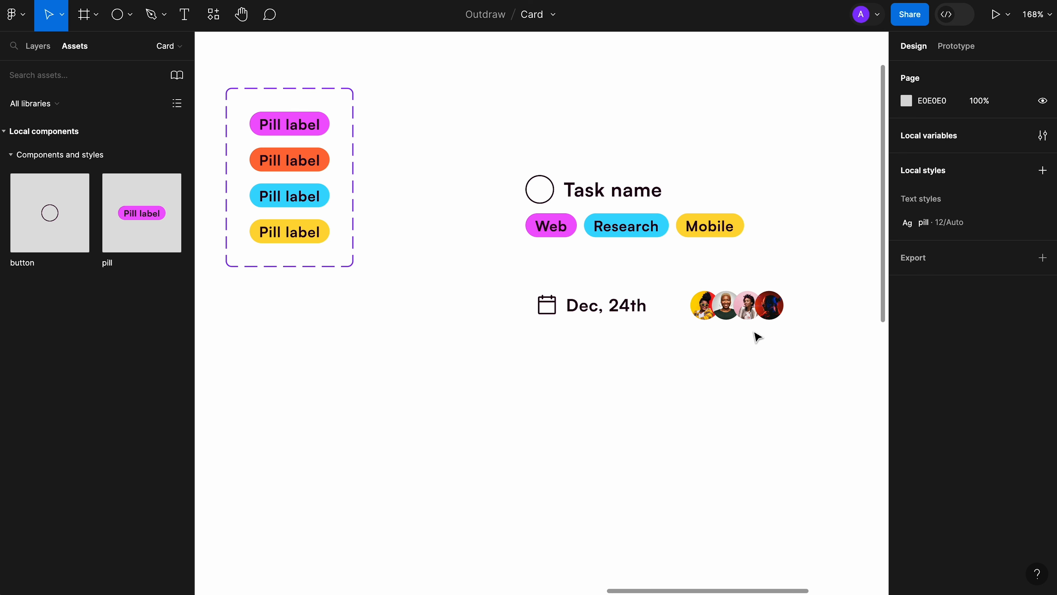
Add a white (FFFFFF) inside stroke of width 1 to all four avatar circles.
{"action": "left_click", "coordinate": [754, 309]}
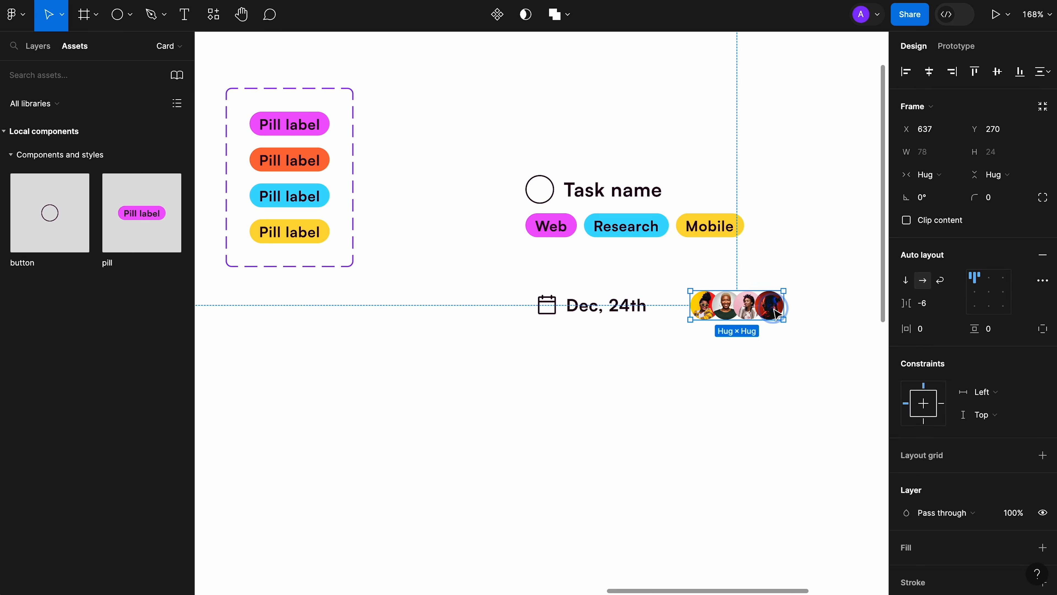
{"action": "left_click", "coordinate": [747, 312]}
{"action": "left_click", "coordinate": [747, 312], "text": "shift"}
{"action": "left_click", "coordinate": [725, 308], "text": "shift"}
{"action": "left_click", "coordinate": [703, 313], "text": "shift"}
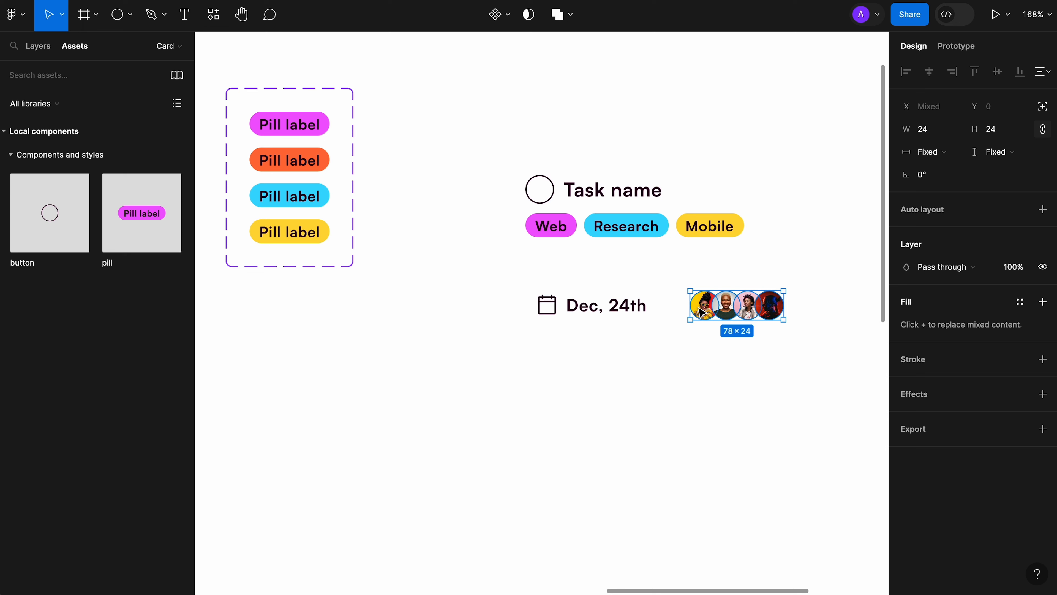
{"action": "left_click", "coordinate": [925, 366]}
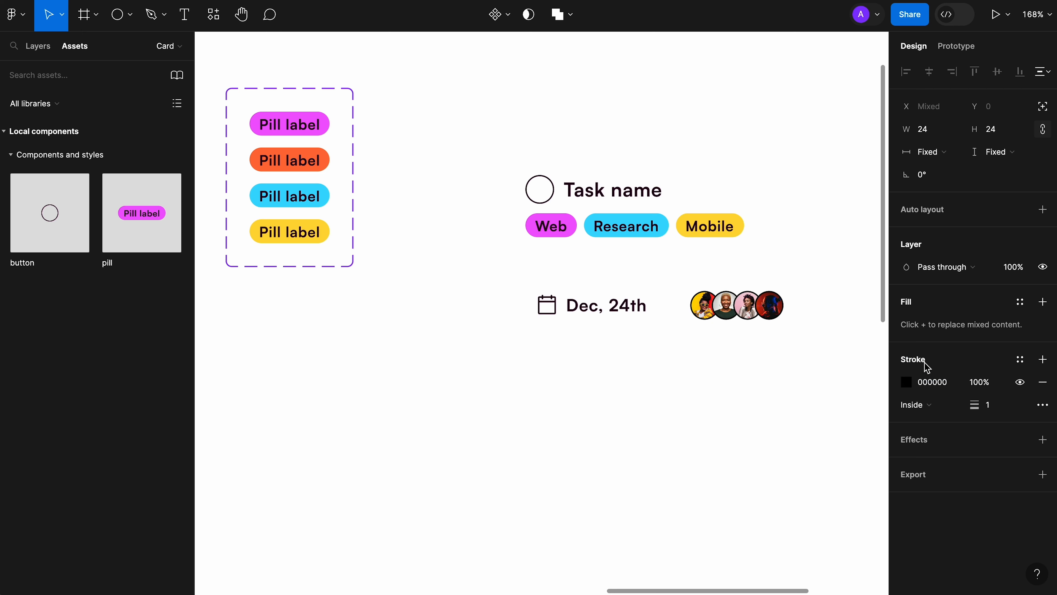
{"action": "left_click", "coordinate": [935, 383]}
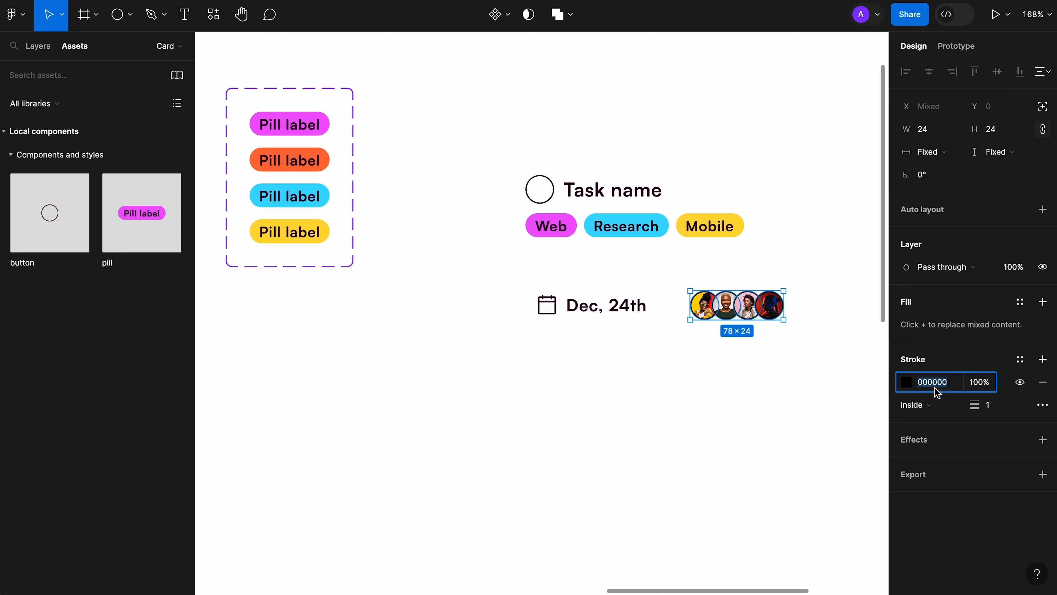
{"action": "type", "text": "ffffff"}
{"action": "key", "text": "Tab"}
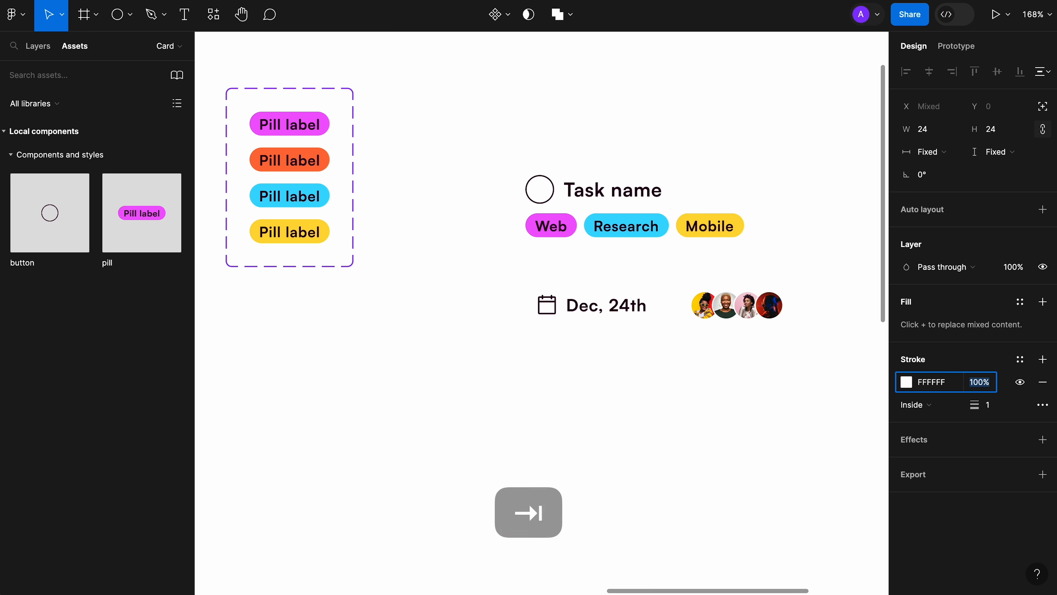
{"action": "left_click", "coordinate": [838, 357]}
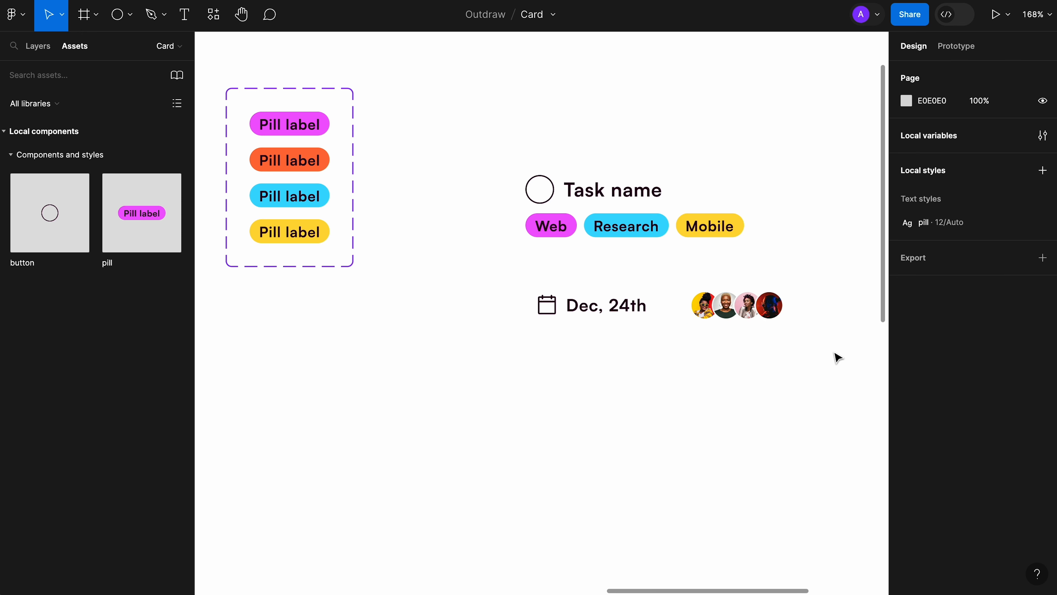
Tighten the overlap of the avatar row by setting its auto layout spacing to -8.
{"action": "scroll", "coordinate": [773, 335], "scroll_direction": "up", "scroll_amount": 5, "text": "ctrl"}
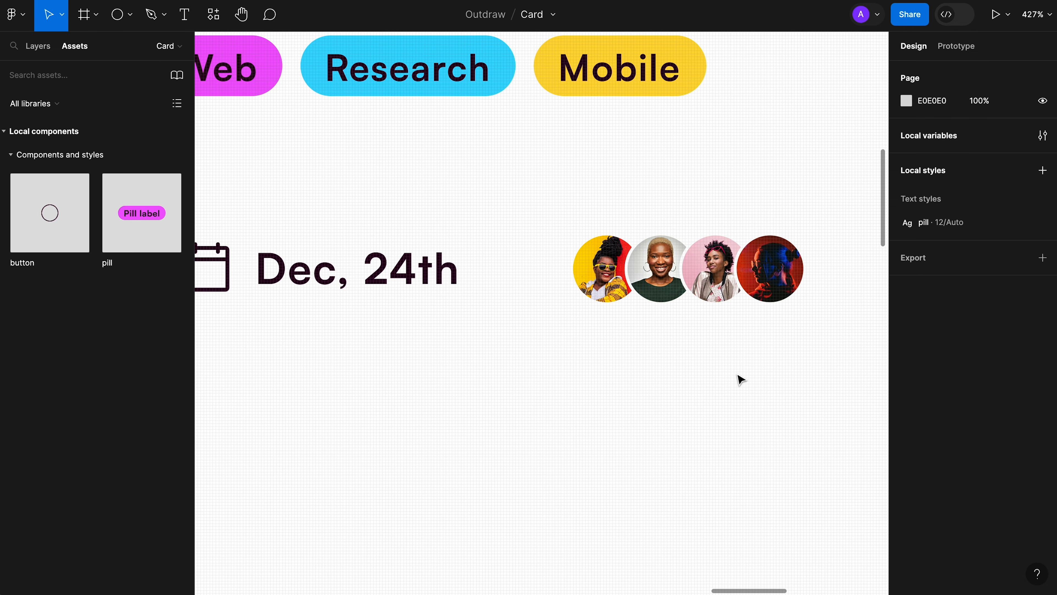
{"action": "scroll", "coordinate": [738, 378], "scroll_direction": "down", "scroll_amount": 5, "text": "ctrl"}
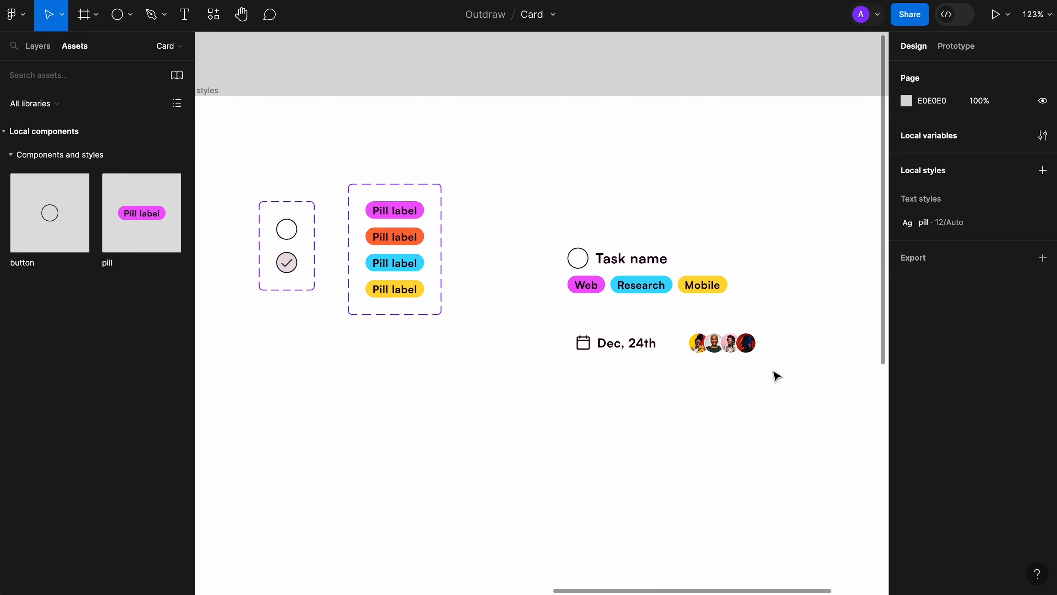
{"action": "scroll", "coordinate": [773, 372], "scroll_direction": "up", "scroll_amount": 2, "text": "ctrl"}
{"action": "left_click", "coordinate": [716, 355]}
{"action": "scroll", "coordinate": [710, 355], "scroll_direction": "up", "scroll_amount": 3, "text": "ctrl"}
{"action": "scroll", "coordinate": [724, 412], "scroll_direction": "down", "scroll_amount": 3, "text": "ctrl"}
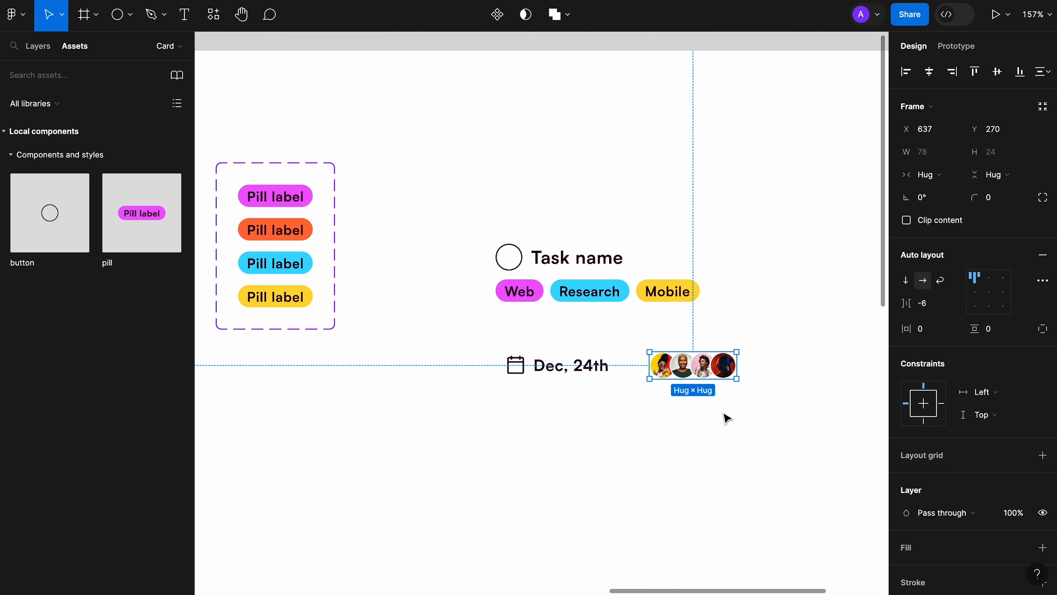
{"action": "left_click", "coordinate": [922, 304]}
{"action": "key", "text": "Down"}
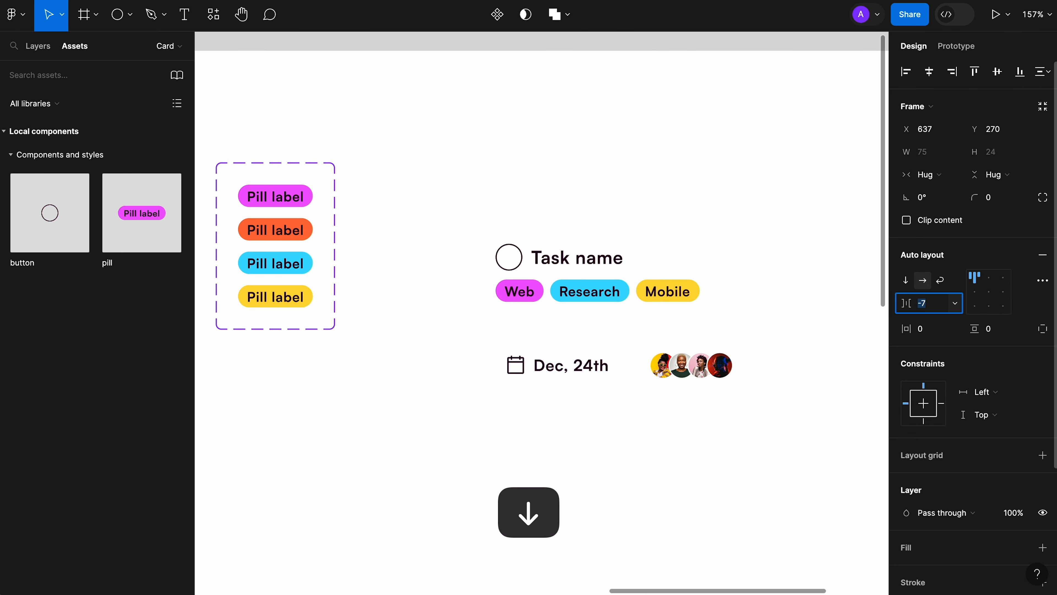
{"action": "left_click", "coordinate": [715, 432]}
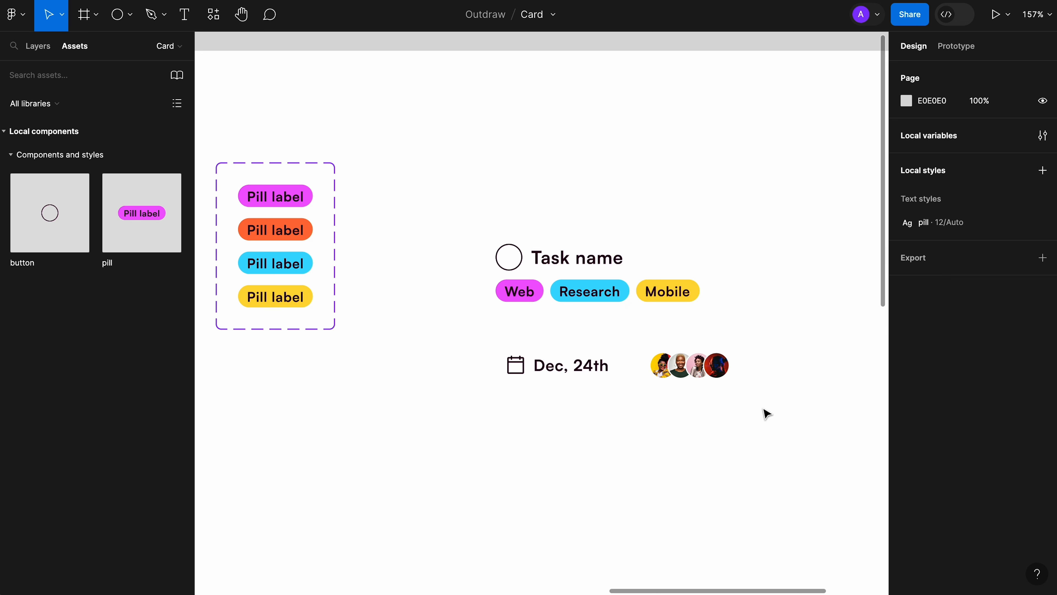
Add a text reading "+4" below the avatars, with font size 10 and the text / primary colour.
{"action": "key", "text": "t"}
{"action": "left_click", "coordinate": [735, 441]}
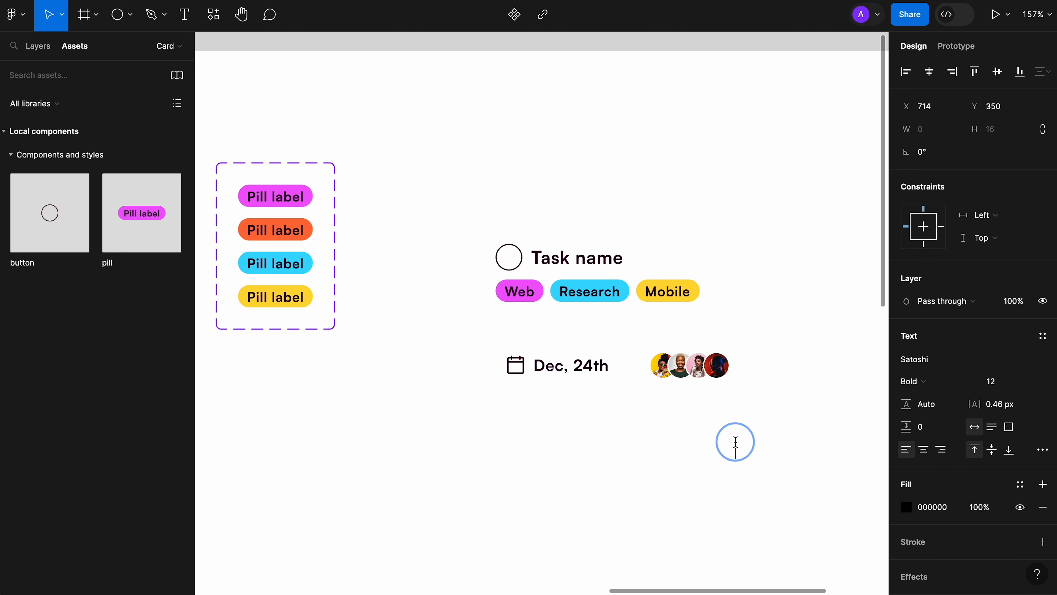
{"action": "type", "text": "+4"}
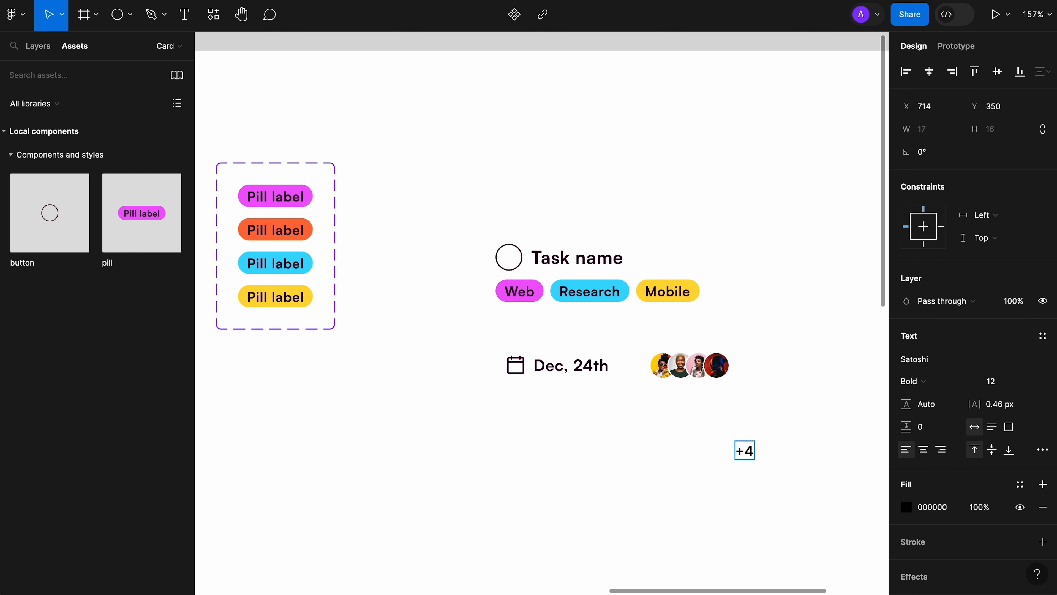
{"action": "key", "text": "Escape"}
{"action": "left_click", "coordinate": [1007, 387]}
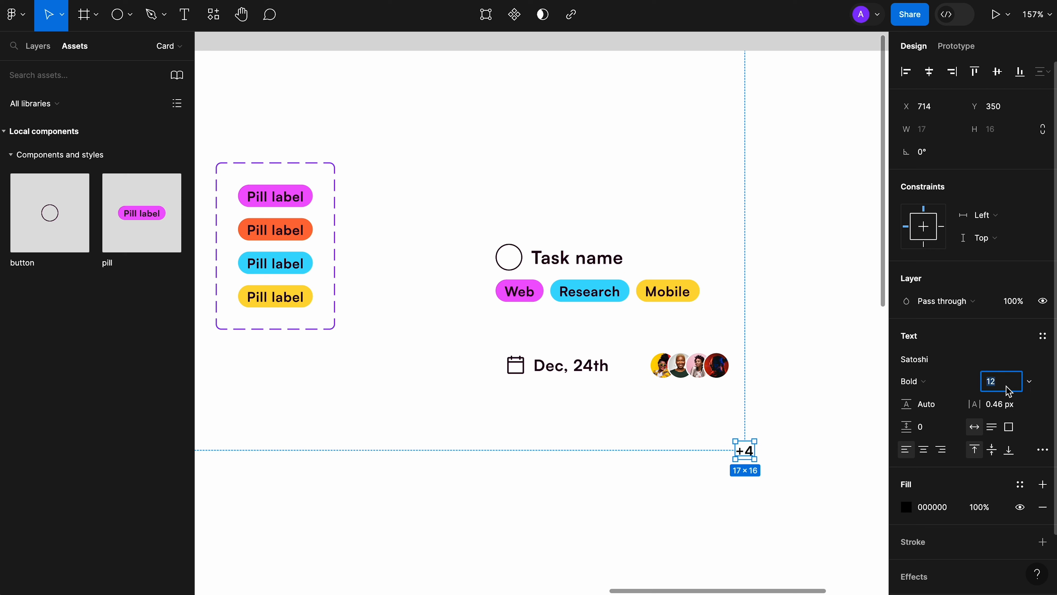
{"action": "key", "text": "Tab"}
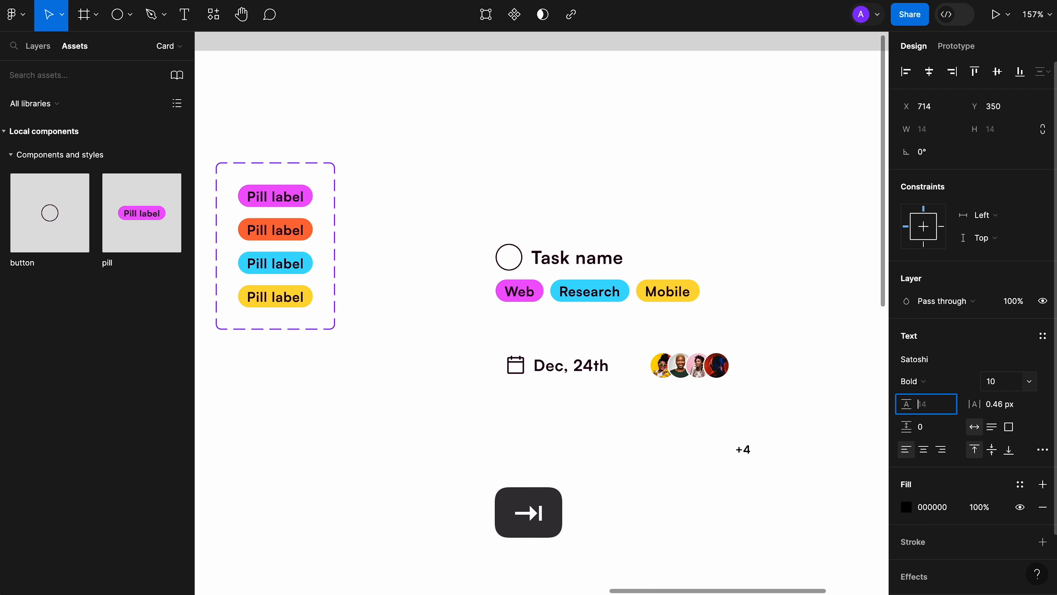
{"action": "left_click", "coordinate": [1027, 489]}
{"action": "left_click", "coordinate": [818, 571]}
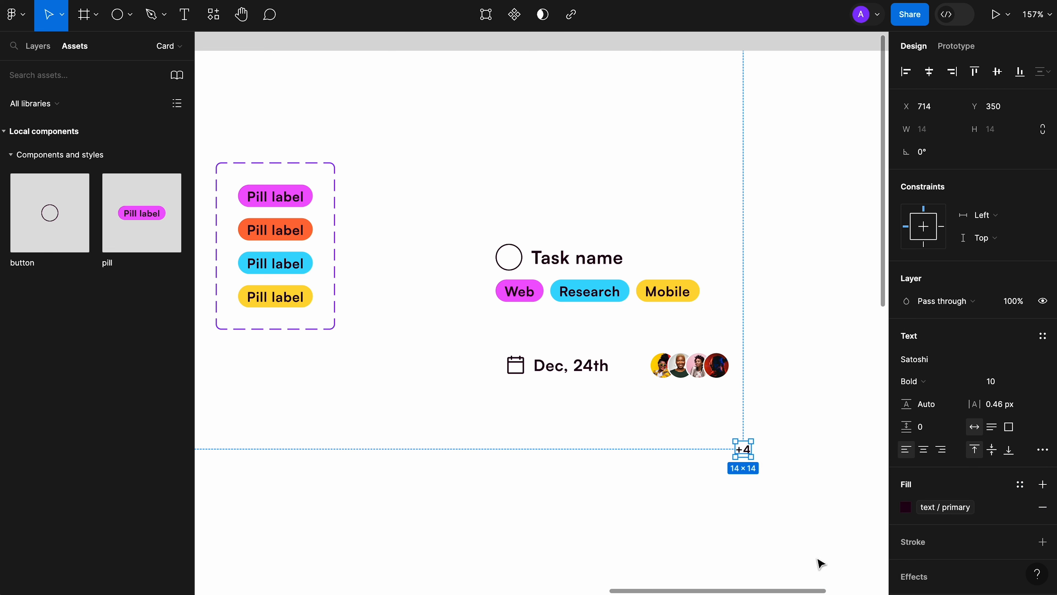
Wrap the +4 text in an auto layout frame with a fixed width and height of 24.
{"action": "right_click", "coordinate": [751, 453]}
{"action": "left_click", "coordinate": [791, 358]}
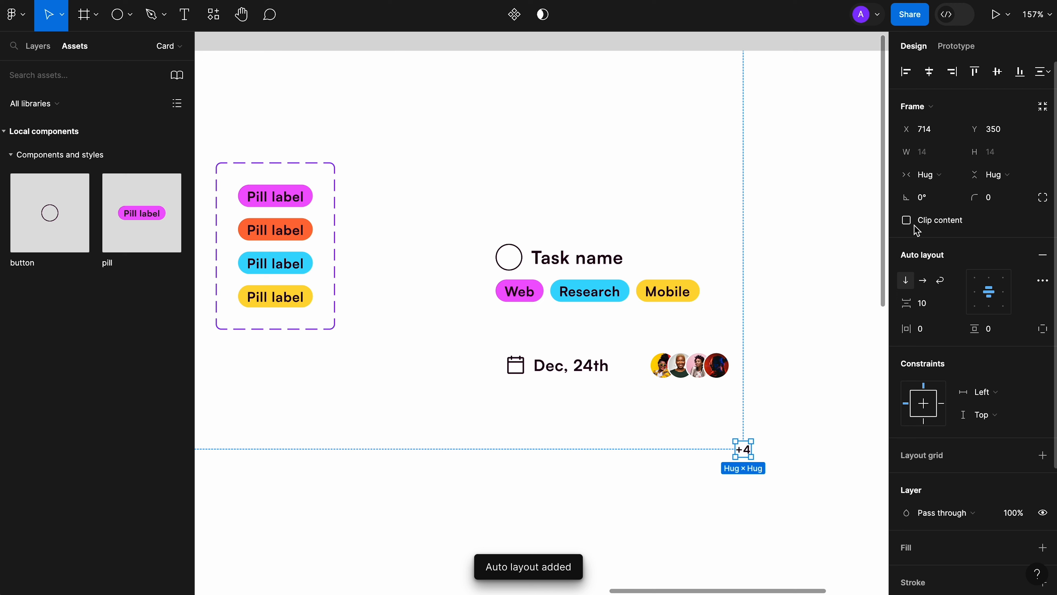
{"action": "left_click", "coordinate": [947, 183]}
{"action": "left_click", "coordinate": [953, 159]}
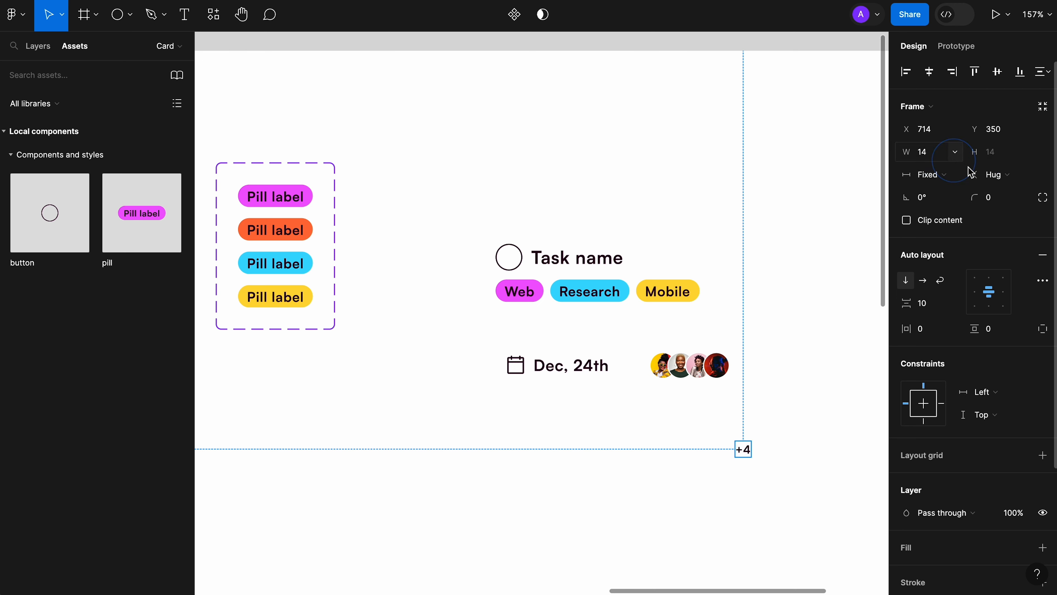
{"action": "left_click", "coordinate": [998, 175]}
{"action": "left_click", "coordinate": [1000, 157]}
{"action": "left_click", "coordinate": [931, 153]}
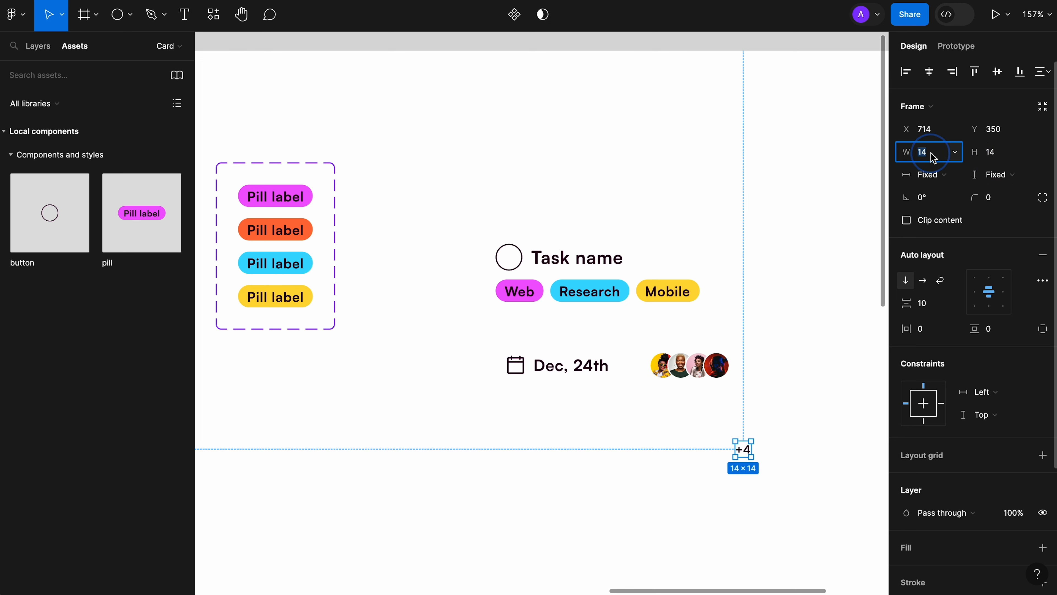
{"action": "type", "text": "24"}
{"action": "key", "text": "Tab"}
{"action": "type", "text": "24"}
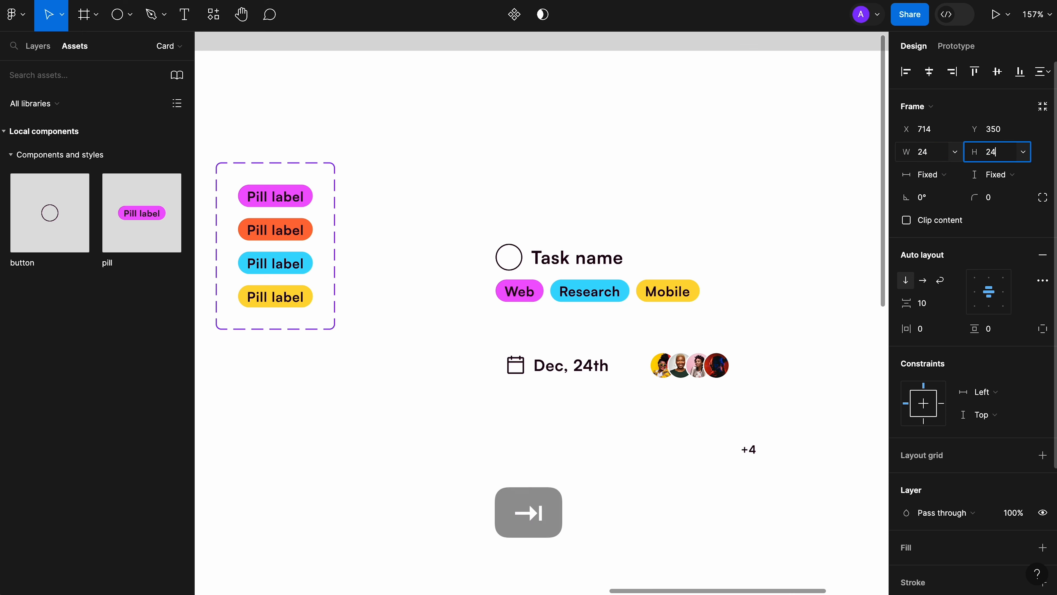
{"action": "key", "text": "Tab"}
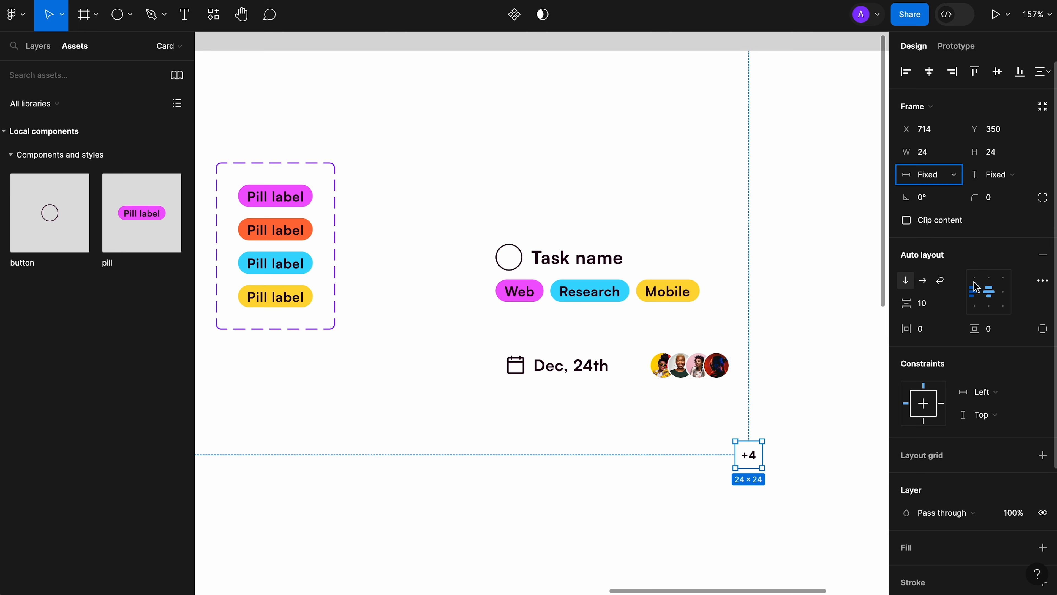
Give the +4 frame a corner radius of 100 and the background / secondary fill.
{"action": "left_click", "coordinate": [1006, 200]}
{"action": "type", "text": "100"}
{"action": "key", "text": "Tab"}
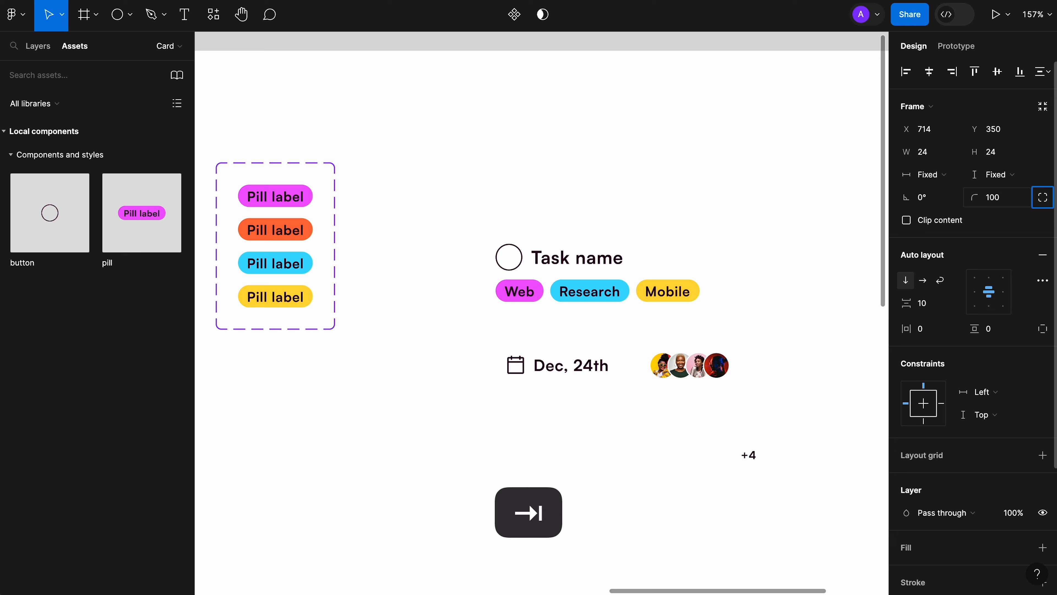
{"action": "scroll", "coordinate": [957, 333], "scroll_direction": "down", "scroll_amount": 5}
{"action": "left_click", "coordinate": [1043, 389]}
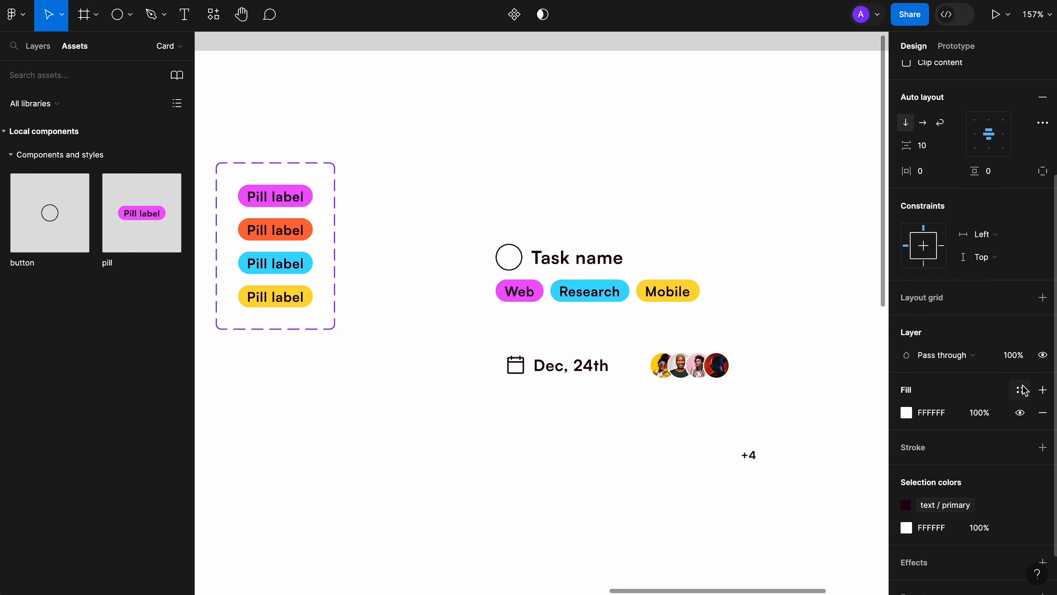
{"action": "left_click", "coordinate": [1020, 390]}
{"action": "left_click", "coordinate": [878, 478]}
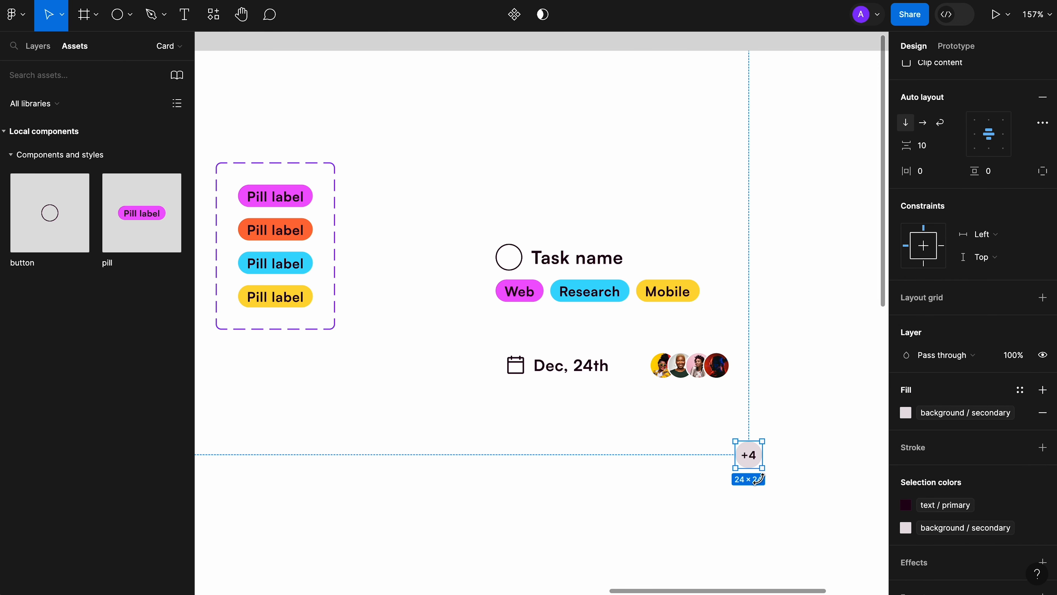
Add an inside stroke of width 1 in the border / button colour to the +4 circle.
{"action": "left_click", "coordinate": [960, 450]}
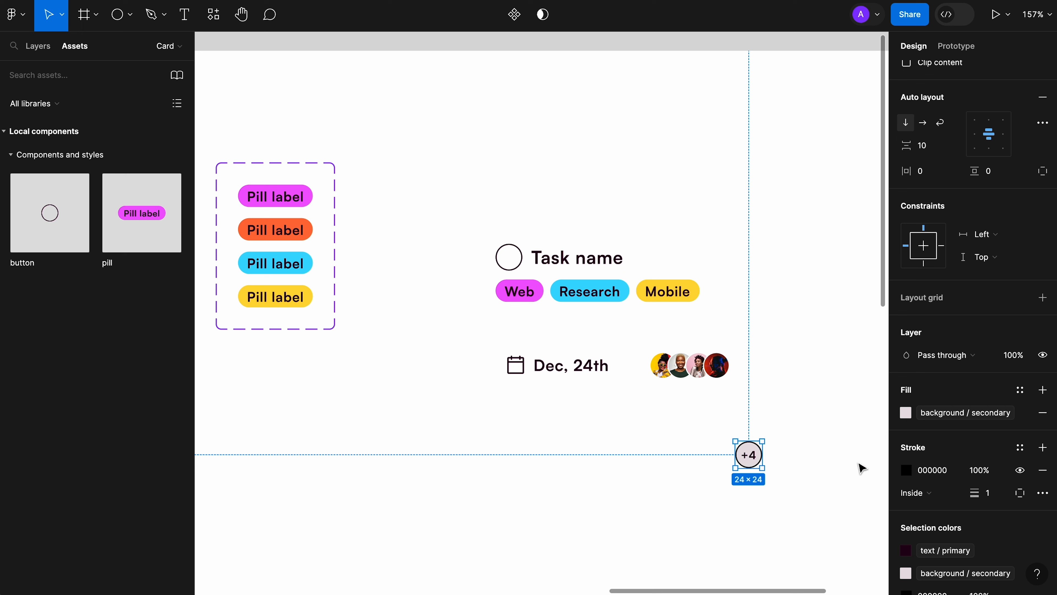
{"action": "left_click", "coordinate": [1020, 447]}
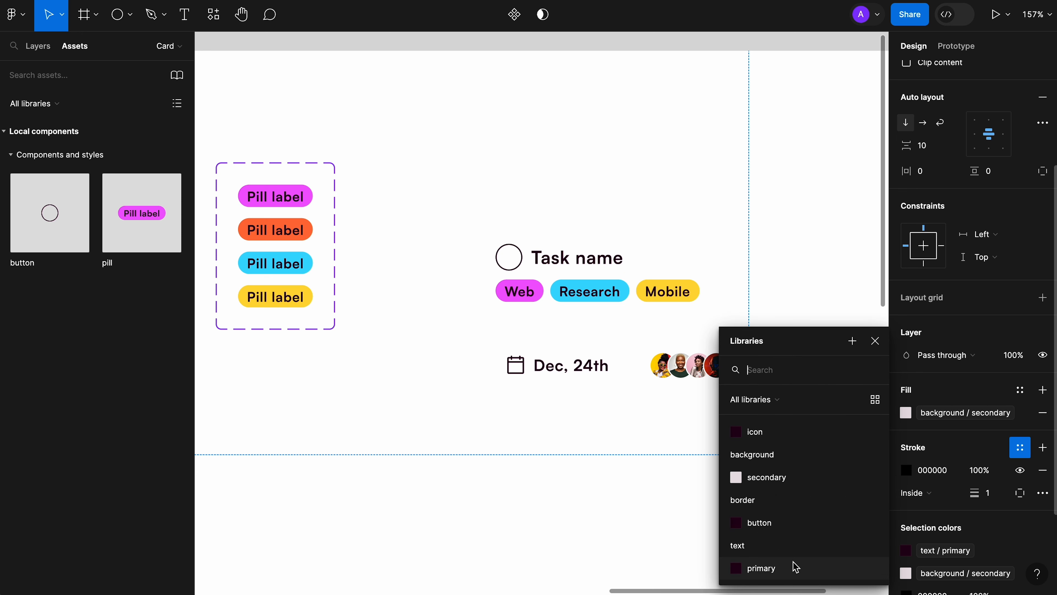
{"action": "left_click", "coordinate": [792, 516]}
{"action": "scroll", "coordinate": [756, 467], "scroll_direction": "up", "scroll_amount": 5}
{"action": "double_click", "coordinate": [757, 446]}
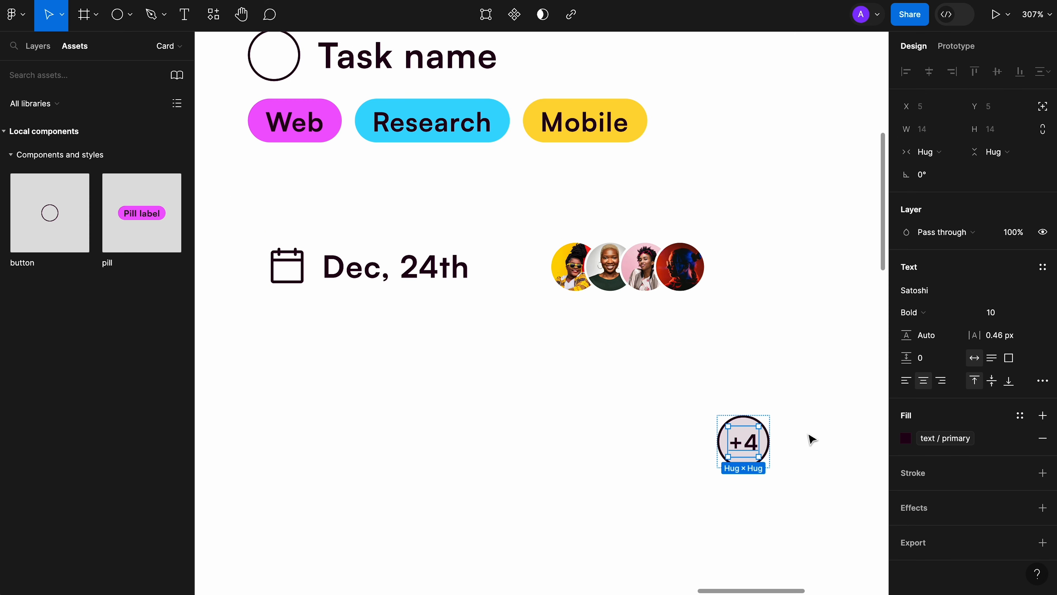
{"action": "left_click", "coordinate": [799, 451]}
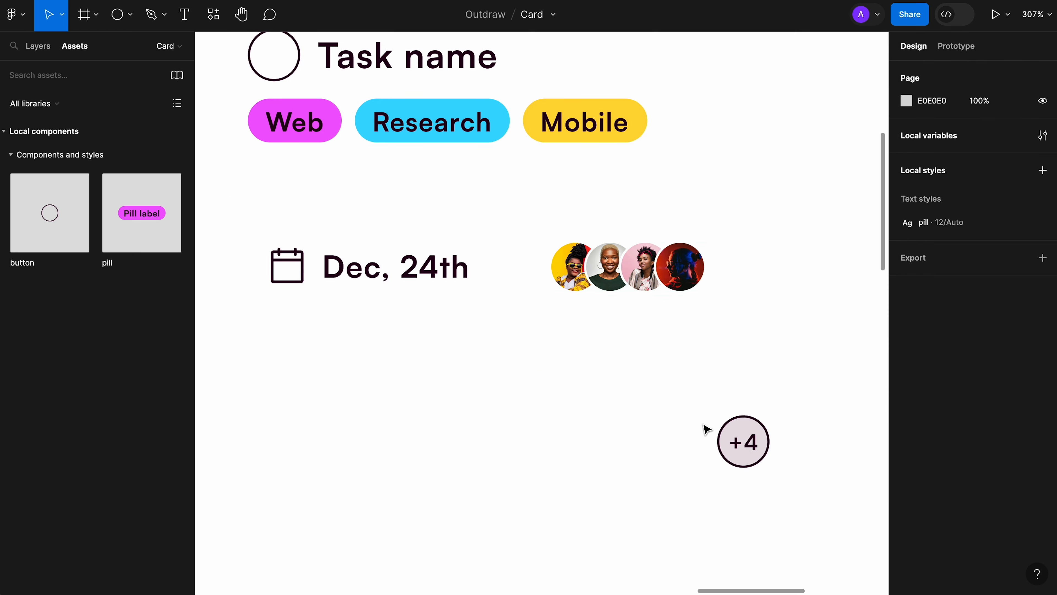
Cut the +4 circle and paste it into the avatar row as its last item.
{"action": "left_click", "coordinate": [726, 442]}
{"action": "key", "text": "super+x"}
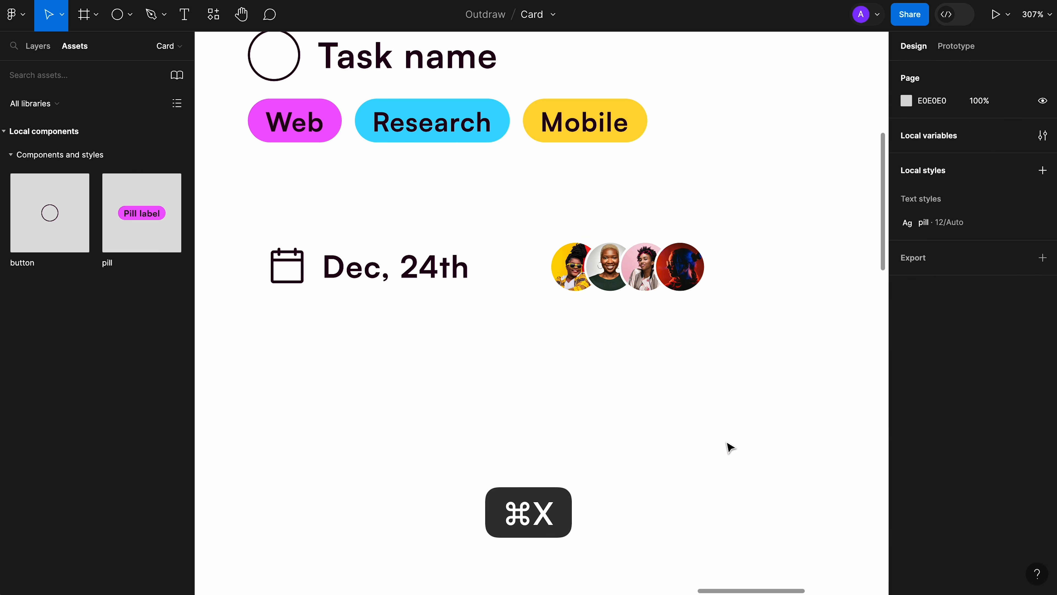
{"action": "left_click", "coordinate": [664, 288]}
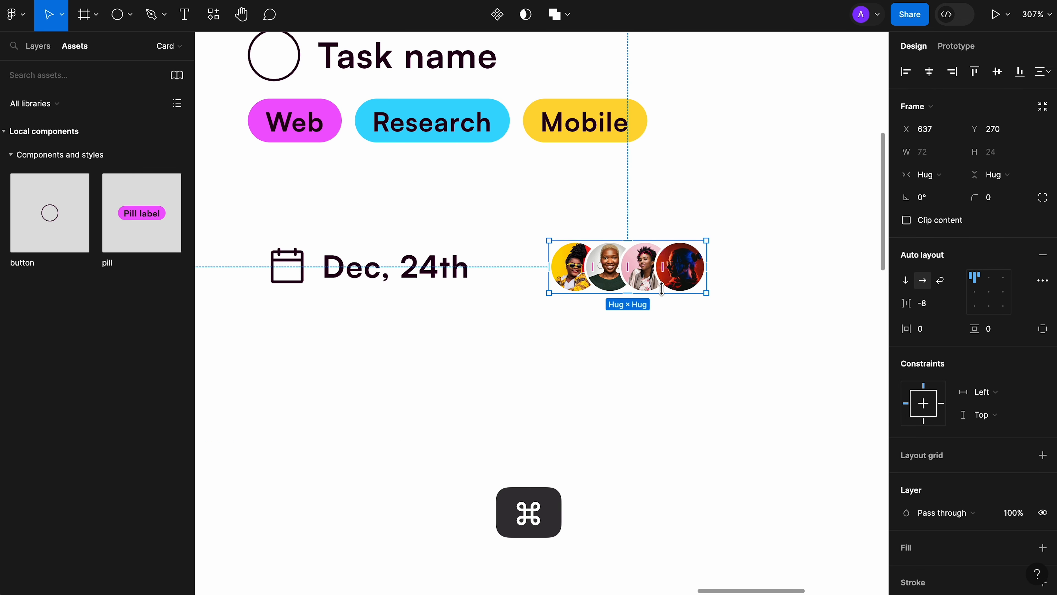
{"action": "key", "text": "super+v"}
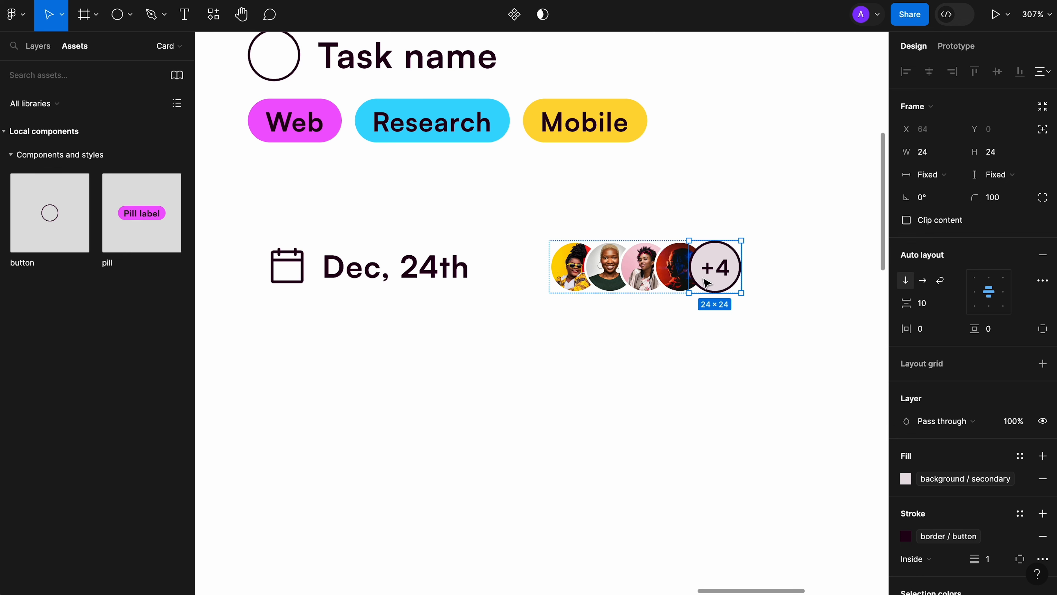
{"action": "left_click", "coordinate": [767, 293]}
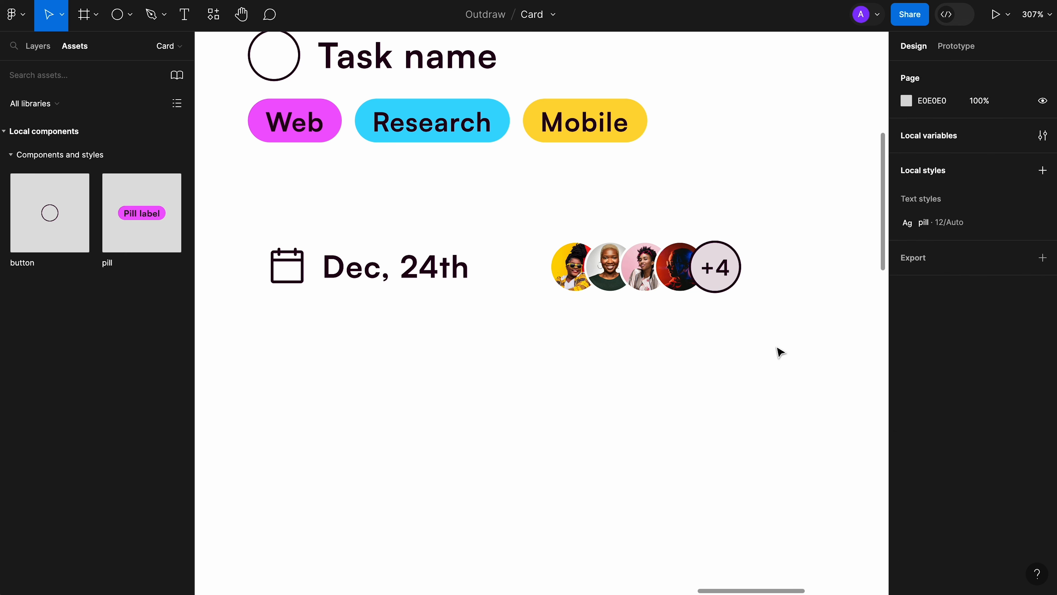
Enclose the due date group and the avatar row in one common frame.
{"action": "scroll", "coordinate": [817, 402], "scroll_direction": "down", "scroll_amount": 3}
{"action": "left_click_drag", "start_coordinate": [815, 395], "coordinate": [343, 258]}
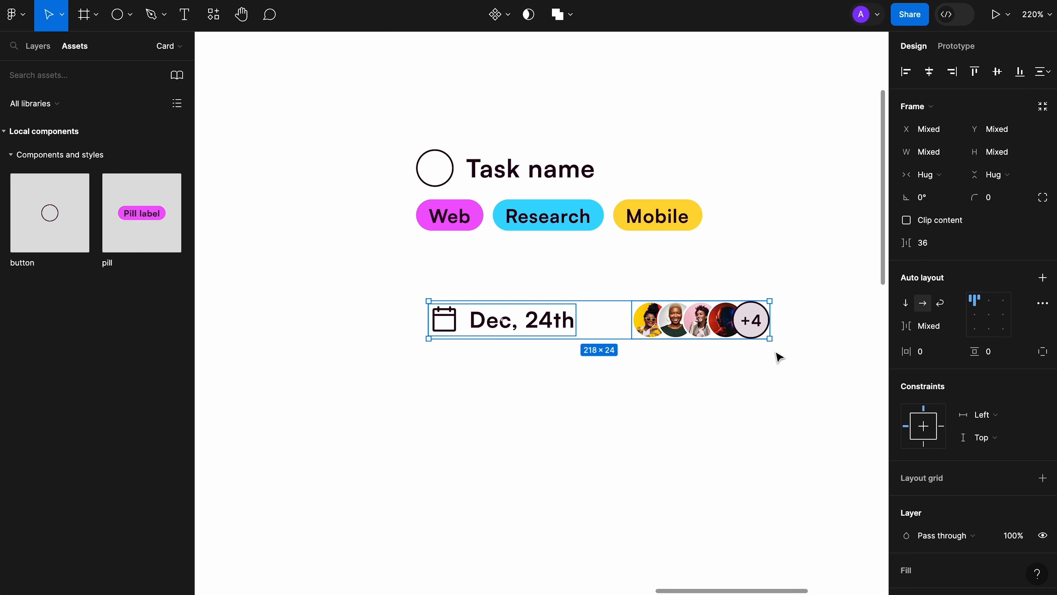
{"action": "key", "text": "super+alt+g"}
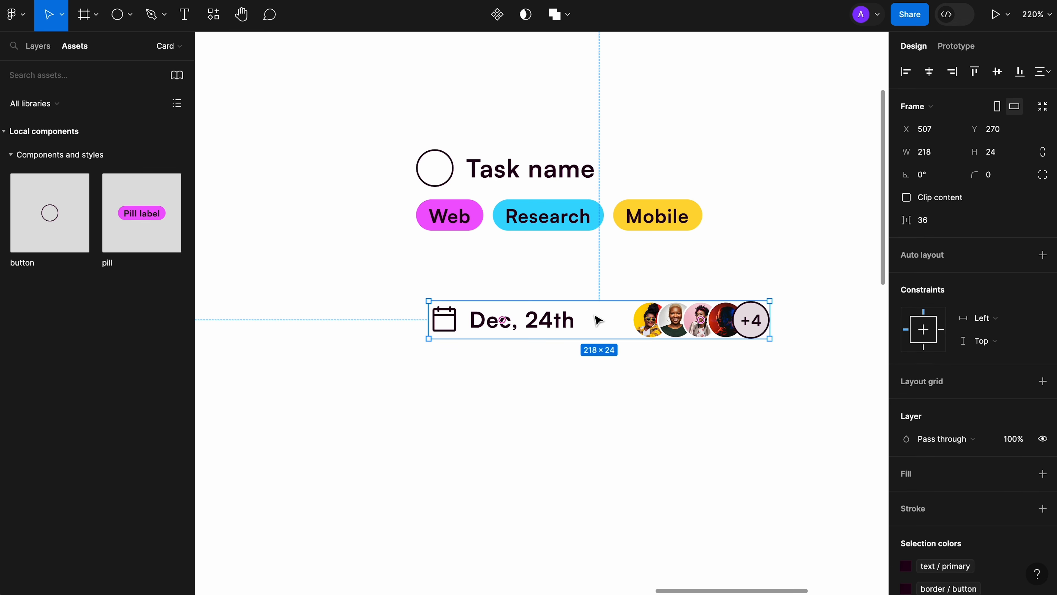
{"action": "left_click", "coordinate": [37, 45]}
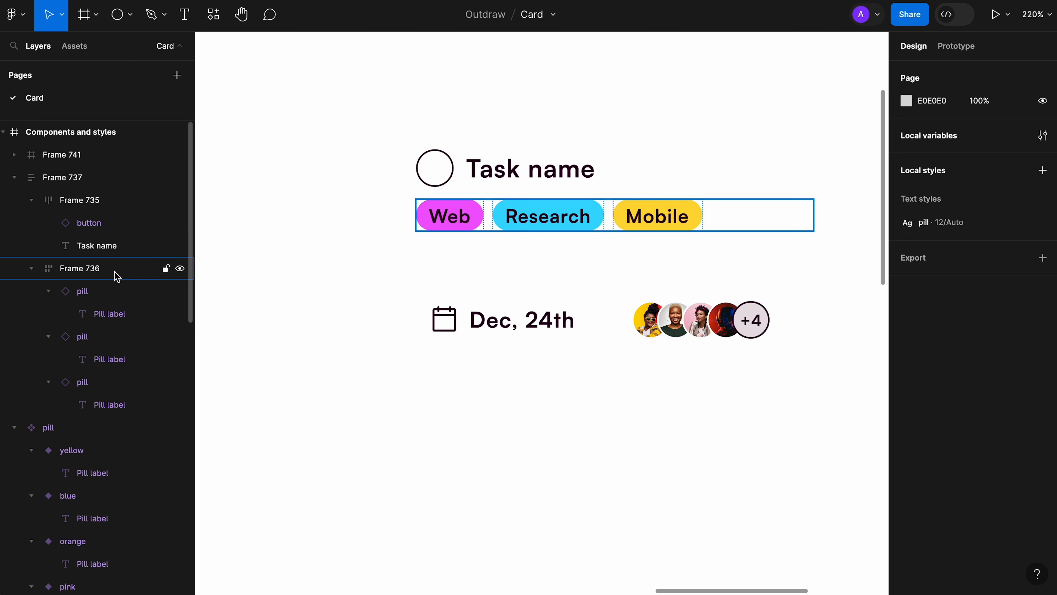
{"action": "left_click", "coordinate": [583, 331]}
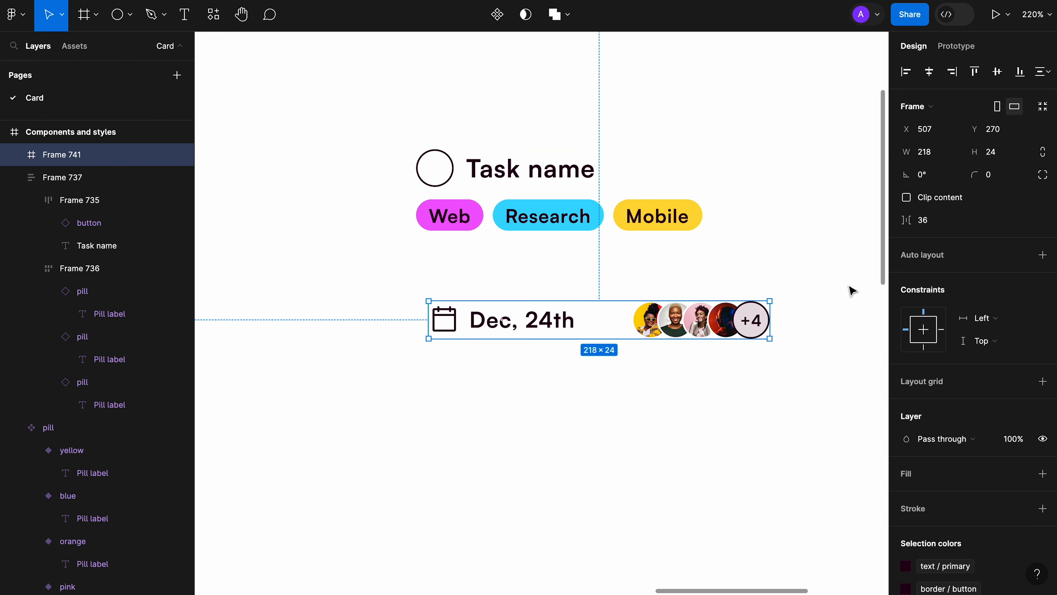
Apply horizontal auto layout with Auto spacing to the date and avatars frame, and widen it to 264.
{"action": "left_click", "coordinate": [926, 259]}
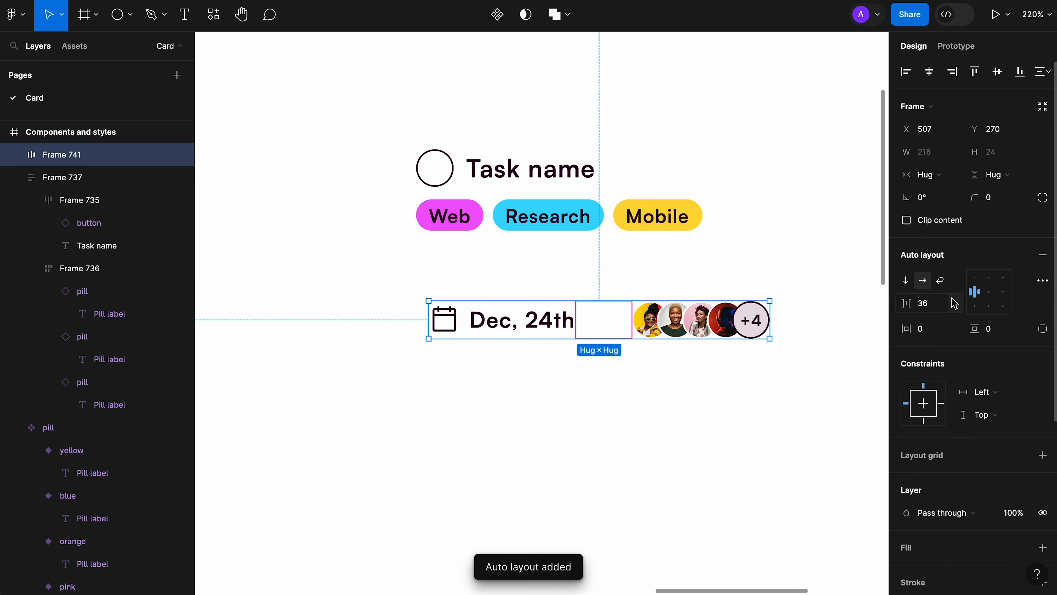
{"action": "left_click", "coordinate": [956, 307]}
{"action": "left_click", "coordinate": [959, 322]}
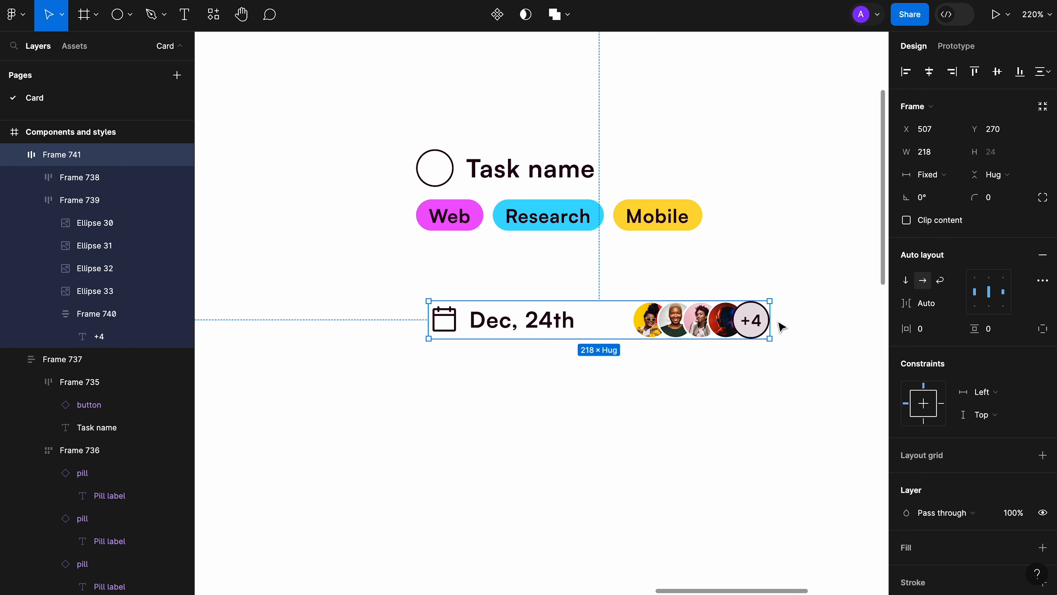
{"action": "left_click_drag", "start_coordinate": [770, 319], "coordinate": [841, 320]}
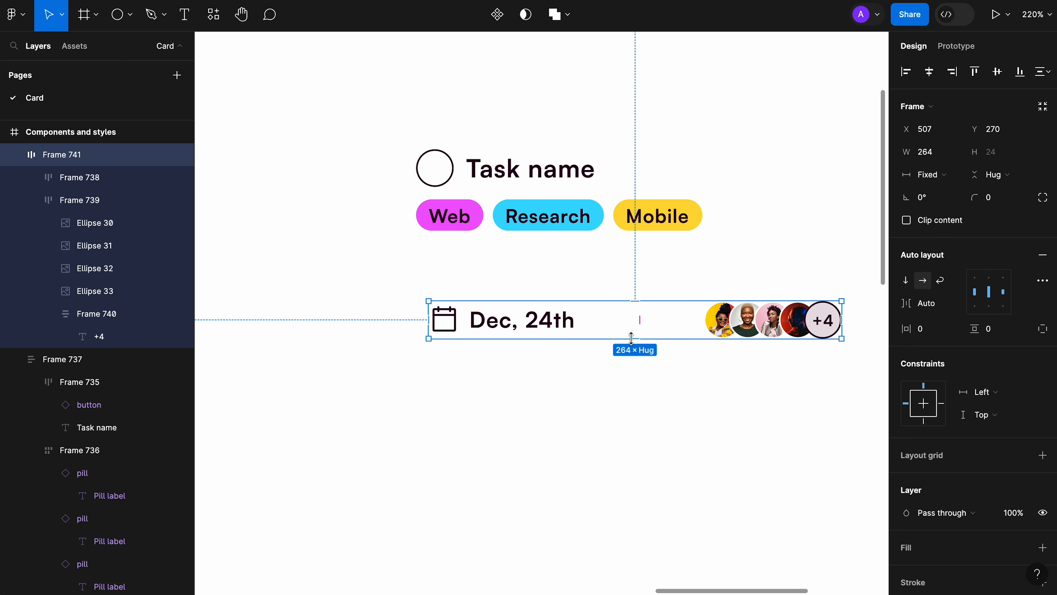
Duplicate the due date group with its calendar icon inside the date and avatars row.
{"action": "left_click", "coordinate": [529, 332]}
{"action": "key", "text": "super+c"}
{"action": "key", "text": "super+v"}
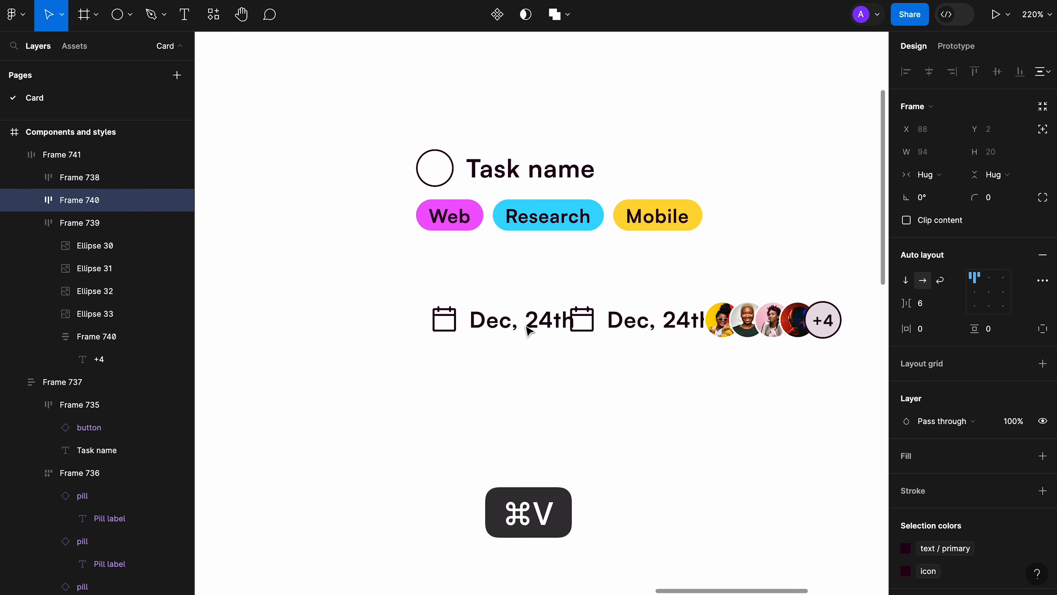
{"action": "left_click", "coordinate": [670, 364]}
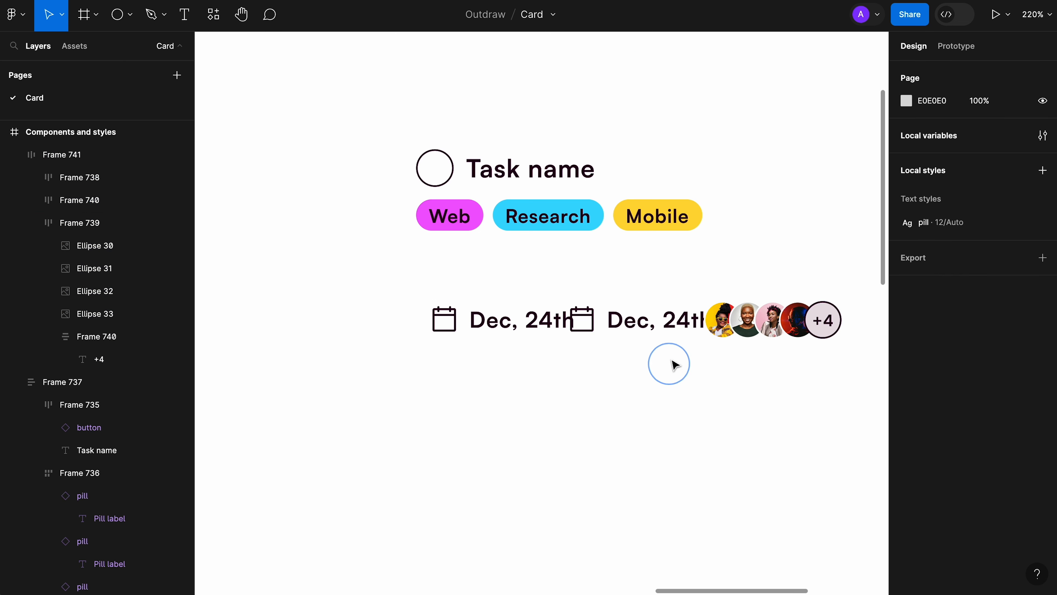
Widen the date and avatars row to 370 and delete the duplicate due date group from its middle.
{"action": "left_click", "coordinate": [745, 328]}
{"action": "left_click_drag", "start_coordinate": [844, 317], "coordinate": [745, 329]}
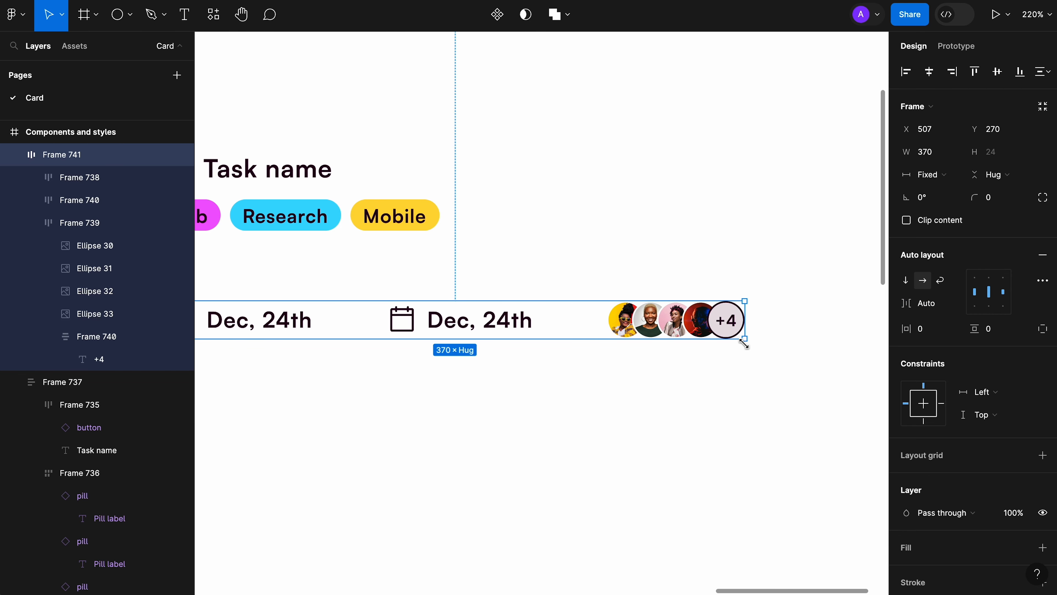
{"action": "left_click", "coordinate": [528, 333]}
{"action": "key", "text": "Delete"}
Narrow the date and avatars row to a width of 204.
{"action": "scroll", "coordinate": [528, 334], "scroll_direction": "down", "scroll_amount": 3}
{"action": "left_click", "coordinate": [526, 325]}
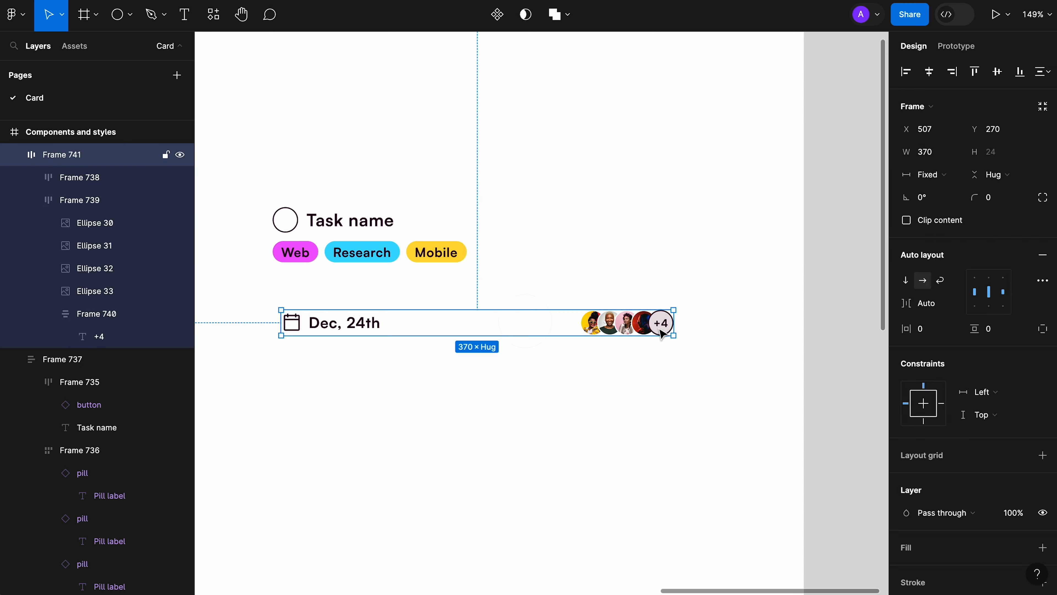
{"action": "left_click_drag", "start_coordinate": [666, 320], "coordinate": [497, 320]}
{"action": "left_click", "coordinate": [577, 324]}
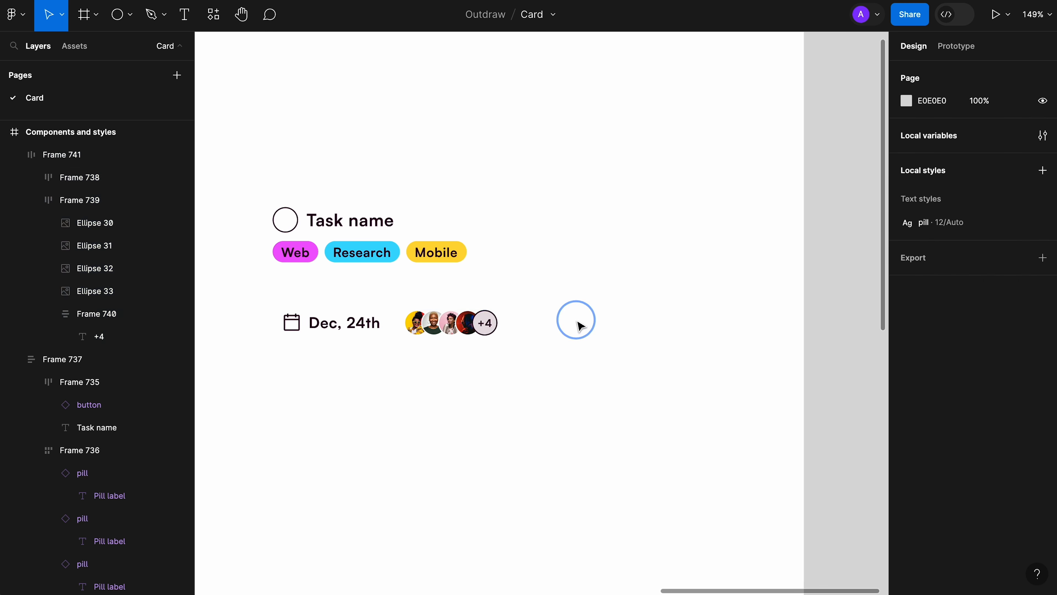
Combine the task name and pills group with the date row in a vertical auto layout frame with 16 spacing.
{"action": "scroll", "coordinate": [697, 364], "scroll_direction": "up", "scroll_amount": 2}
{"action": "left_click_drag", "start_coordinate": [352, 136], "coordinate": [666, 339]}
{"action": "right_click", "coordinate": [602, 223]}
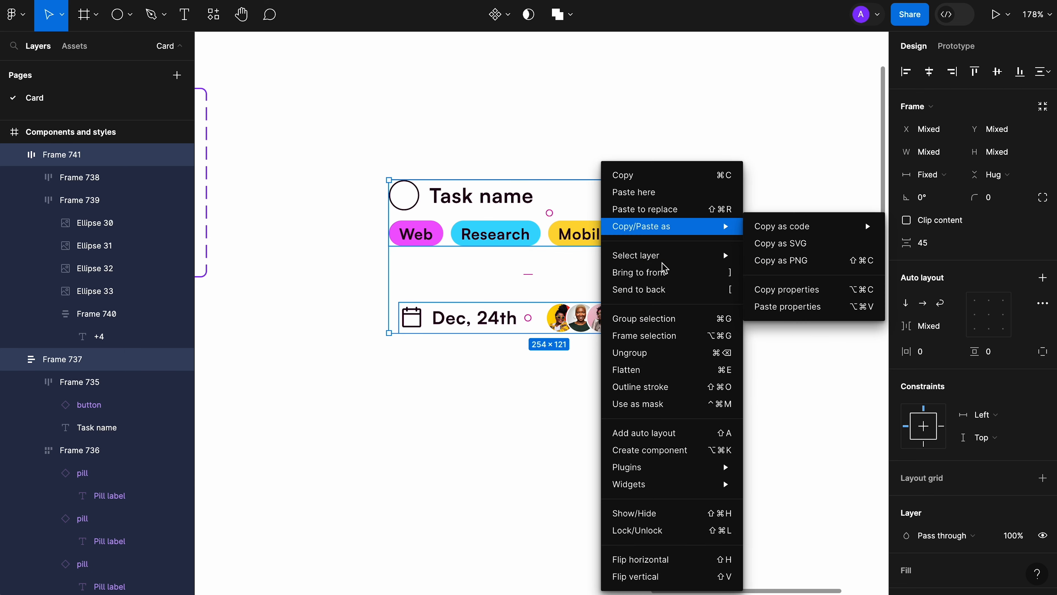
{"action": "left_click", "coordinate": [679, 340]}
{"action": "key", "text": "shift+a"}
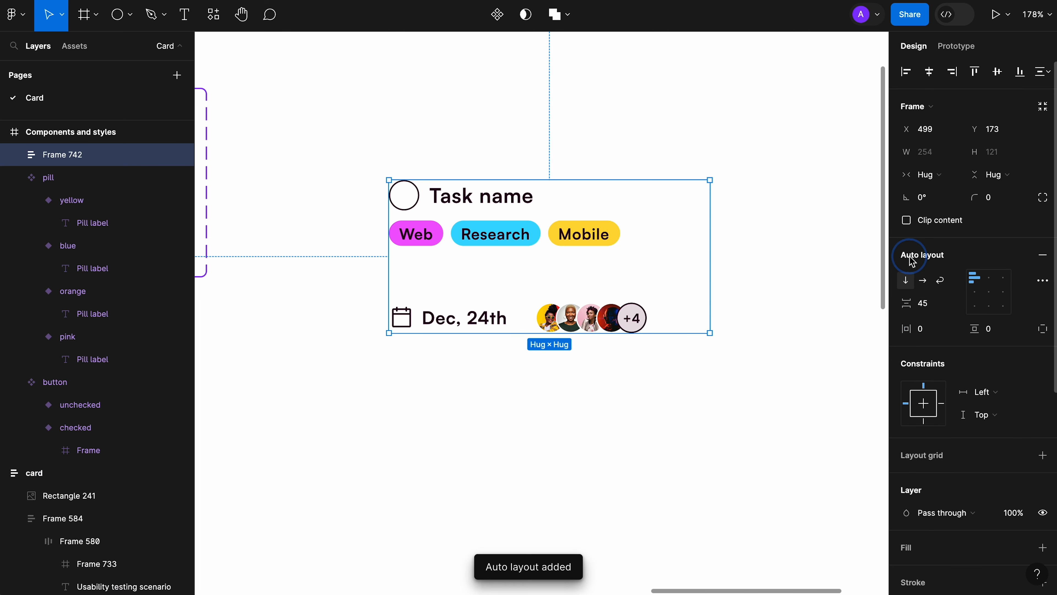
{"action": "left_click", "coordinate": [939, 310]}
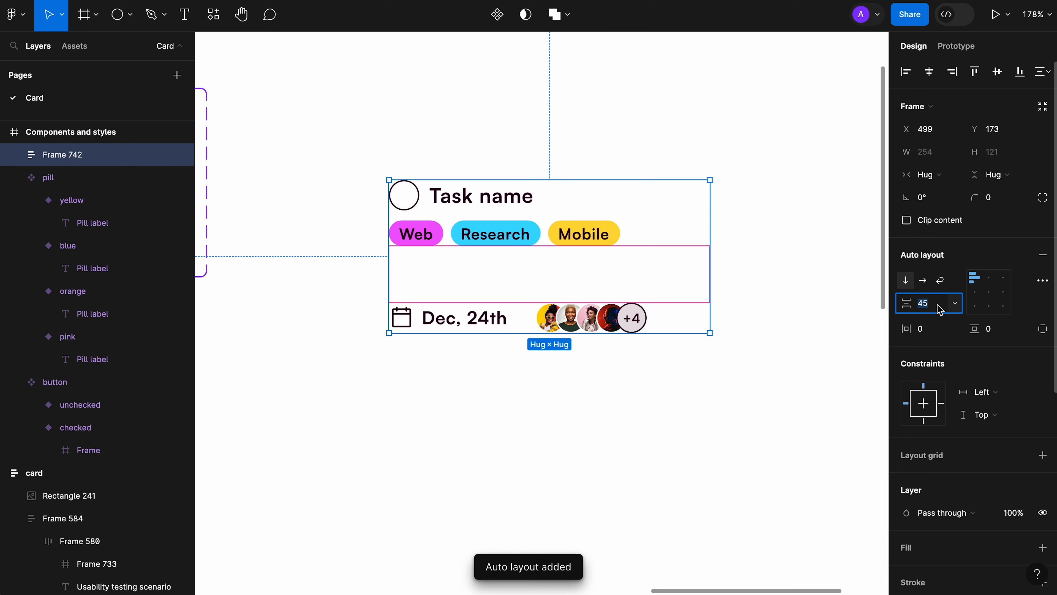
{"action": "key", "text": "Tab"}
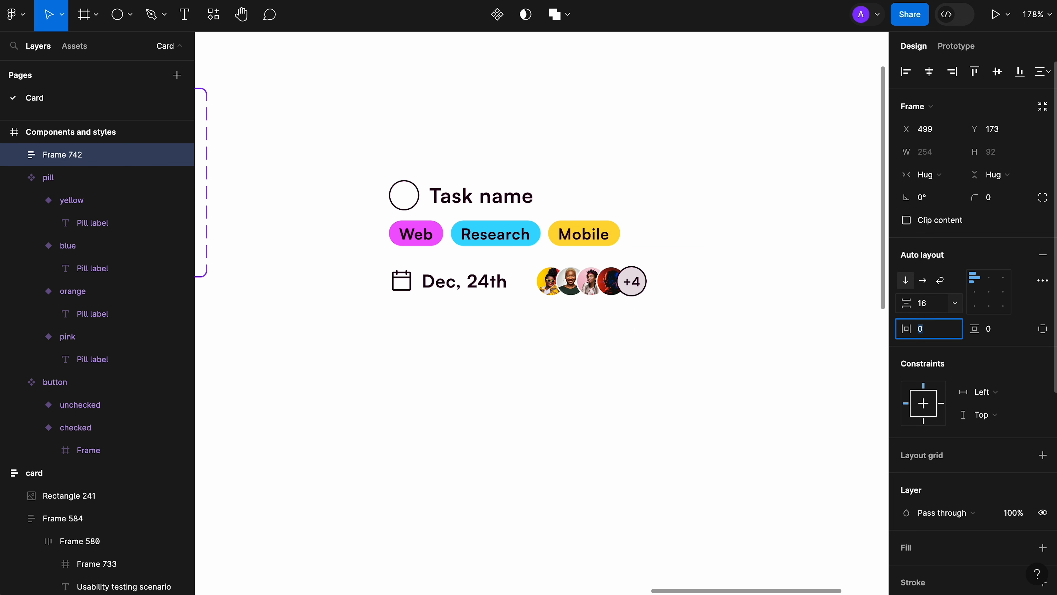
Set the width of both the task name and pills group and the date and avatars row to Fill container.
{"action": "left_click", "coordinate": [584, 239]}
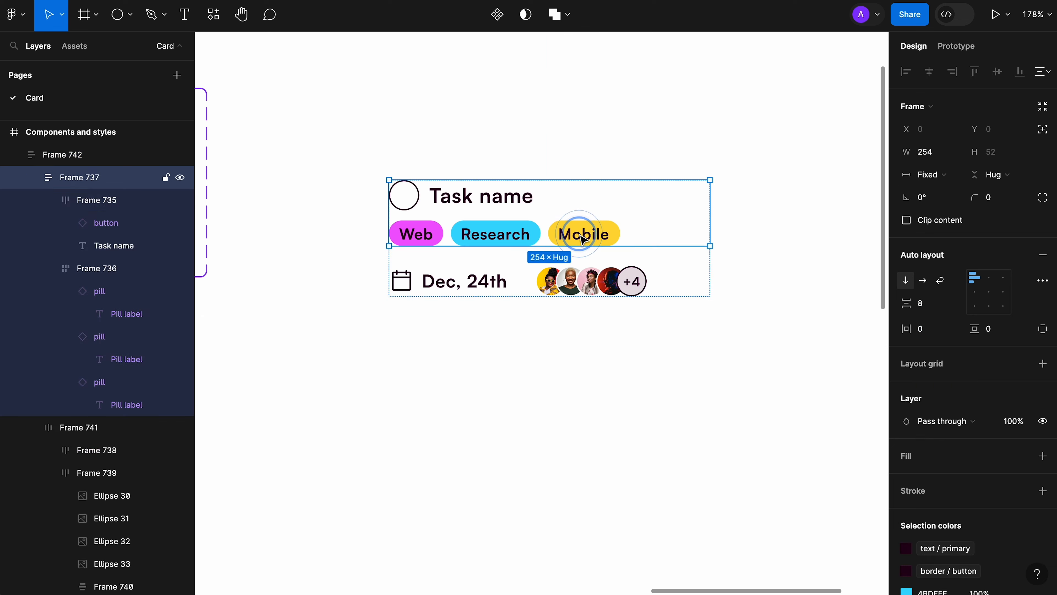
{"action": "left_click", "coordinate": [951, 175]}
{"action": "left_click", "coordinate": [960, 208]}
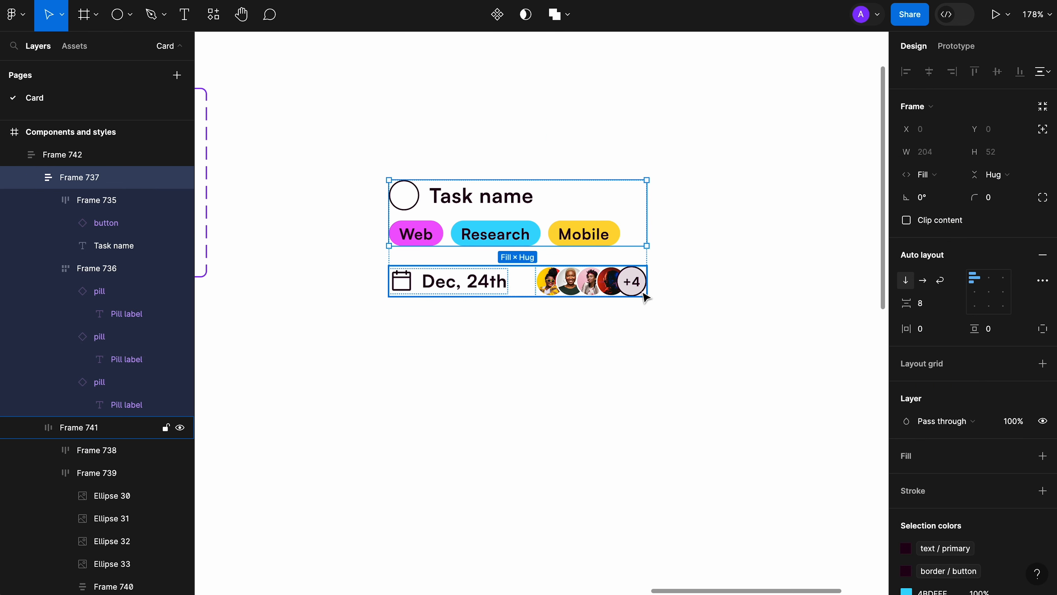
{"action": "left_click", "coordinate": [641, 292]}
{"action": "left_click", "coordinate": [932, 175]}
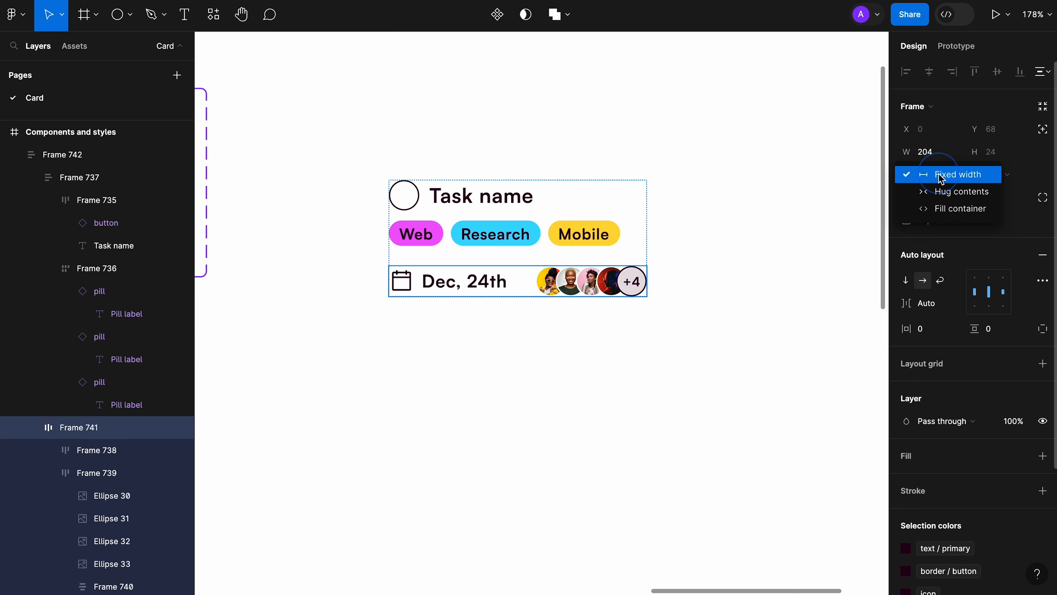
{"action": "left_click", "coordinate": [945, 208]}
Widen the outer frame around the task details to 240.
{"action": "key", "text": "super+z"}
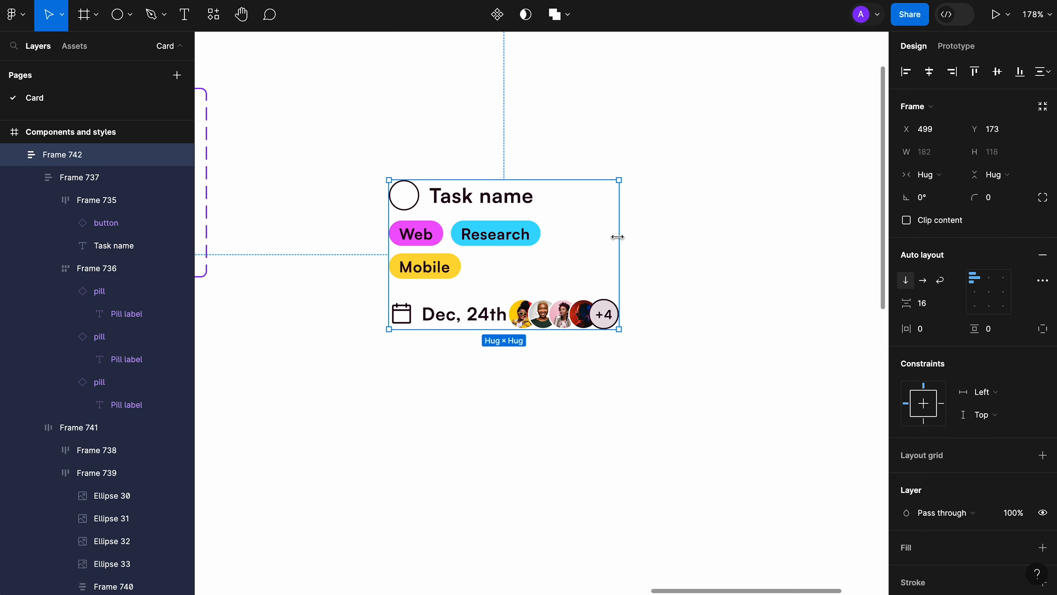
{"action": "left_click_drag", "start_coordinate": [617, 237], "coordinate": [692, 226]}
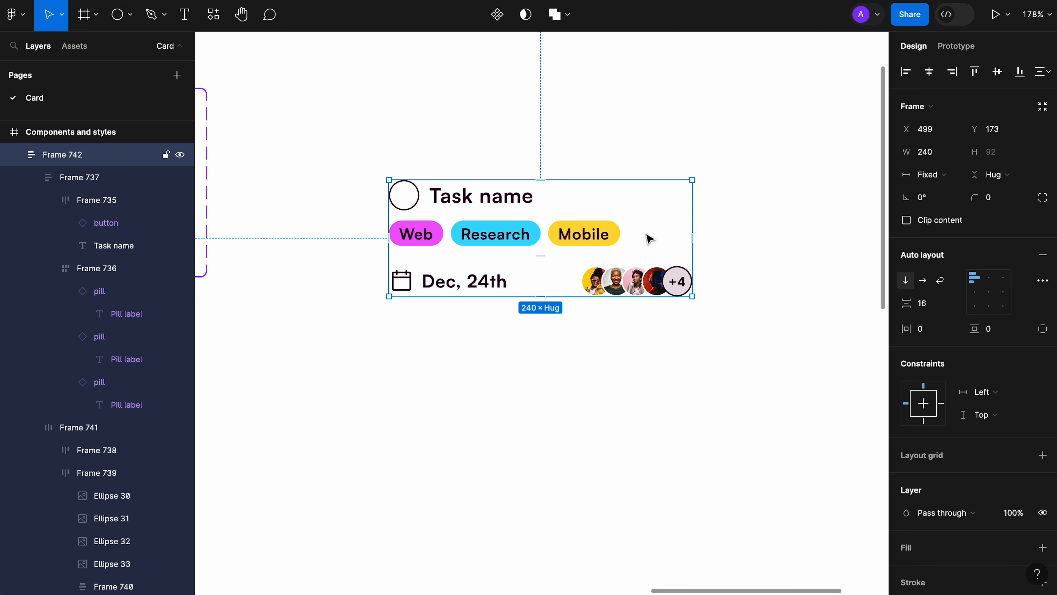
{"action": "left_click", "coordinate": [627, 234]}
{"action": "double_click", "coordinate": [627, 234]}
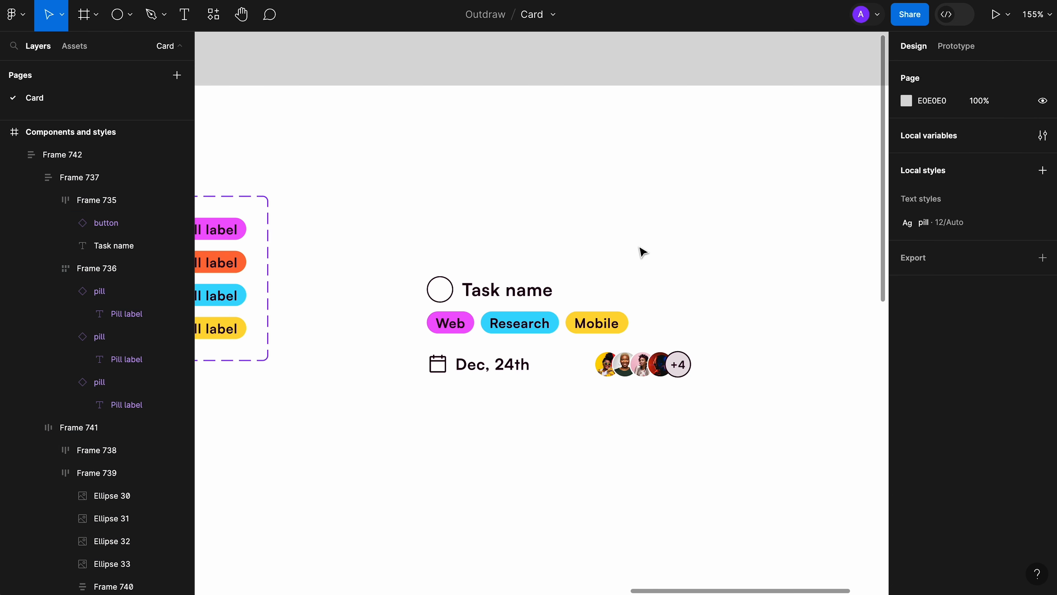
Draw a rectangle about 244 by 86 directly above the task name.
{"action": "left_click", "coordinate": [130, 15]}
{"action": "left_click", "coordinate": [134, 49]}
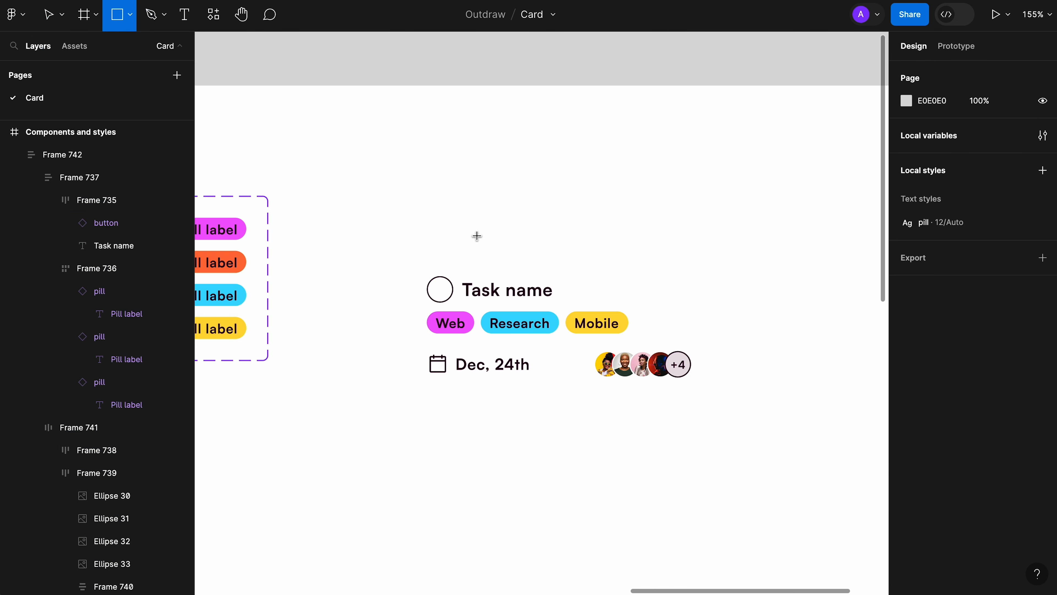
{"action": "mouse_move", "coordinate": [422, 168]}
{"action": "left_mouse_down"}
{"action": "mouse_move", "coordinate": [698, 255]}
{"action": "mouse_move", "coordinate": [691, 260]}
{"action": "left_mouse_up"}
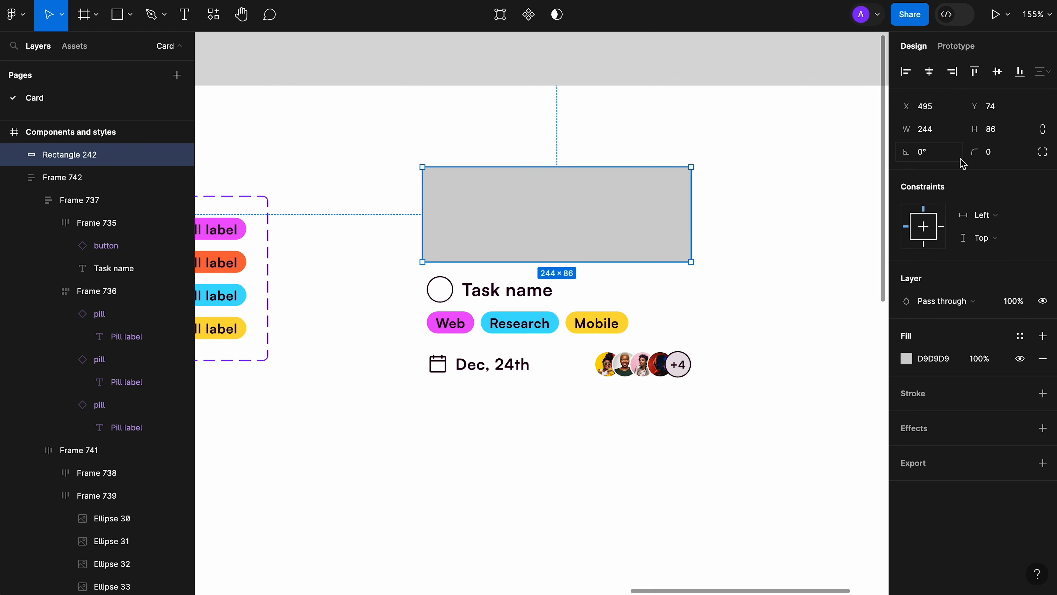
Set the rectangle's height to 120 and move it up to Y 30, clear of the task name.
{"action": "left_click", "coordinate": [1007, 128]}
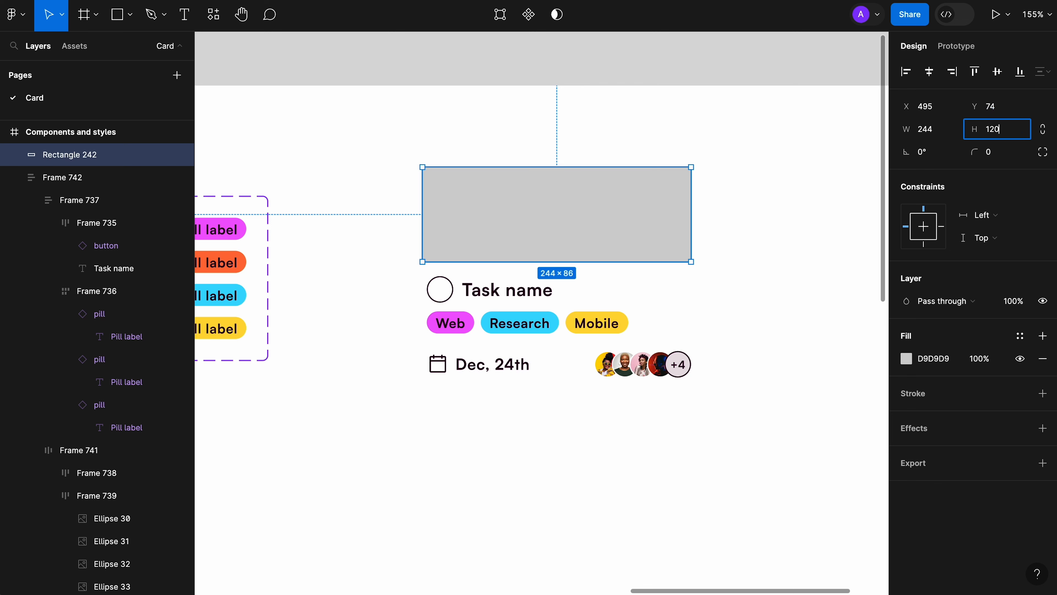
{"action": "type", "text": "120"}
{"action": "key", "text": "Tab"}
{"action": "left_click", "coordinate": [802, 196]}
{"action": "left_click_drag", "start_coordinate": [663, 248], "coordinate": [659, 201]}
{"action": "left_click", "coordinate": [732, 208]}
{"action": "left_click", "coordinate": [653, 234]}
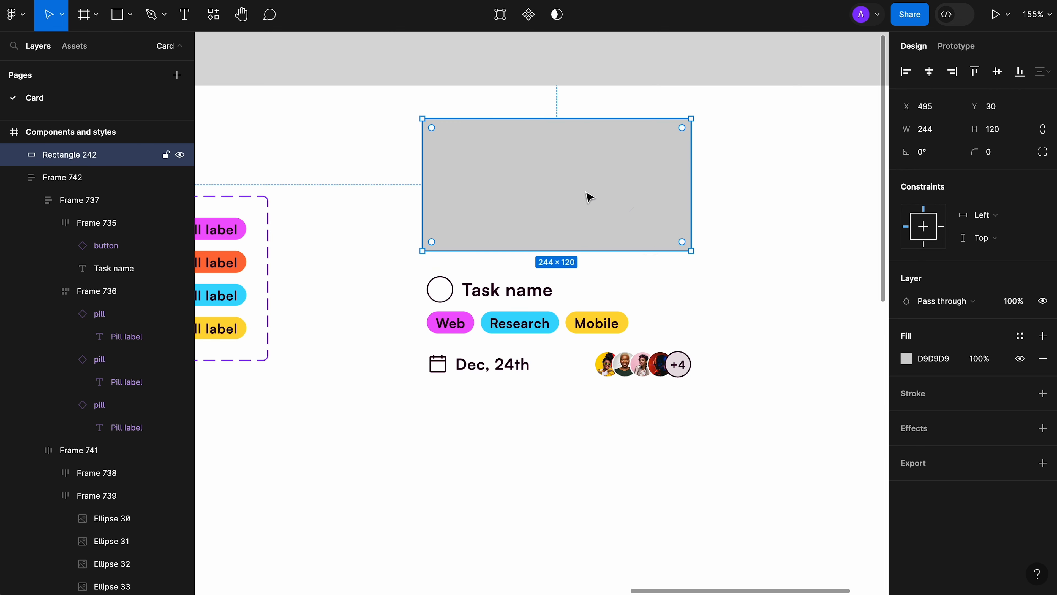
Fill the rectangle with a red swirling image from the Unsplash plugin's abstract preset.
{"action": "left_click", "coordinate": [213, 14]}
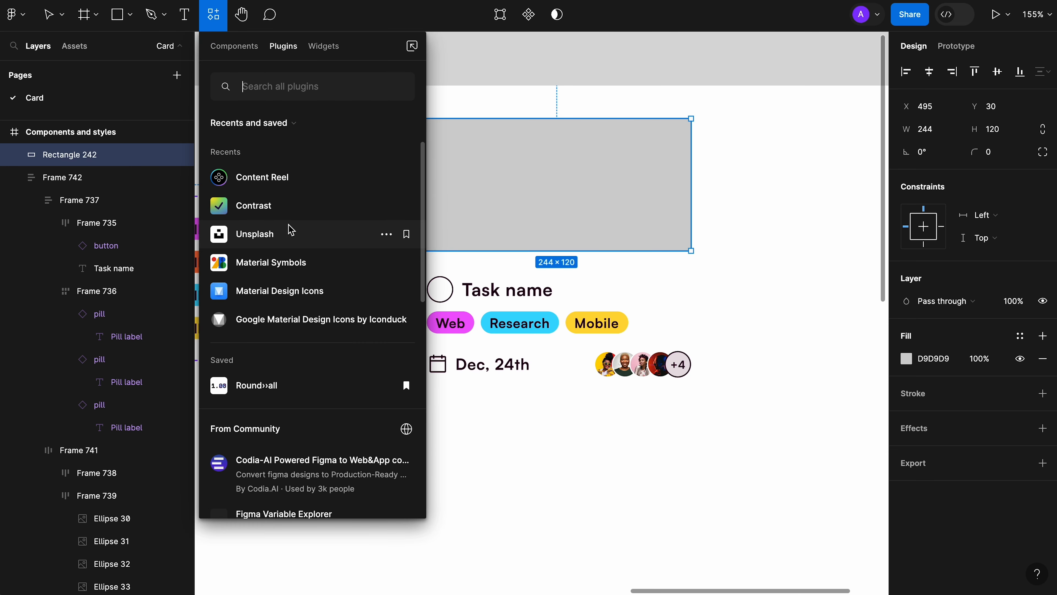
{"action": "left_click", "coordinate": [287, 237]}
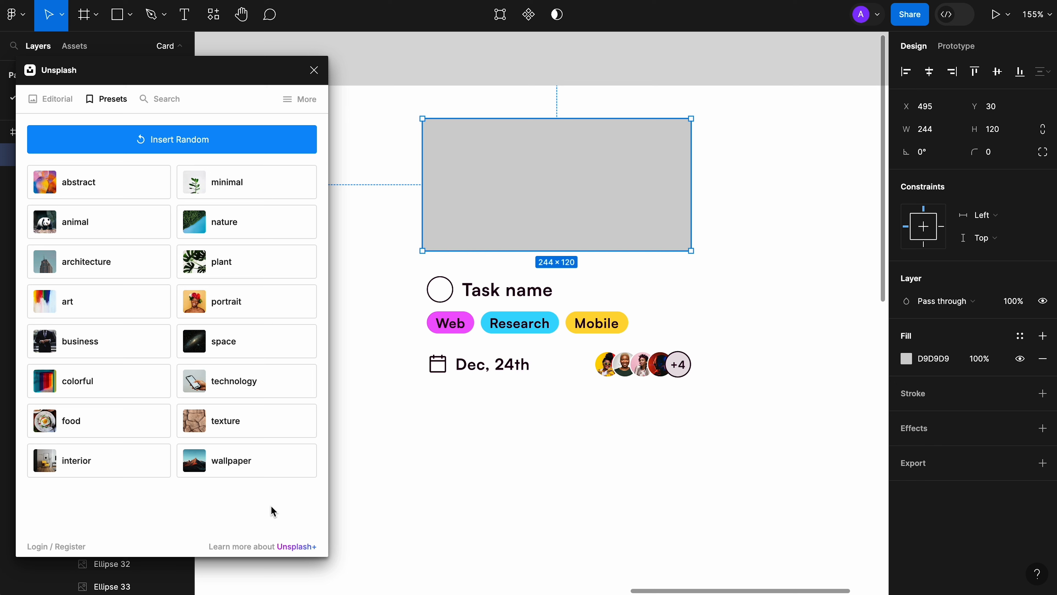
{"action": "left_click", "coordinate": [135, 180]}
{"action": "left_click", "coordinate": [117, 256]}
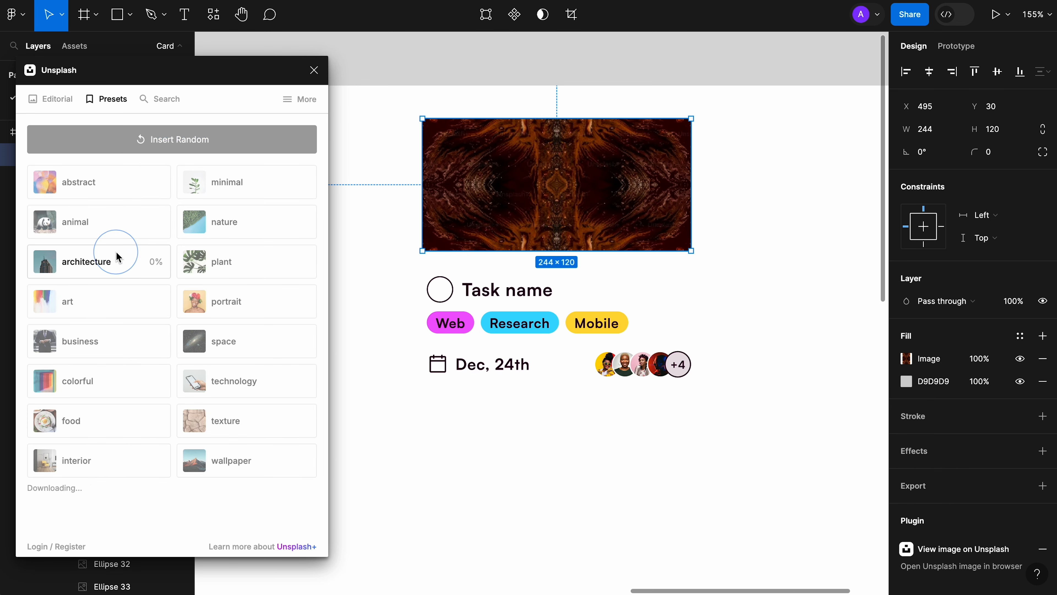
{"action": "left_click", "coordinate": [123, 315]}
{"action": "left_click", "coordinate": [134, 196]}
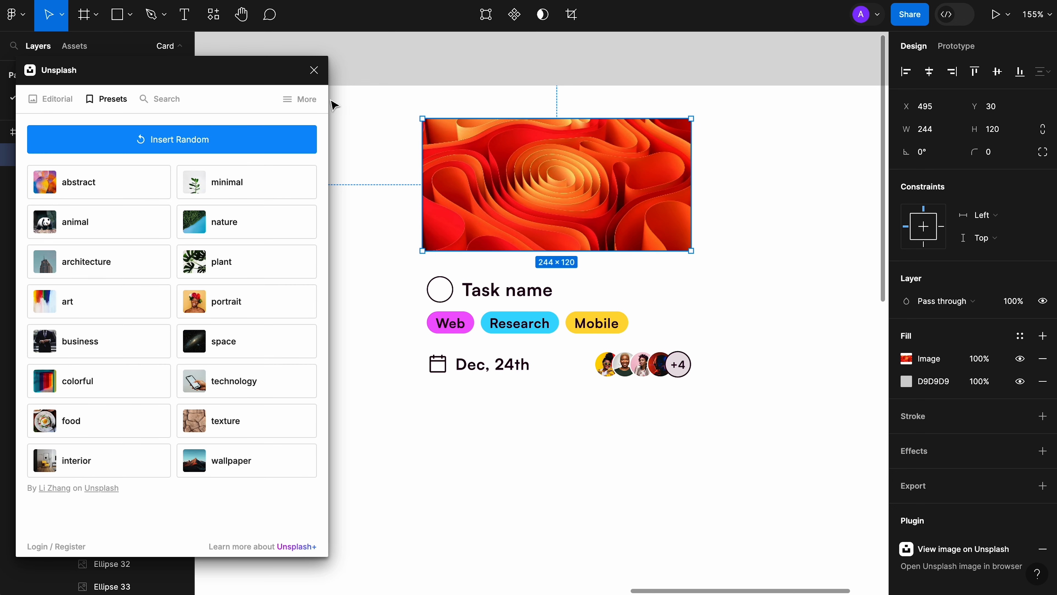
{"action": "left_click", "coordinate": [314, 71]}
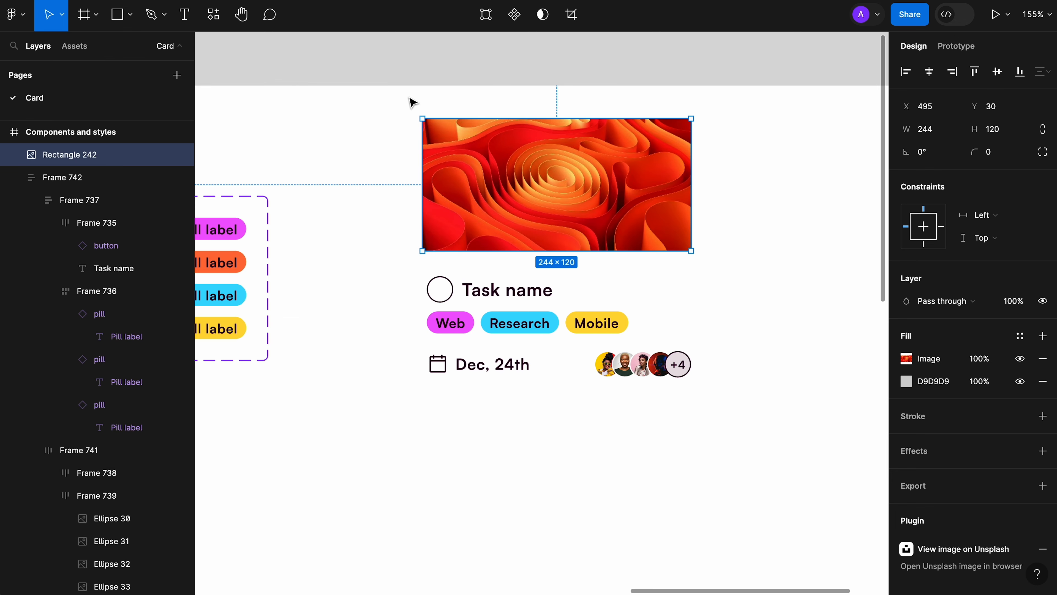
Enclose the image and the task details in one common frame with vertical auto layout.
{"action": "left_click_drag", "start_coordinate": [408, 96], "coordinate": [713, 390]}
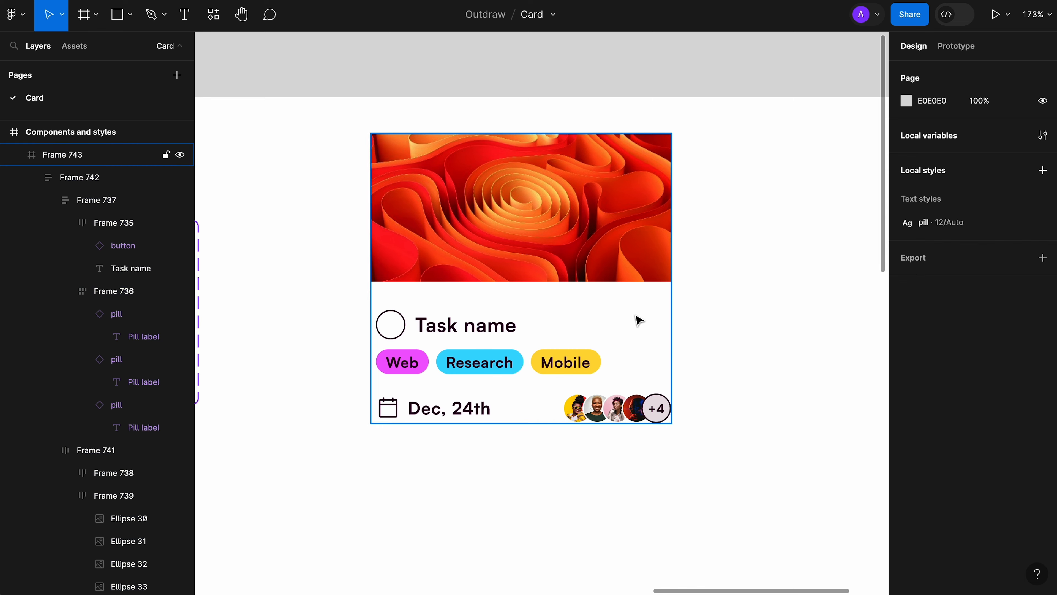
{"action": "left_click", "coordinate": [637, 316]}
{"action": "key", "text": "shift+a"}
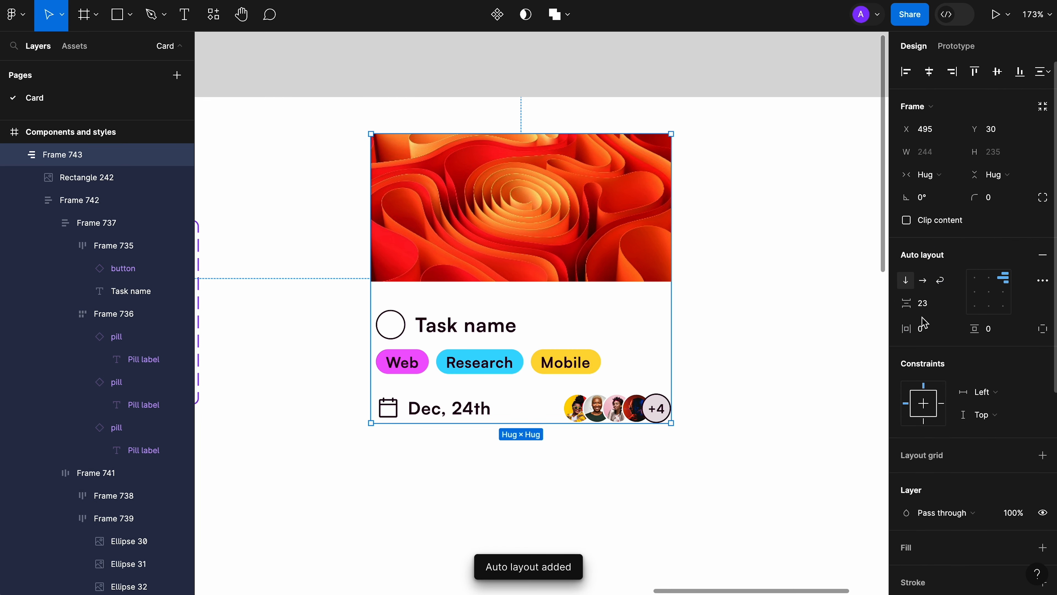
Align the card frame's contents to the top left and set the spacing between its items to 0.
{"action": "left_click", "coordinate": [975, 280]}
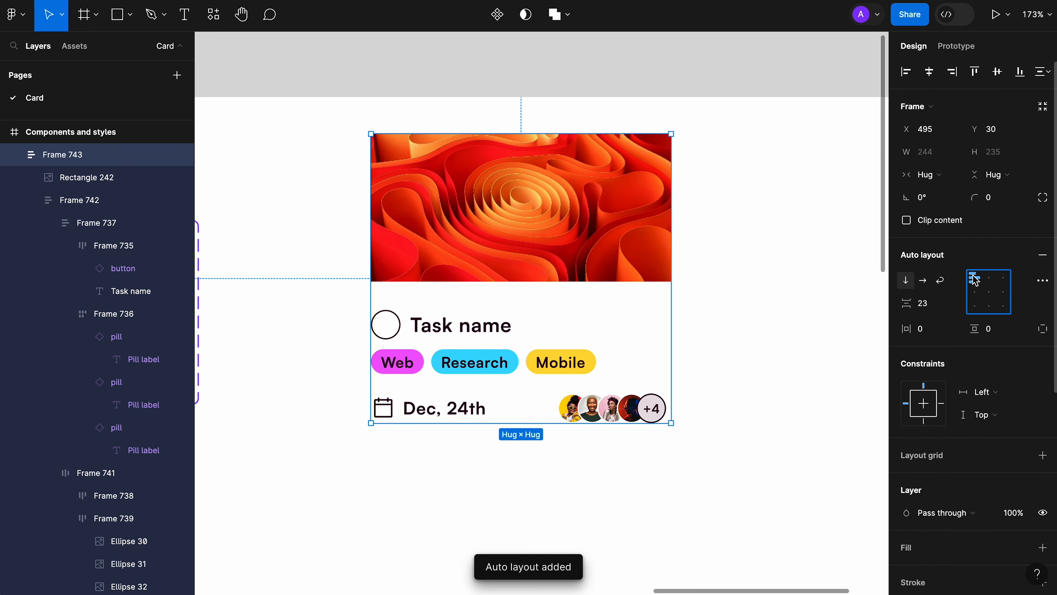
{"action": "left_click", "coordinate": [933, 307]}
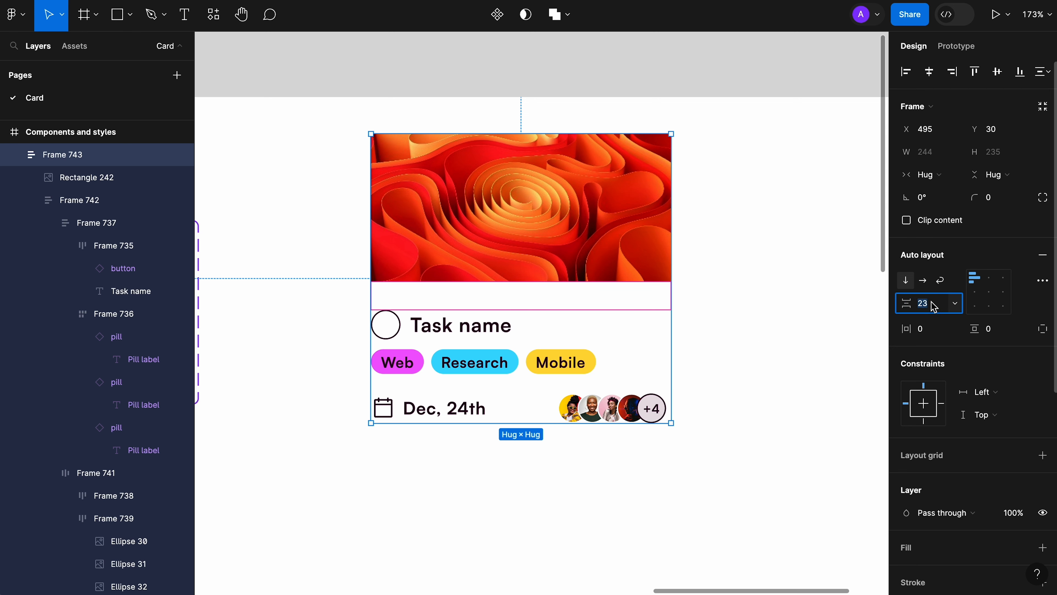
{"action": "key", "text": "Tab"}
{"action": "left_click", "coordinate": [778, 356]}
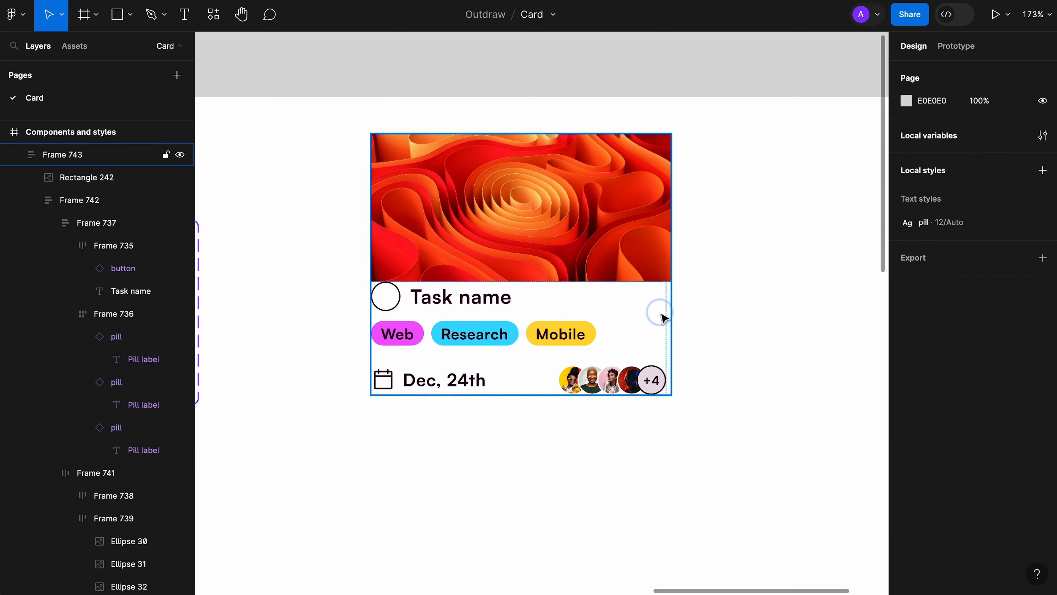
Add an inside stroke of 1 in colour DFE2E6 to the card frame.
{"action": "left_click", "coordinate": [662, 314]}
{"action": "scroll", "coordinate": [963, 385], "scroll_direction": "down", "scroll_amount": 5}
{"action": "left_click", "coordinate": [918, 437]}
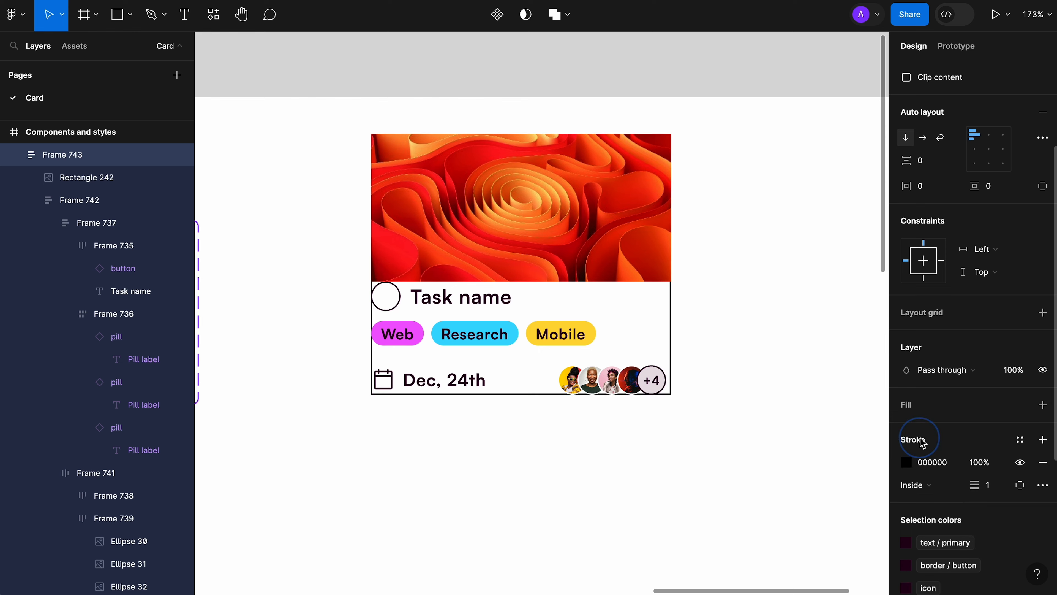
{"action": "scroll", "coordinate": [937, 424], "scroll_direction": "down", "scroll_amount": 2}
{"action": "left_click", "coordinate": [954, 395]}
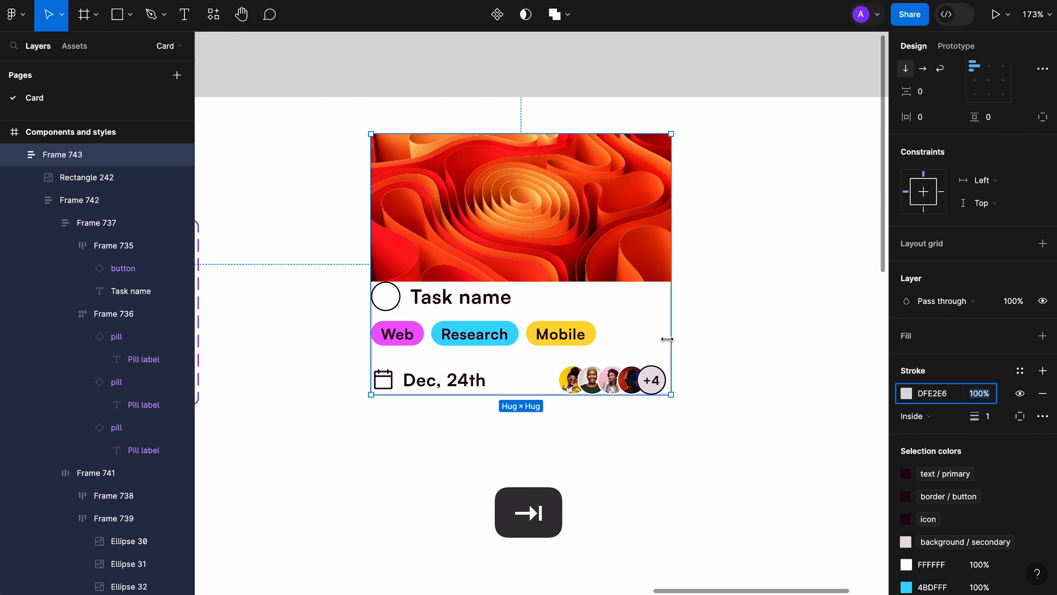
{"action": "left_click", "coordinate": [706, 329]}
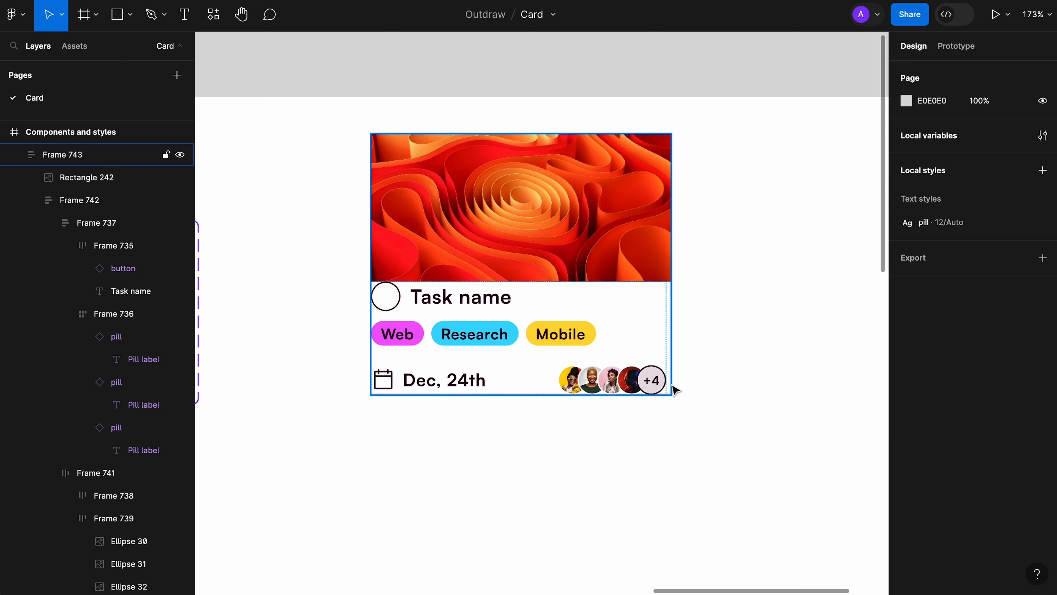
Try a horizontal padding of 10 on the whole card frame, and undo it.
{"action": "left_click", "coordinate": [671, 335]}
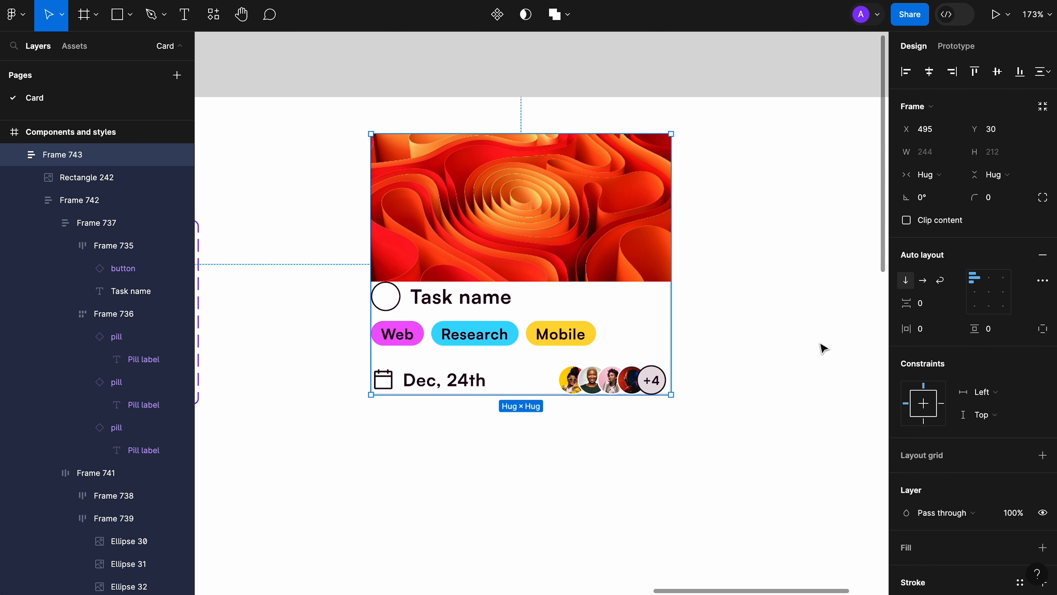
{"action": "left_click", "coordinate": [937, 335]}
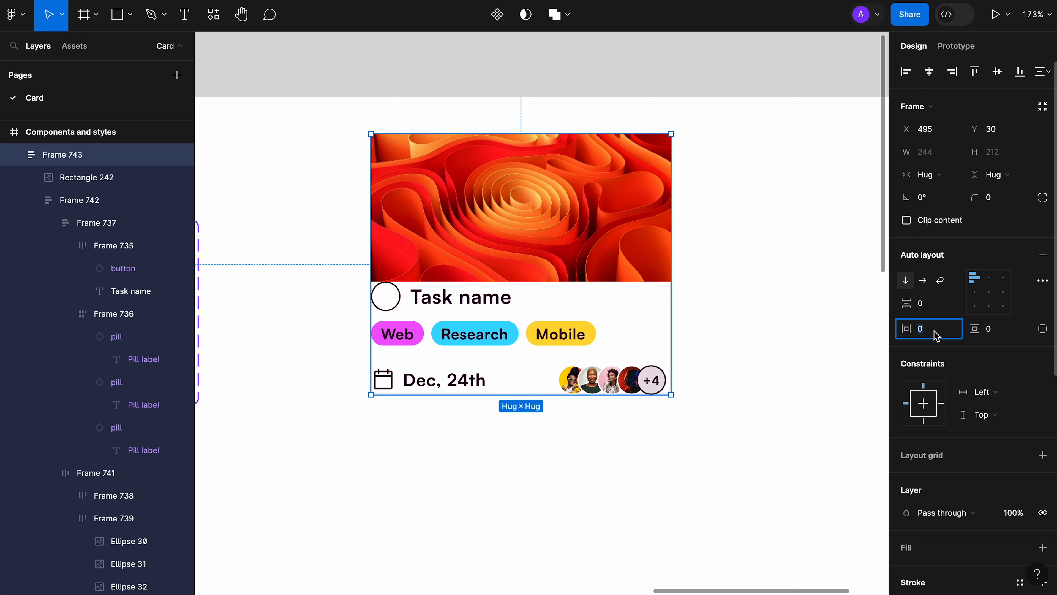
{"action": "key", "text": "shift+Up"}
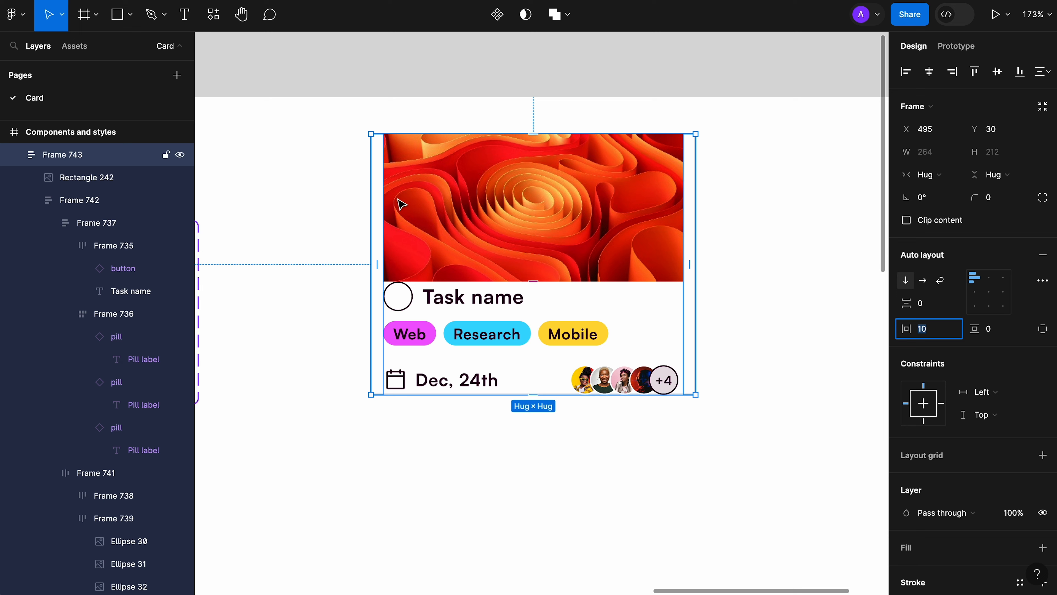
{"action": "key", "text": "super+z"}
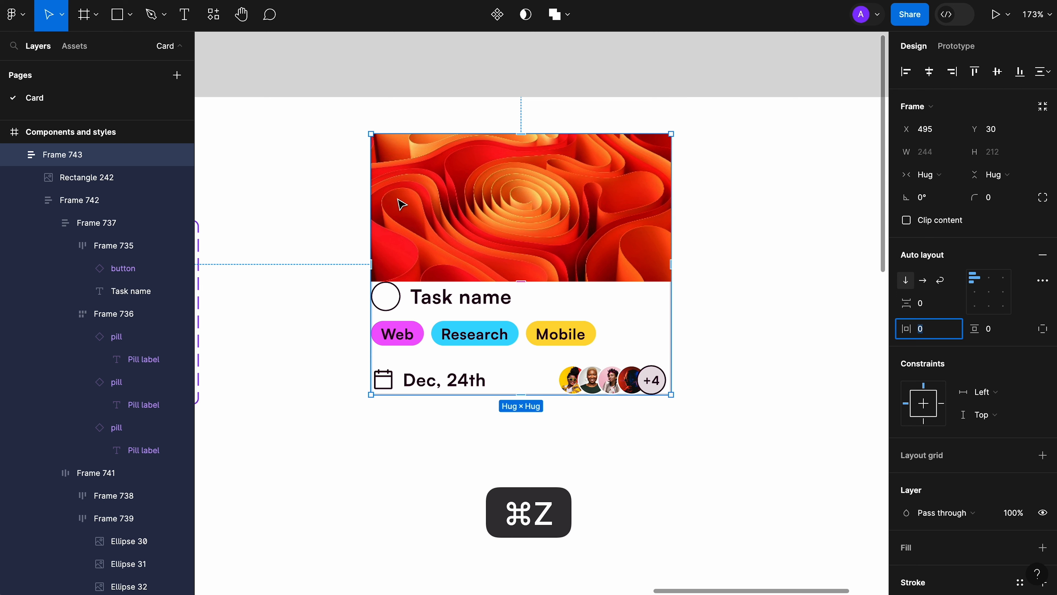
Set the task details frame's width to fill the card frame.
{"action": "left_click", "coordinate": [557, 319]}
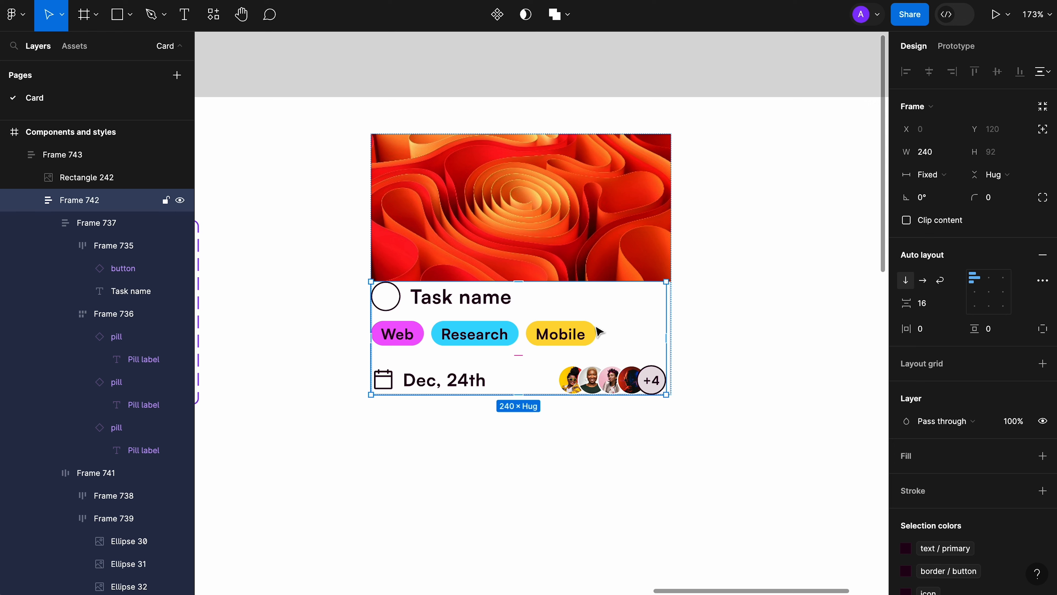
{"action": "left_click", "coordinate": [955, 183]}
{"action": "left_click", "coordinate": [962, 209]}
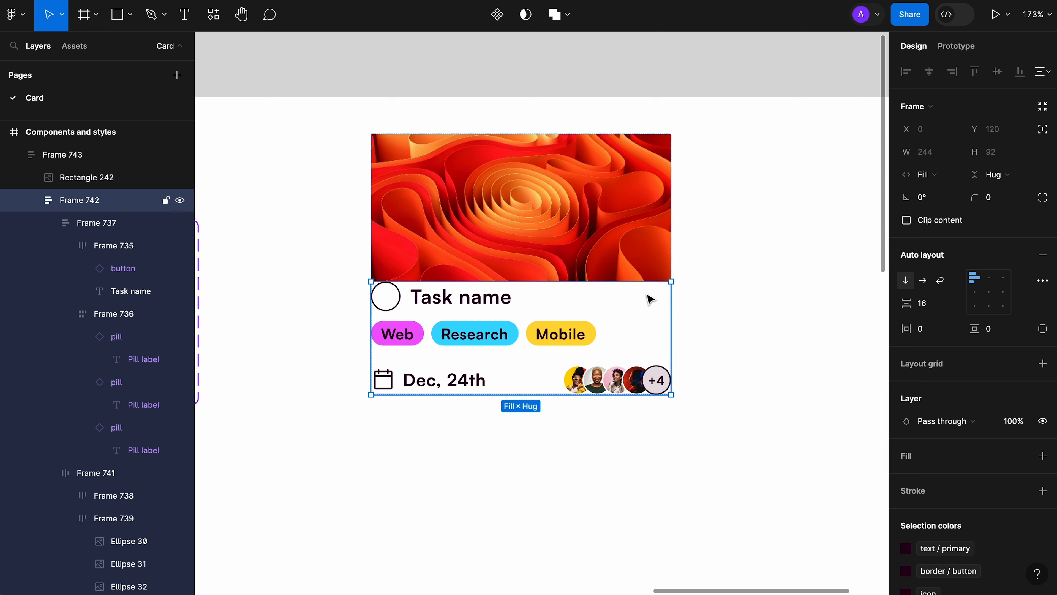
{"action": "left_click", "coordinate": [692, 274]}
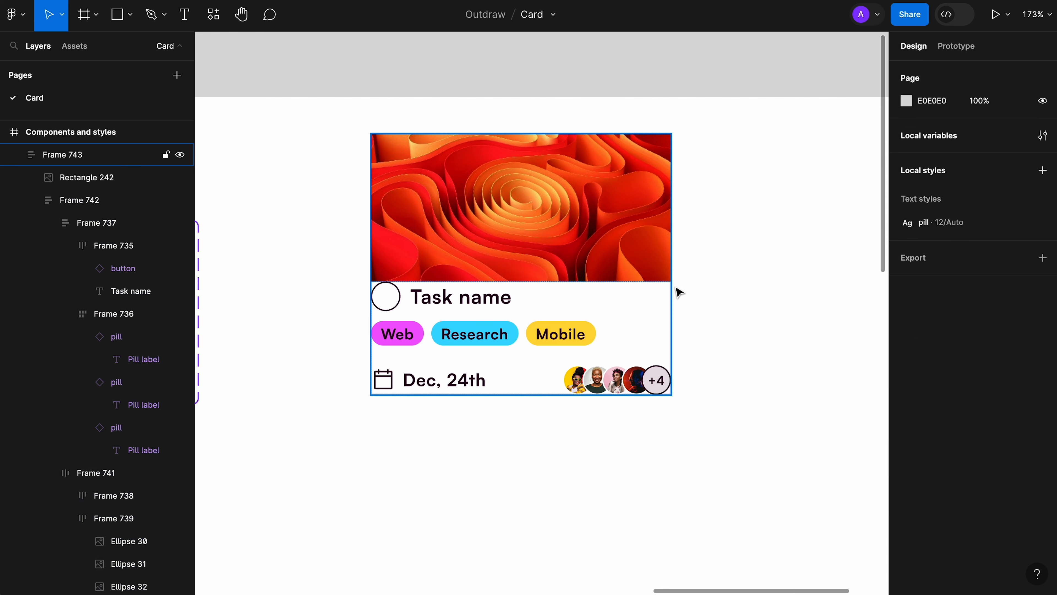
Set the cover image's width to fill the card frame.
{"action": "left_click", "coordinate": [645, 252]}
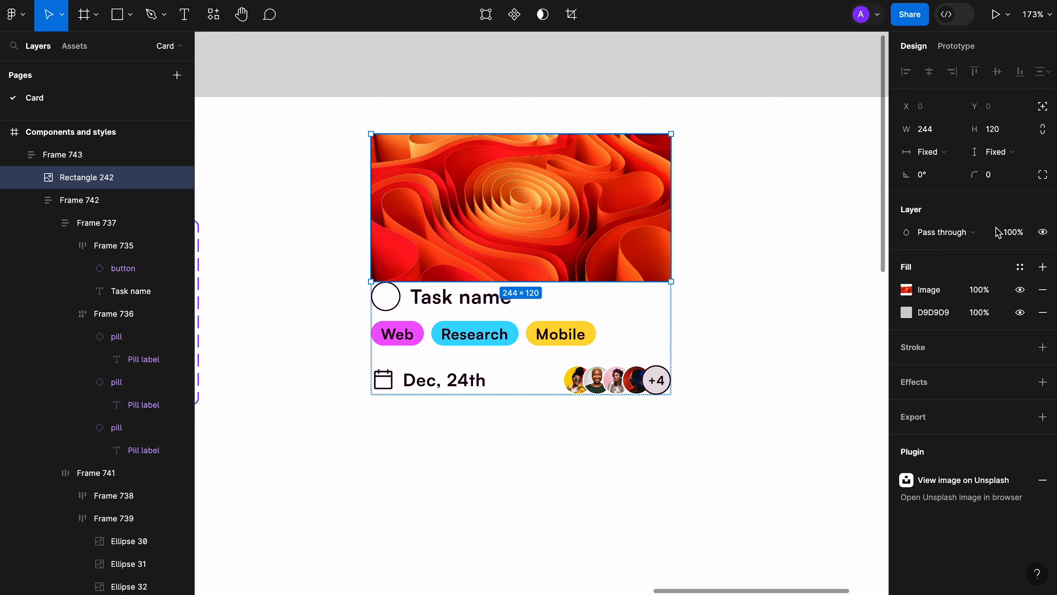
{"action": "left_click", "coordinate": [954, 155]}
{"action": "left_click", "coordinate": [915, 168]}
{"action": "left_click", "coordinate": [776, 246]}
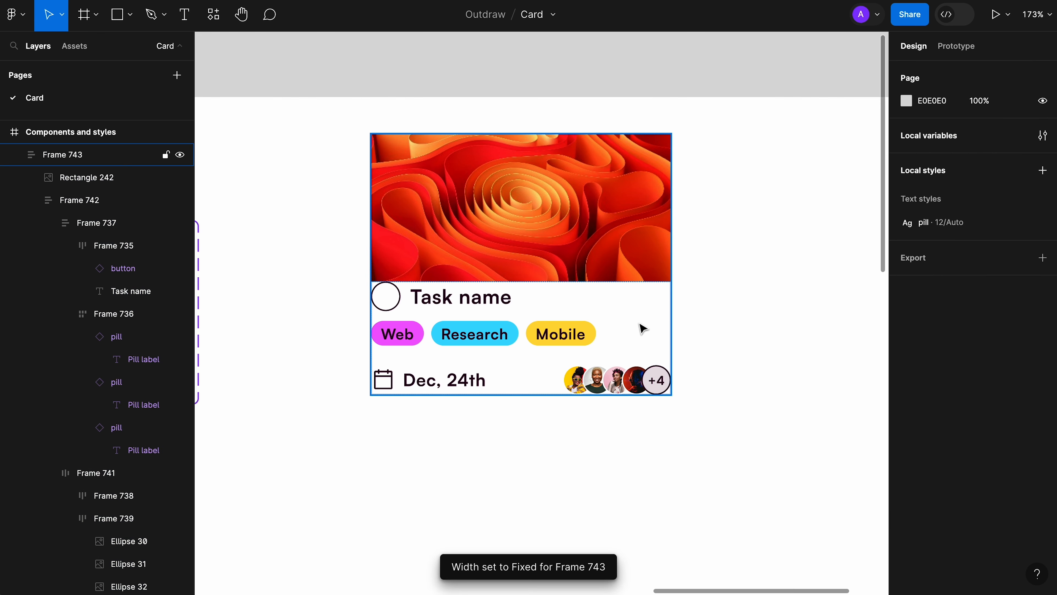
Try resizing the card frame by its right edge, and undo the change.
{"action": "left_click", "coordinate": [667, 317]}
{"action": "left_click_drag", "start_coordinate": [668, 307], "coordinate": [654, 334]}
{"action": "key", "text": "super+z"}
Give the task details frame a horizontal and vertical padding of 16.
{"action": "left_click", "coordinate": [625, 336]}
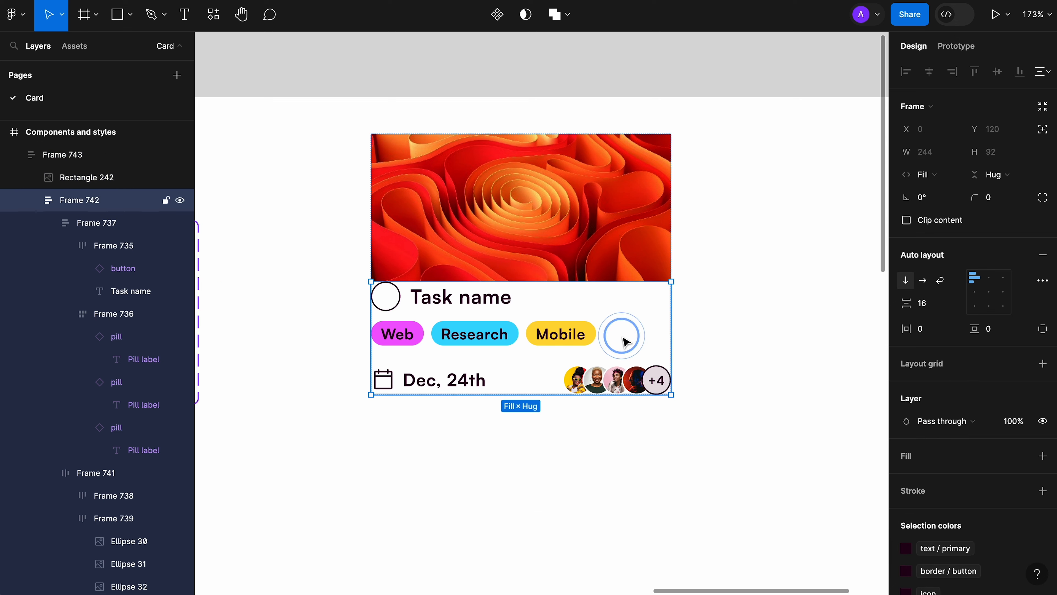
{"action": "left_click", "coordinate": [937, 334]}
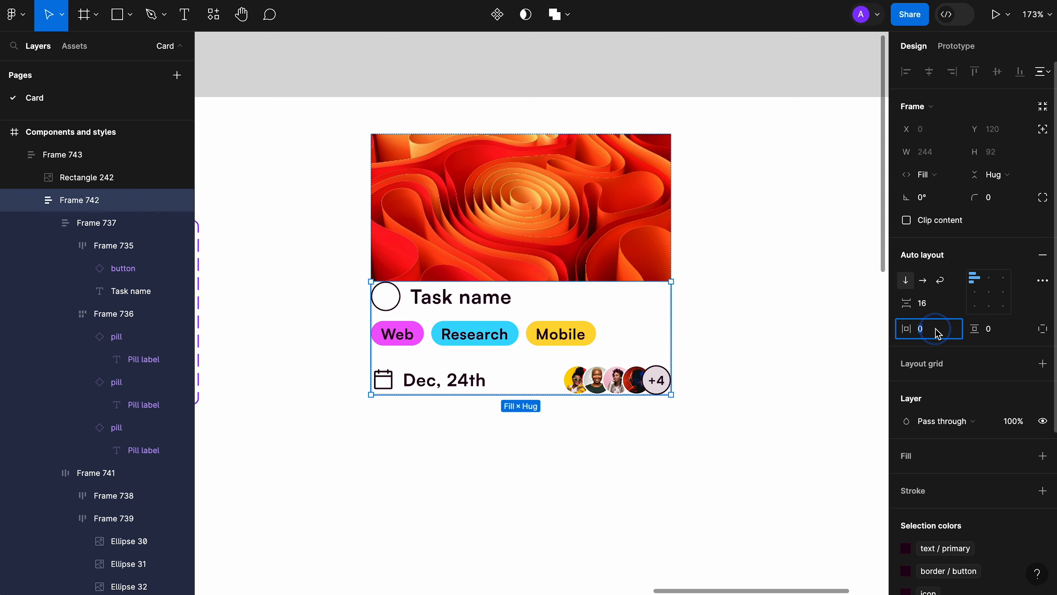
{"action": "type", "text": "16"}
{"action": "key", "text": "Tab"}
{"action": "type", "text": "16"}
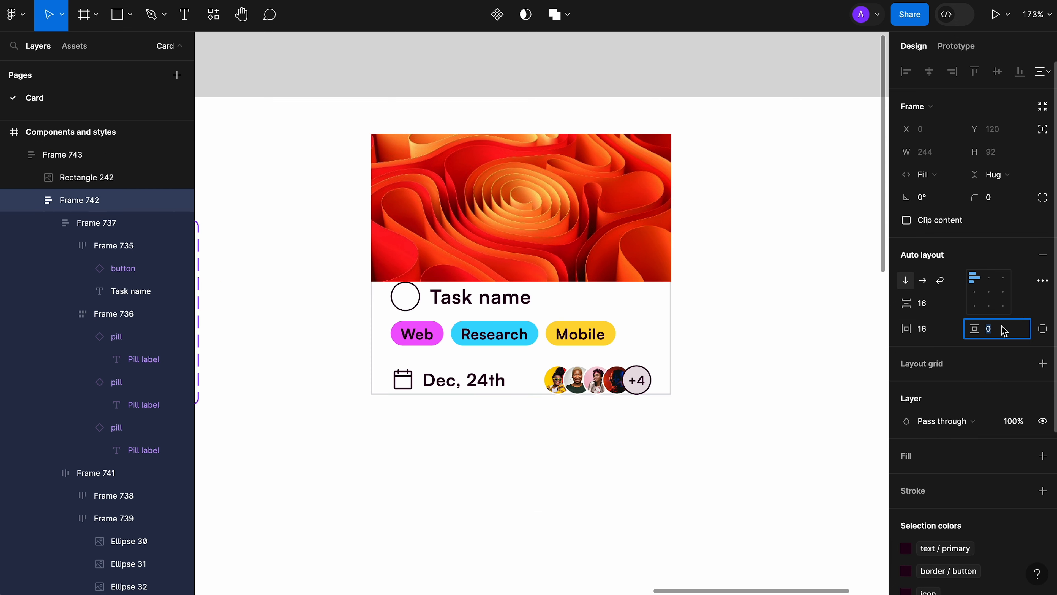
{"action": "key", "text": "Tab"}
{"action": "left_click", "coordinate": [490, 446]}
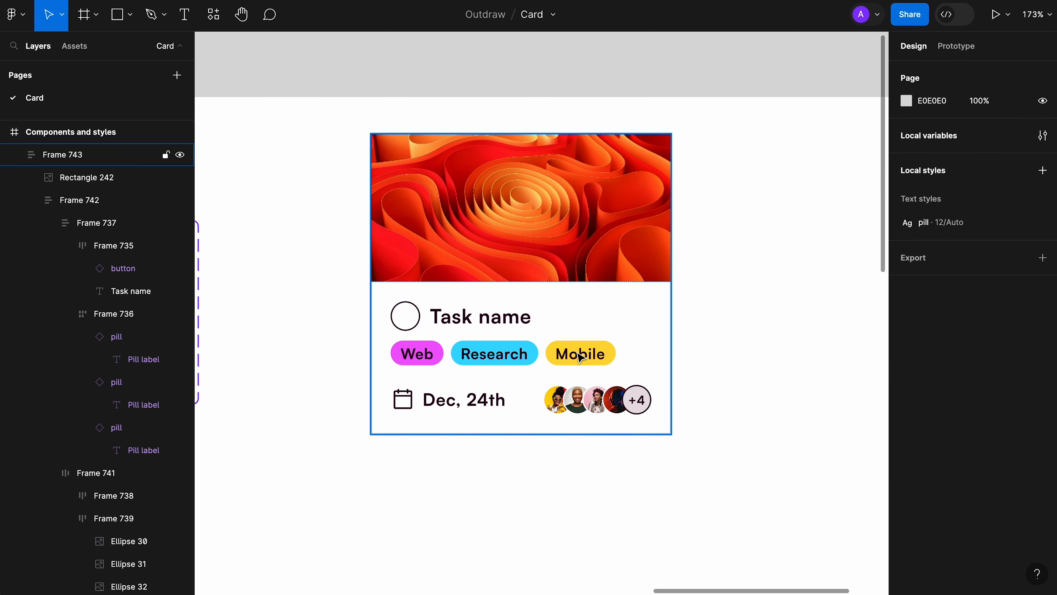
Widen the card frame to 280, try narrowing it to about 248, and undo the narrowing.
{"action": "left_click", "coordinate": [741, 370]}
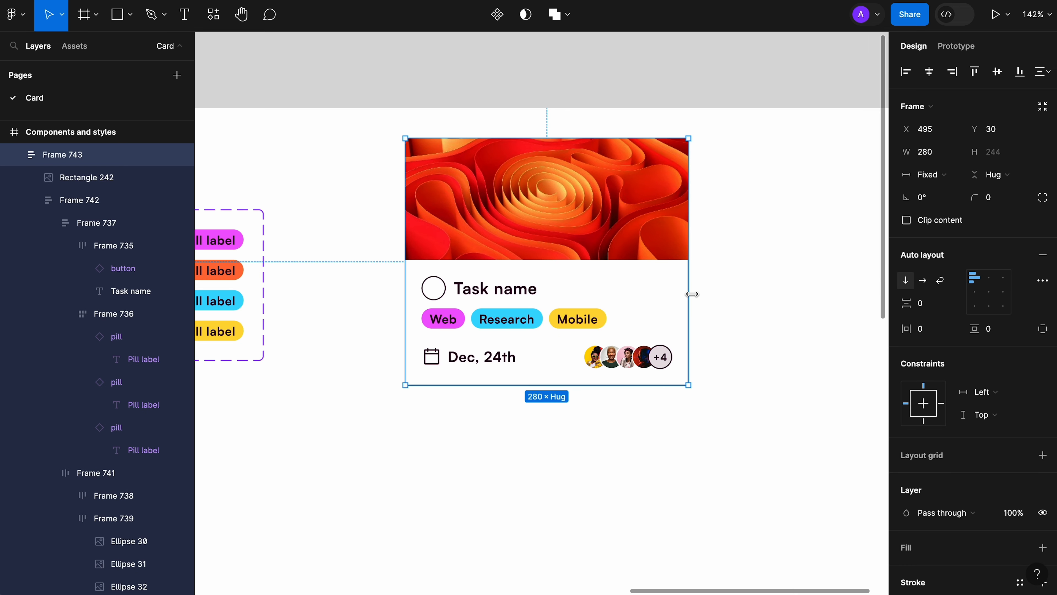
{"action": "left_click_drag", "start_coordinate": [692, 294], "coordinate": [657, 307]}
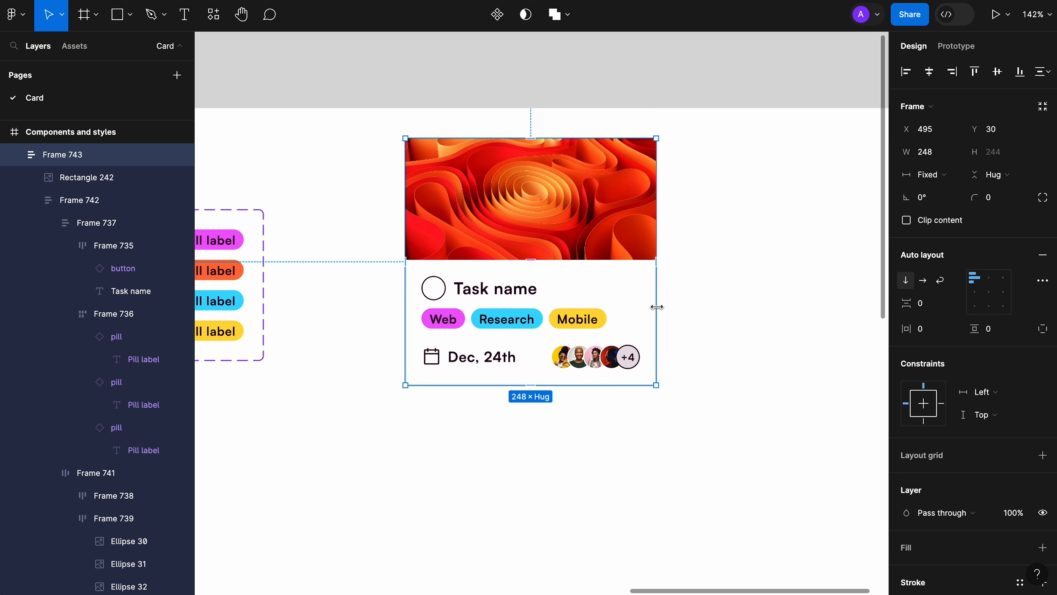
{"action": "key", "text": "super+z"}
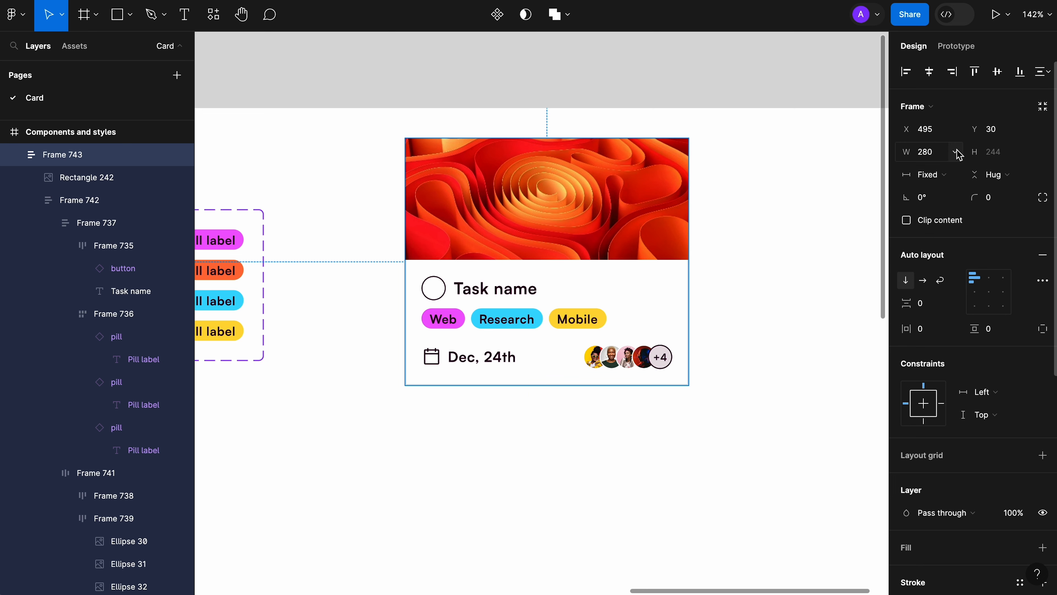
Limit the card frame's width to a minimum of 240 and a maximum of 420.
{"action": "left_click", "coordinate": [958, 153]}
{"action": "left_click", "coordinate": [942, 175]}
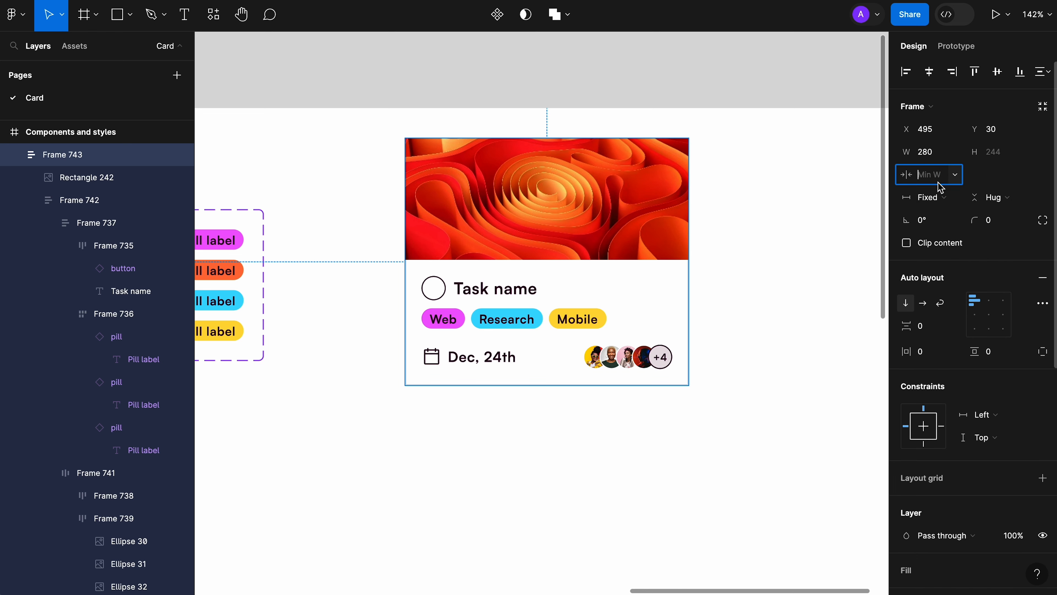
{"action": "type", "text": "240"}
{"action": "key", "text": "Tab"}
{"action": "left_click", "coordinate": [955, 151]}
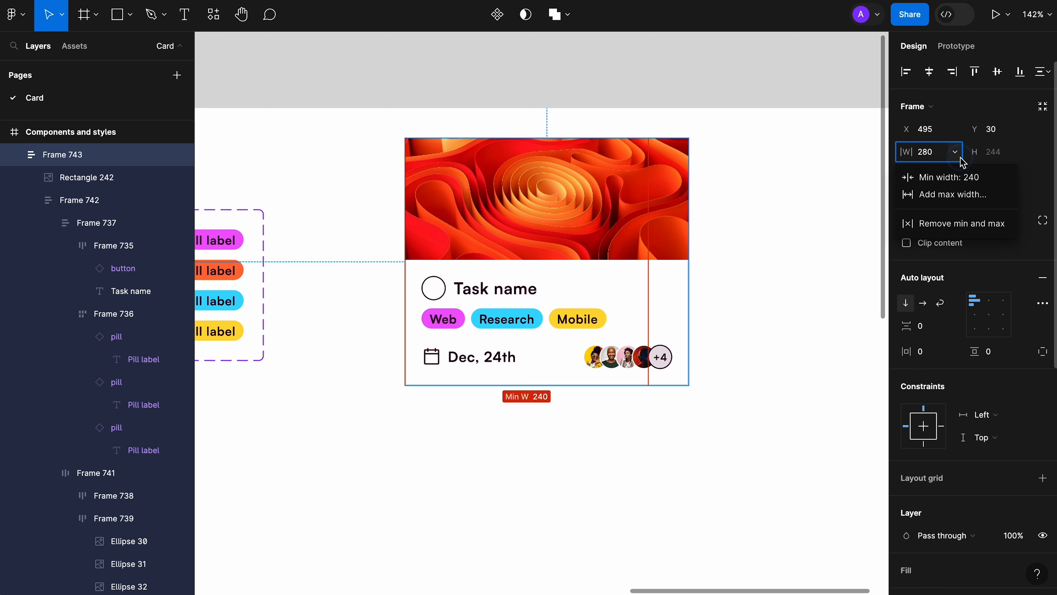
{"action": "left_click", "coordinate": [962, 197]}
{"action": "type", "text": "42"}
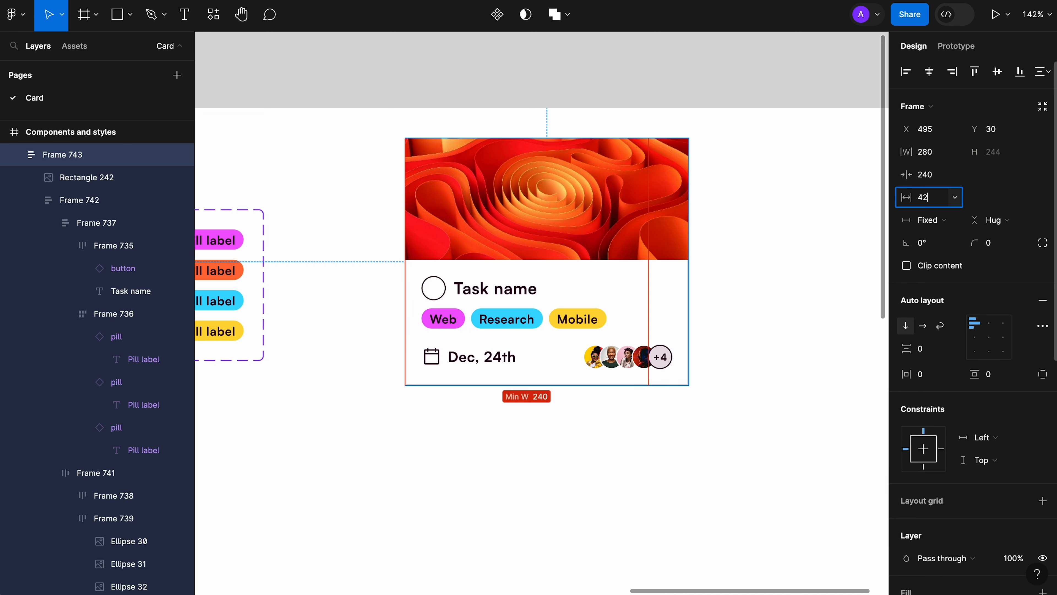
{"action": "key", "text": "Tab"}
{"action": "left_click", "coordinate": [824, 333]}
Try narrowing the card frame to its 240 minimum, and set its width to 280.
{"action": "left_click", "coordinate": [682, 326]}
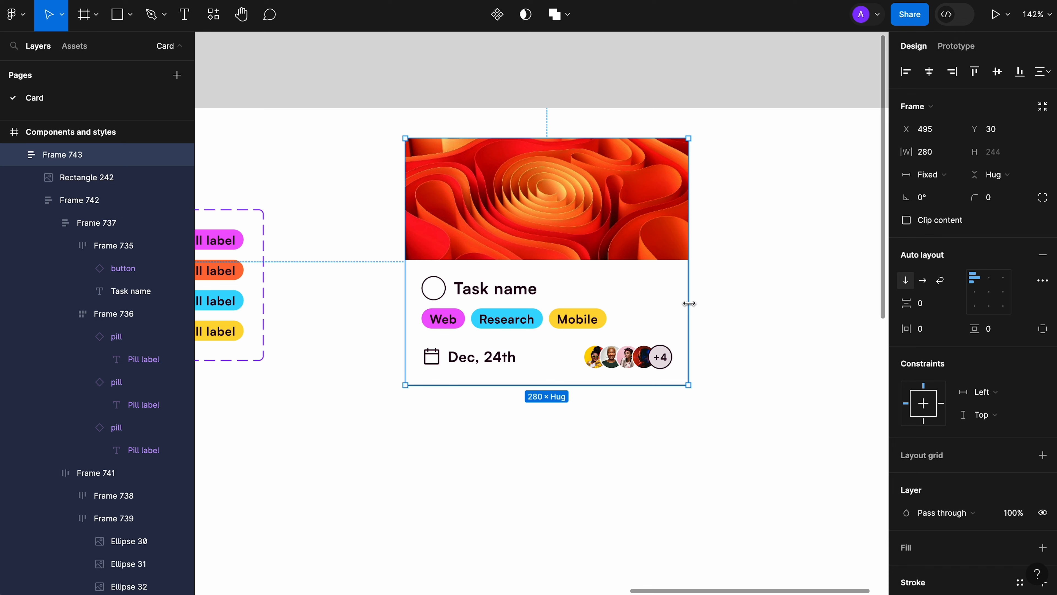
{"action": "left_click_drag", "start_coordinate": [689, 303], "coordinate": [622, 321]}
{"action": "left_click", "coordinate": [939, 150]}
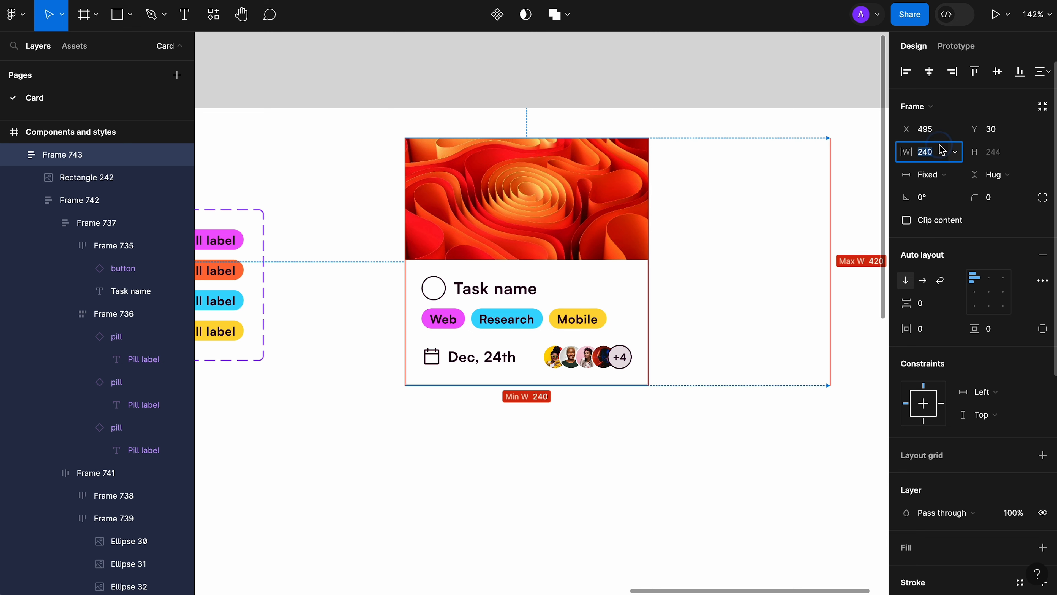
{"action": "type", "text": "280"}
{"action": "key", "text": "Tab"}
{"action": "left_click", "coordinate": [663, 478]}
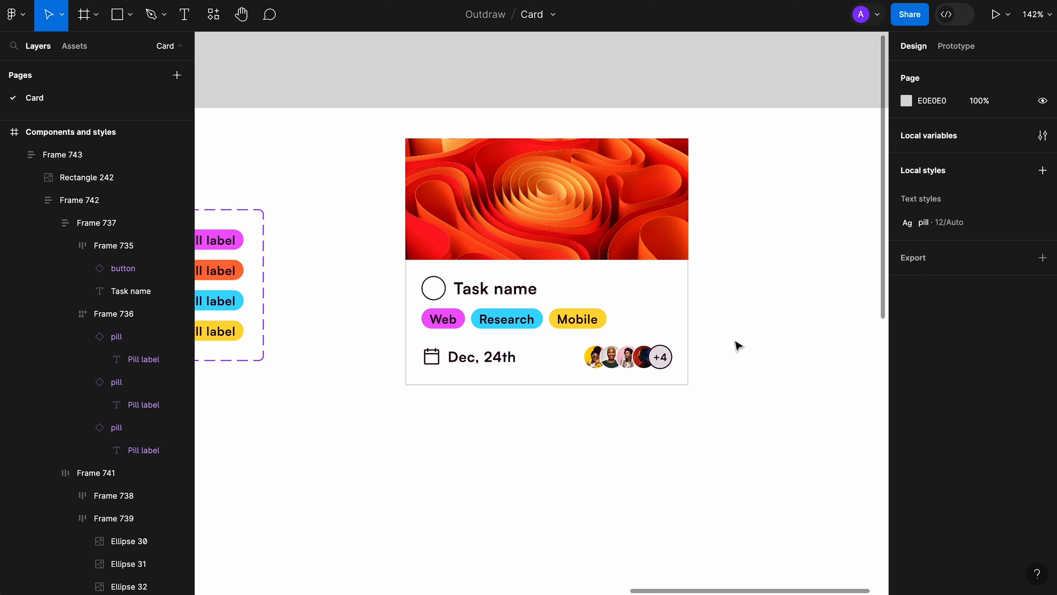
Round the card frame's corners with a radius of 5.
{"action": "left_click", "coordinate": [689, 315]}
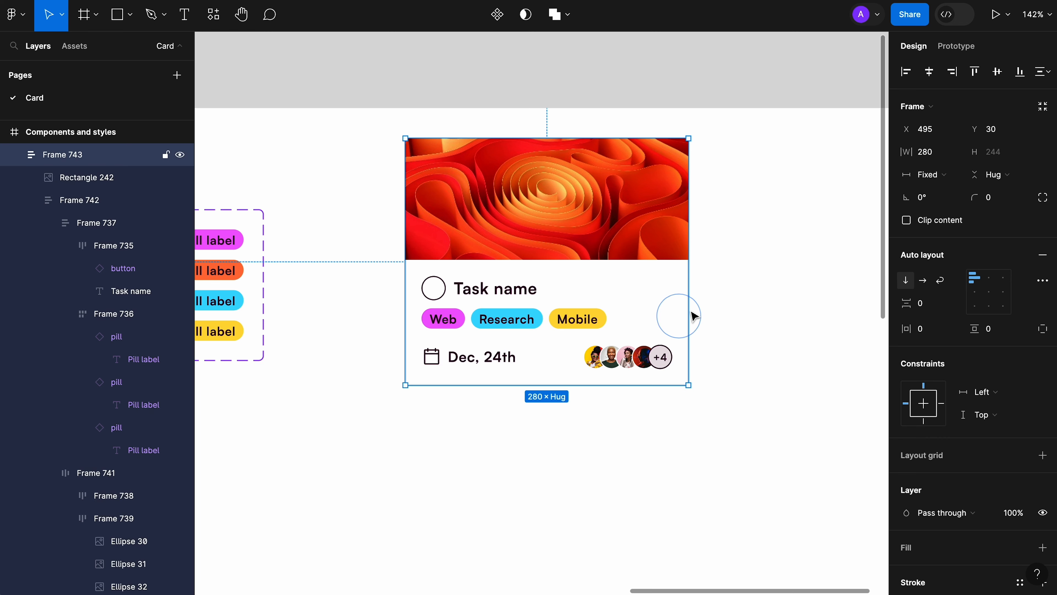
{"action": "left_click", "coordinate": [1007, 200]}
{"action": "type", "text": "5"}
{"action": "key", "text": "Tab"}
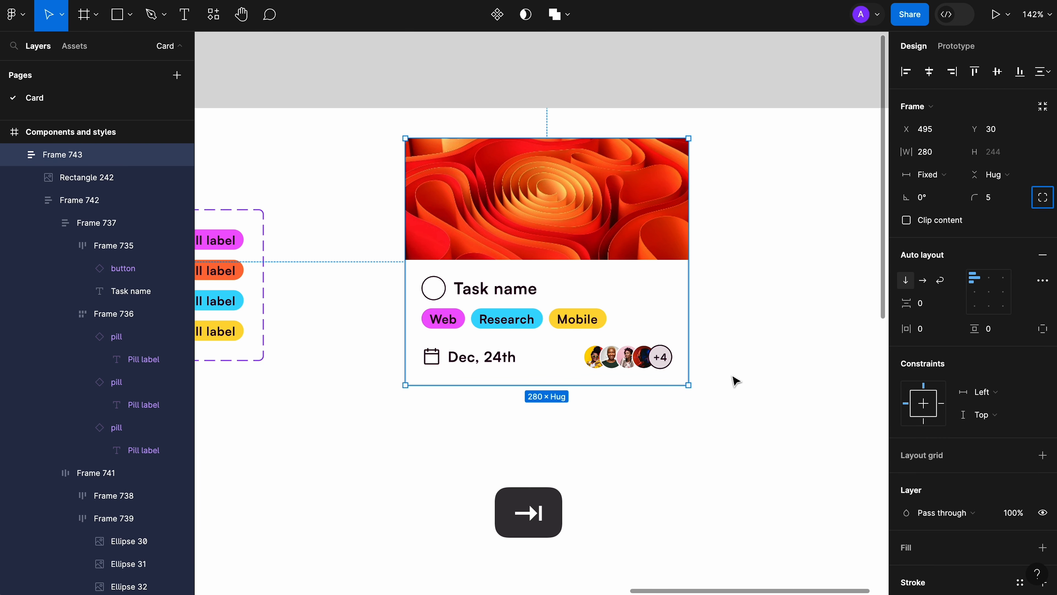
{"action": "left_click", "coordinate": [736, 380]}
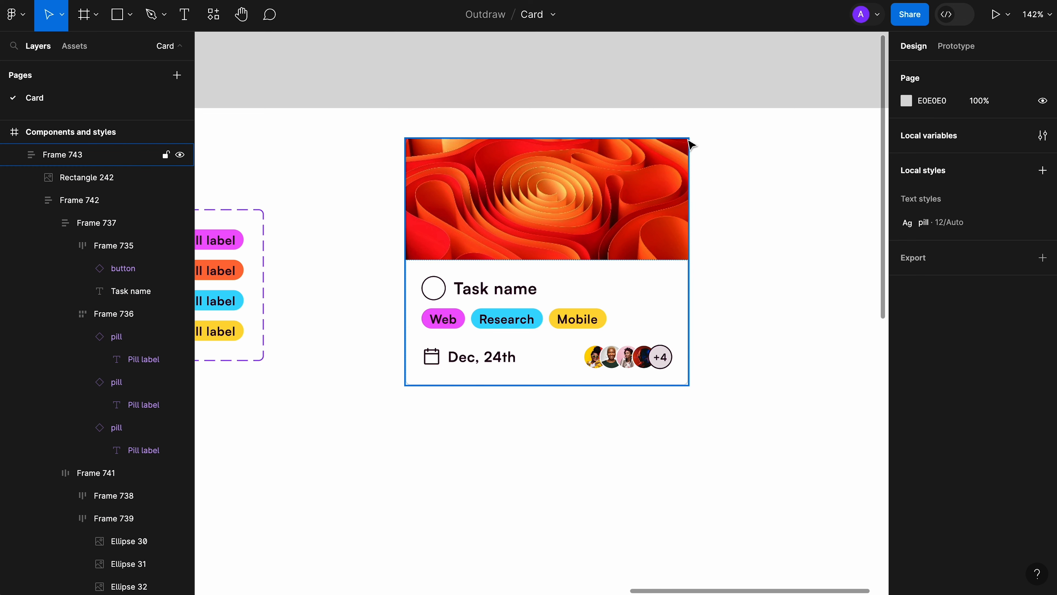
Turn on content clipping for the card frame and move the card closer to the pill variants, at X 413, Y 70.
{"action": "left_click", "coordinate": [681, 164]}
{"action": "left_click", "coordinate": [908, 221]}
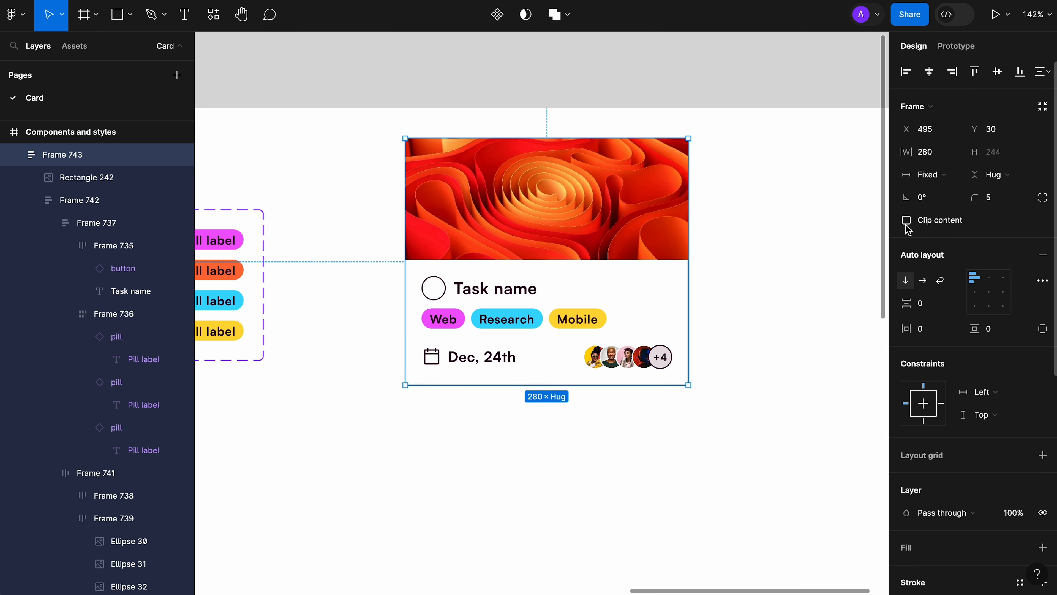
{"action": "left_click", "coordinate": [734, 250]}
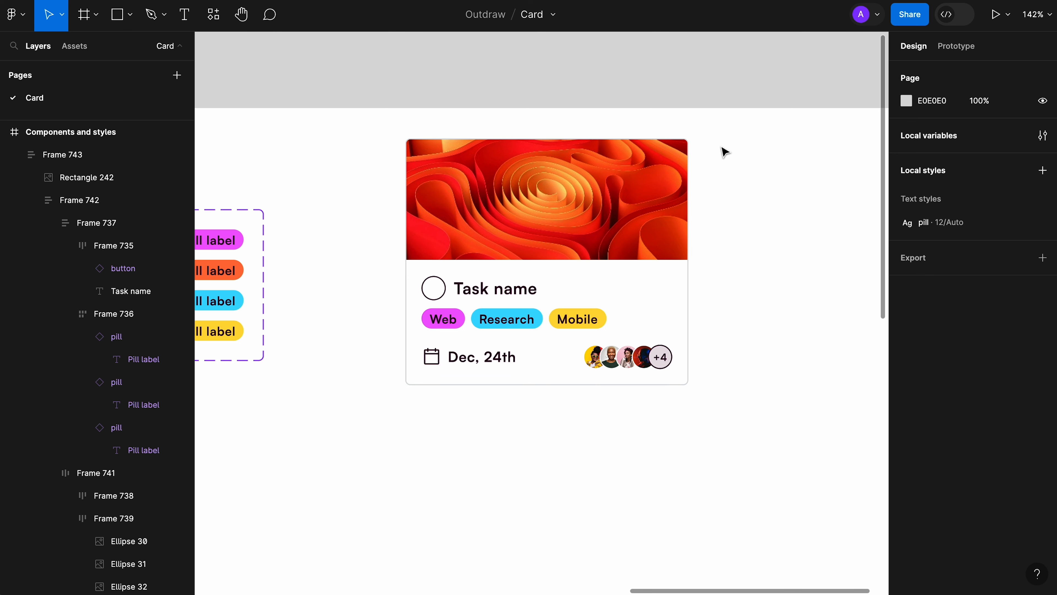
{"action": "left_click", "coordinate": [676, 189]}
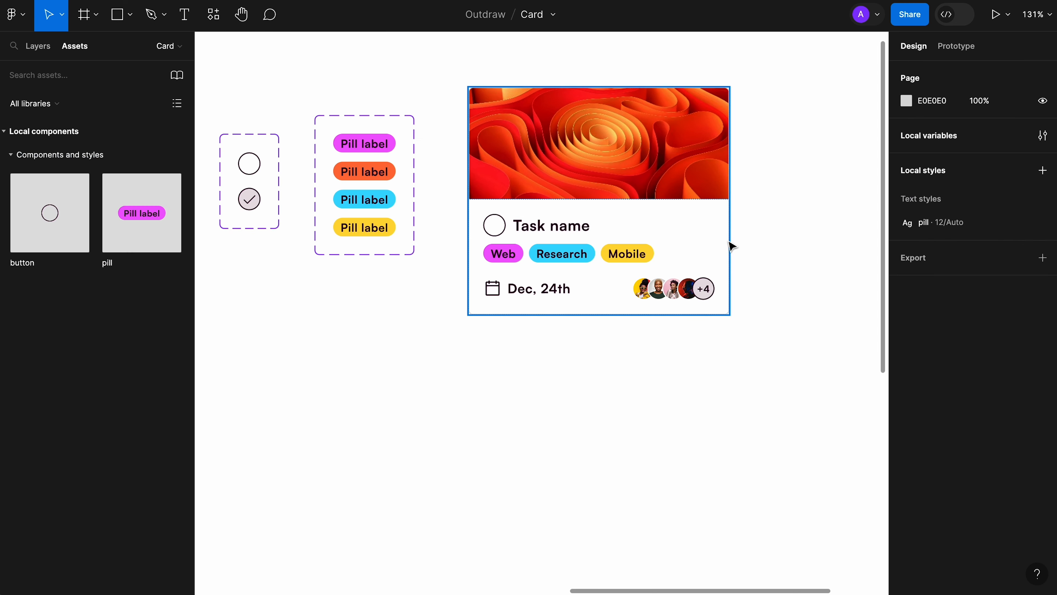
Add a white FFFFFF fill to the card frame.
{"action": "left_click", "coordinate": [716, 238]}
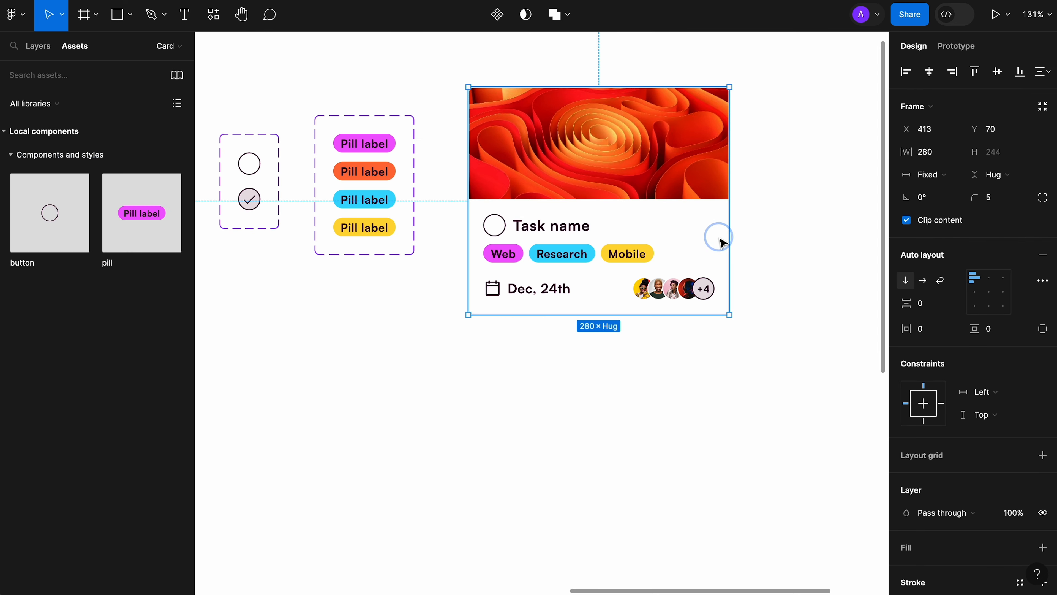
{"action": "scroll", "coordinate": [986, 406], "scroll_direction": "down", "scroll_amount": 8}
{"action": "left_click", "coordinate": [940, 209]}
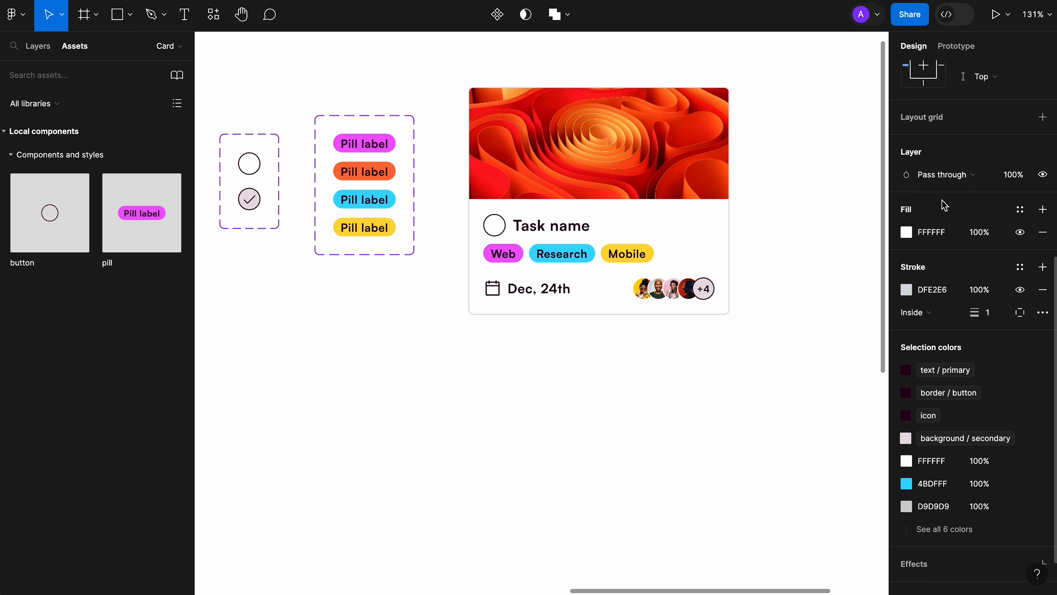
Add a drop shadow to the card frame and sample its colour, 330025, from the task name text.
{"action": "scroll", "coordinate": [938, 327], "scroll_direction": "down", "scroll_amount": 2}
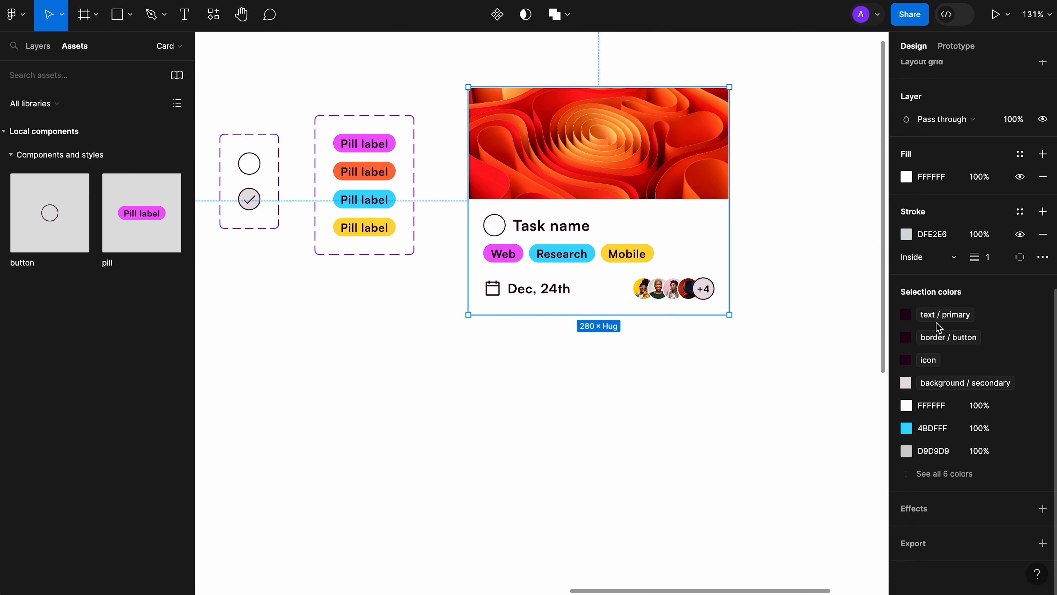
{"action": "left_click", "coordinate": [927, 507]}
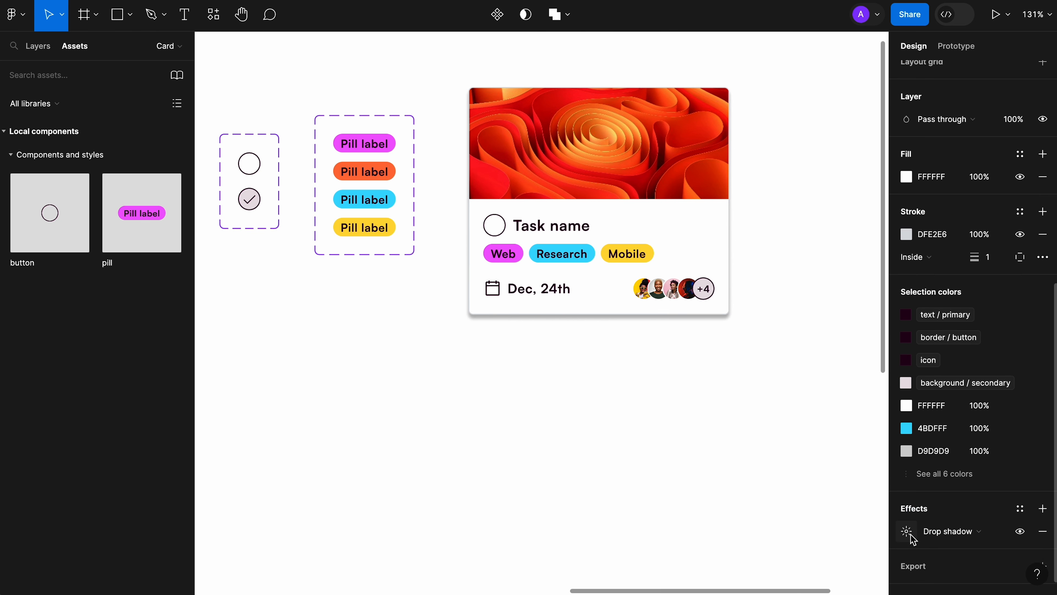
{"action": "left_click", "coordinate": [912, 532]}
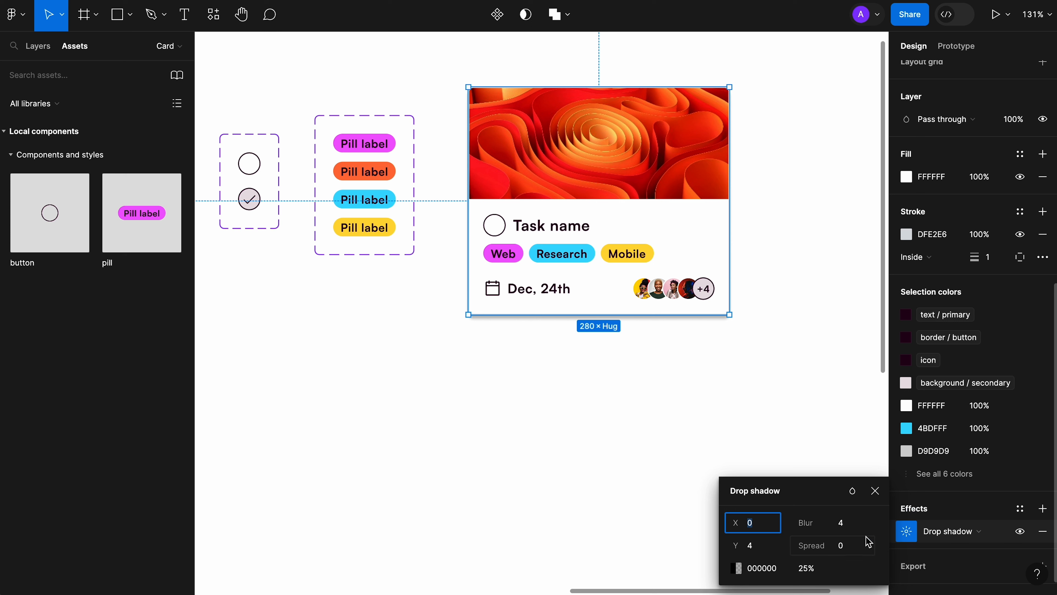
{"action": "left_click", "coordinate": [740, 571]}
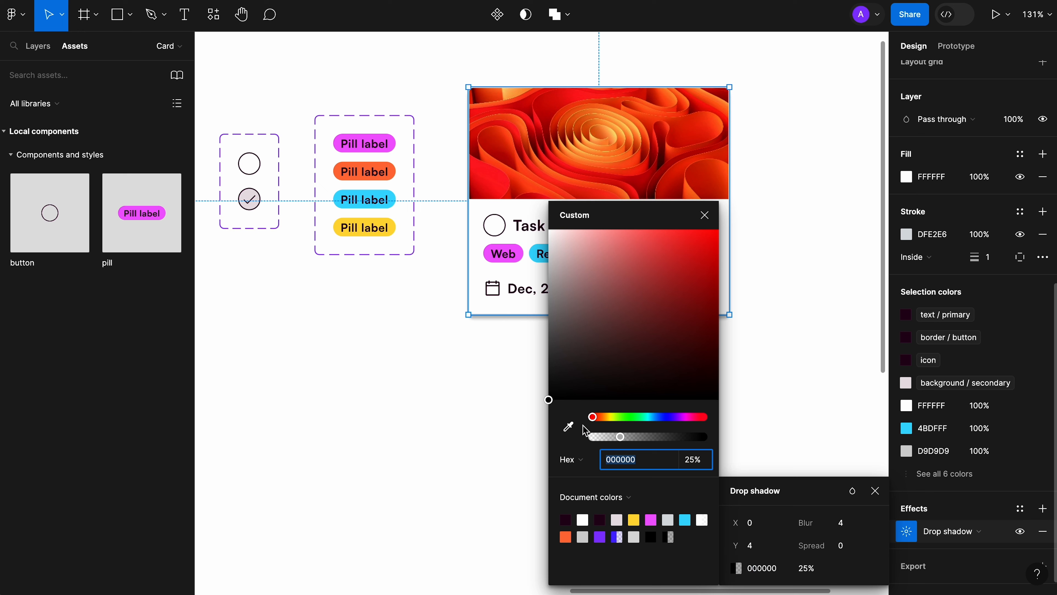
{"action": "left_click", "coordinate": [569, 426]}
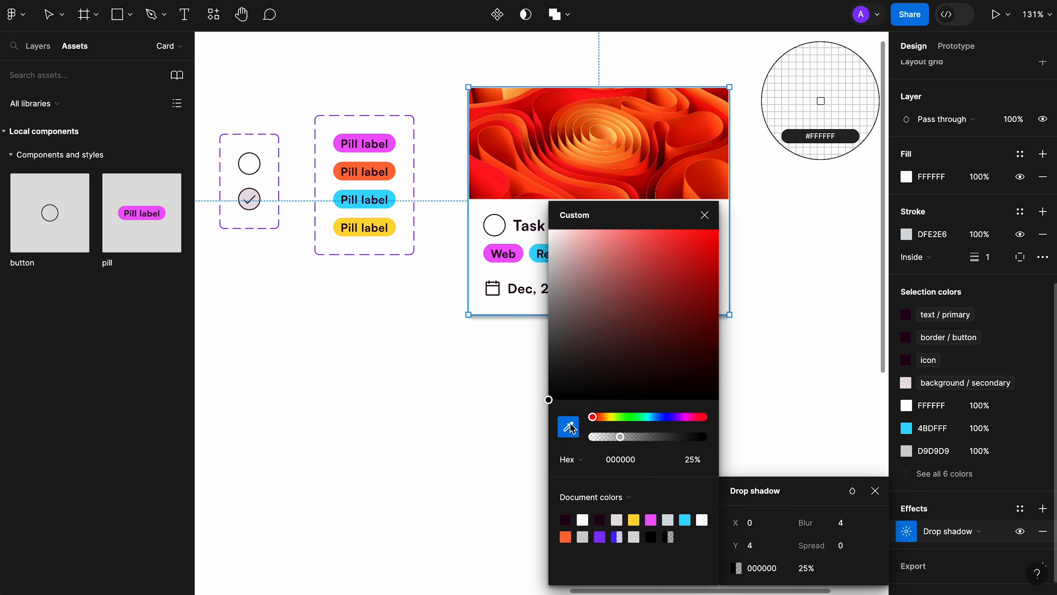
{"action": "left_click", "coordinate": [520, 221]}
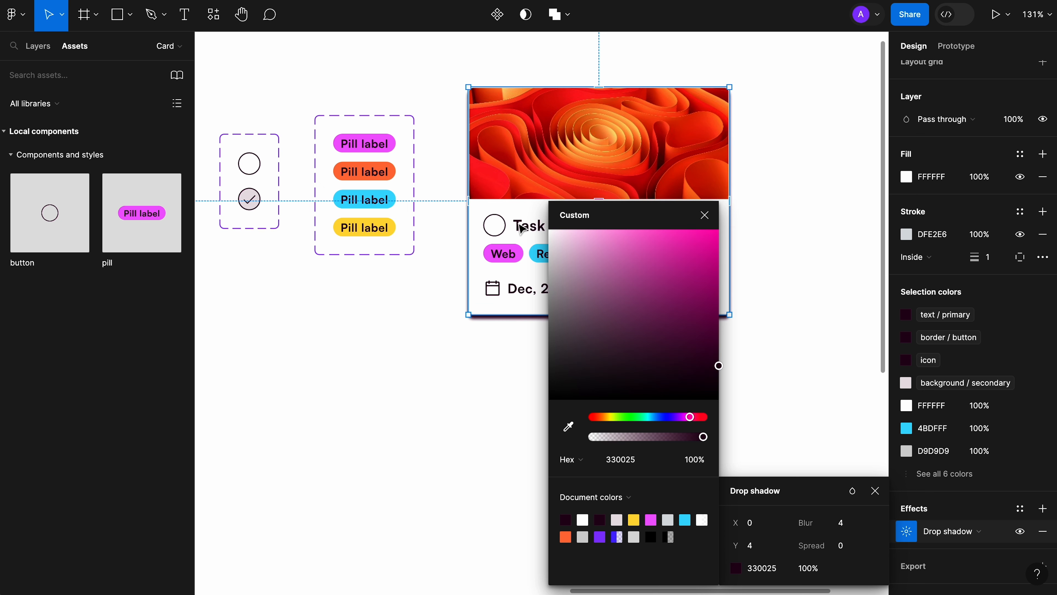
Set the opacity of the card's drop shadow colour to 16%.
{"action": "scroll", "coordinate": [521, 228], "scroll_direction": "right", "scroll_amount": 5}
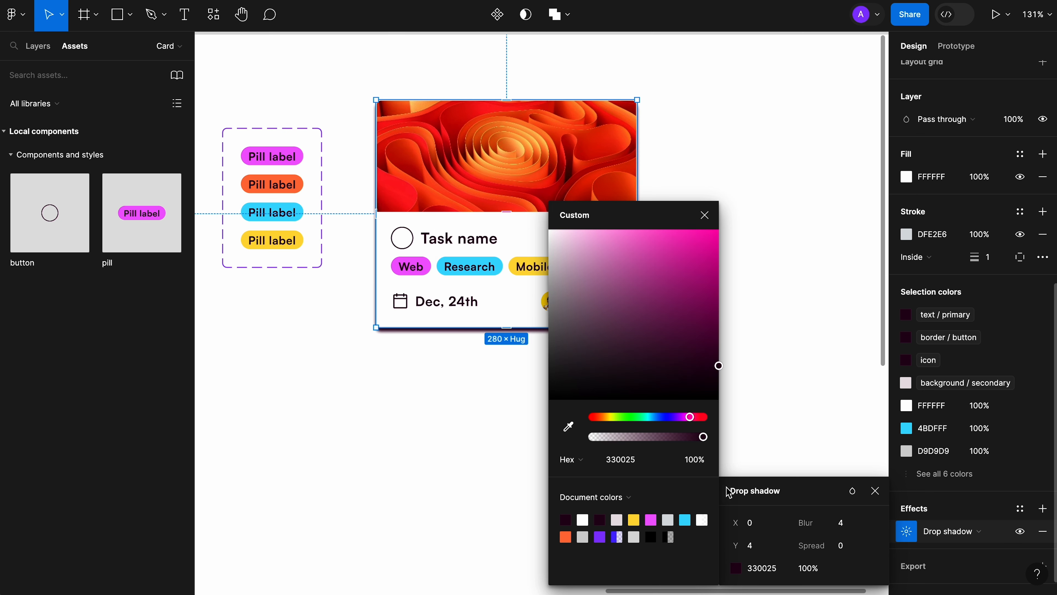
{"action": "left_click", "coordinate": [822, 569]}
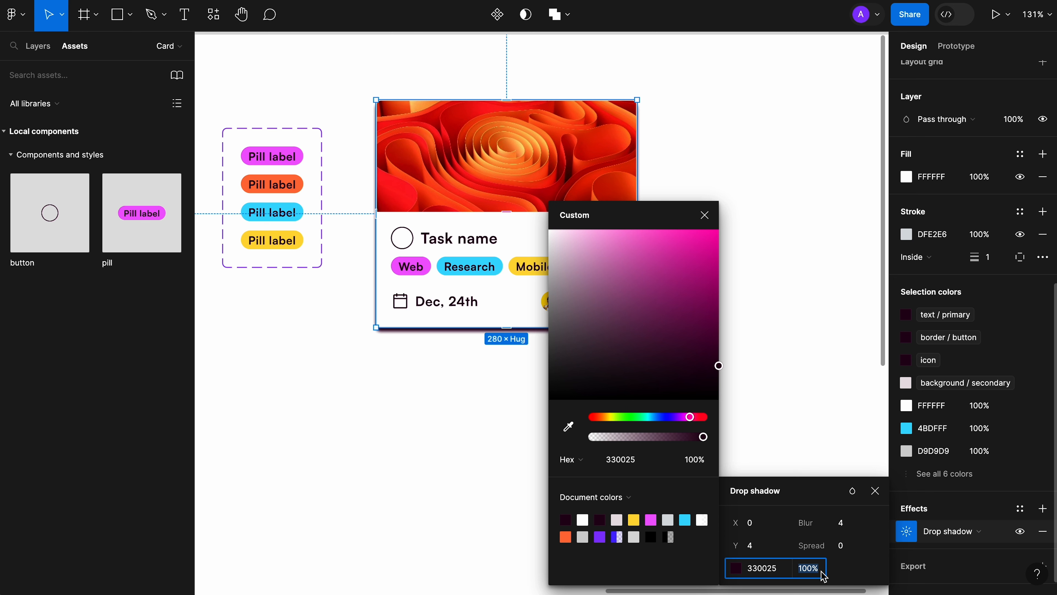
{"action": "type", "text": "16"}
{"action": "key", "text": "Tab"}
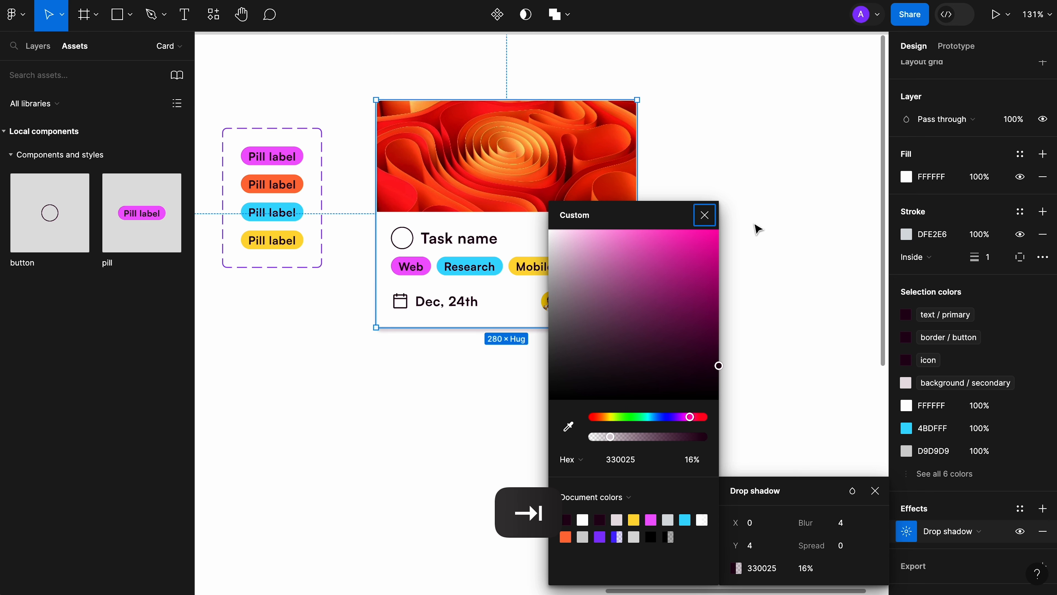
Set the card's drop shadow blur to 8 and its Y offset to 0.
{"action": "left_click", "coordinate": [704, 215]}
{"action": "left_click", "coordinate": [846, 525]}
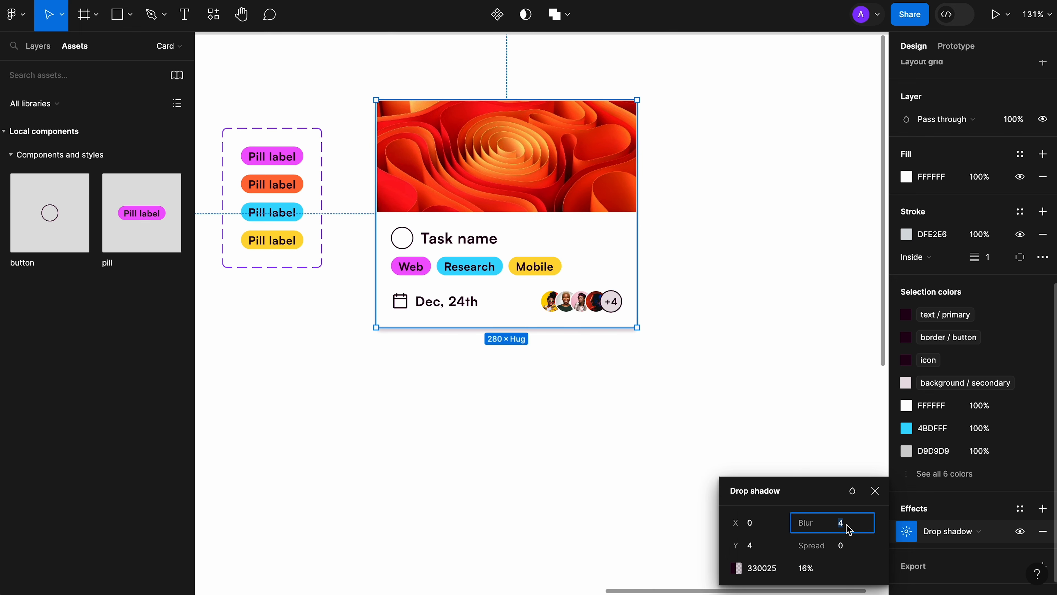
{"action": "type", "text": "8"}
{"action": "key", "text": "Tab"}
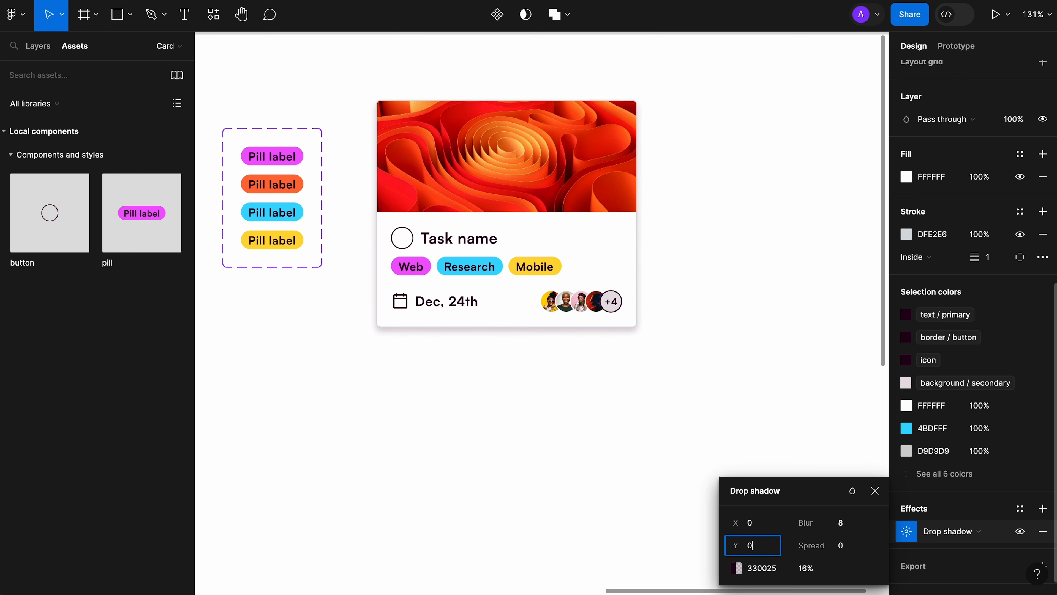
{"action": "key", "text": "Tab"}
{"action": "left_click", "coordinate": [692, 274]}
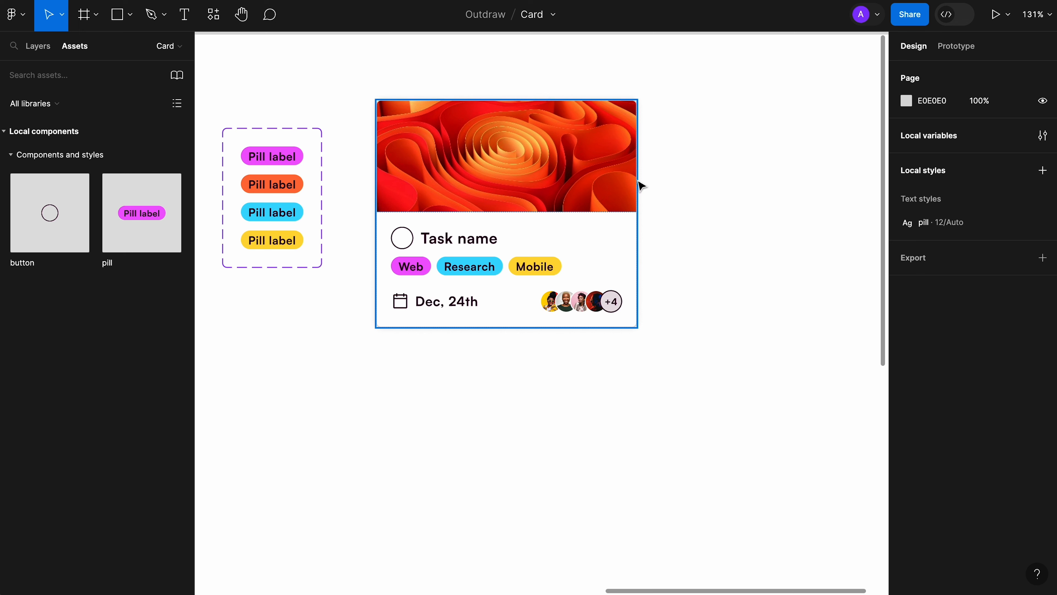
{"action": "scroll", "coordinate": [611, 132], "scroll_direction": "up", "scroll_amount": 5}
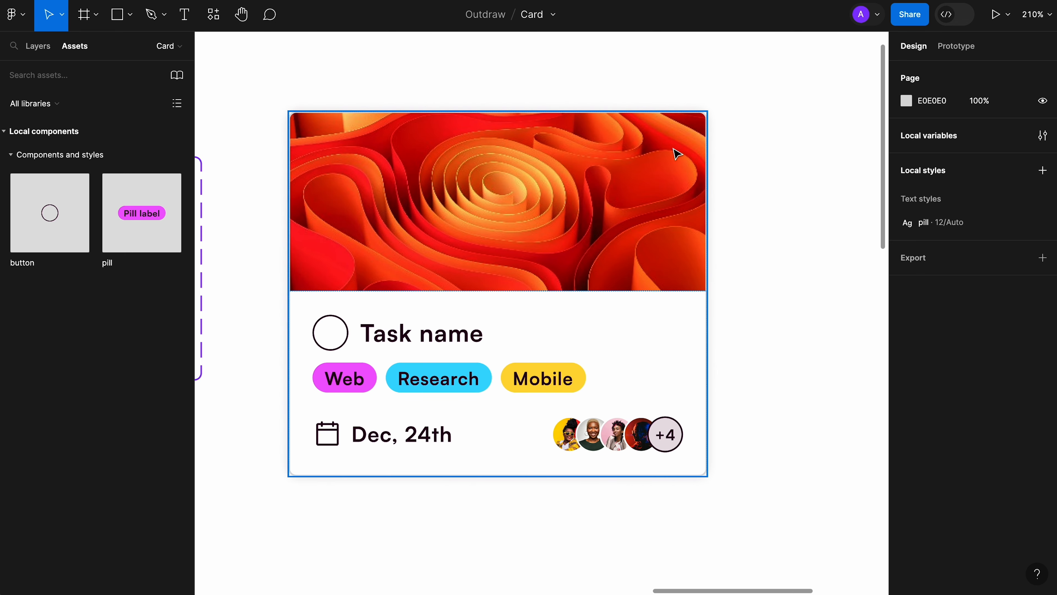
{"action": "scroll", "coordinate": [682, 149], "scroll_direction": "down", "scroll_amount": 2}
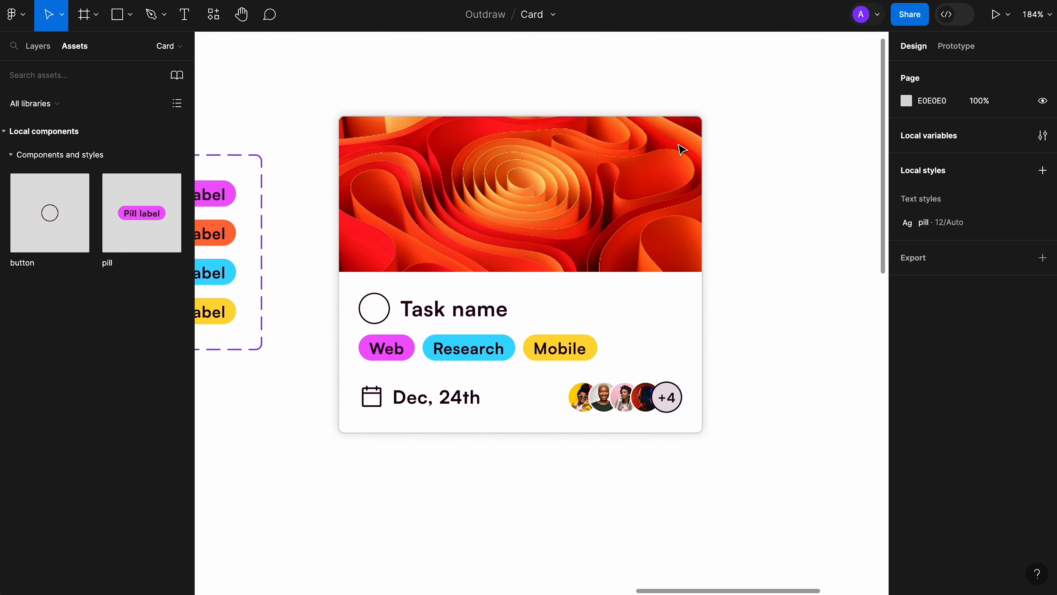
Switch to the Phosphor Icons site in Chrome, search for "menu" and copy the dots-three-vertical icon as SVG.
{"action": "mouse_move", "coordinate": [630, 593]}
{"action": "left_click", "coordinate": [428, 592]}
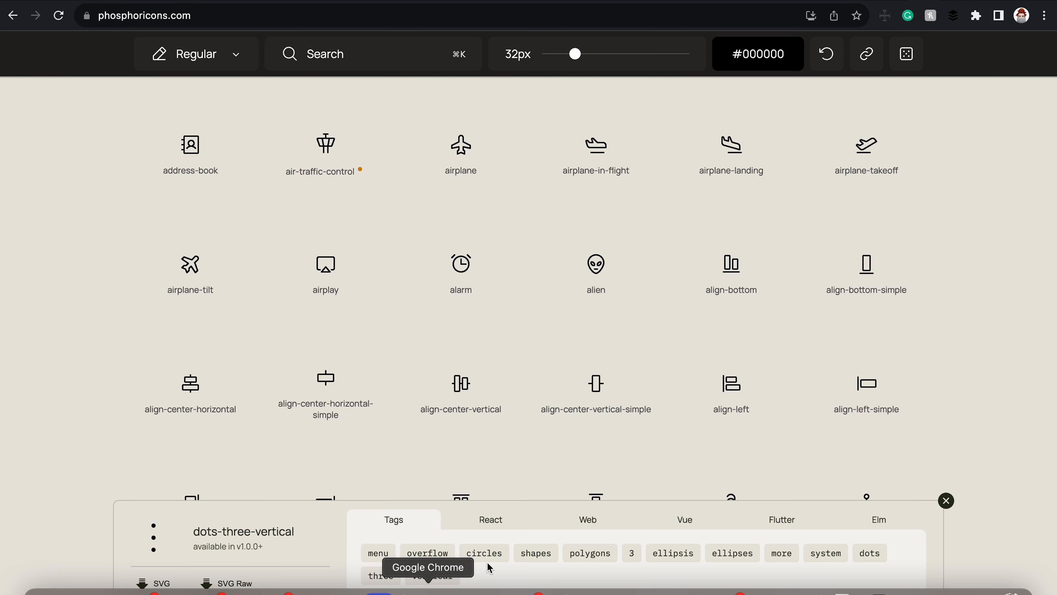
{"action": "left_click", "coordinate": [352, 39]}
{"action": "type", "text": "menu"}
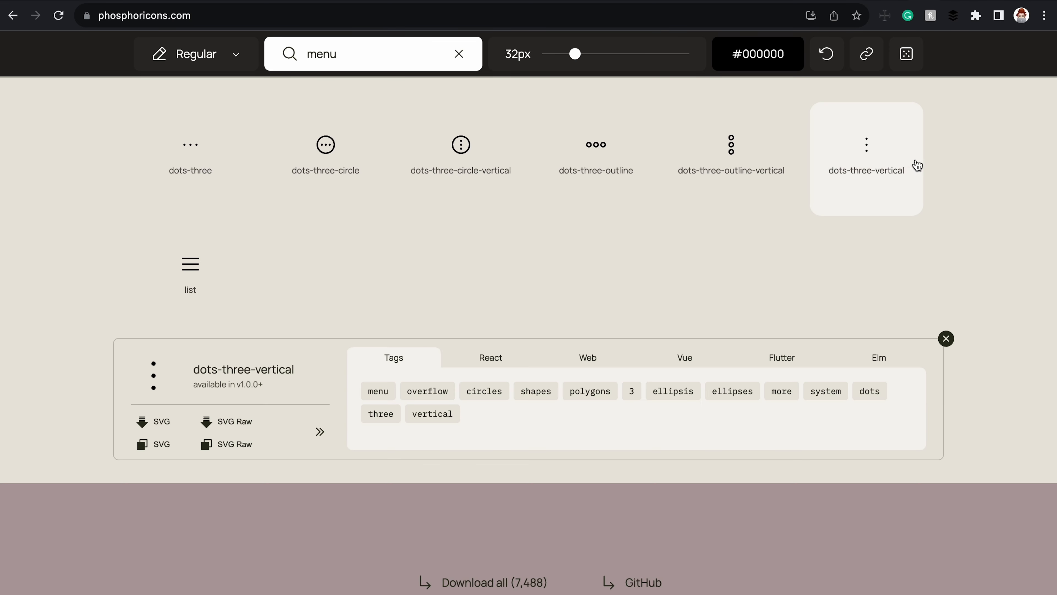
{"action": "left_click", "coordinate": [909, 165]}
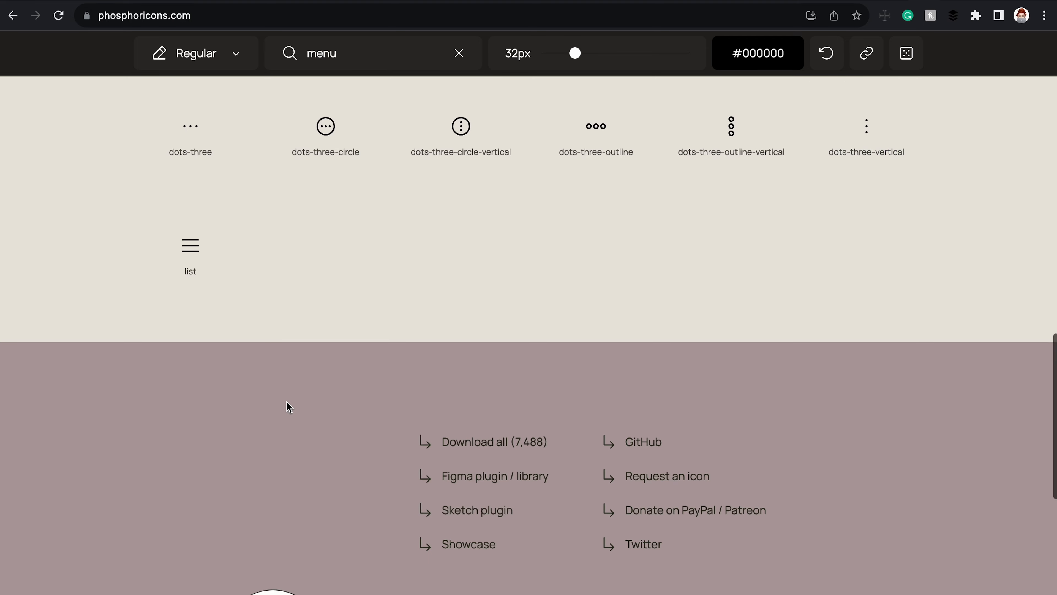
{"action": "left_click", "coordinate": [155, 413]}
Switch back to Figma and paste the three-dots icon on the empty canvas beside the card, at X 735, Y 192.
{"action": "left_click", "coordinate": [731, 584]}
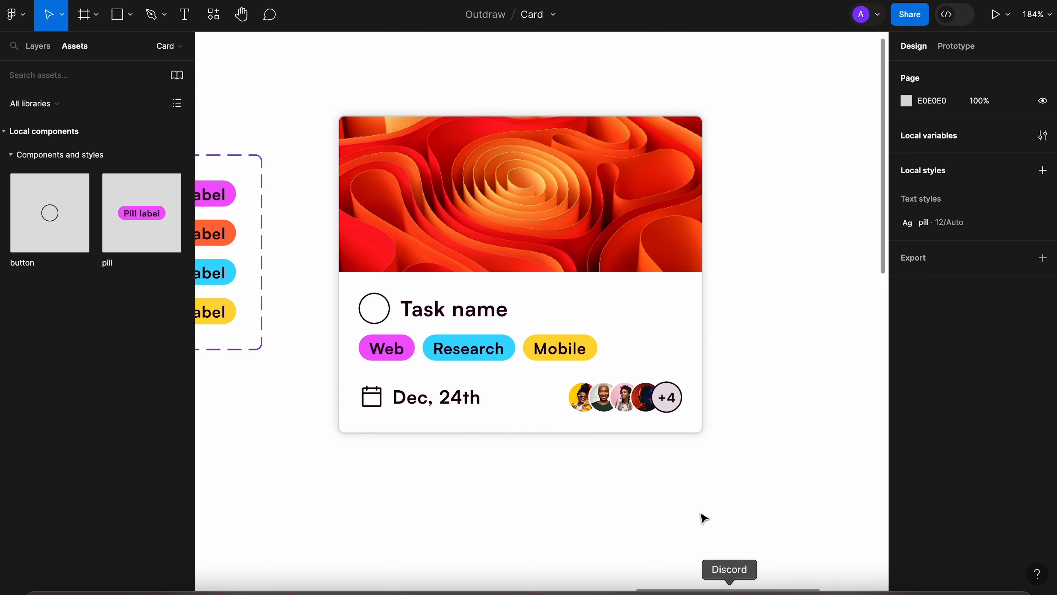
{"action": "left_click", "coordinate": [702, 513]}
{"action": "scroll", "coordinate": [701, 513], "scroll_direction": "right", "scroll_amount": 3}
{"action": "key", "text": "super+v"}
{"action": "left_click_drag", "start_coordinate": [549, 325], "coordinate": [650, 298]}
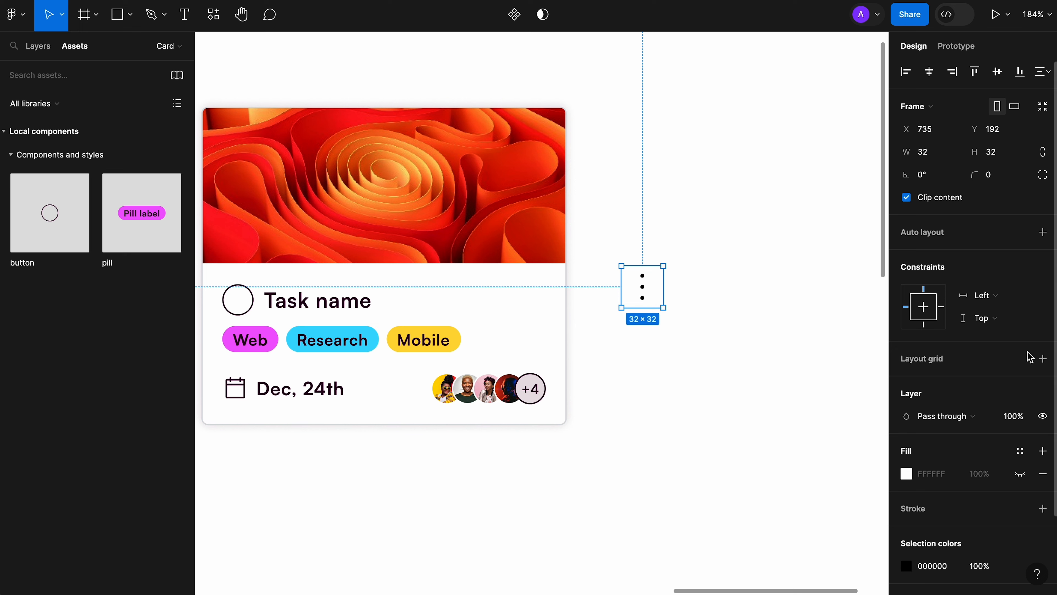
Apply the saved "icon" colour to the pasted three-dots icon.
{"action": "scroll", "coordinate": [1028, 358], "scroll_direction": "down", "scroll_amount": 3}
{"action": "left_click", "coordinate": [1019, 474]}
{"action": "left_click", "coordinate": [807, 436]}
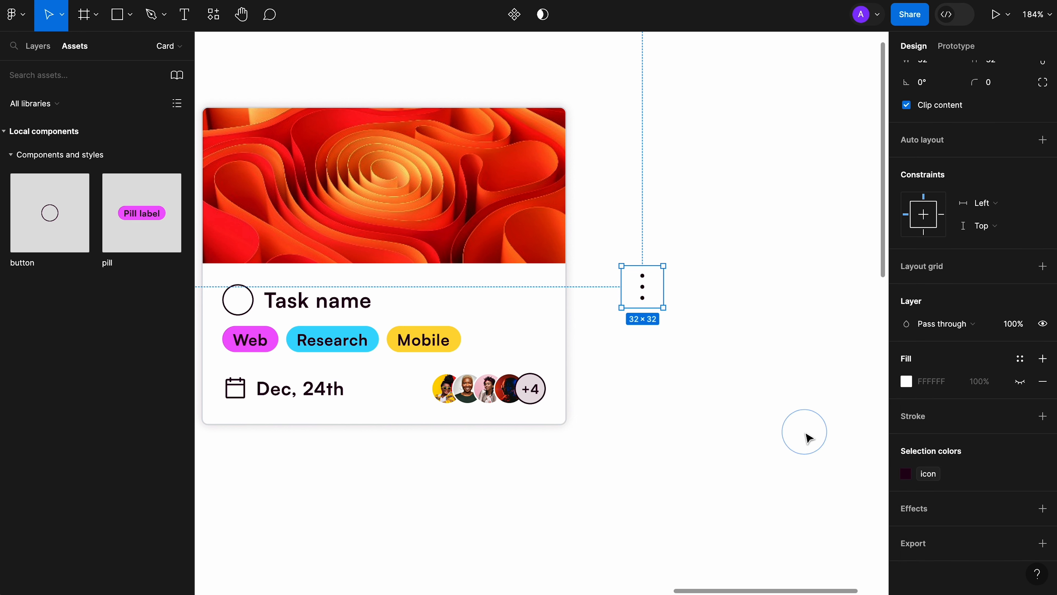
Constrain the three-dots icon's proportions and resize it to 20 × 20.
{"action": "scroll", "coordinate": [1031, 141], "scroll_direction": "up", "scroll_amount": 3}
{"action": "left_click", "coordinate": [1043, 152]}
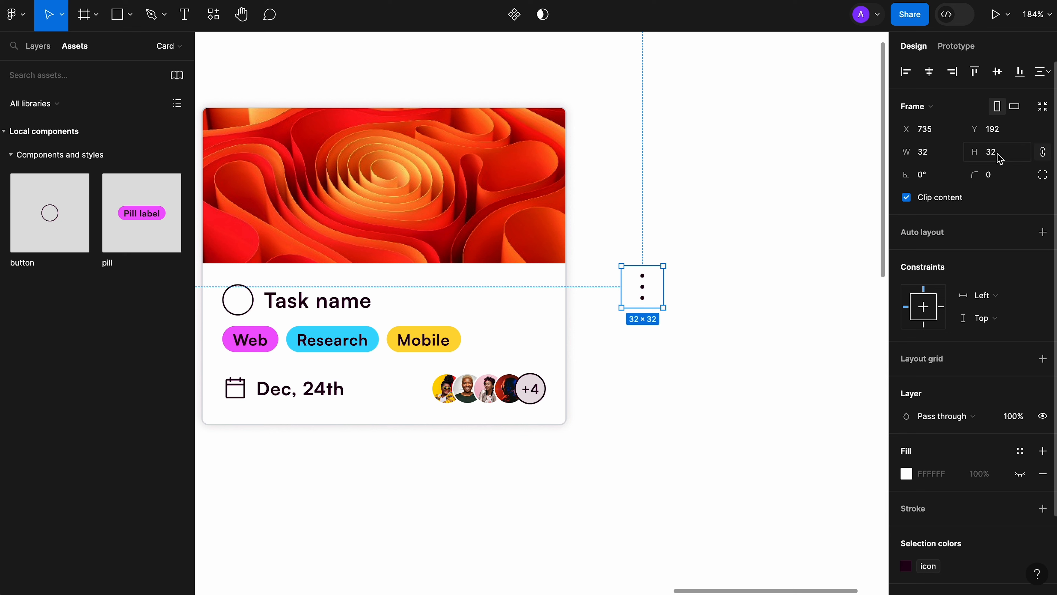
{"action": "left_click", "coordinate": [995, 152]}
{"action": "type", "text": "20"}
{"action": "key", "text": "Tab"}
{"action": "left_click", "coordinate": [767, 312]}
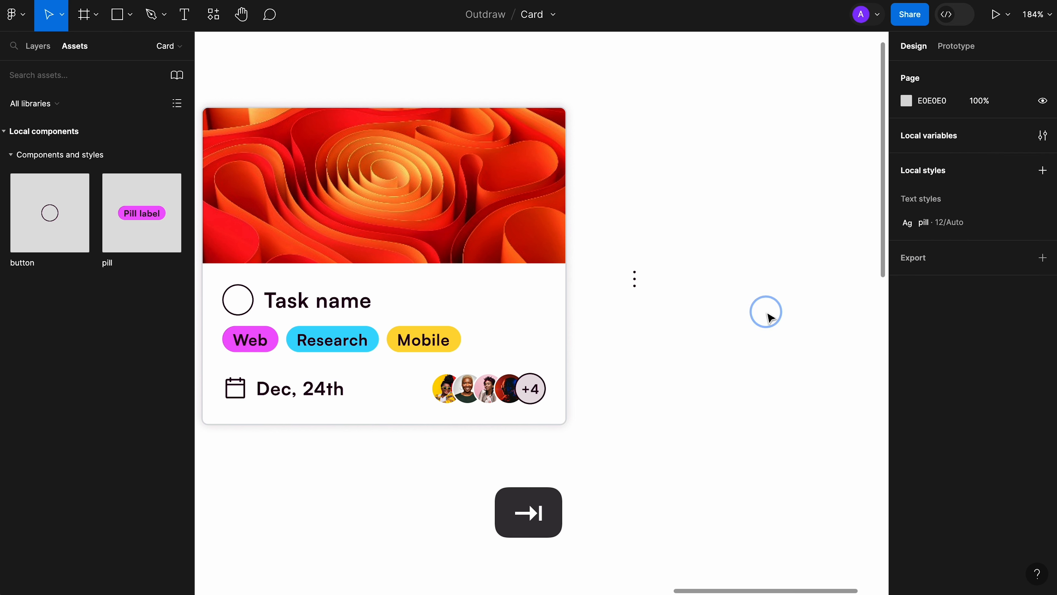
Wrap the three-dots icon in its own frame, sized 24 × 24 with a corner radius of 100.
{"action": "right_click", "coordinate": [644, 283]}
{"action": "left_click", "coordinate": [723, 315]}
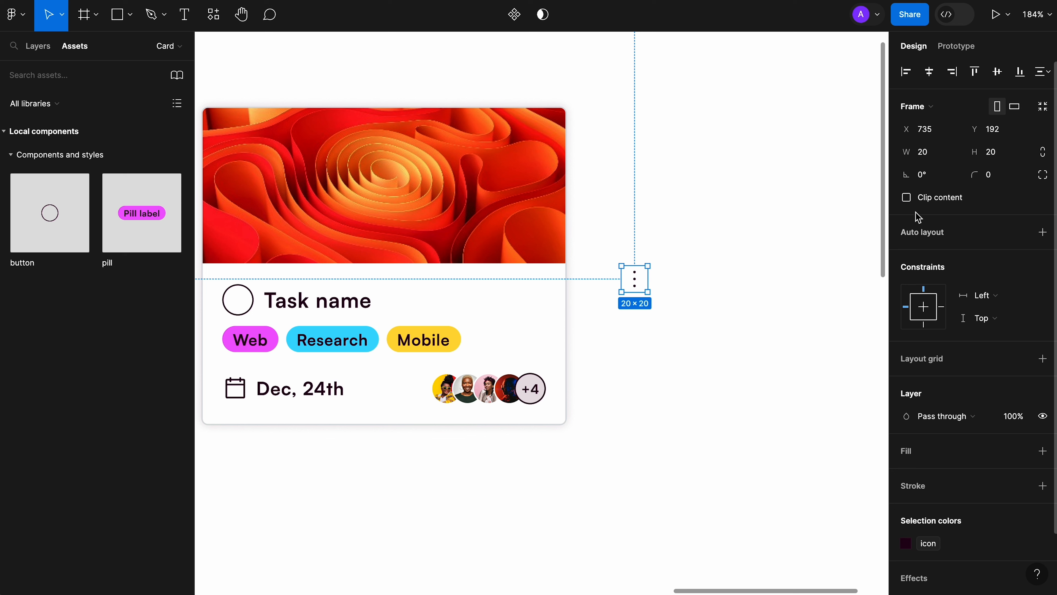
{"action": "left_click", "coordinate": [1016, 159]}
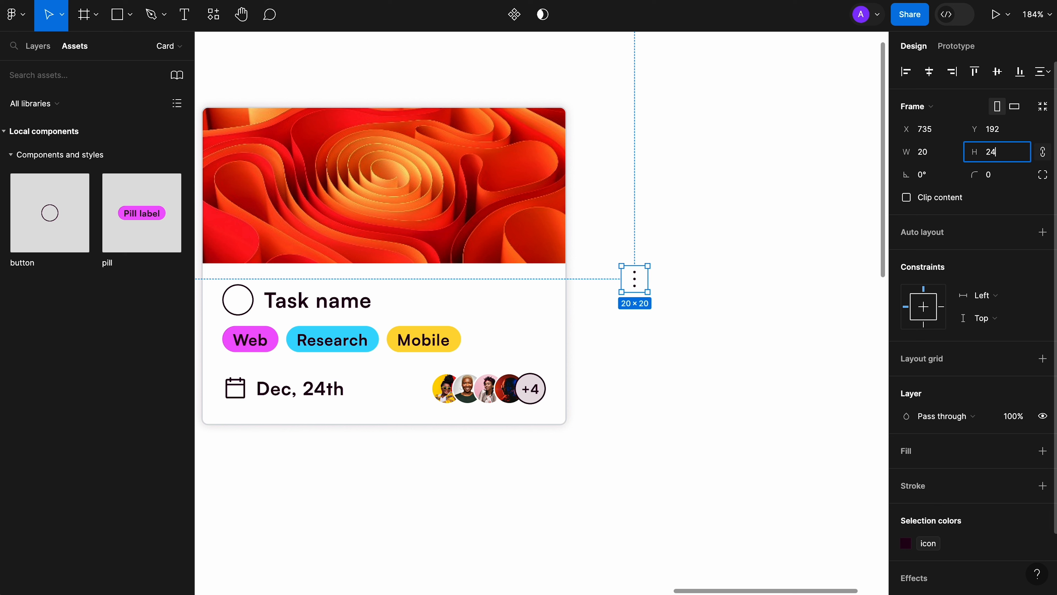
{"action": "key", "text": "Tab"}
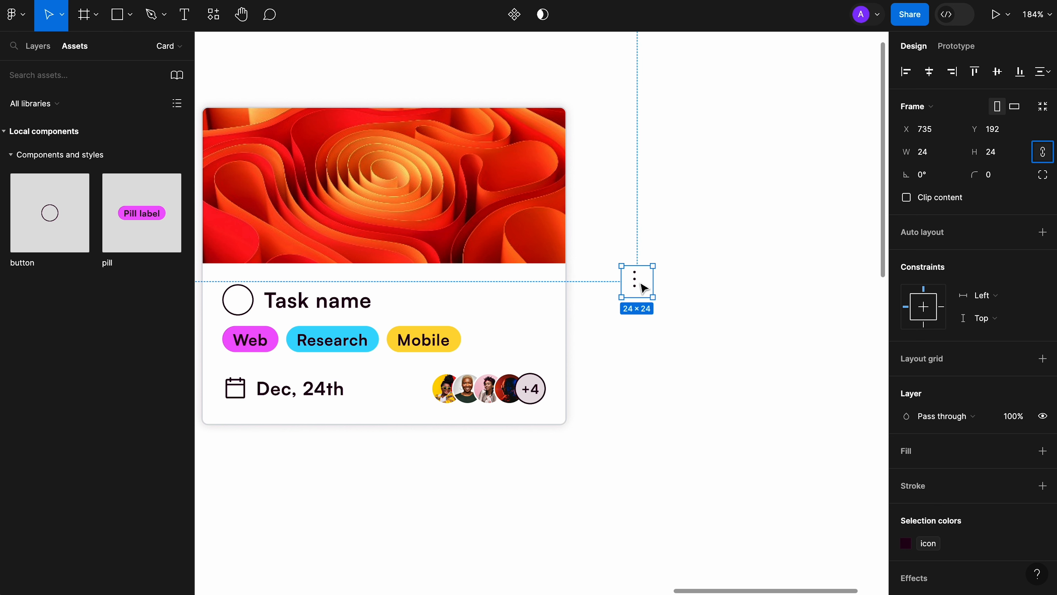
{"action": "left_click", "coordinate": [1001, 177]}
{"action": "type", "text": "00"}
{"action": "key", "text": "Tab"}
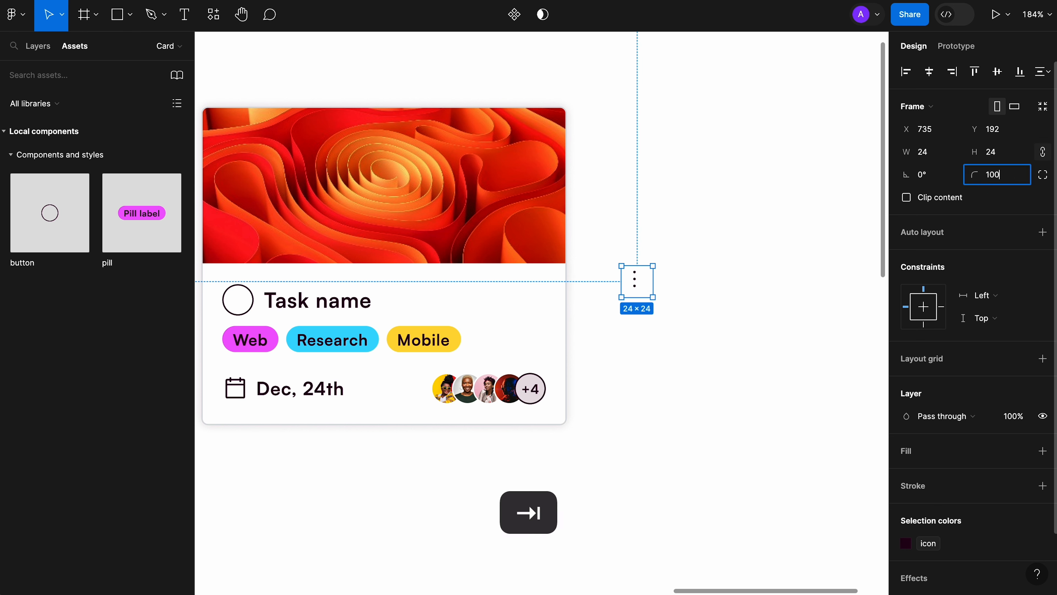
Centre the 20 × 20 icon horizontally and vertically inside its 24 × 24 frame.
{"action": "double_click", "coordinate": [640, 287]}
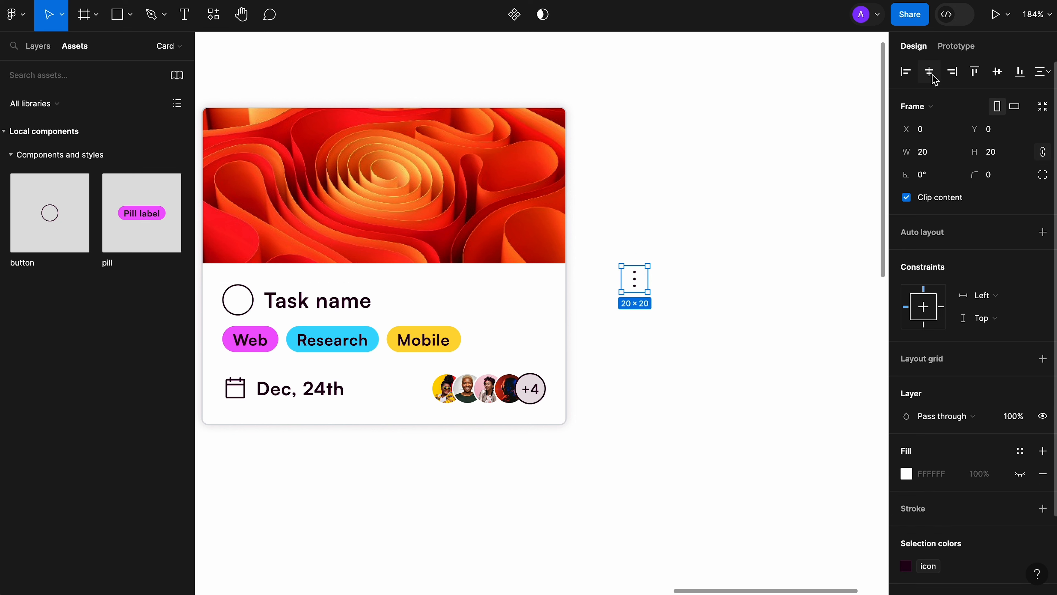
{"action": "left_click", "coordinate": [932, 76]}
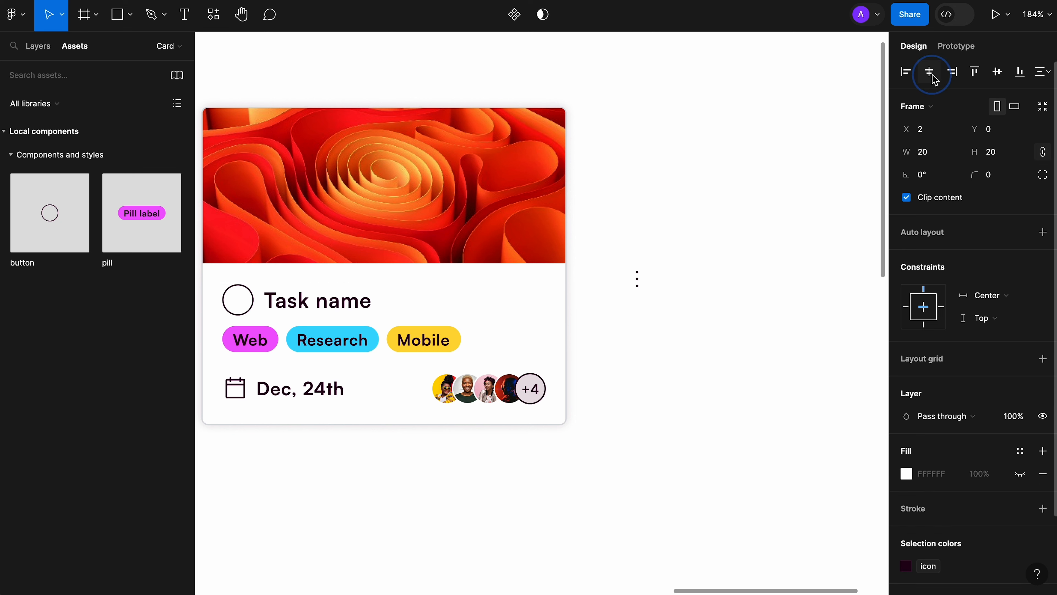
{"action": "left_click", "coordinate": [997, 73]}
{"action": "left_click", "coordinate": [685, 290]}
Cut the three-dots icon frame from the canvas and paste it into the card frame.
{"action": "left_click", "coordinate": [638, 281]}
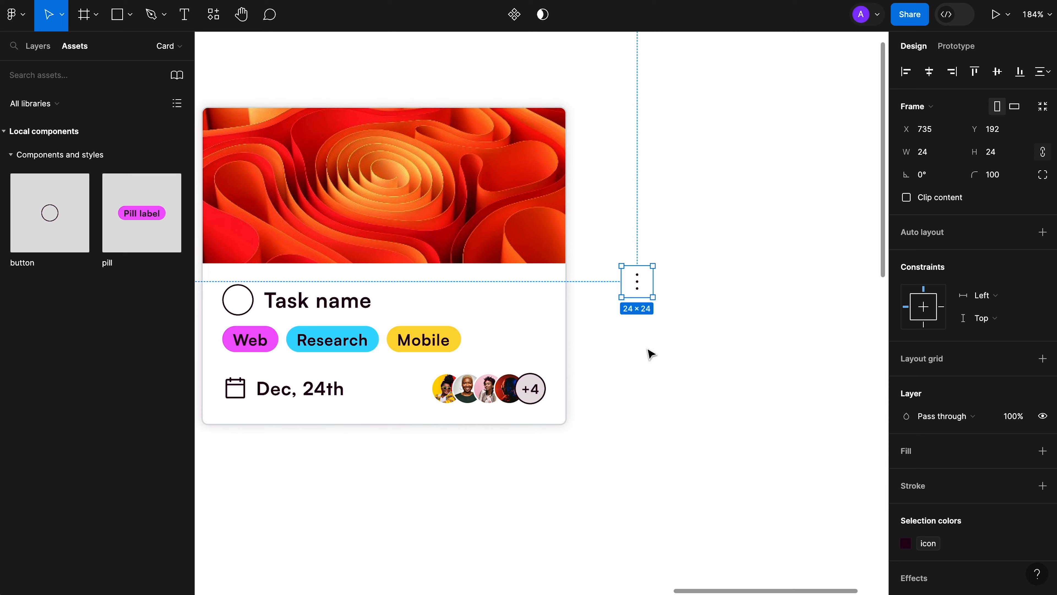
{"action": "key", "text": "super+x"}
{"action": "scroll", "coordinate": [649, 354], "scroll_direction": "down", "scroll_amount": 5}
{"action": "left_click", "coordinate": [579, 335]}
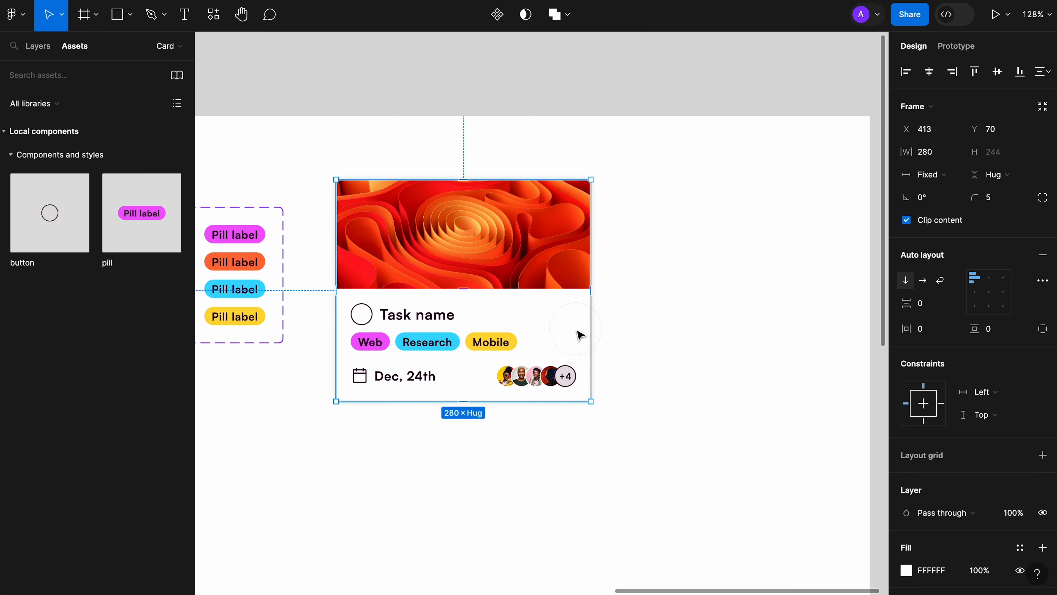
{"action": "scroll", "coordinate": [580, 336], "scroll_direction": "left", "scroll_amount": 3}
{"action": "key", "text": "super+v"}
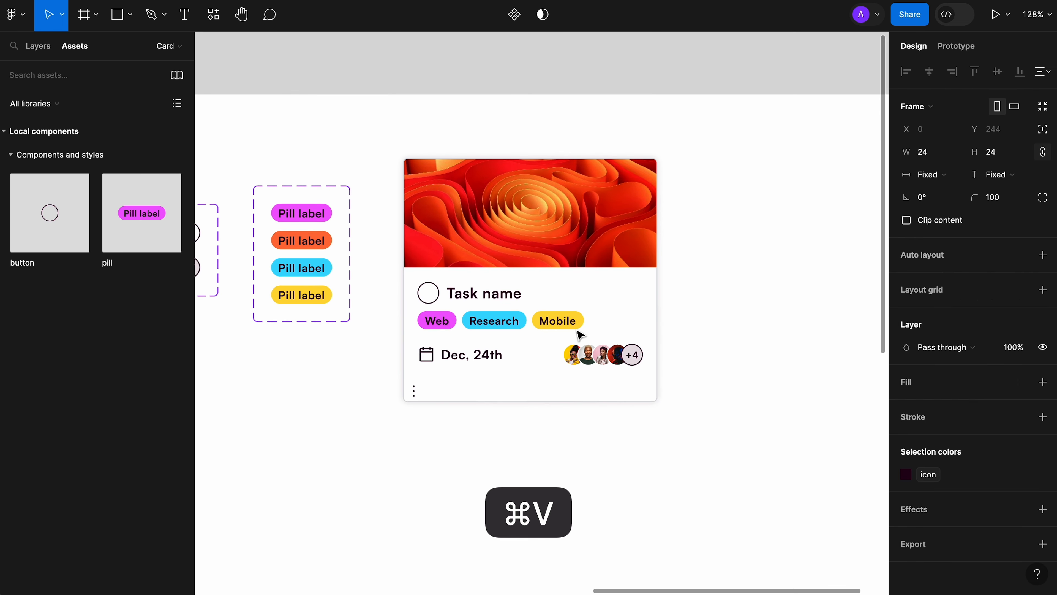
Move the three-dots icon frame to the top of the card's auto layout, above the cover image.
{"action": "scroll", "coordinate": [474, 387], "scroll_direction": "up", "scroll_amount": 5}
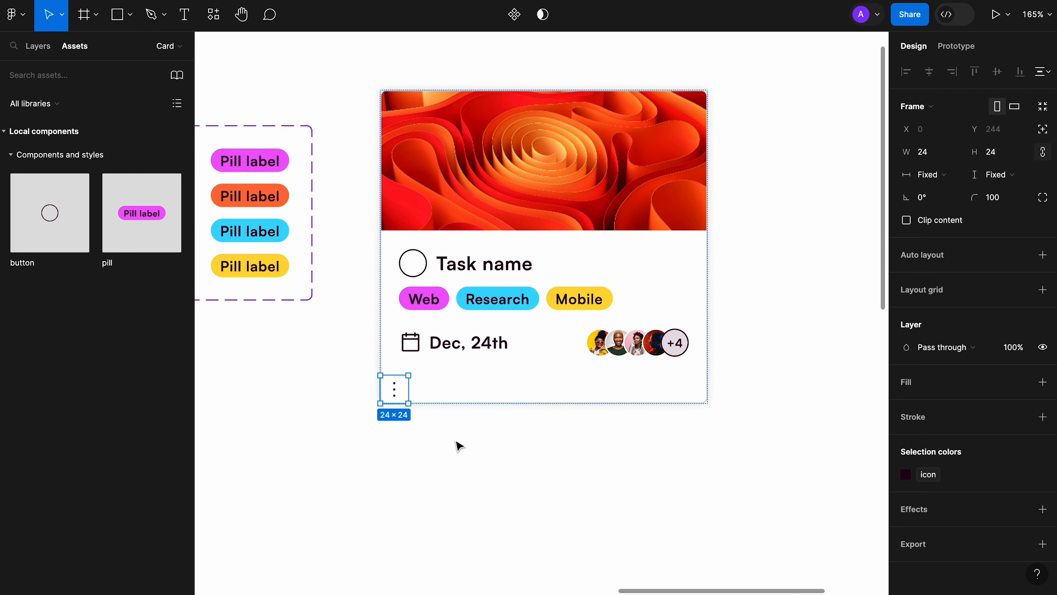
{"action": "scroll", "coordinate": [585, 326], "scroll_direction": "up", "scroll_amount": 3}
{"action": "scroll", "coordinate": [585, 329], "scroll_direction": "up", "scroll_amount": 3}
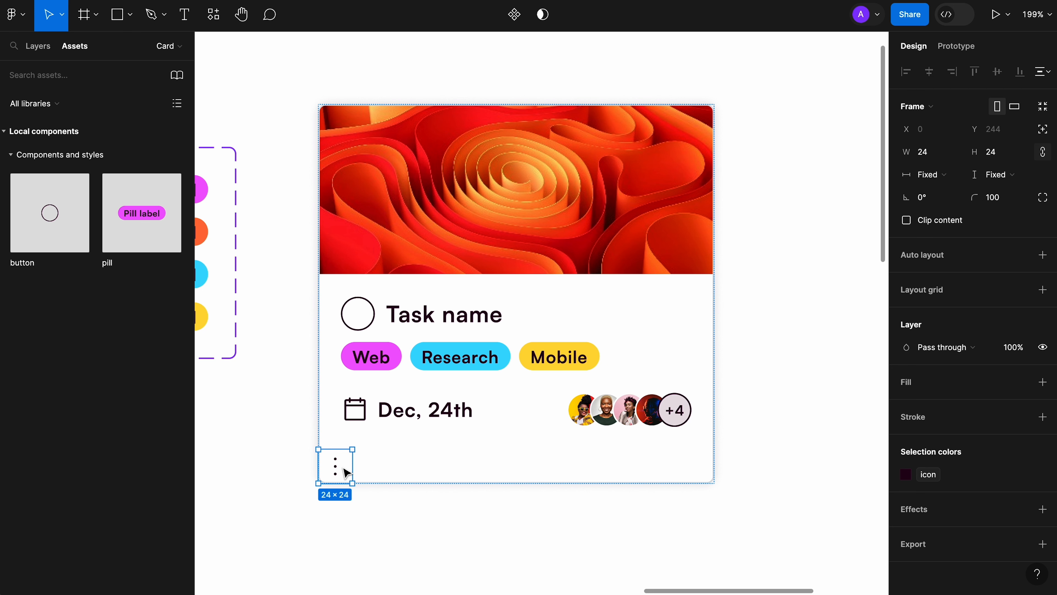
{"action": "left_click_drag", "start_coordinate": [342, 469], "coordinate": [348, 177]}
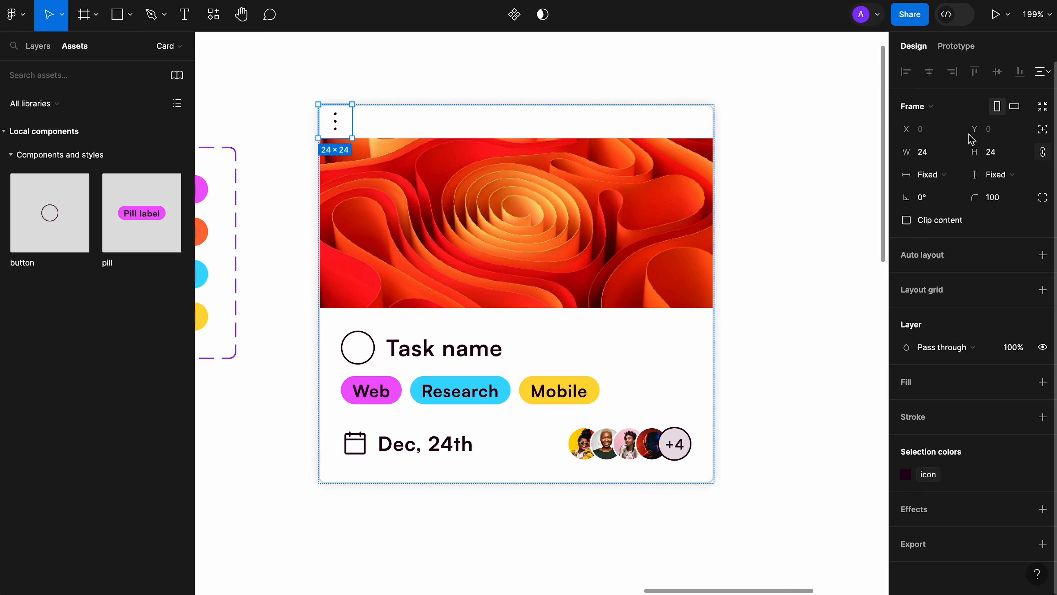
Rename the three-dots icon frame's layer to "icon".
{"action": "left_click", "coordinate": [40, 46]}
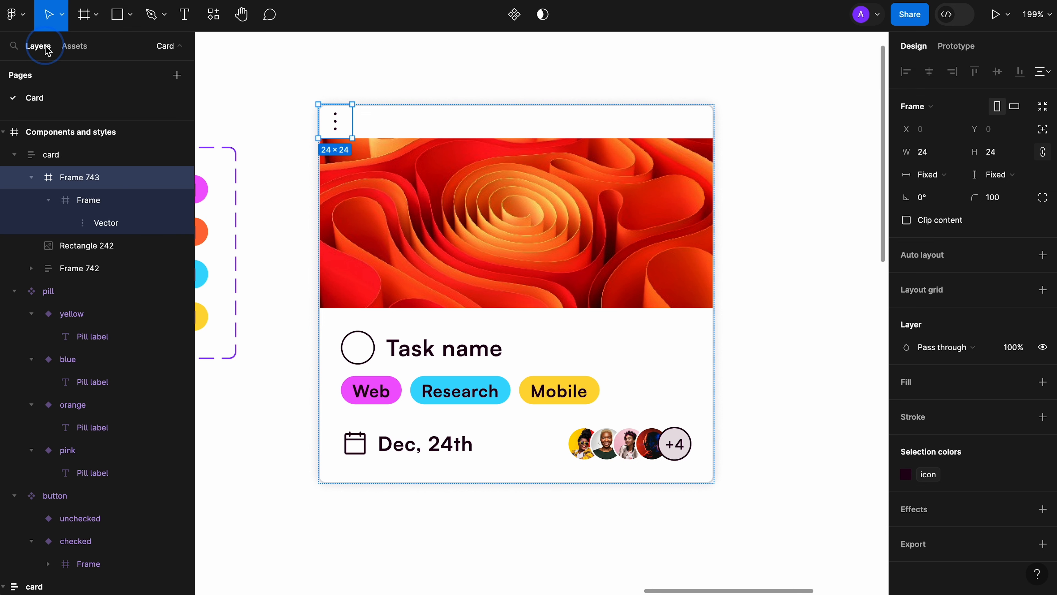
{"action": "left_click", "coordinate": [477, 125]}
{"action": "left_click", "coordinate": [336, 118]}
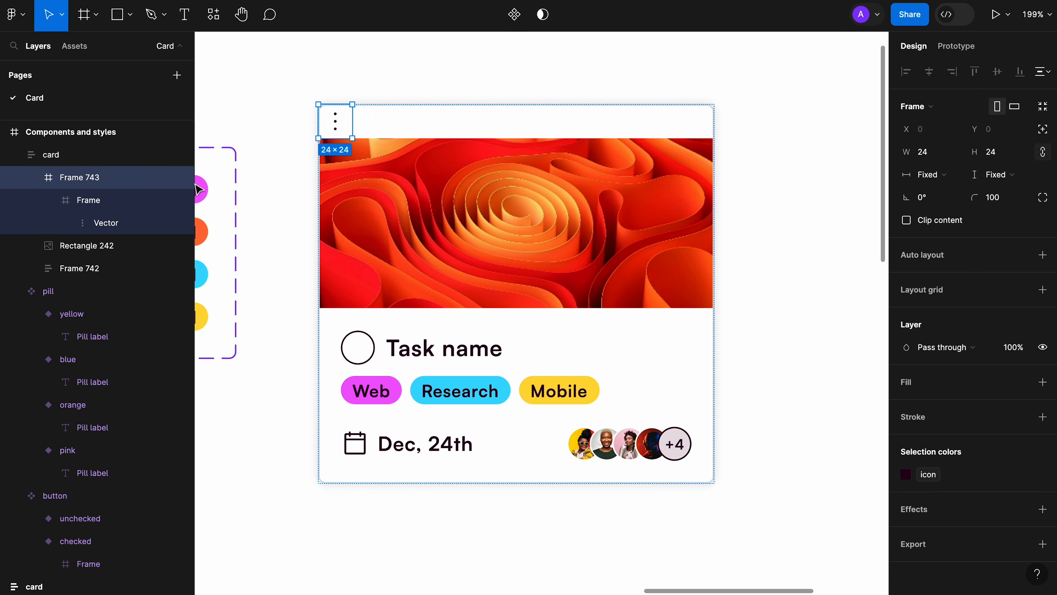
{"action": "double_click", "coordinate": [79, 177]}
{"action": "type", "text": "icon"}
{"action": "left_click", "coordinate": [99, 161]}
{"action": "left_click", "coordinate": [95, 184]}
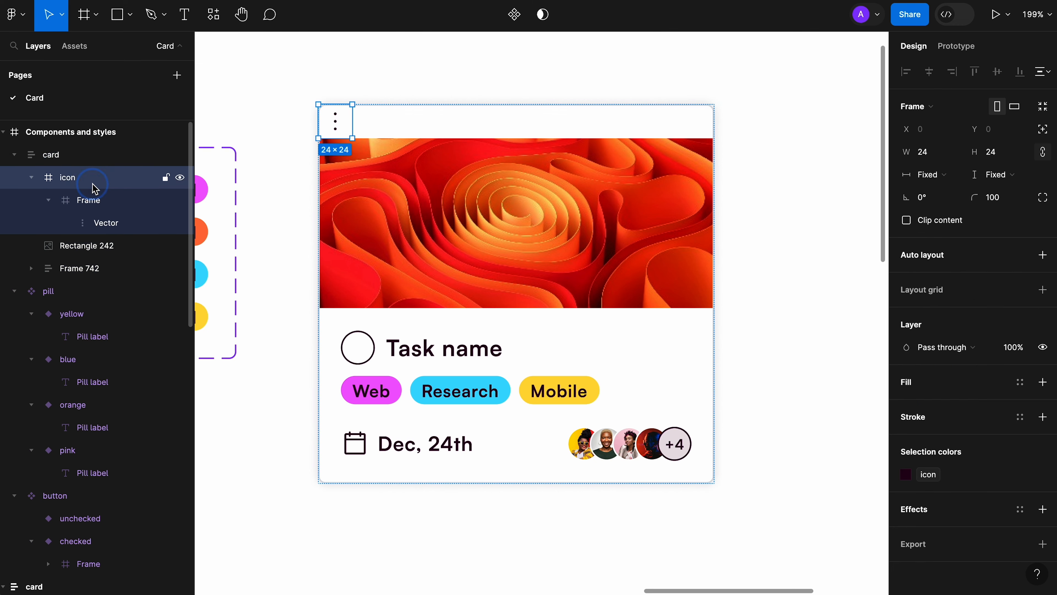
Give the "icon" frame absolute position in the card and move it over the cover image, at X 126, Y 16.
{"action": "left_click", "coordinate": [60, 158]}
{"action": "left_click", "coordinate": [68, 175]}
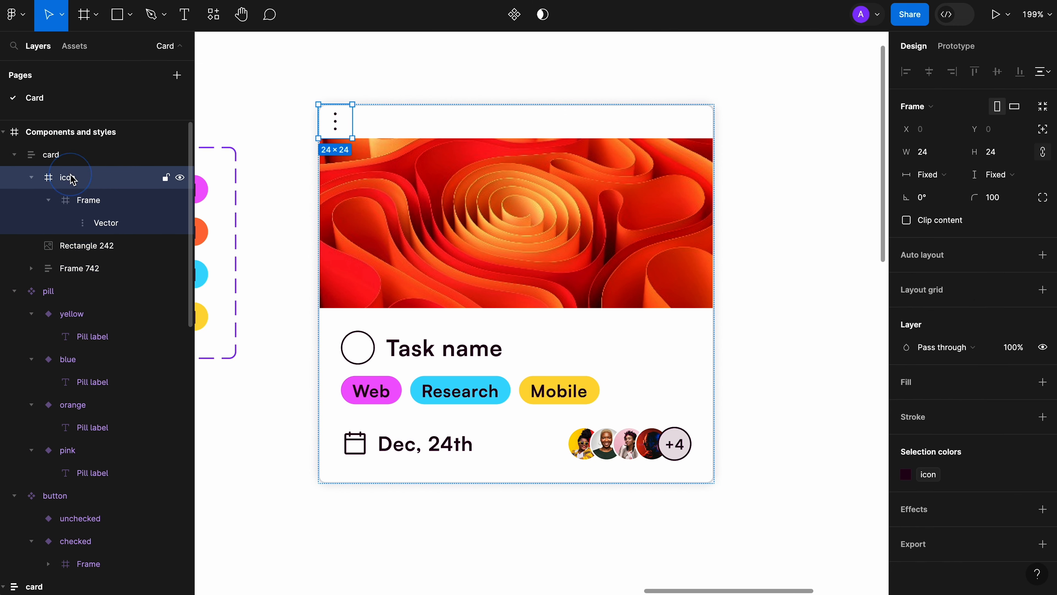
{"action": "left_click", "coordinate": [1042, 130]}
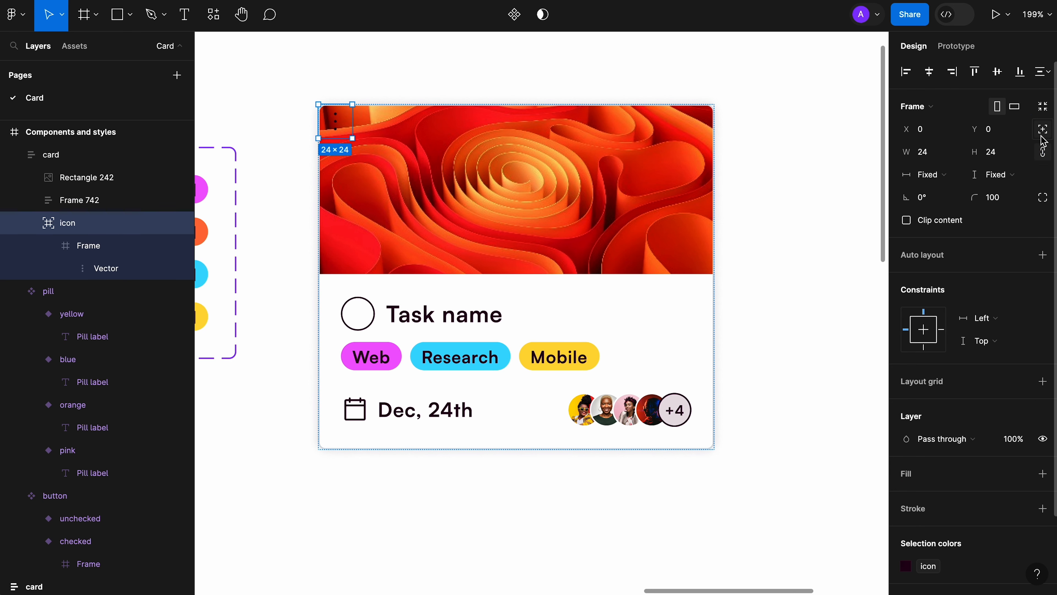
{"action": "left_click_drag", "start_coordinate": [338, 132], "coordinate": [518, 155]}
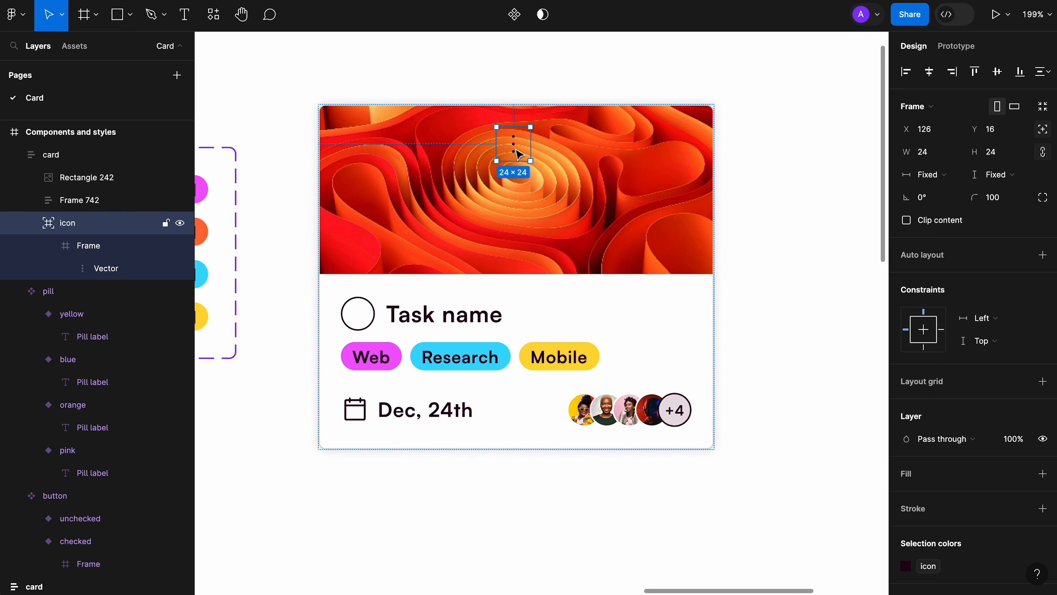
Add a white FFFFFF fill at 70% opacity to the "icon" frame.
{"action": "scroll", "coordinate": [937, 361], "scroll_direction": "down", "scroll_amount": 2}
{"action": "left_click", "coordinate": [921, 388]}
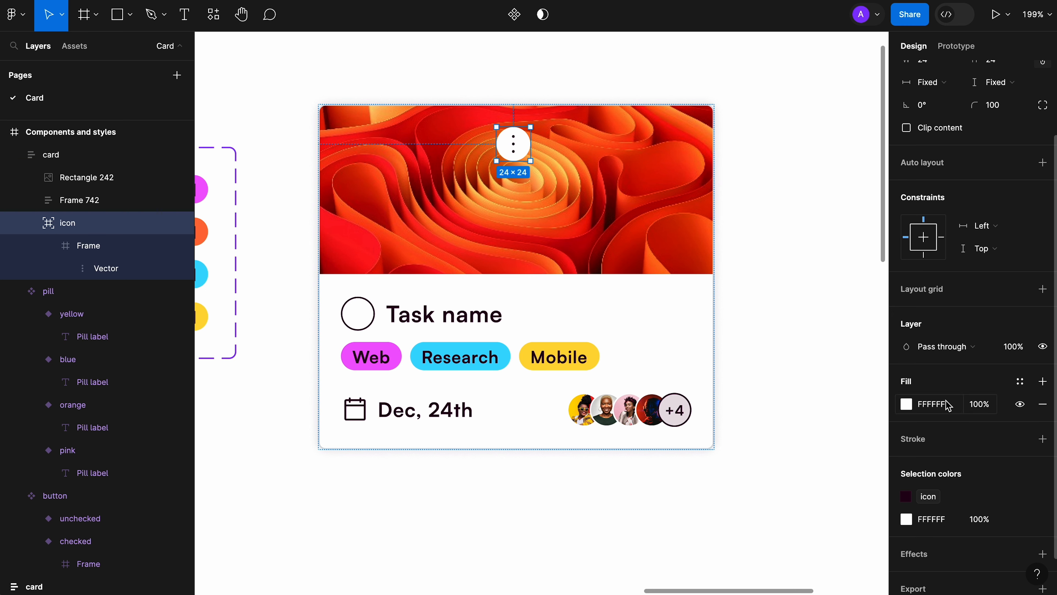
{"action": "left_click", "coordinate": [971, 412]}
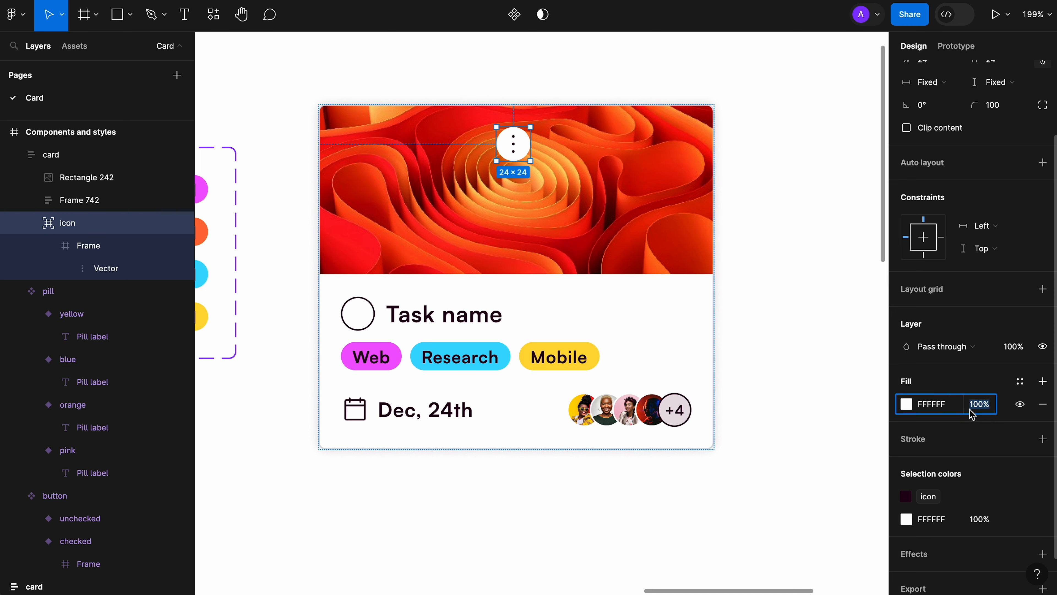
{"action": "type", "text": "70"}
{"action": "key", "text": "Tab"}
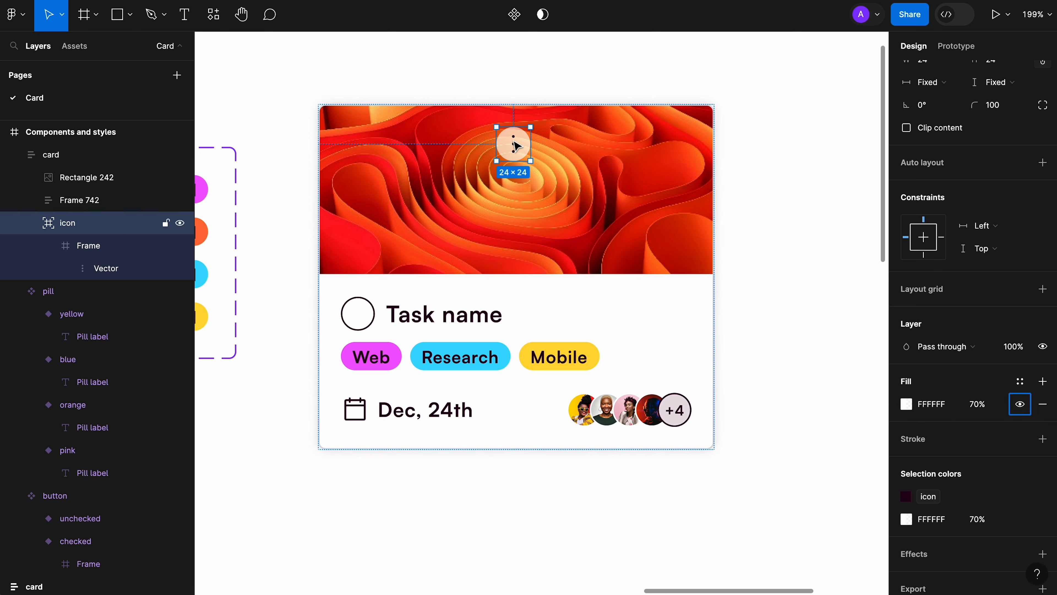
{"action": "scroll", "coordinate": [920, 177], "scroll_direction": "up", "scroll_amount": 3}
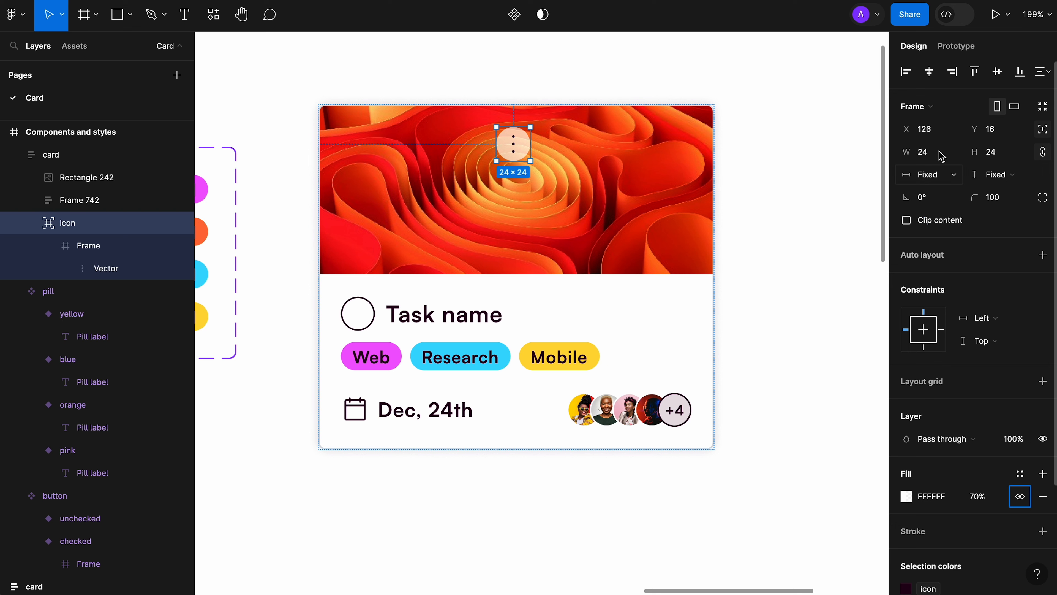
Align the "icon" frame to the card's top-right corner and shift it inward to X 248, checking the gap to the edge.
{"action": "left_click", "coordinate": [953, 73]}
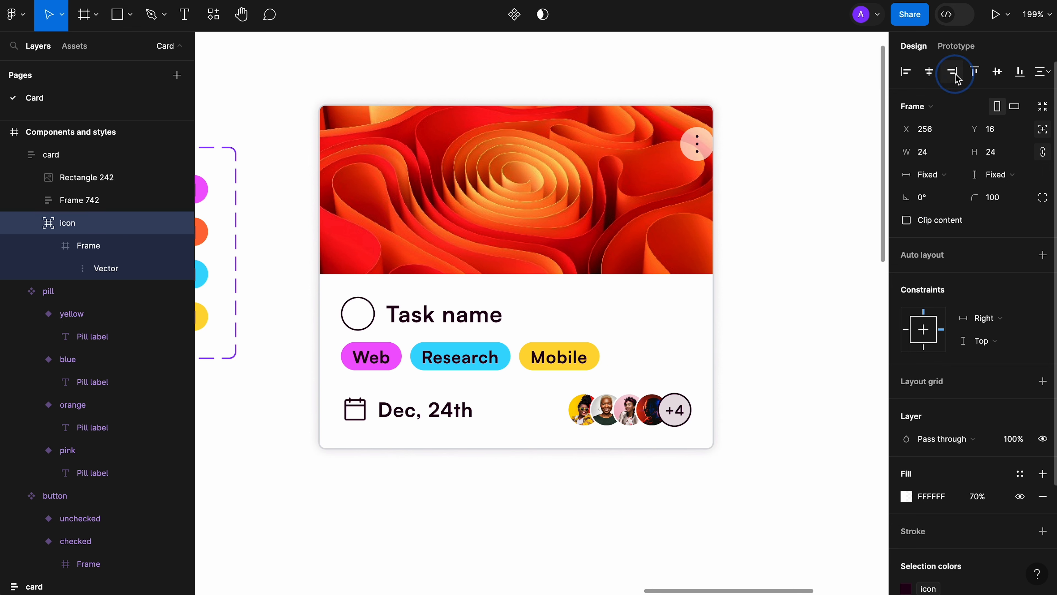
{"action": "left_click", "coordinate": [975, 72]}
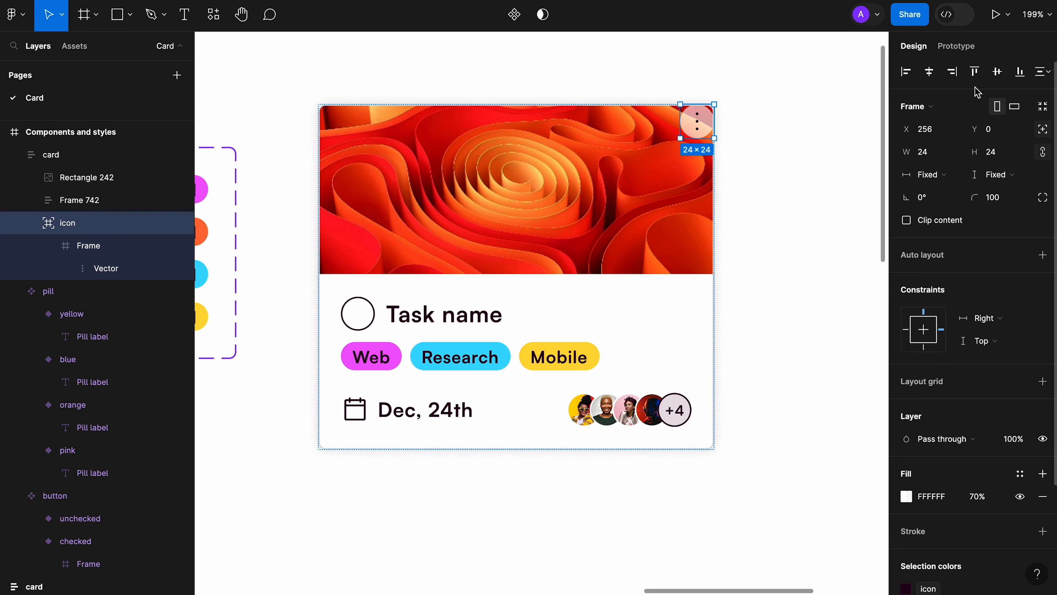
{"action": "scroll", "coordinate": [805, 175], "scroll_direction": "up", "scroll_amount": 5}
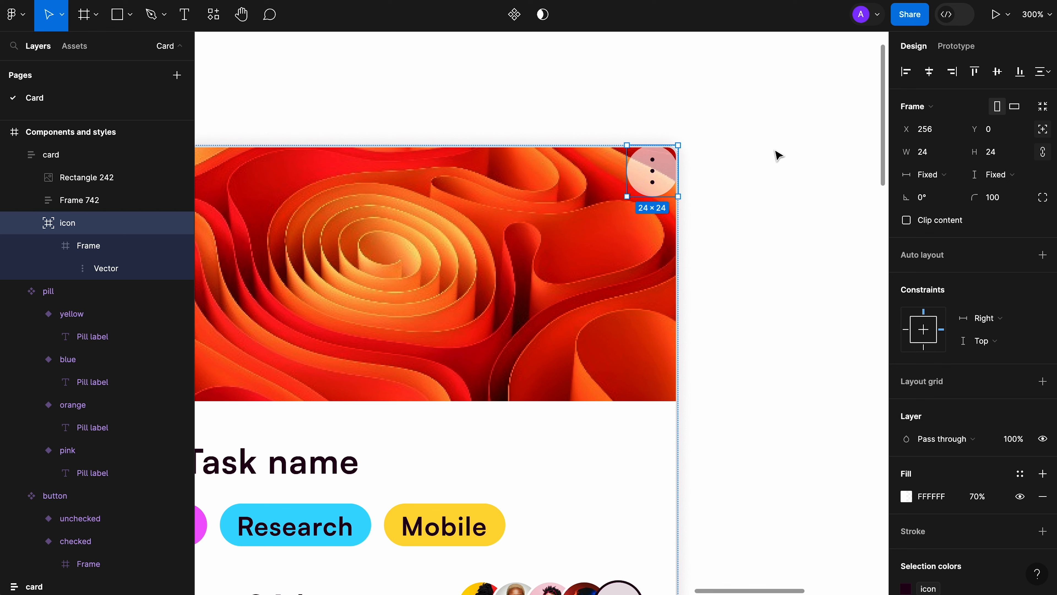
{"action": "key", "text": "shift+Left"}
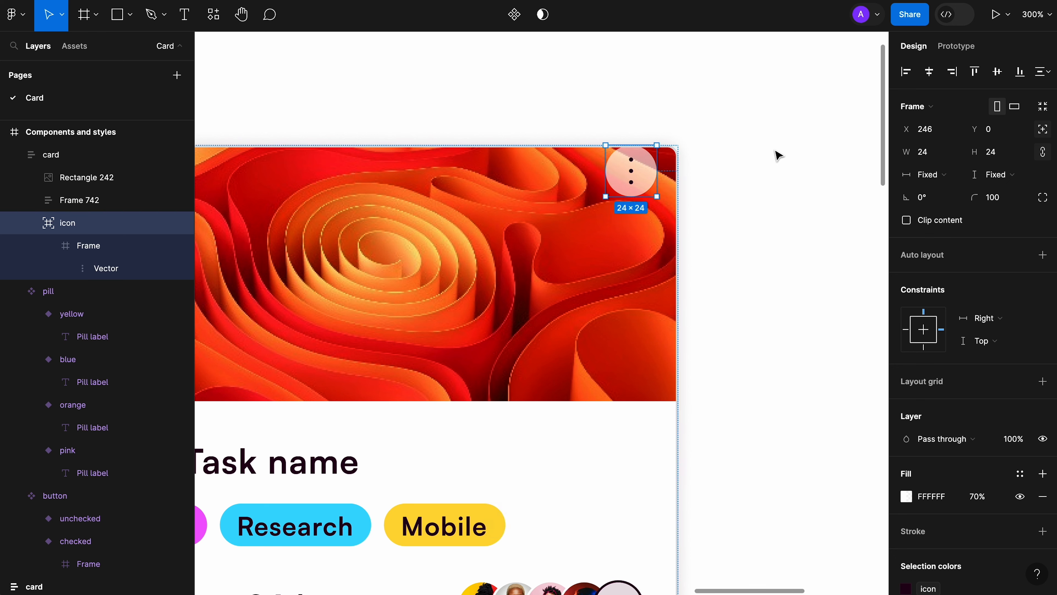
{"action": "key", "text": "Right"}
{"action": "key", "text": "Right"}
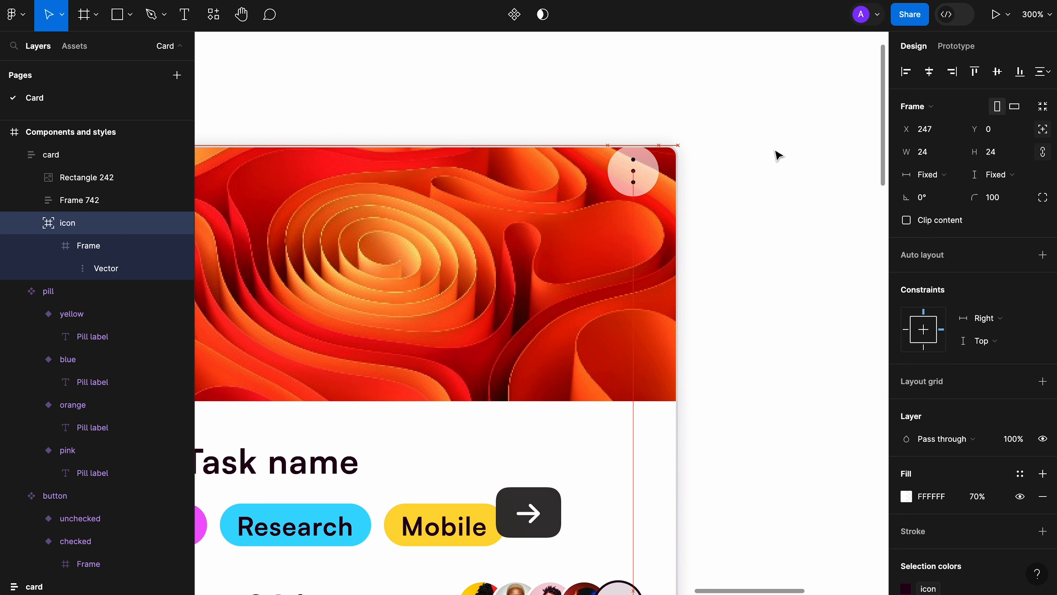
{"action": "scroll", "coordinate": [677, 154], "scroll_direction": "up", "scroll_amount": 5}
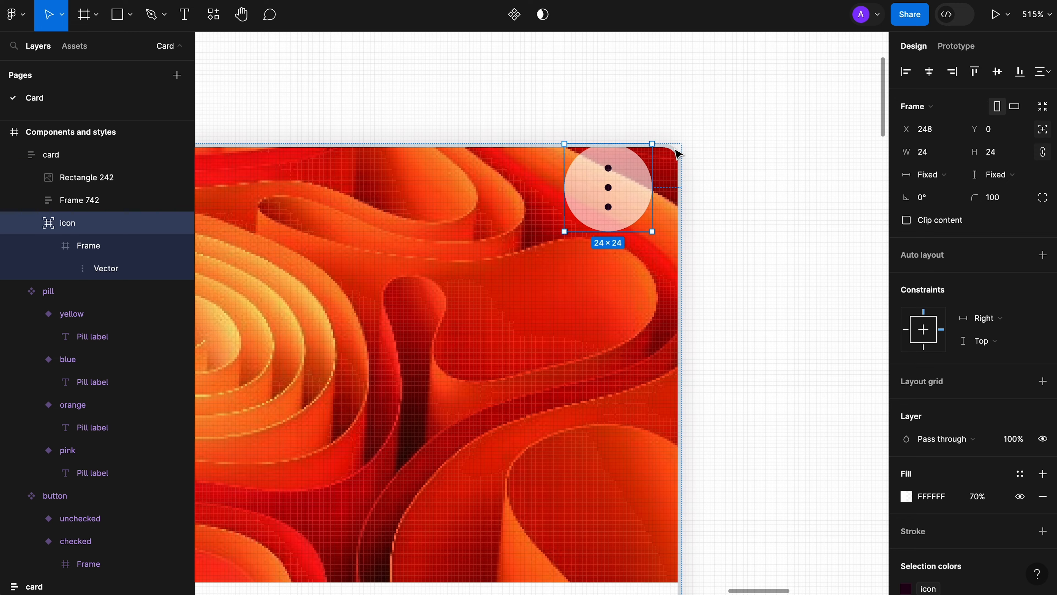
{"action": "key", "text": "alt"}
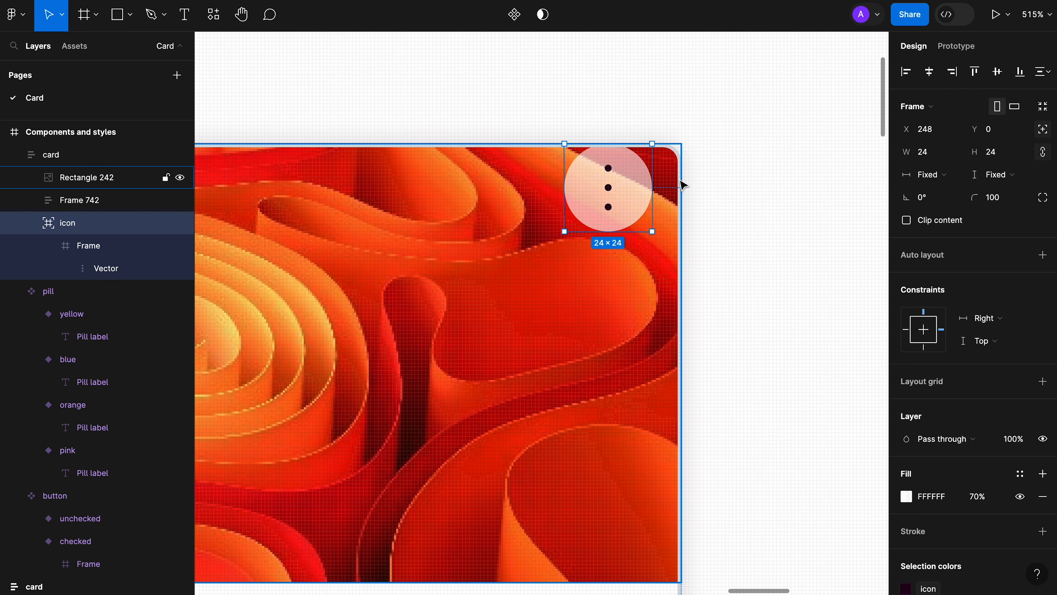
{"action": "key", "text": "alt"}
{"action": "key", "text": "alt"}
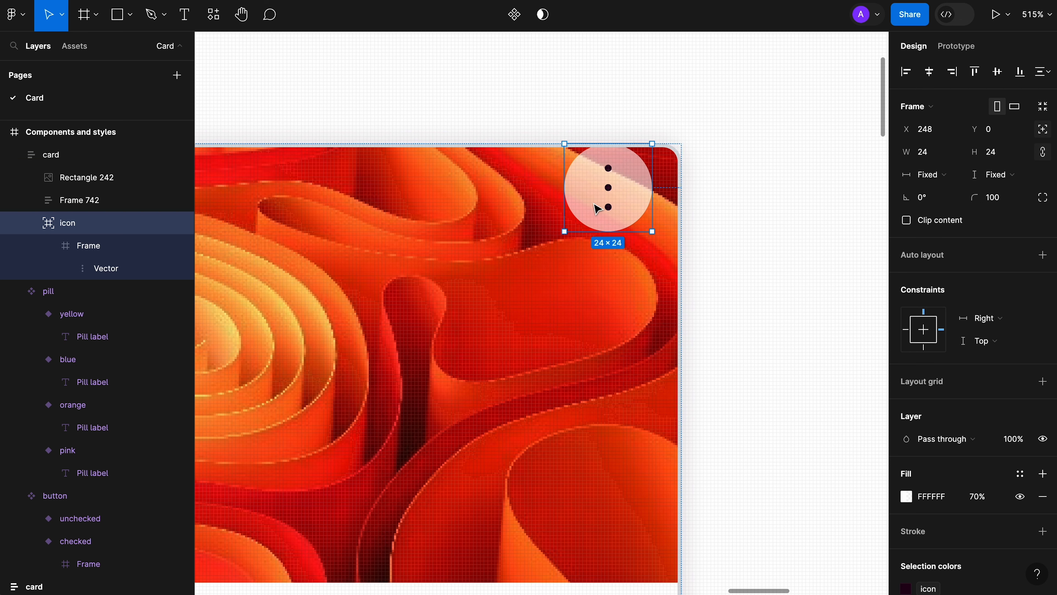
Lower the "icon" frame to Y 8 and check its spacing from the card's top and right edges.
{"action": "key", "text": "alt"}
{"action": "key", "text": "shift+Down"}
{"action": "key", "text": "Up"}
{"action": "key", "text": "Up"}
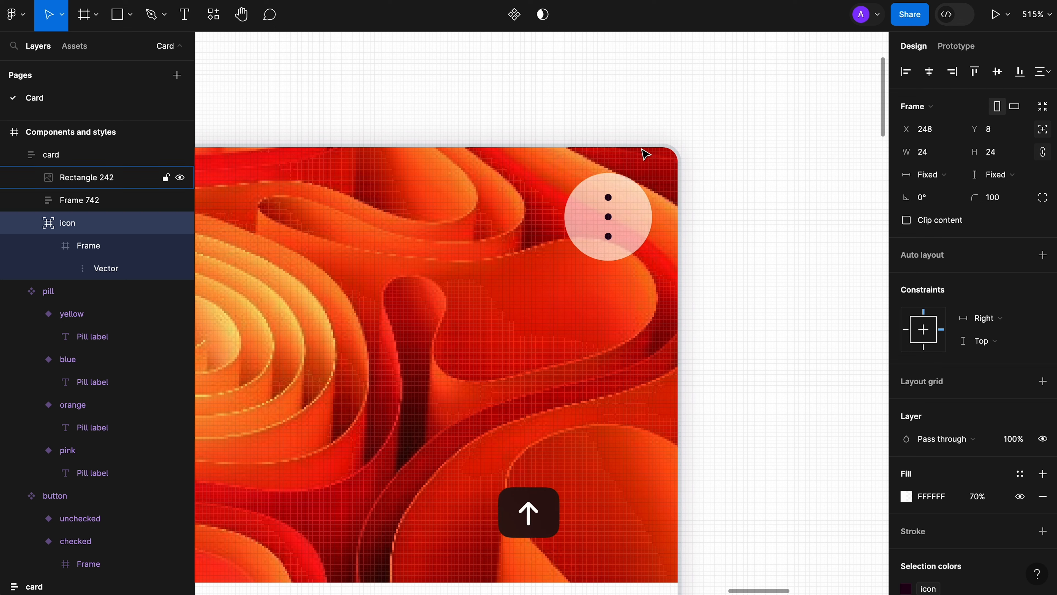
{"action": "key", "text": "alt"}
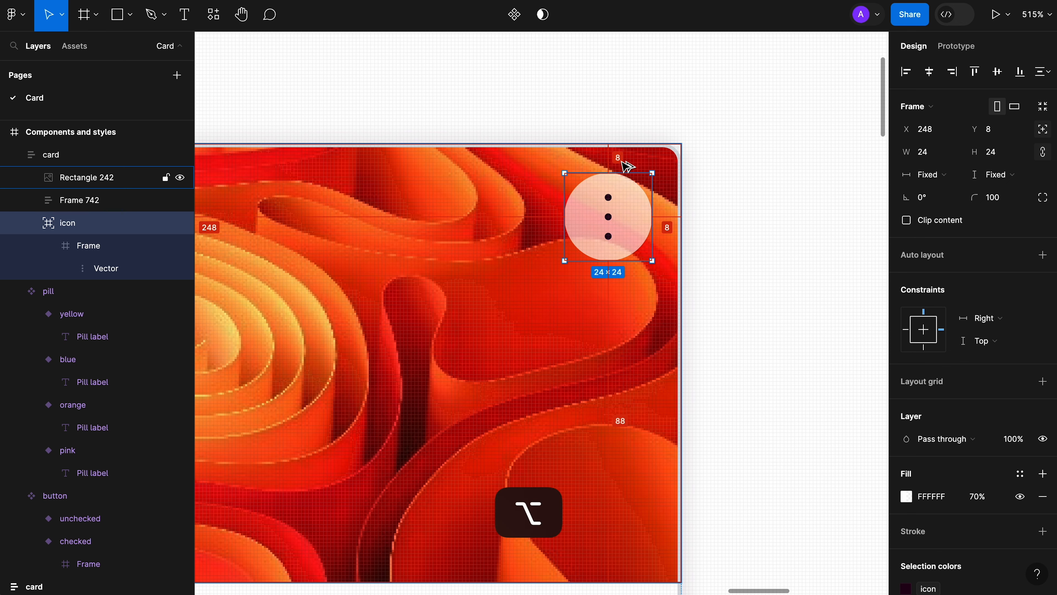
{"action": "scroll", "coordinate": [774, 180], "scroll_direction": "down", "scroll_amount": 5}
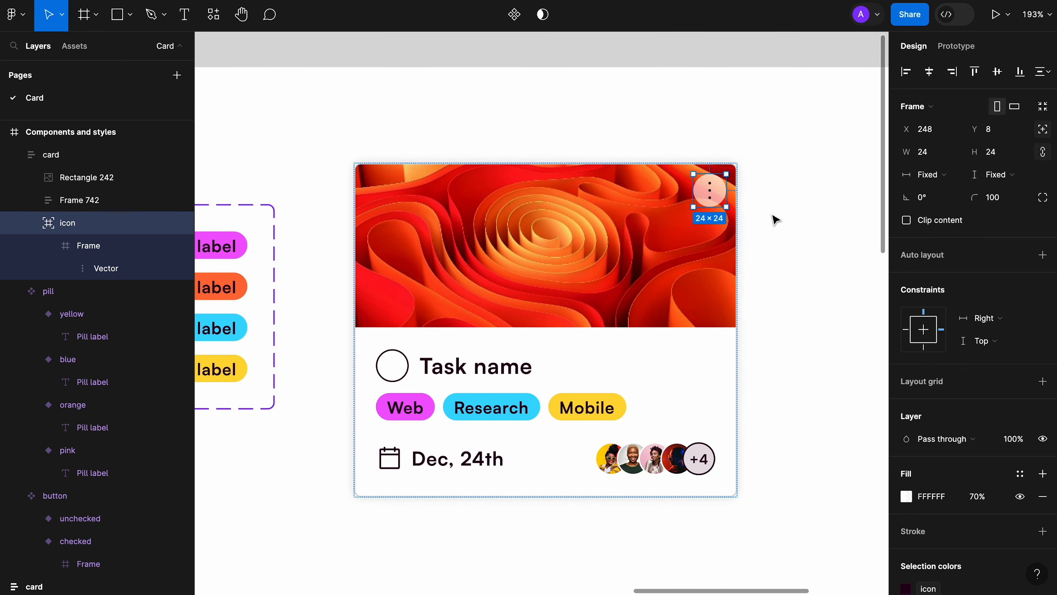
{"action": "left_click", "coordinate": [604, 110]}
Move the card into the empty area below the button and pill component sets, at X 146, Y 440.
{"action": "scroll", "coordinate": [684, 94], "scroll_direction": "down", "scroll_amount": 6}
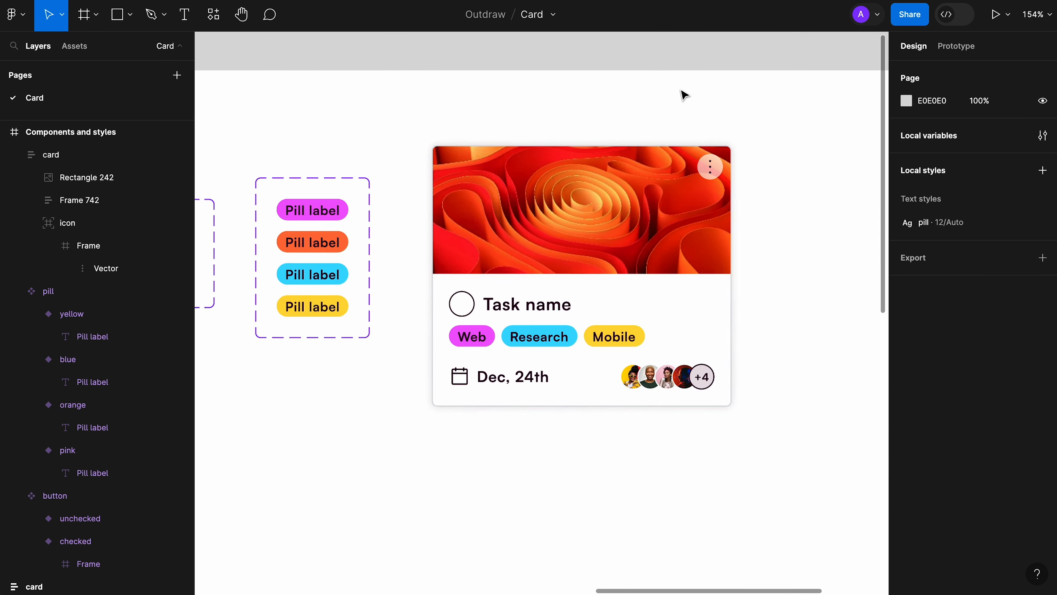
{"action": "left_click_drag", "start_coordinate": [677, 194], "coordinate": [548, 374]}
{"action": "scroll", "coordinate": [547, 374], "scroll_direction": "up", "scroll_amount": 3}
{"action": "left_click", "coordinate": [656, 364]}
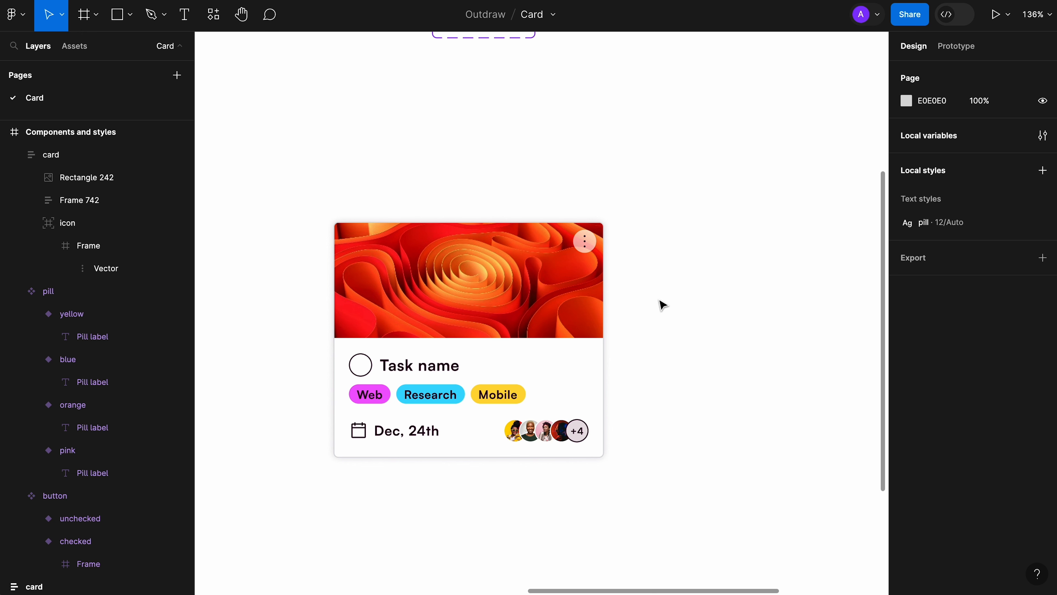
Duplicate the card to its right with a 32 px gap, at X 458, Y 440.
{"action": "left_click", "coordinate": [496, 314]}
{"action": "left_click_drag", "start_coordinate": [444, 309], "coordinate": [746, 337]}
{"action": "scroll", "coordinate": [558, 385], "scroll_direction": "down", "scroll_amount": 3}
{"action": "left_click", "coordinate": [559, 387]}
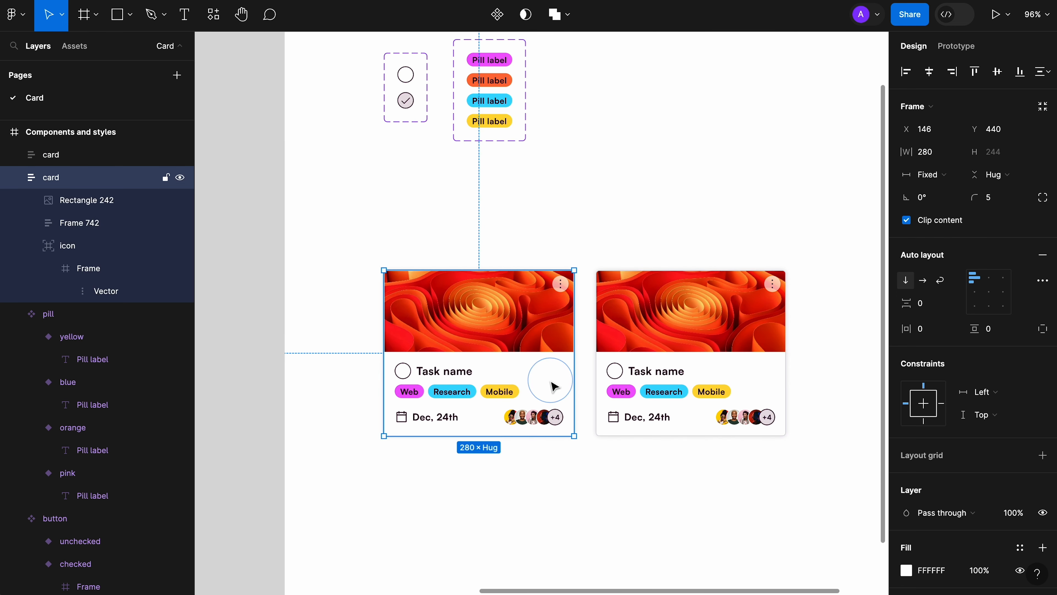
Delete the three-dots "icon" frame from the left card, keeping it on the right card.
{"action": "scroll", "coordinate": [557, 381], "scroll_direction": "up", "scroll_amount": 2}
{"action": "left_click", "coordinate": [563, 278]}
{"action": "key", "text": "Delete"}
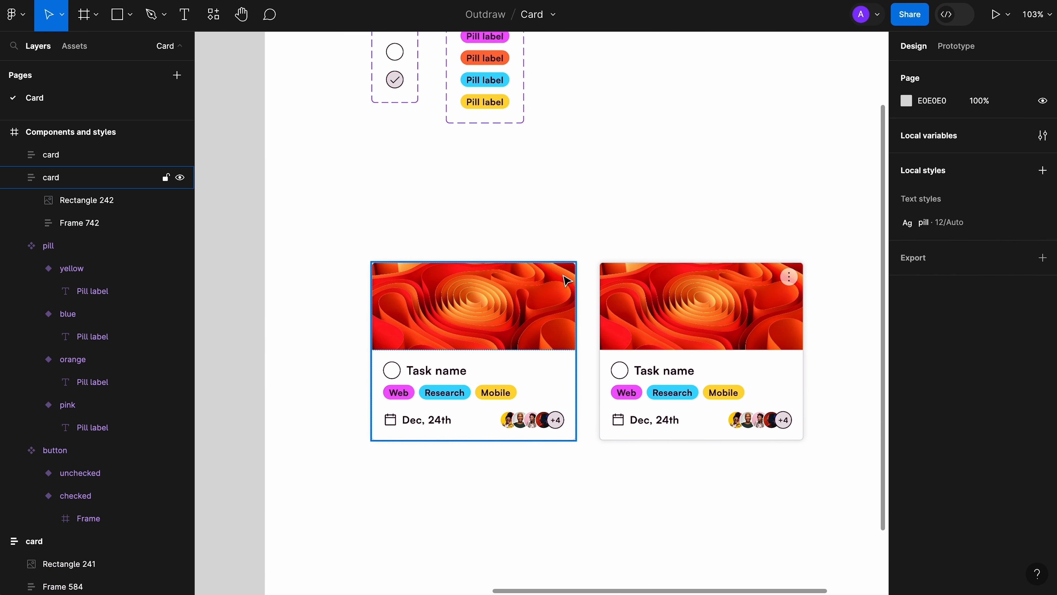
{"action": "left_click", "coordinate": [733, 337]}
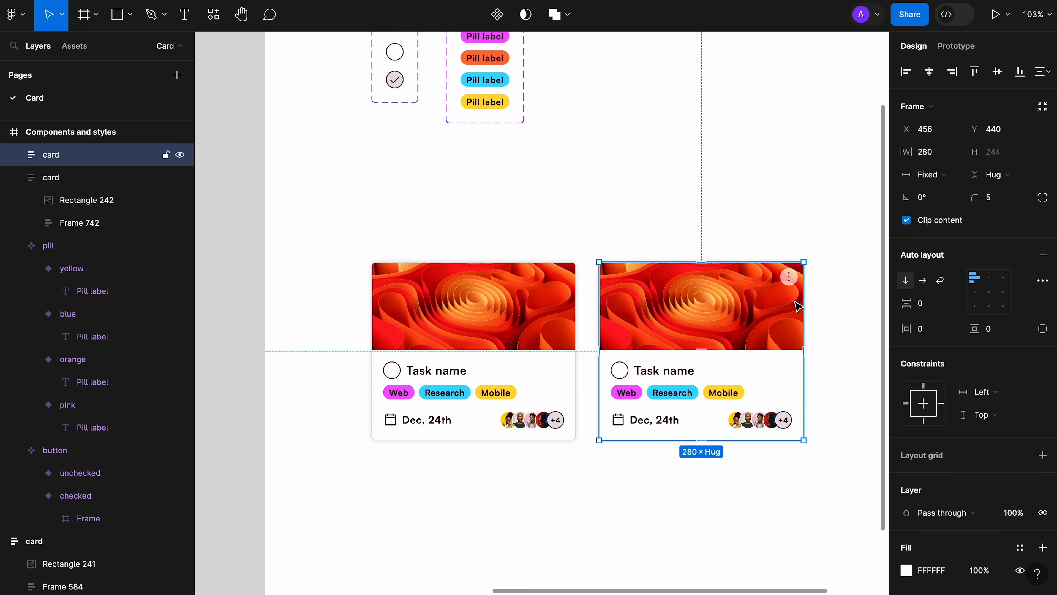
{"action": "left_click", "coordinate": [653, 230]}
Rename the left card's layer "card / default" and the right card's layer "card / hover".
{"action": "left_click", "coordinate": [558, 320]}
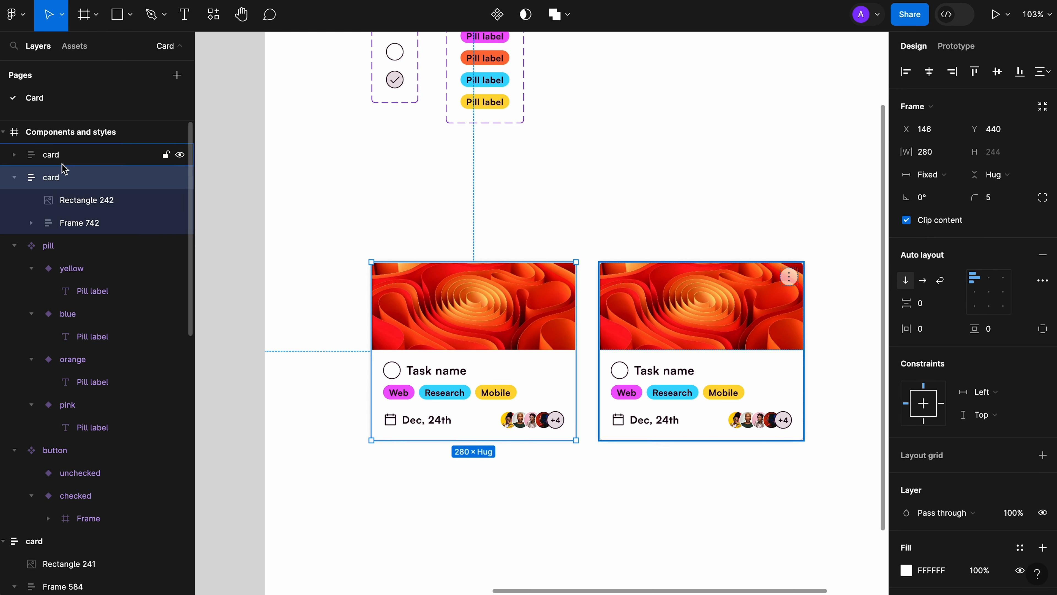
{"action": "double_click", "coordinate": [52, 177]}
{"action": "type", "text": "card / default"}
{"action": "left_click", "coordinate": [116, 157]}
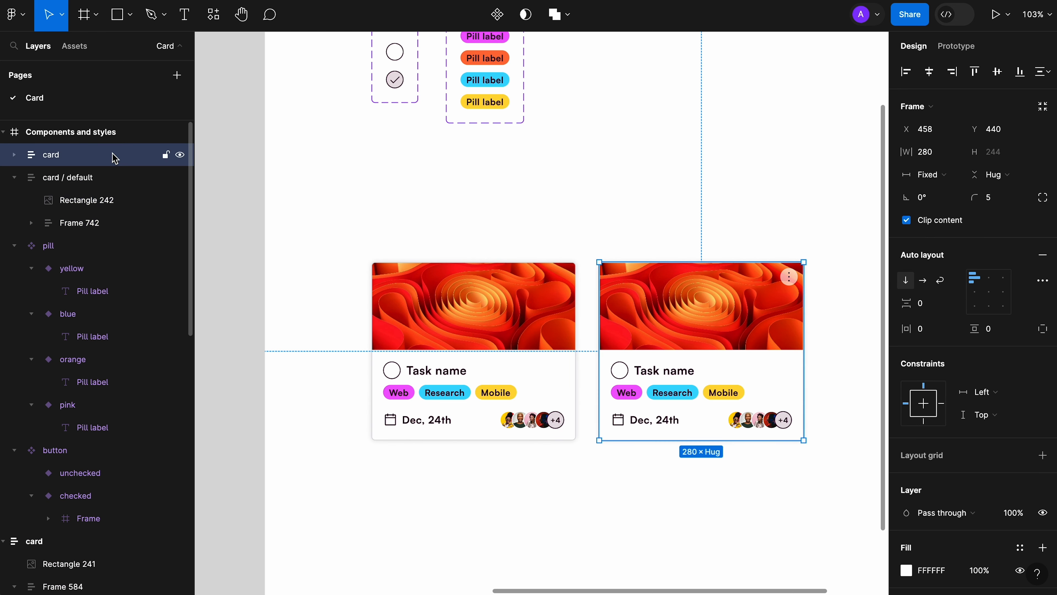
{"action": "double_click", "coordinate": [80, 156]}
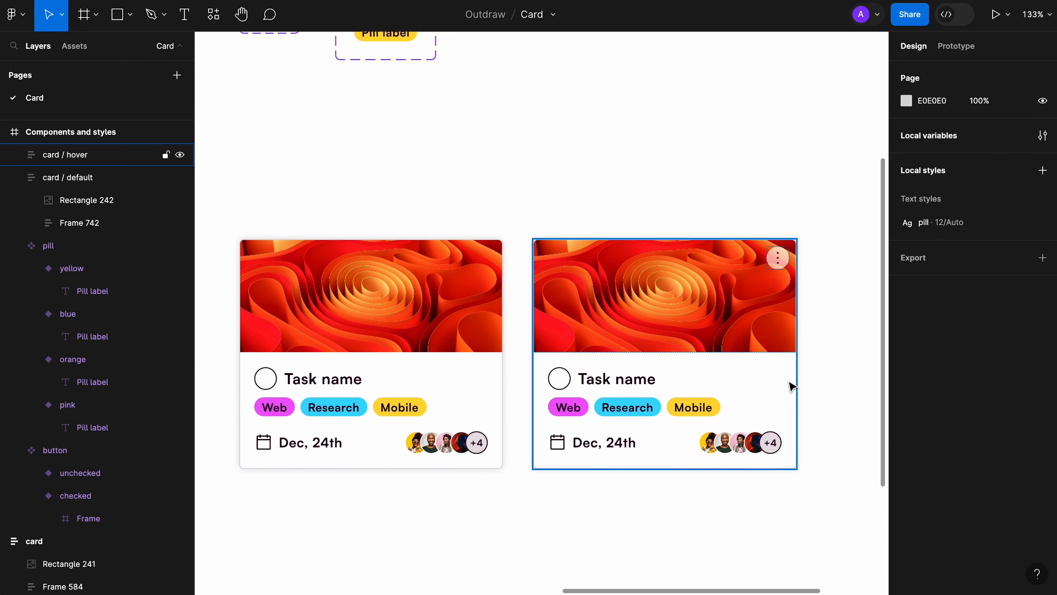
Change the blur of the drop shadow on the "card / hover" frame.
{"action": "left_click", "coordinate": [792, 387]}
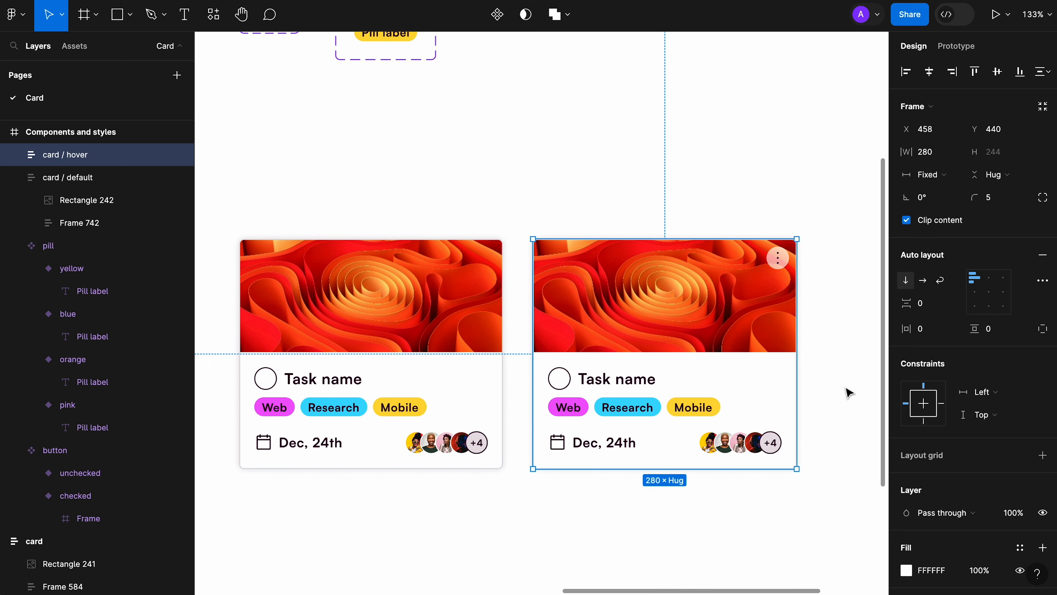
{"action": "scroll", "coordinate": [957, 437], "scroll_direction": "down", "scroll_amount": 10}
{"action": "left_click", "coordinate": [907, 508]}
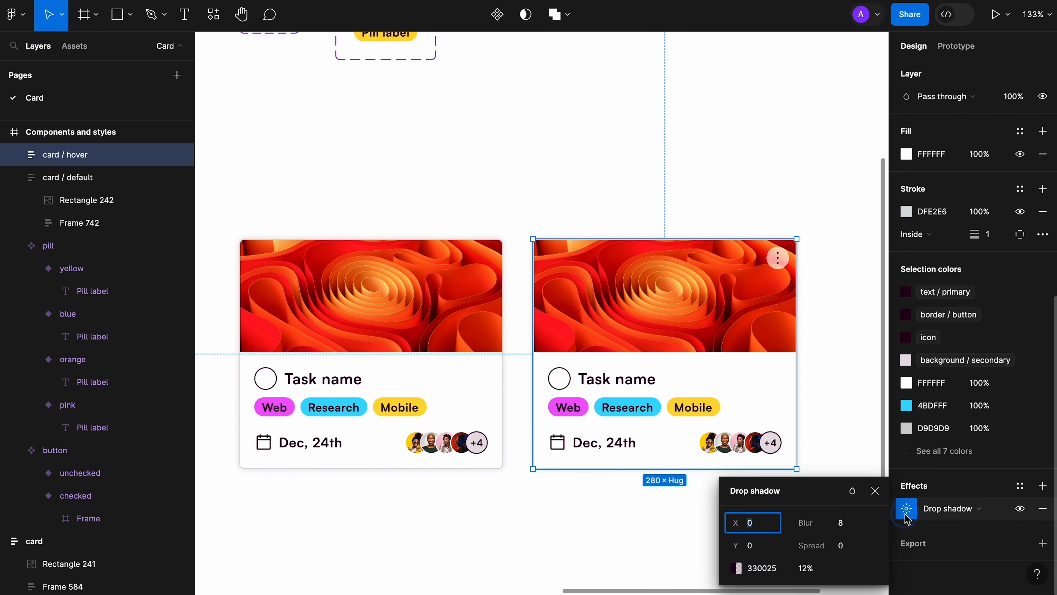
{"action": "left_click", "coordinate": [850, 526]}
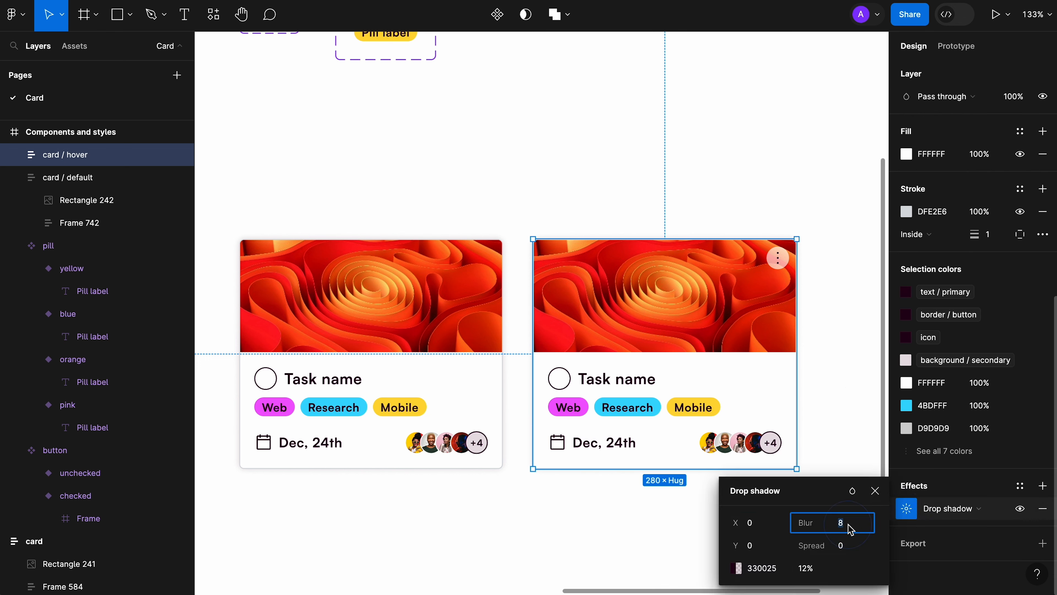
{"action": "left_click", "coordinate": [856, 374]}
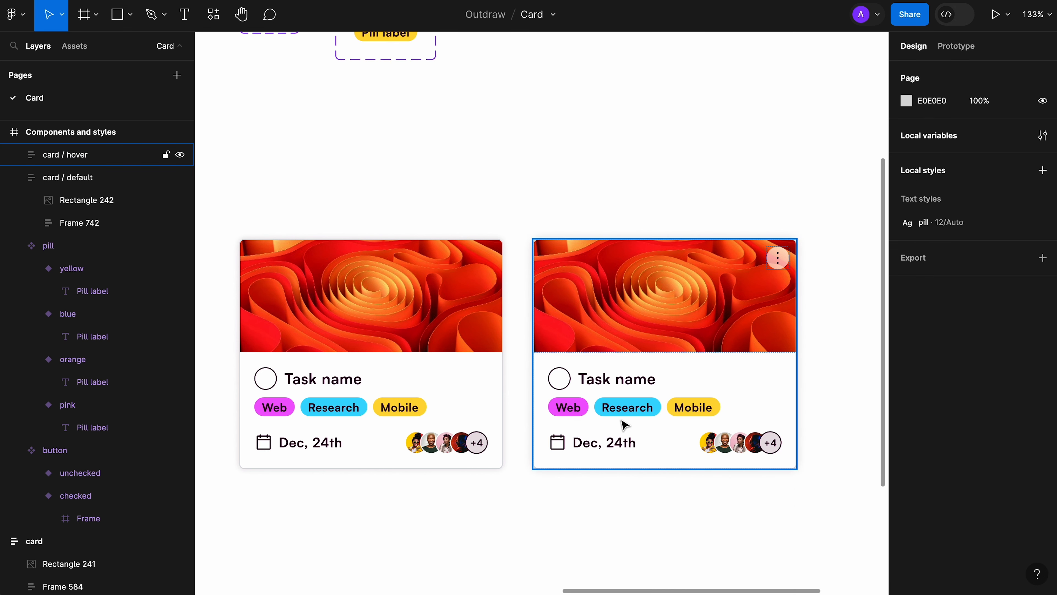
Combine the "card / default" and "card / hover" frames into one component set.
{"action": "scroll", "coordinate": [564, 185], "scroll_direction": "down", "scroll_amount": 2}
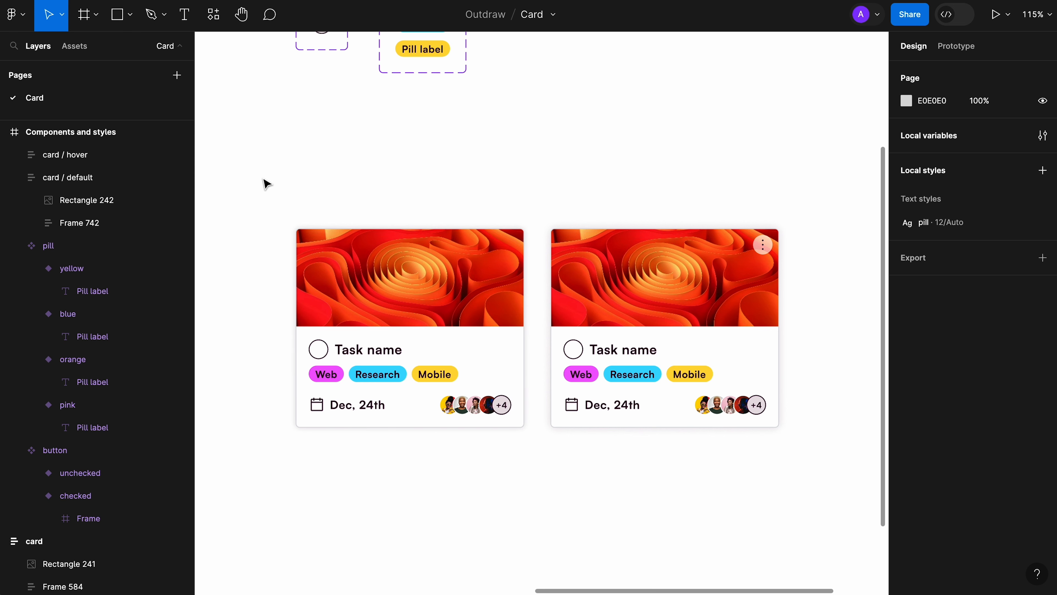
{"action": "left_click_drag", "start_coordinate": [264, 181], "coordinate": [803, 483]}
{"action": "left_click", "coordinate": [508, 21]}
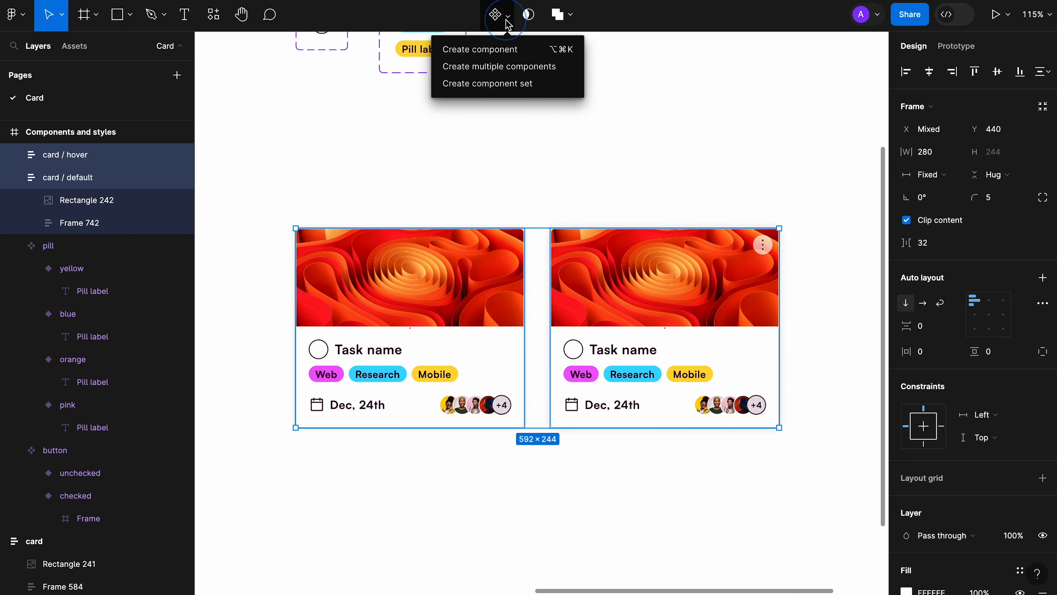
{"action": "left_click", "coordinate": [523, 87]}
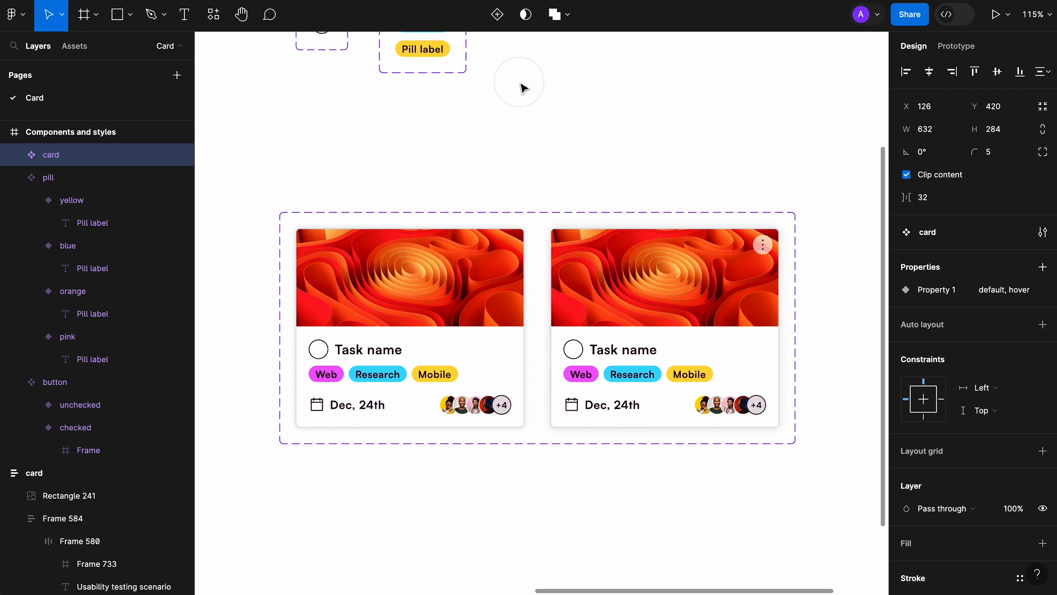
Rename the card component set's variant property to "State" and check it on the hover variant.
{"action": "double_click", "coordinate": [953, 298]}
{"action": "type", "text": "S"}
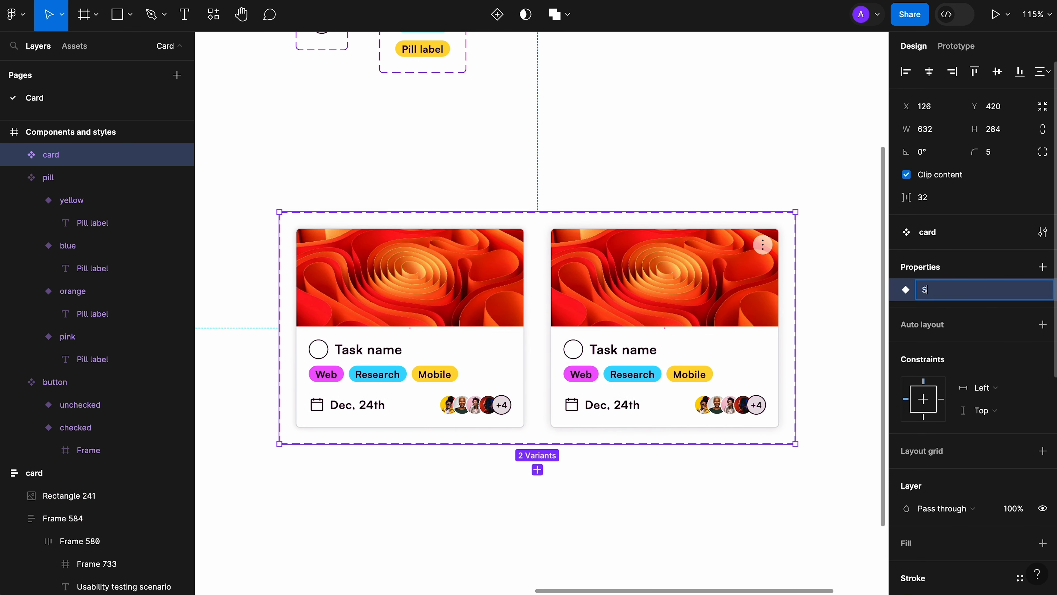
{"action": "type", "text": "ta"}
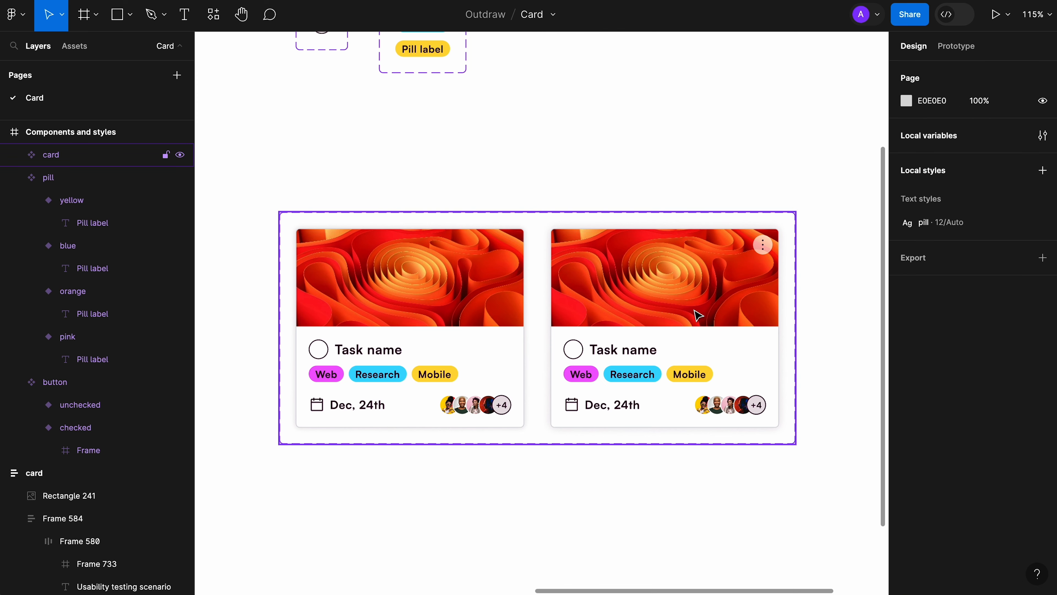
{"action": "left_click", "coordinate": [697, 314]}
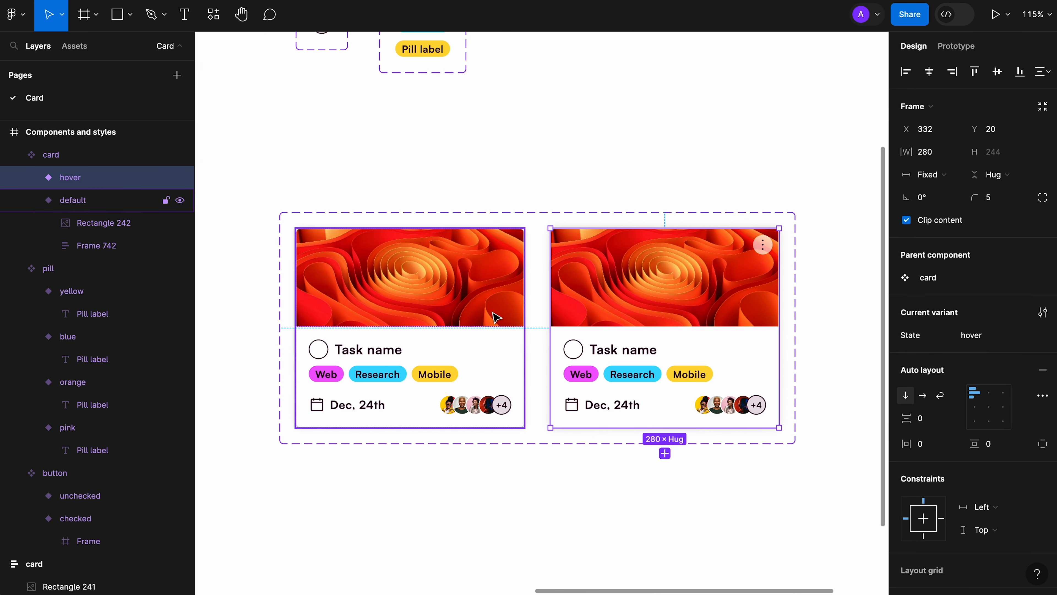
Add a prototype interaction from the default variant to the hover variant, triggered while hovering, with Change to hover and Instant.
{"action": "left_click", "coordinate": [446, 313]}
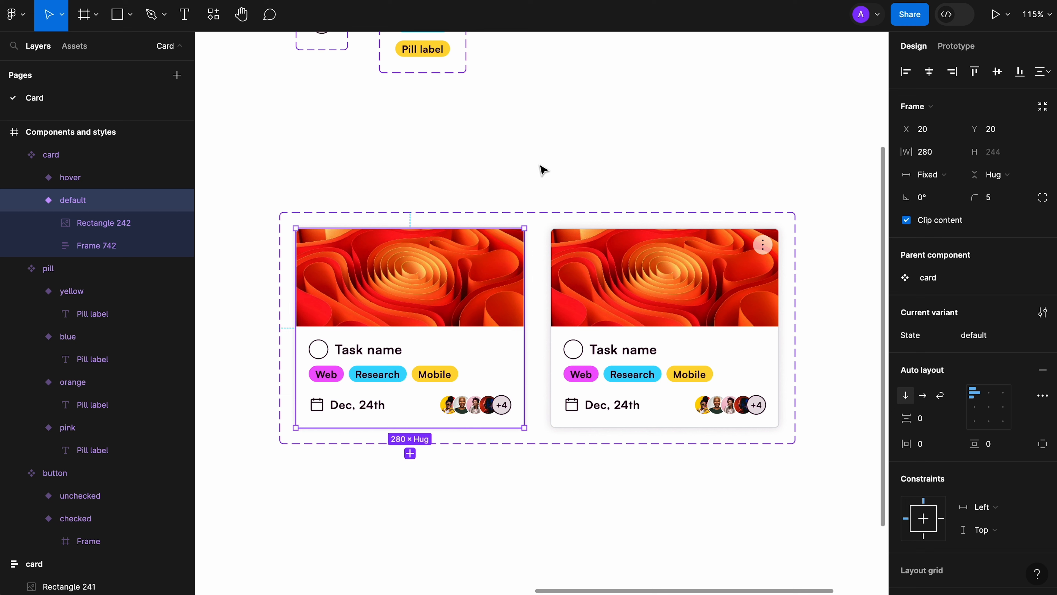
{"action": "left_click", "coordinate": [955, 45]}
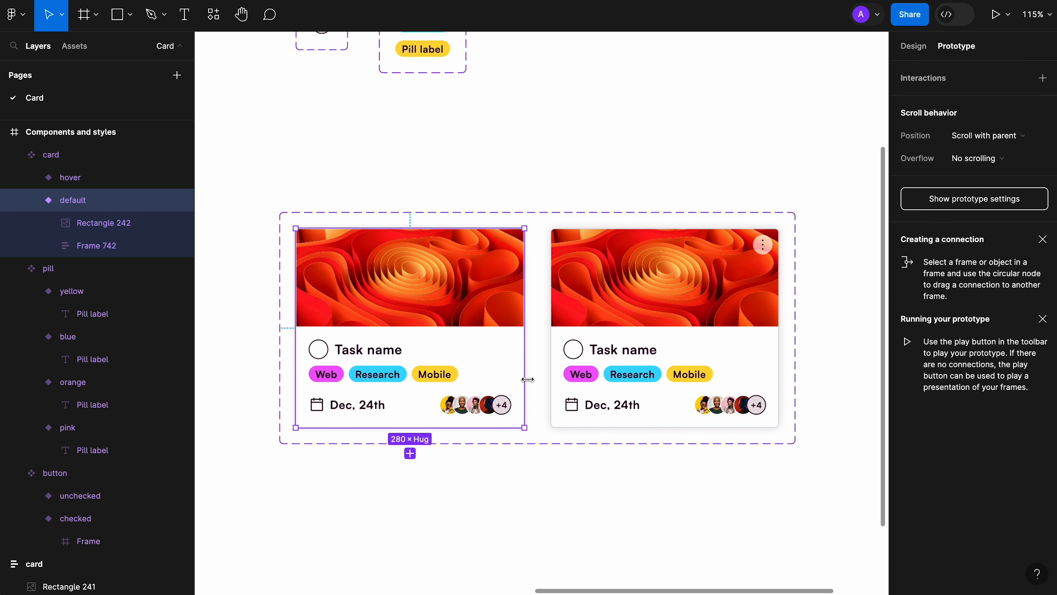
{"action": "mouse_move", "coordinate": [525, 329]}
{"action": "left_click_drag", "start_coordinate": [523, 329], "coordinate": [687, 350]}
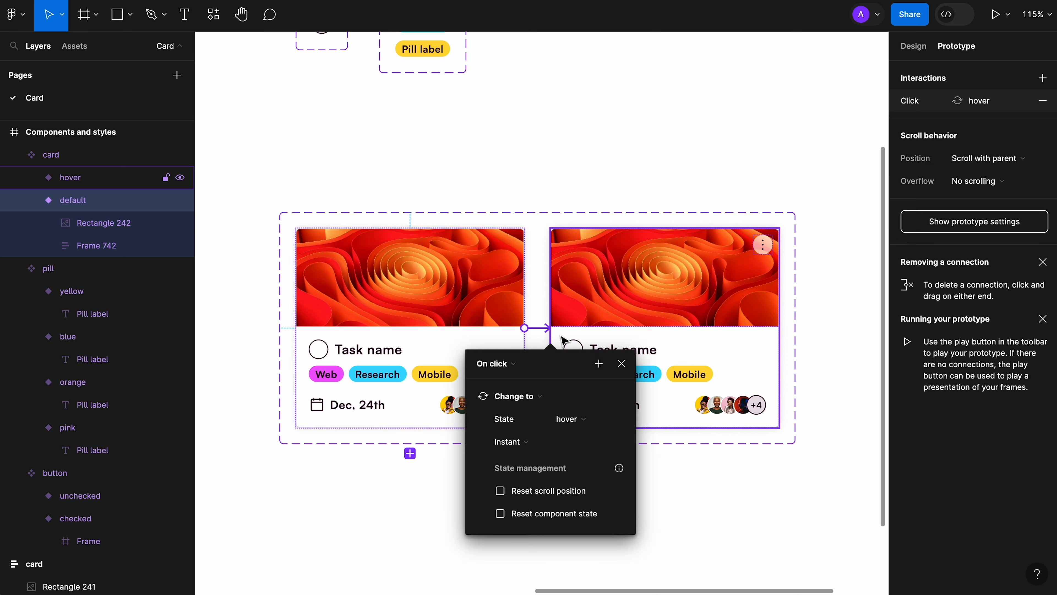
{"action": "left_click", "coordinate": [512, 365]}
{"action": "left_click", "coordinate": [520, 399]}
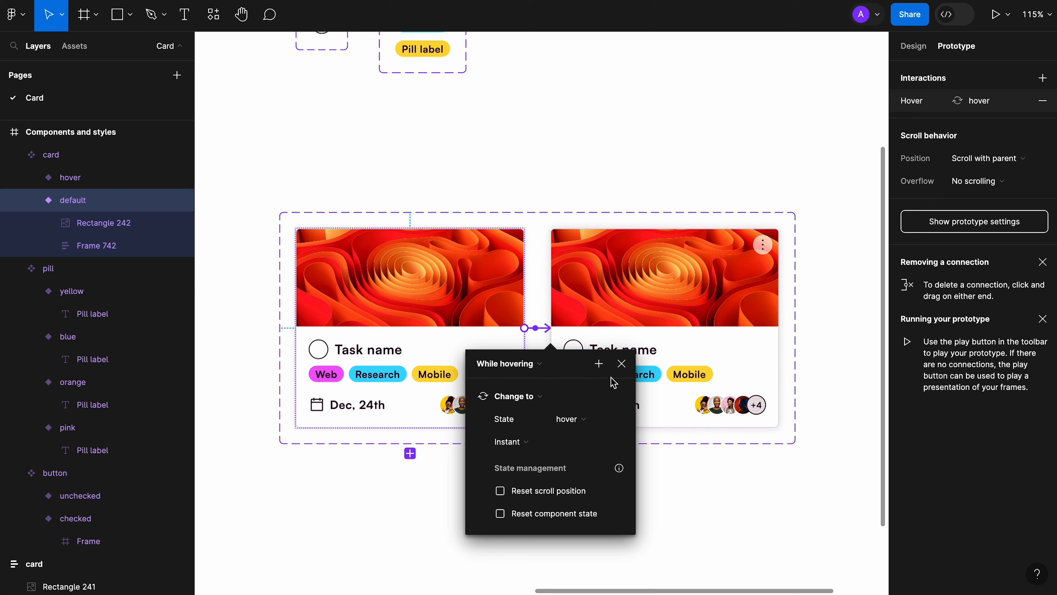
{"action": "left_click", "coordinate": [621, 364]}
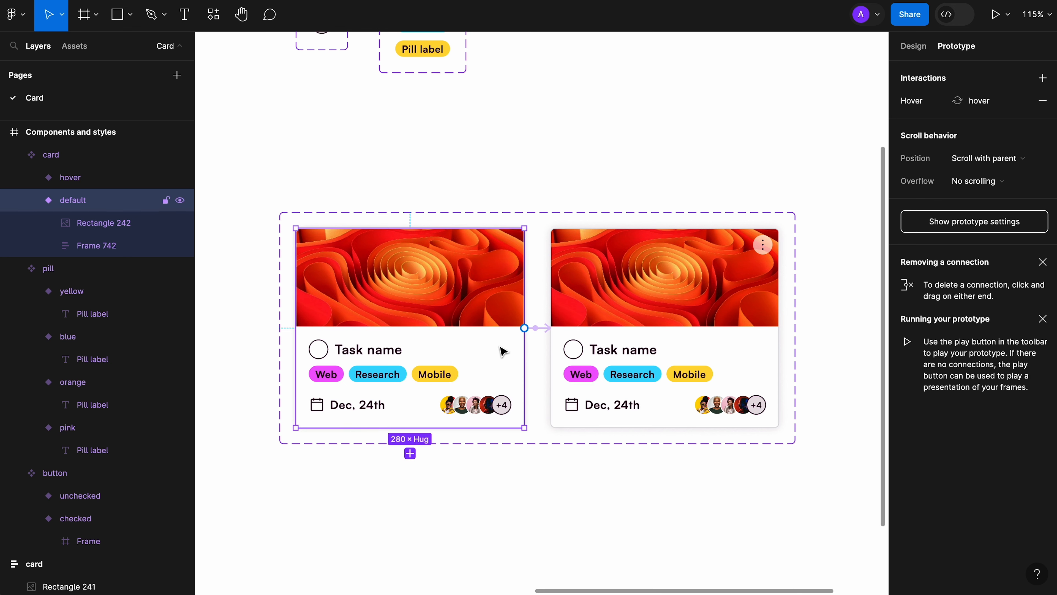
{"action": "left_click", "coordinate": [560, 165]}
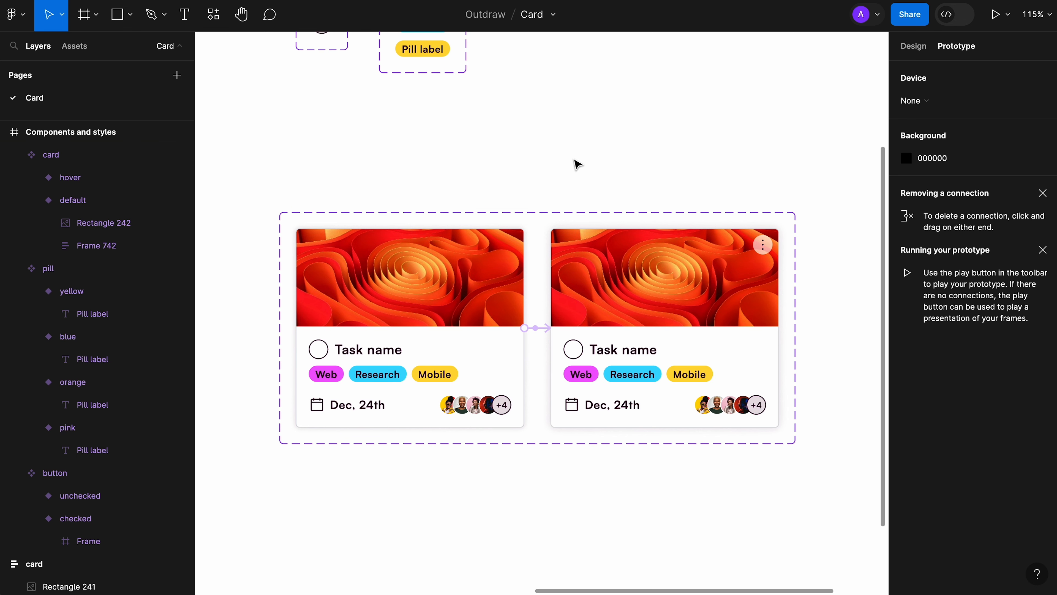
Place an instance of the card component below the Components and styles frame and duplicate it twice to form a row of three.
{"action": "scroll", "coordinate": [577, 164], "scroll_direction": "down", "scroll_amount": 6}
{"action": "scroll", "coordinate": [575, 250], "scroll_direction": "up", "scroll_amount": 2}
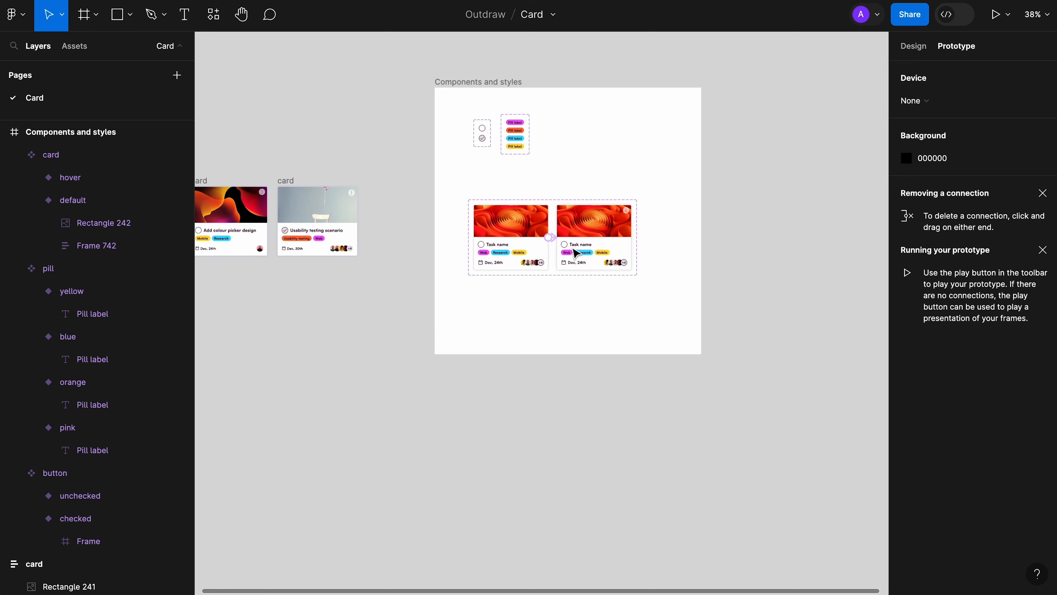
{"action": "left_click", "coordinate": [85, 45]}
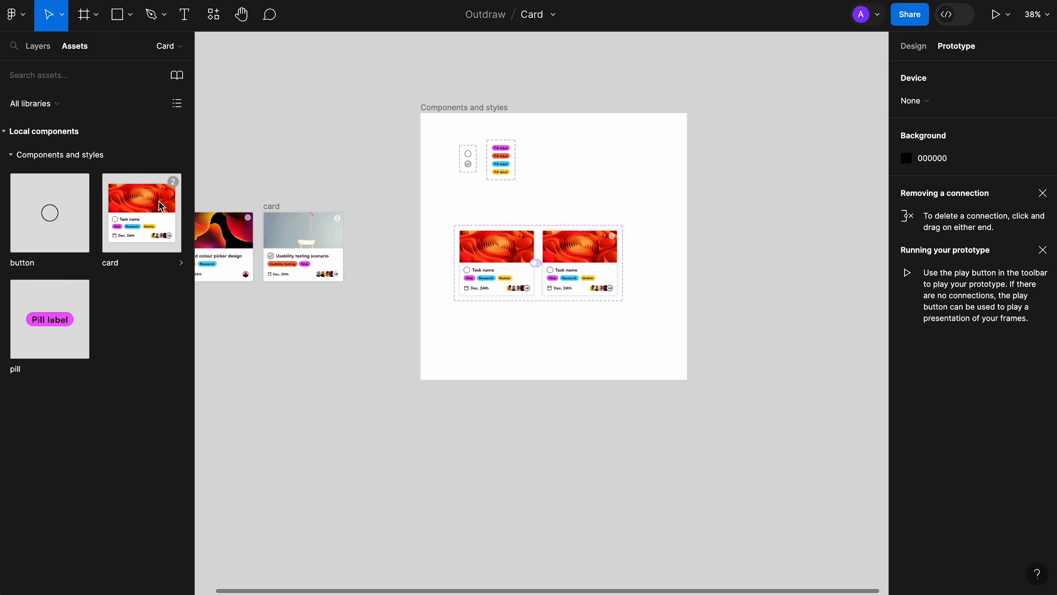
{"action": "key", "text": "super+z"}
{"action": "left_click_drag", "start_coordinate": [151, 207], "coordinate": [508, 437]}
{"action": "left_click", "coordinate": [586, 447]}
{"action": "scroll", "coordinate": [587, 449], "scroll_direction": "up", "scroll_amount": 1}
{"action": "scroll", "coordinate": [535, 499], "scroll_direction": "down", "scroll_amount": 2}
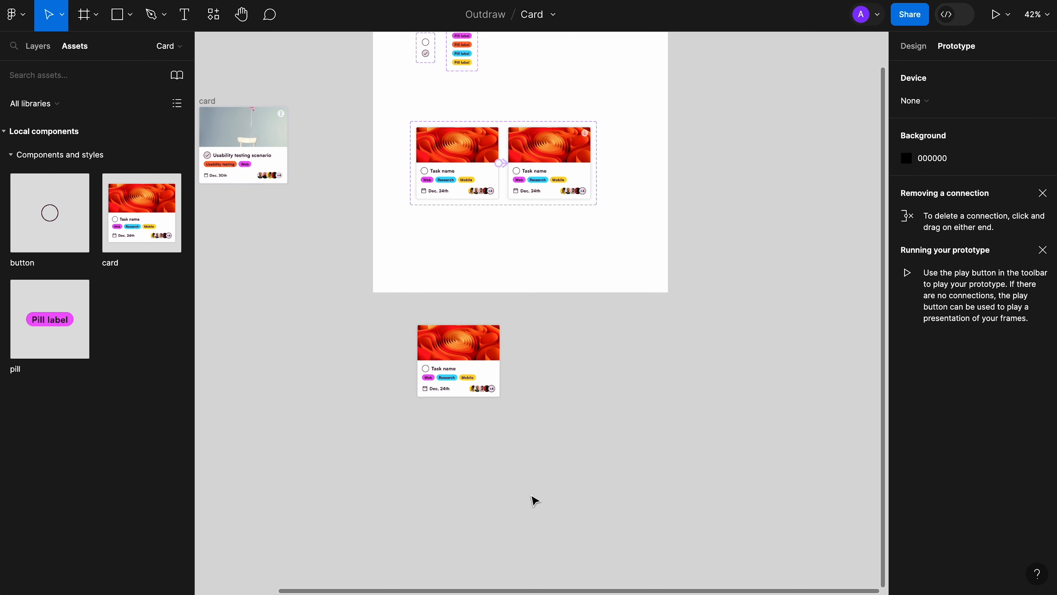
{"action": "left_click_drag", "start_coordinate": [457, 349], "coordinate": [649, 347]}
{"action": "left_click", "coordinate": [576, 447]}
Wrap the three card instances in a new horizontal auto layout frame and give it an FFFFFF fill.
{"action": "left_click_drag", "start_coordinate": [752, 465], "coordinate": [394, 296]}
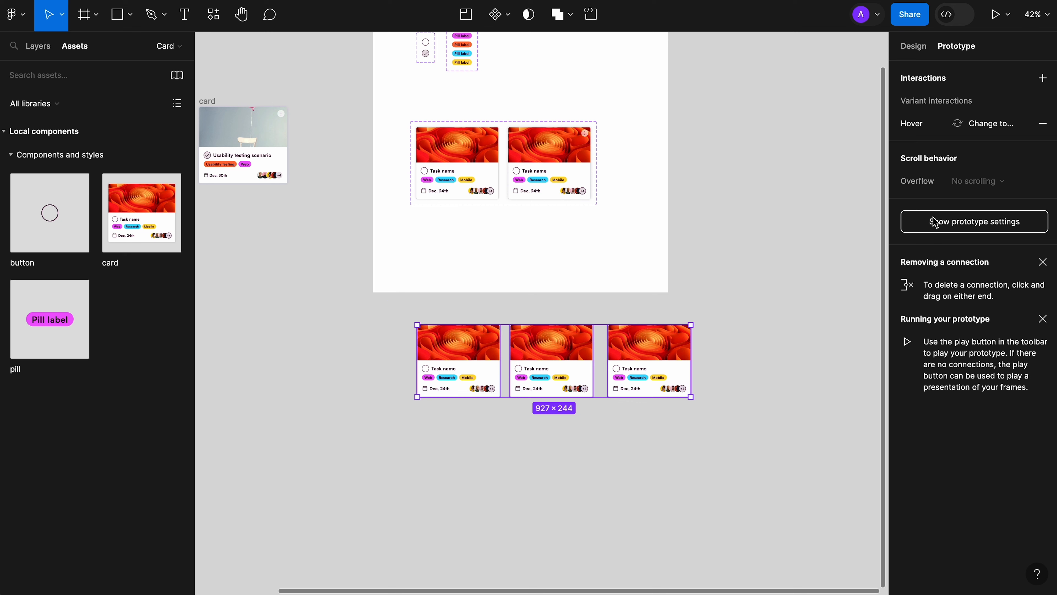
{"action": "left_click", "coordinate": [911, 46]}
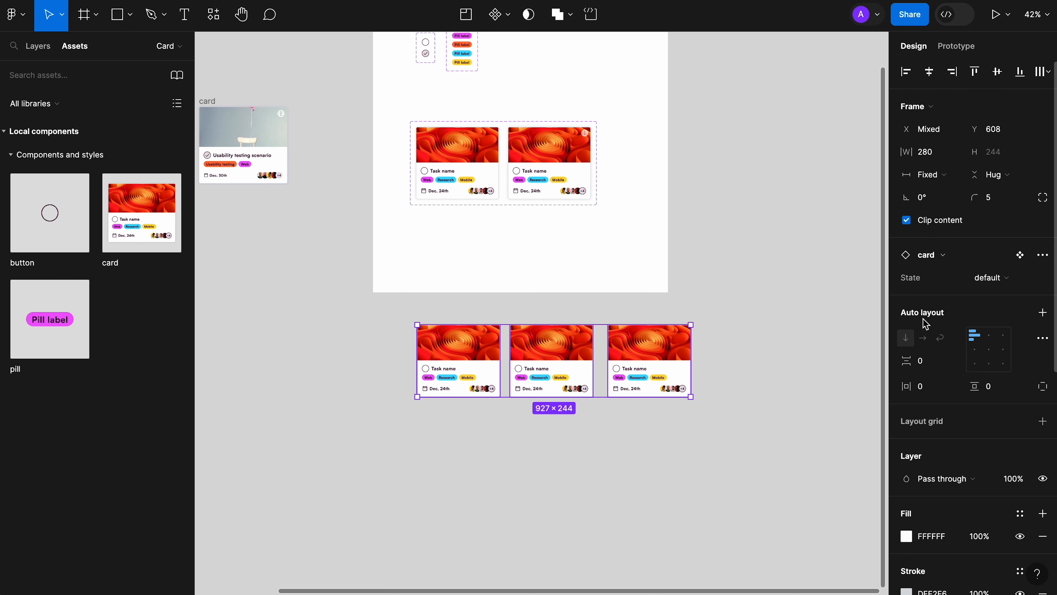
{"action": "key", "text": "alt+super+g"}
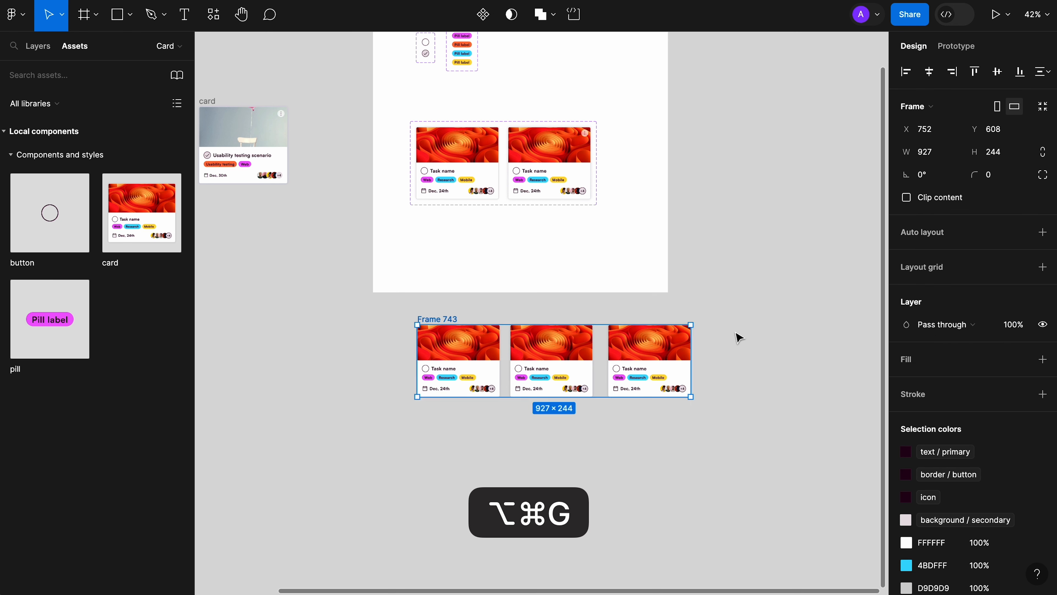
{"action": "key", "text": "shift+a"}
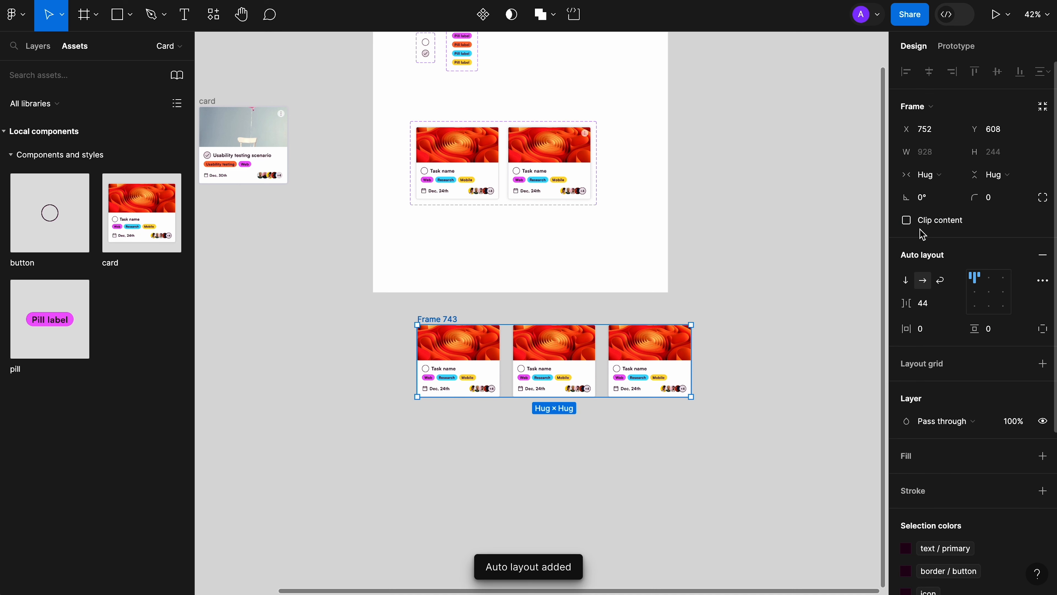
{"action": "left_click", "coordinate": [780, 386]}
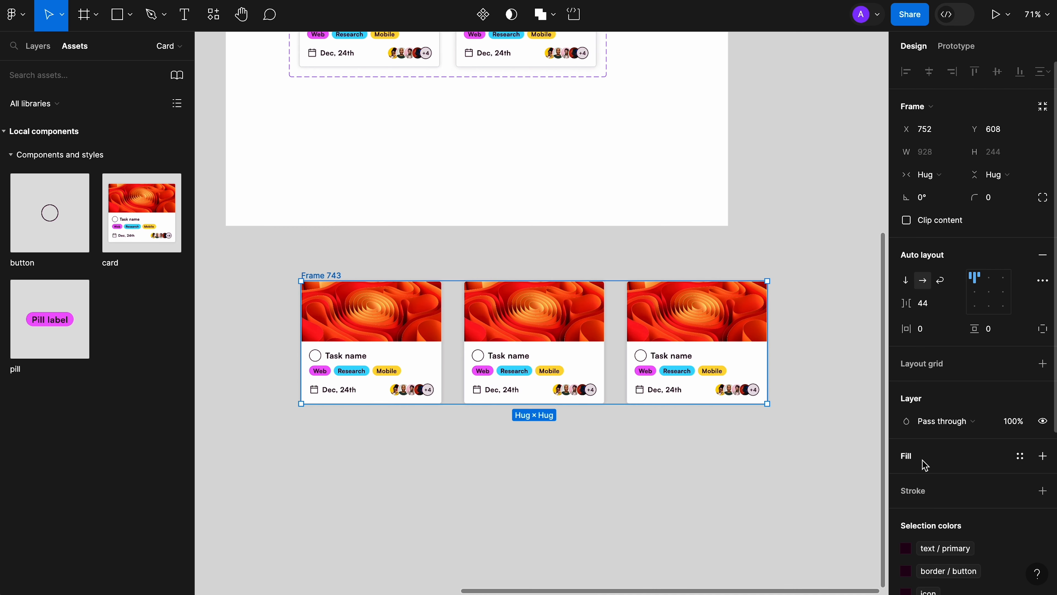
{"action": "left_click", "coordinate": [923, 459]}
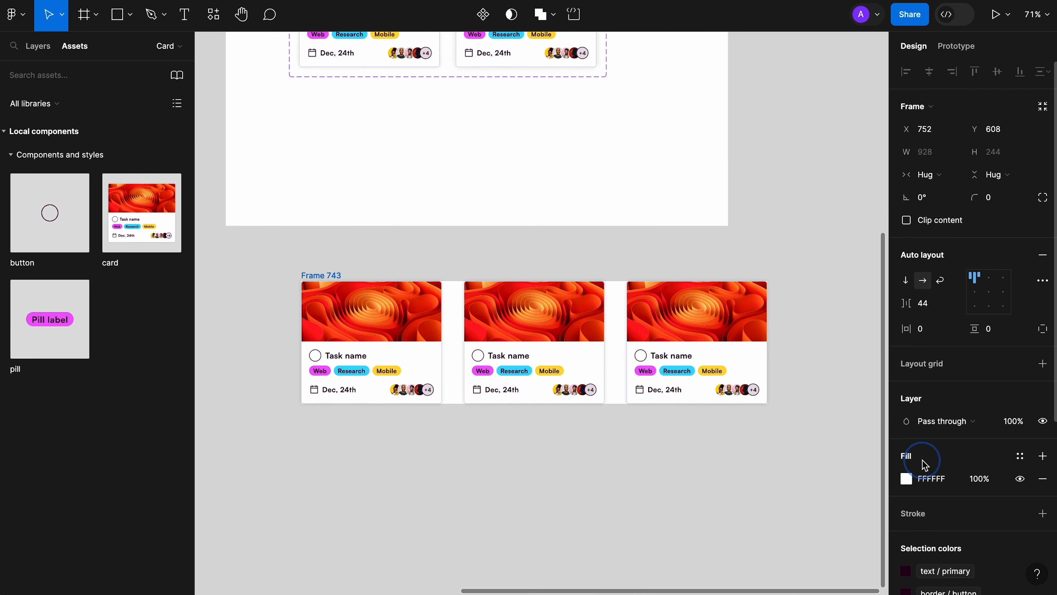
Set the three-card frame's horizontal and vertical padding to 50.
{"action": "left_click", "coordinate": [948, 333]}
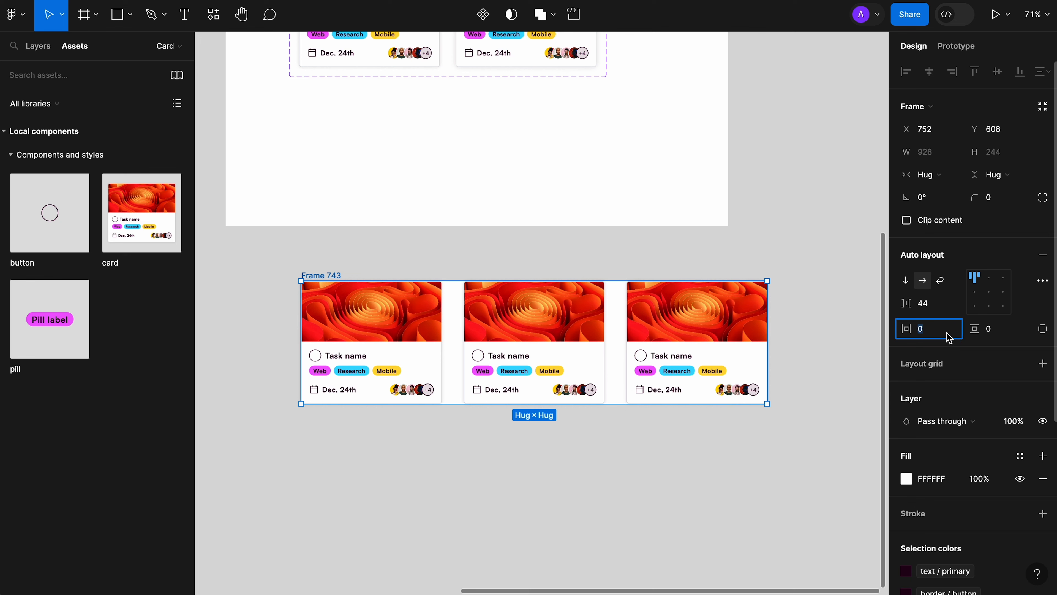
{"action": "type", "text": "50"}
{"action": "key", "text": "Tab"}
{"action": "type", "text": "60"}
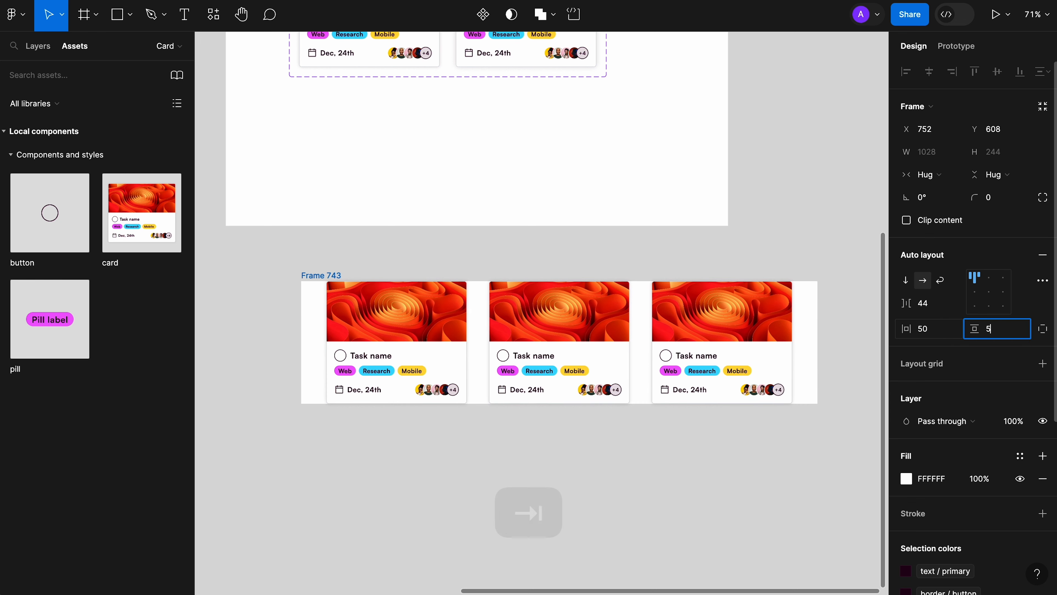
{"action": "key", "text": "Return"}
{"action": "left_click", "coordinate": [621, 263]}
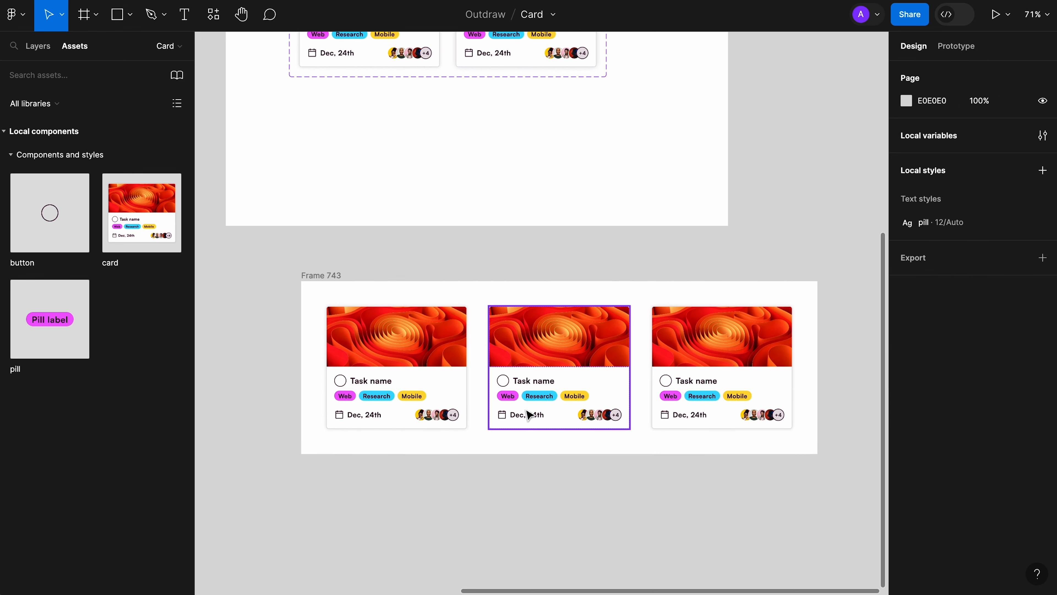
Move the three-card frame so its left edge lines up with the Components and styles frame above it.
{"action": "scroll", "coordinate": [531, 413], "scroll_direction": "down", "scroll_amount": 3}
{"action": "left_click", "coordinate": [381, 311]}
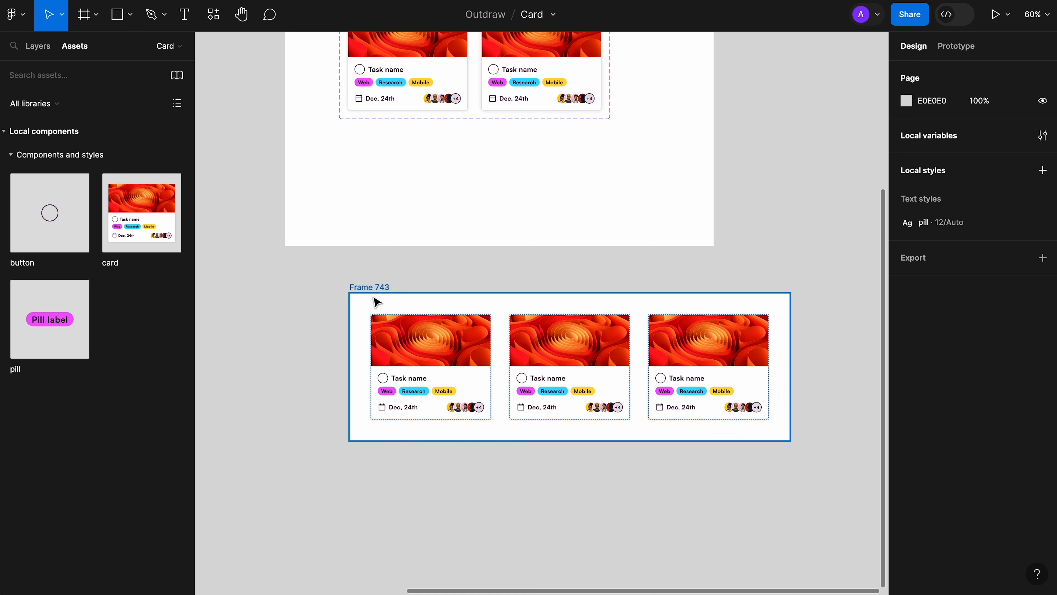
{"action": "left_click_drag", "start_coordinate": [376, 302], "coordinate": [312, 300]}
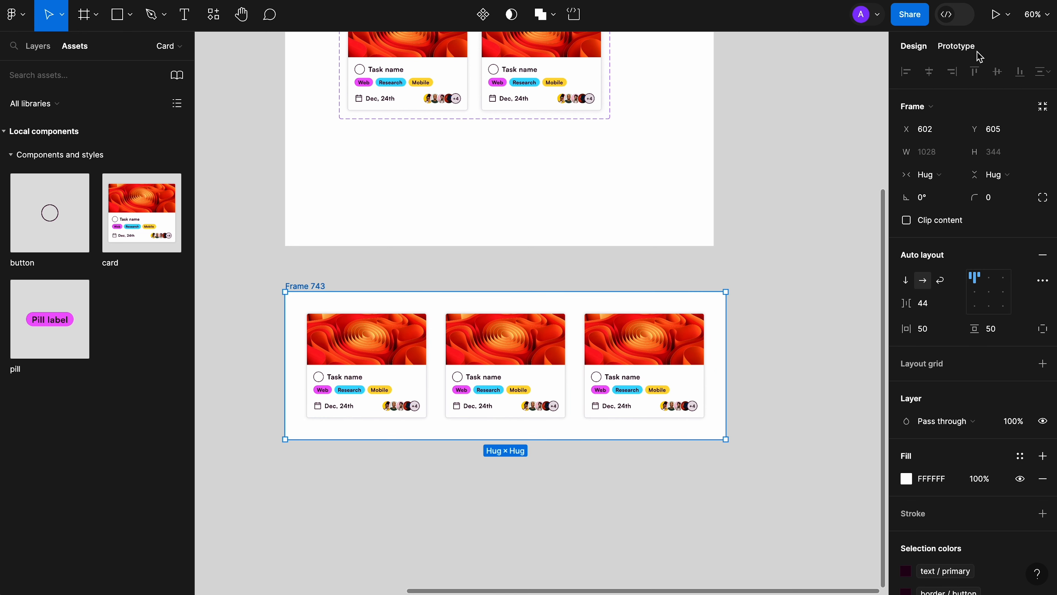
Preview the three-card frame as a prototype, check the hover state on the cards, and return to the design file.
{"action": "left_click", "coordinate": [996, 14]}
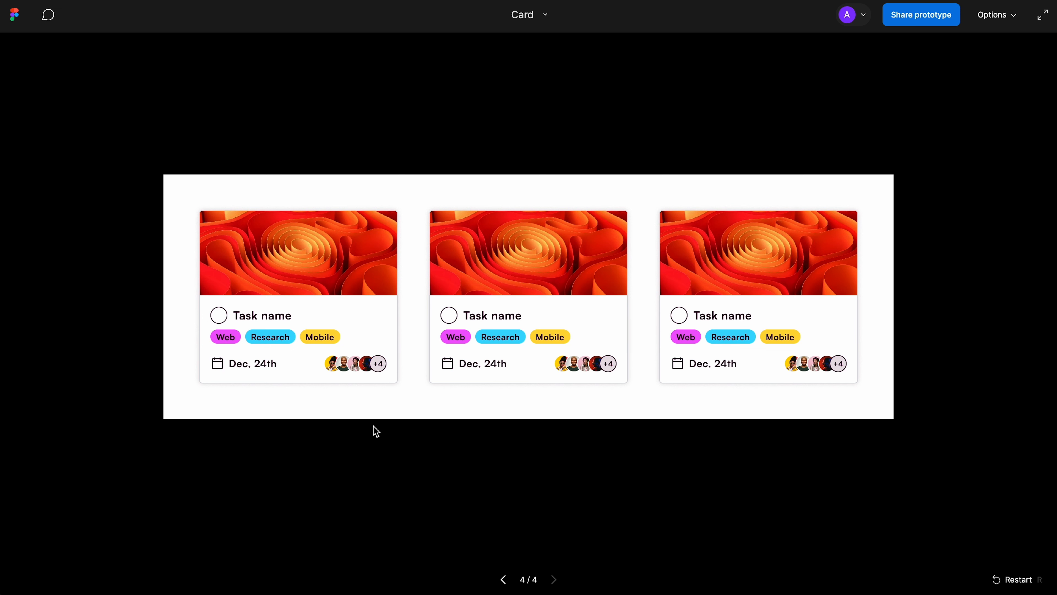
{"action": "mouse_move", "coordinate": [381, 259]}
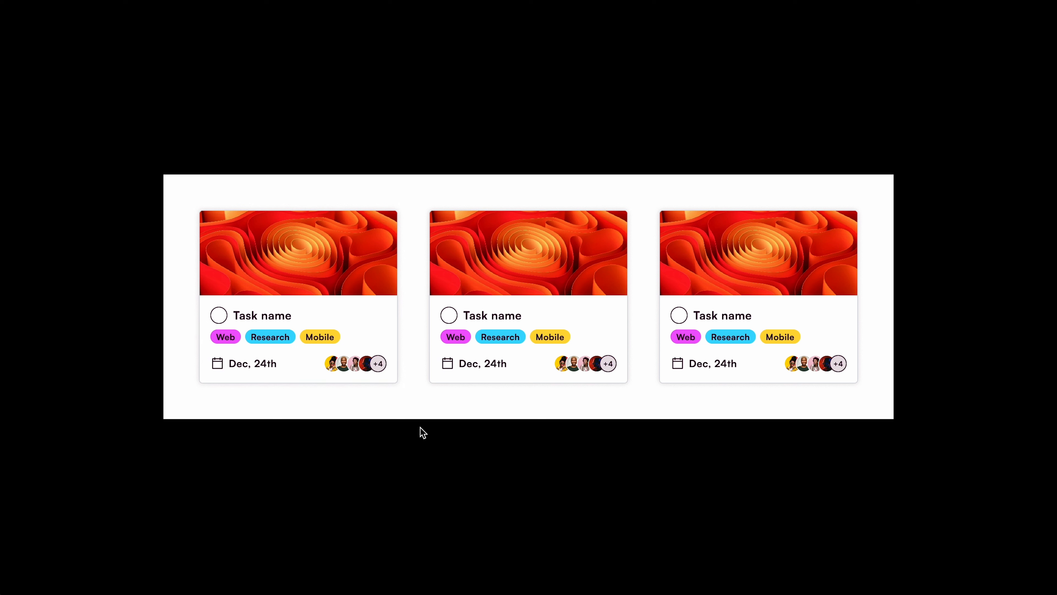
{"action": "mouse_move", "coordinate": [682, 341]}
{"action": "mouse_move", "coordinate": [592, 331]}
{"action": "left_click", "coordinate": [964, 1]}
{"action": "scroll", "coordinate": [656, 328], "scroll_direction": "up", "scroll_amount": 4}
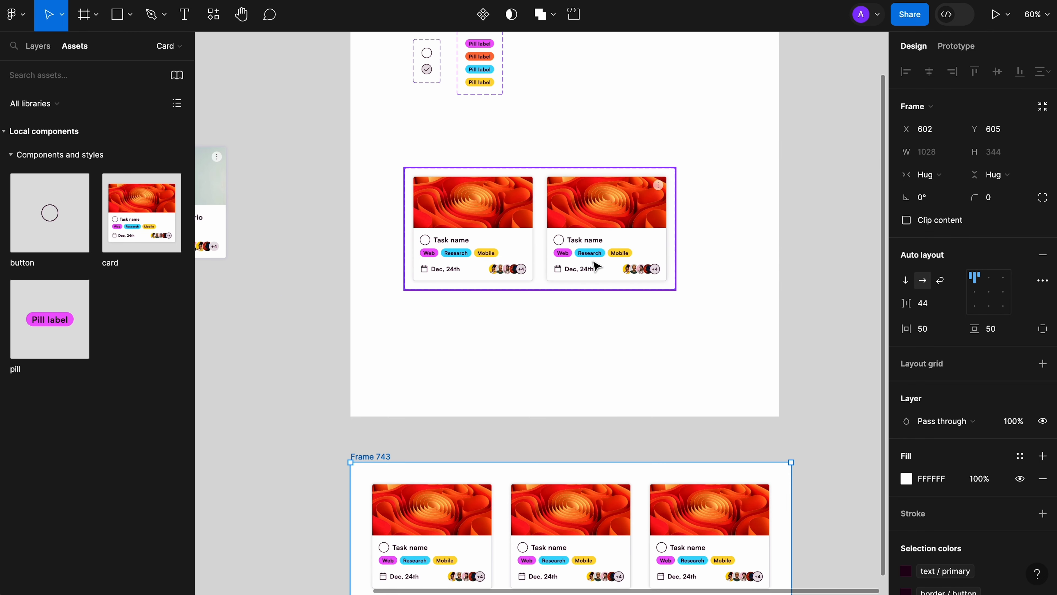
{"action": "scroll", "coordinate": [529, 229], "scroll_direction": "up", "scroll_amount": 5}
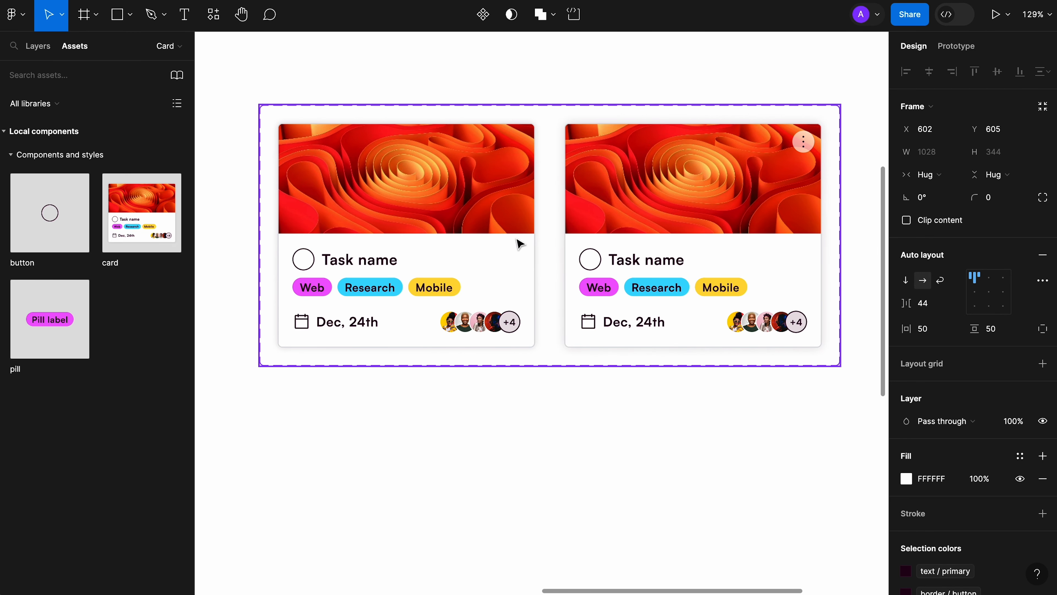
{"action": "scroll", "coordinate": [520, 243], "scroll_direction": "down", "scroll_amount": 4}
{"action": "scroll", "coordinate": [397, 308], "scroll_direction": "down", "scroll_amount": 5}
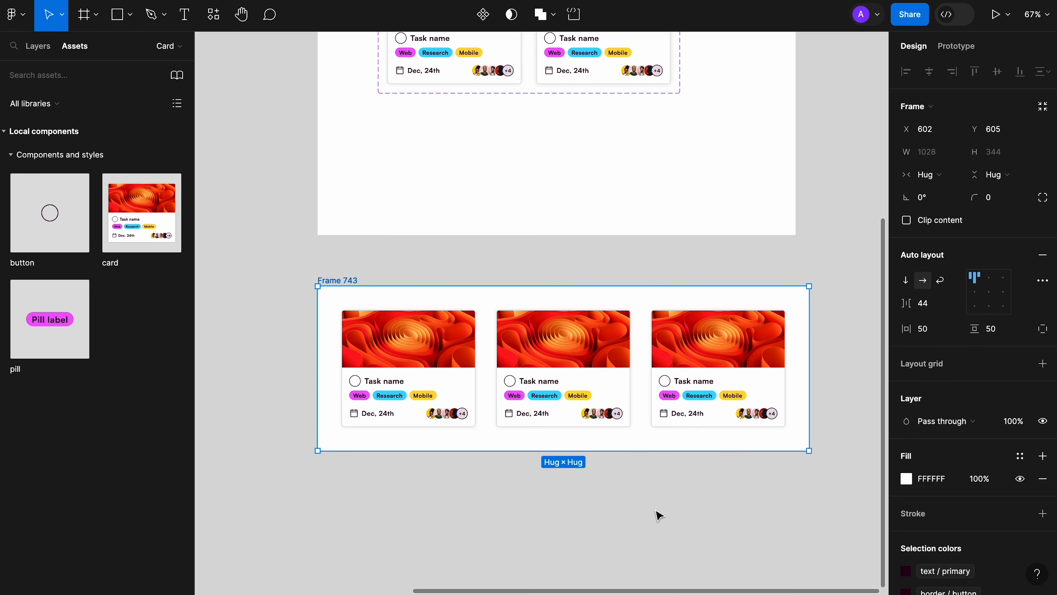
{"action": "left_click", "coordinate": [612, 369]}
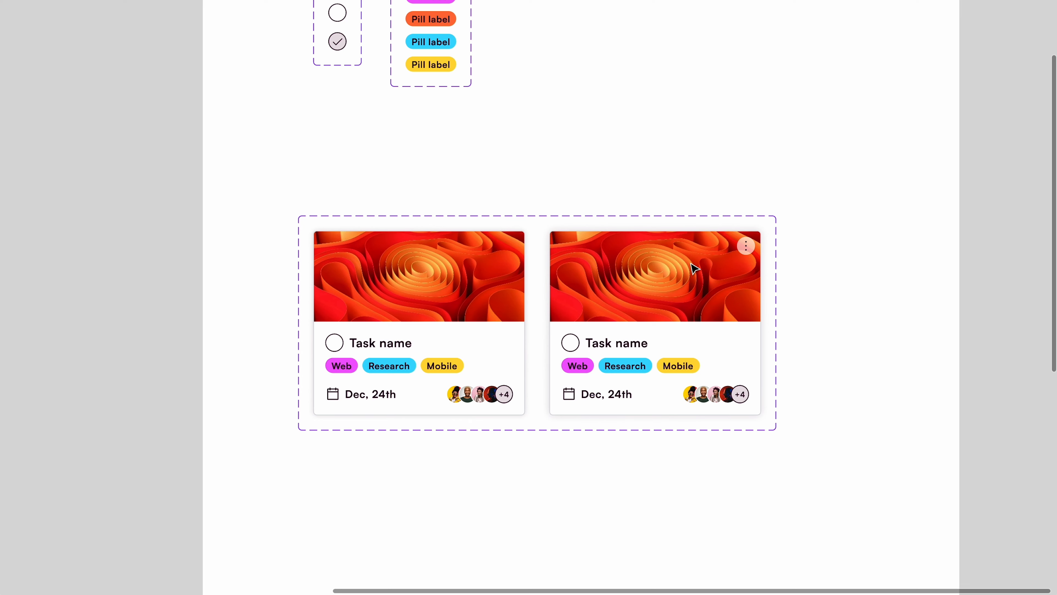